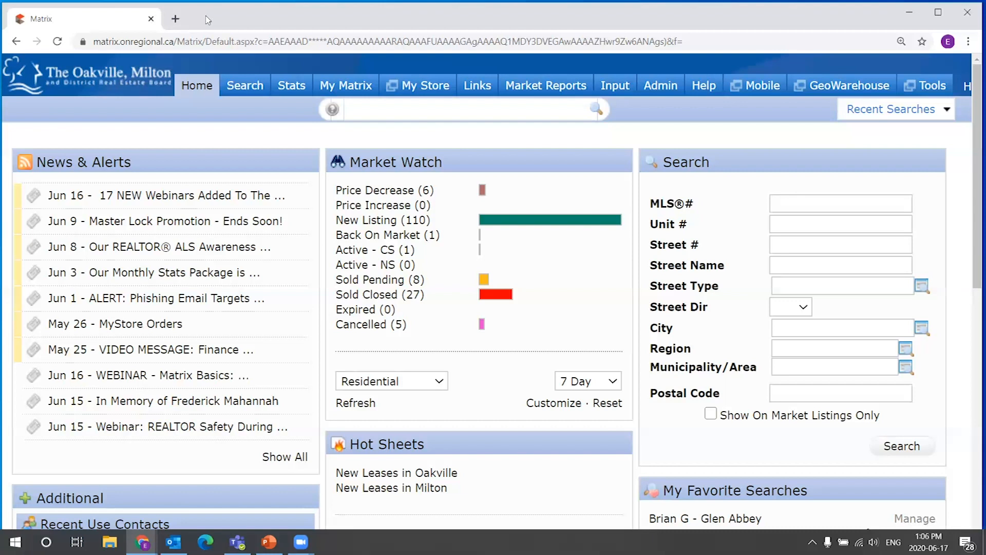
pyautogui.moveTo(617, 88)
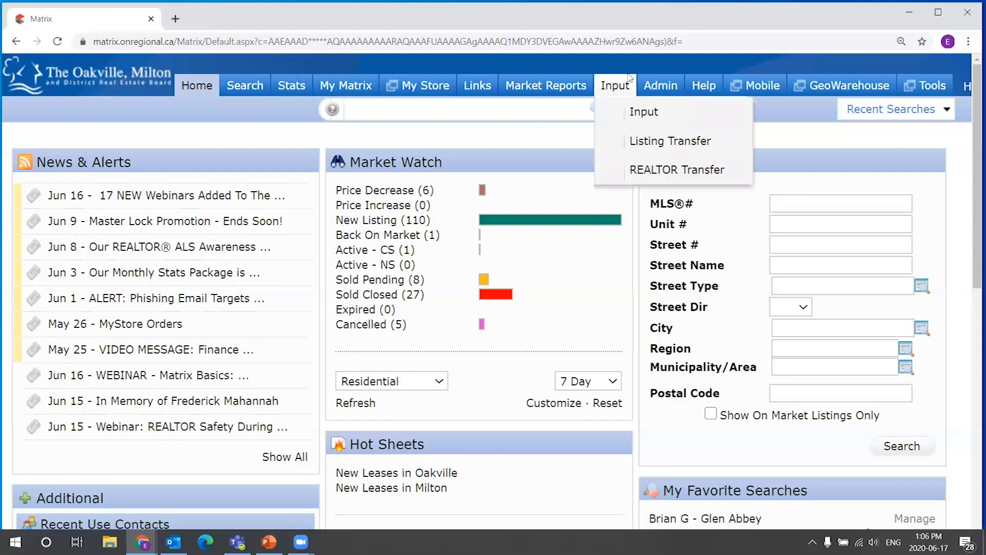
pyautogui.click(644, 113)
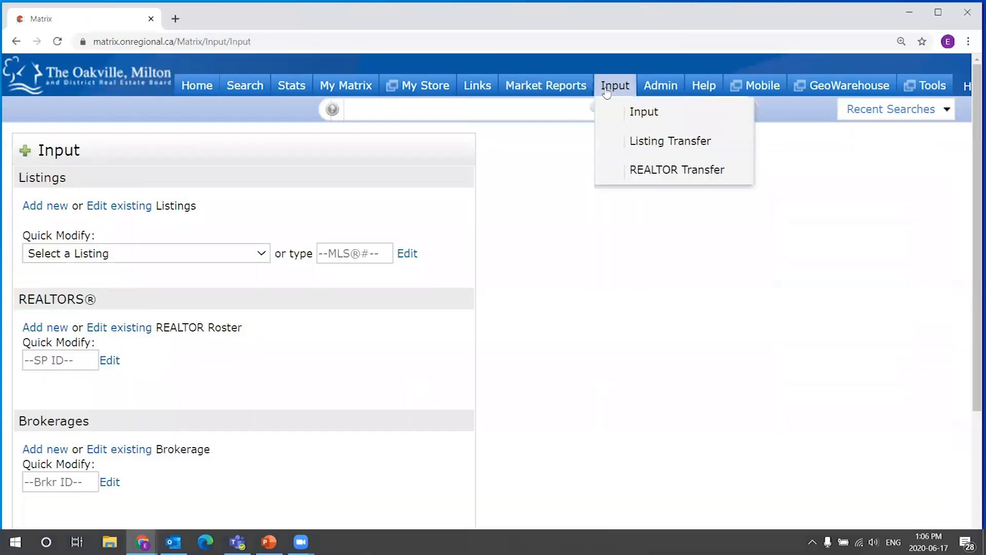
pyautogui.click(150, 261)
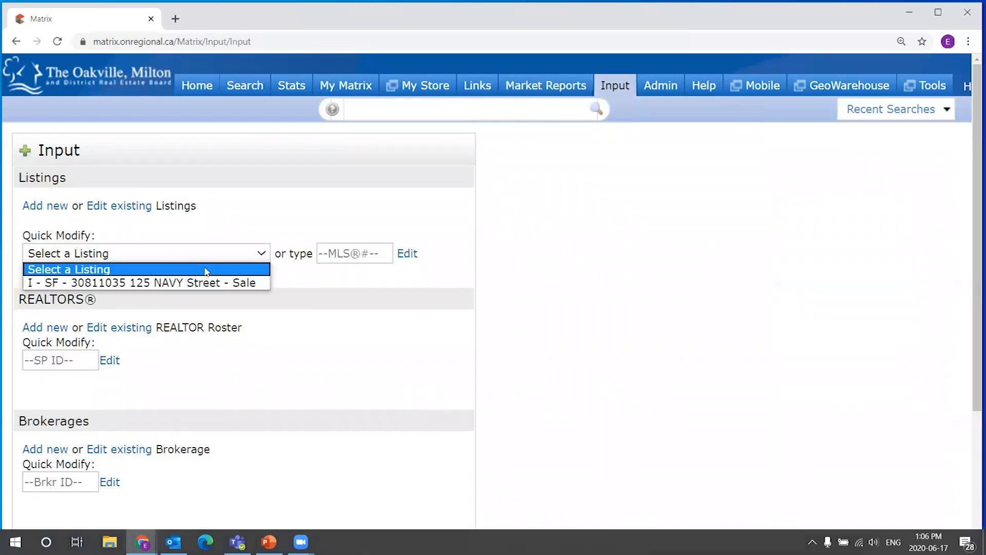
pyautogui.click(165, 285)
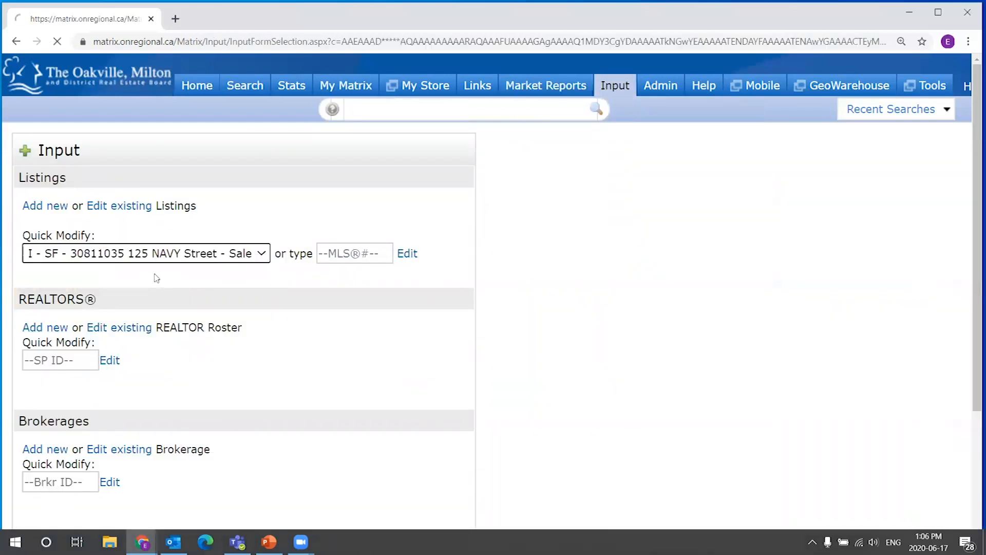
pyautogui.scroll(-3, 242, 255)
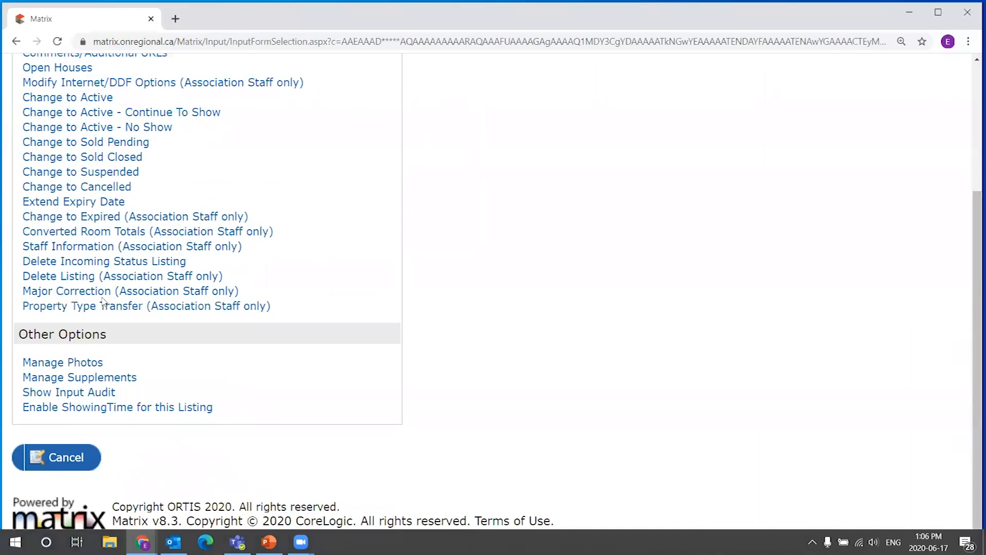
pyautogui.click(165, 291)
pyautogui.click(117, 262)
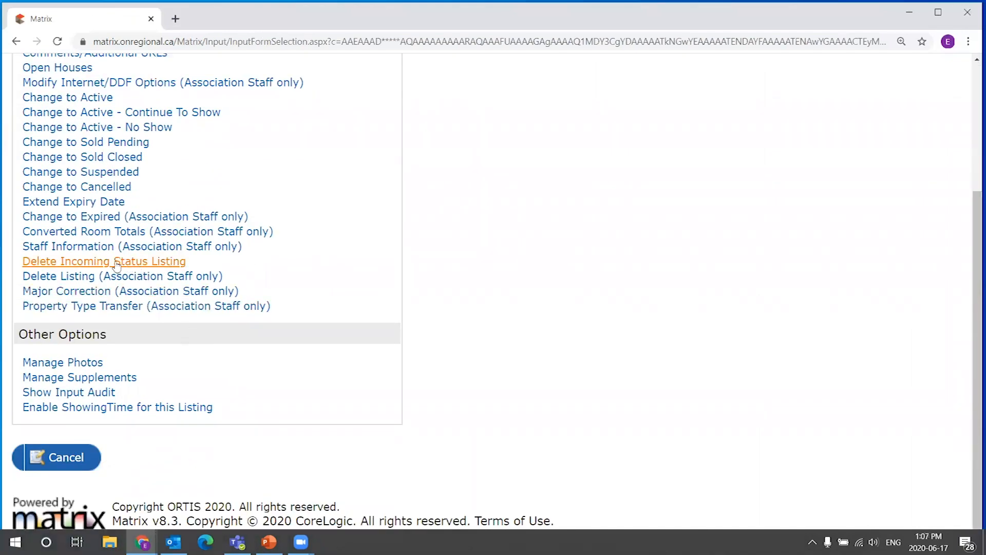
pyautogui.rightClick(186, 418)
pyautogui.click(174, 408)
pyautogui.click(175, 437)
pyautogui.scroll(-2, 264, 386)
pyautogui.click(387, 450)
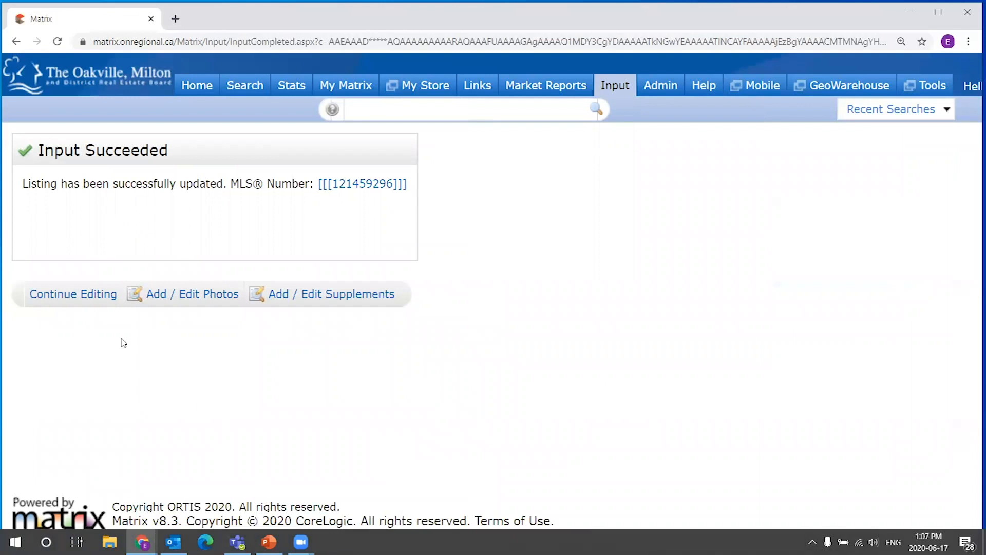
# Start adding a new listing using the Residential Add/Edit form.
pyautogui.click(643, 111)
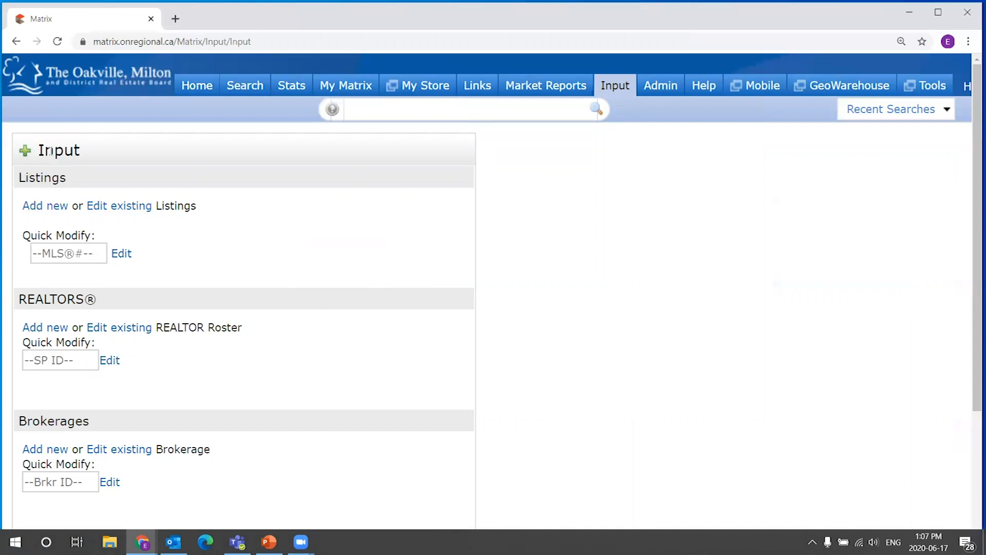
pyautogui.click(51, 208)
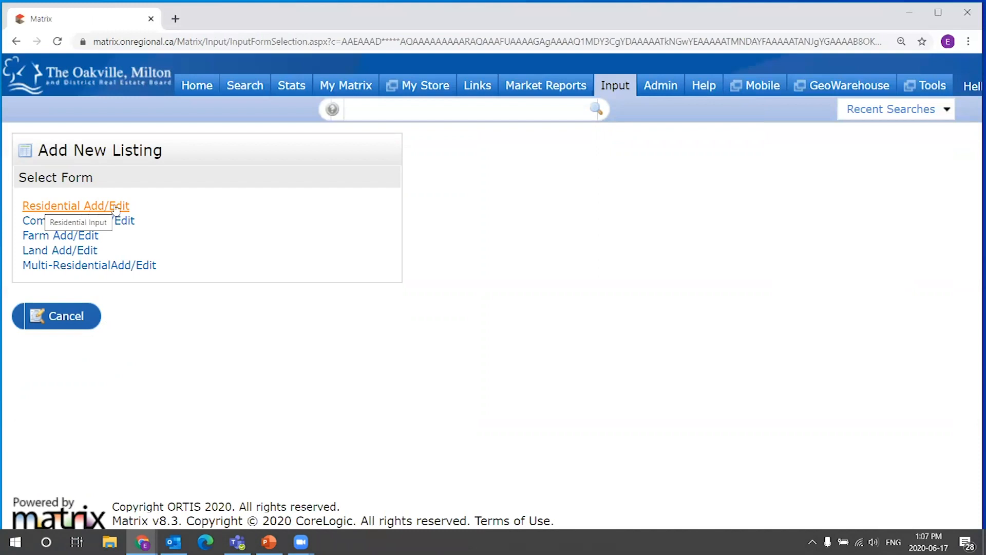
pyautogui.click(88, 208)
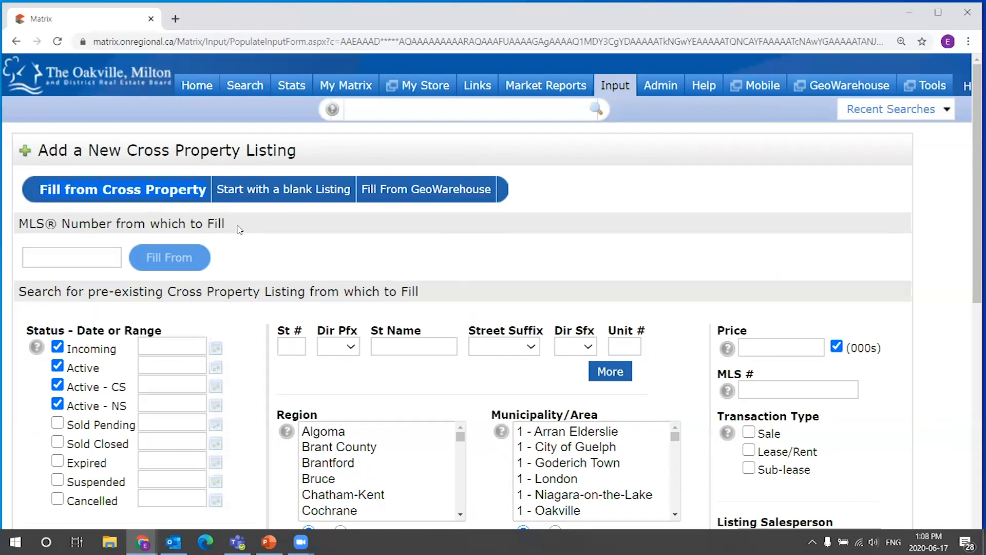
# Examine the fill options and search fields on the Add a New Cross Property Listing form.
pyautogui.moveTo(973, 203)
pyautogui.mouseDown()
pyautogui.moveTo(972, 290)
pyautogui.moveTo(972, 195)
pyautogui.mouseUp()
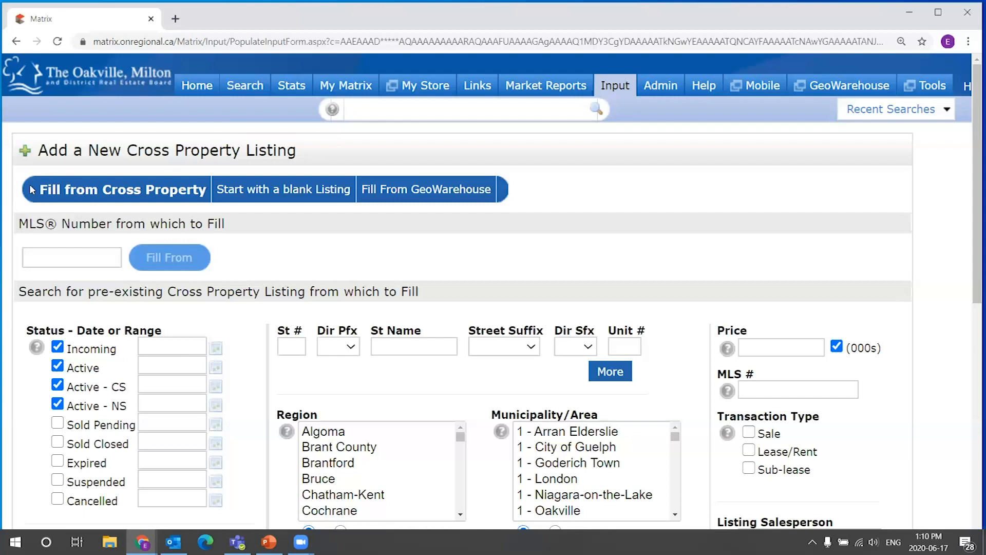
pyautogui.scroll(-1, 89, 184)
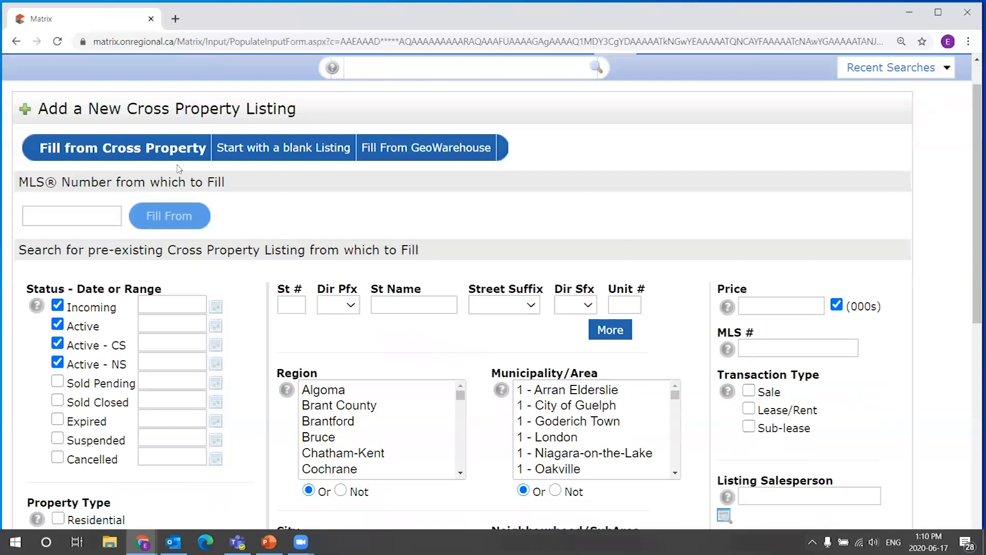
pyautogui.tripleClick(11, 134)
pyautogui.click(11, 134)
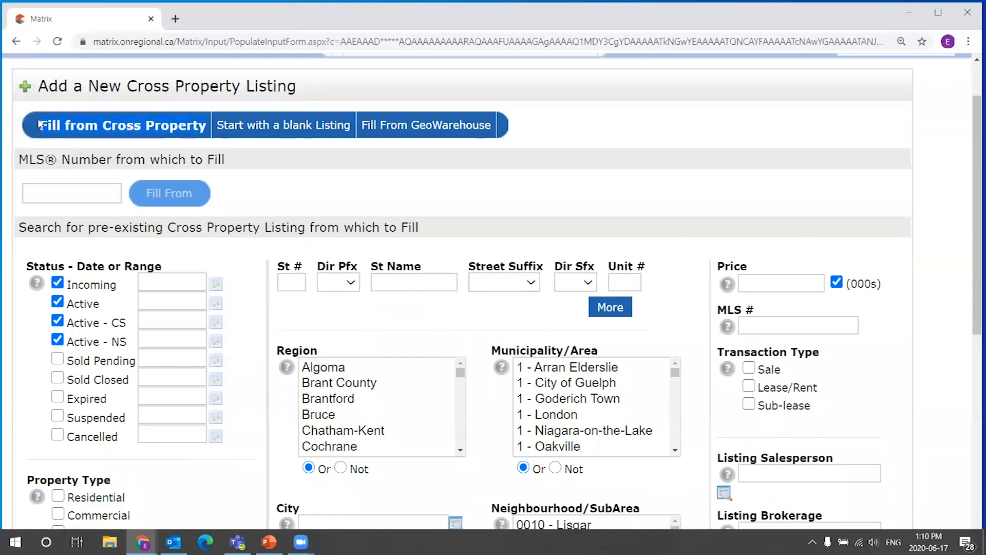
pyautogui.click(41, 191)
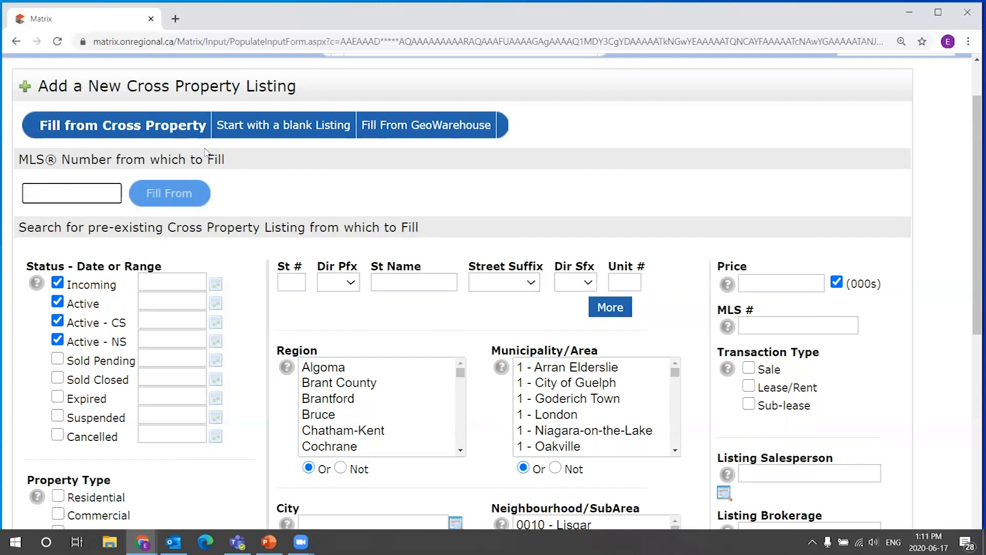
pyautogui.scroll(-2, 975, 154)
pyautogui.scroll(-1, 976, 154)
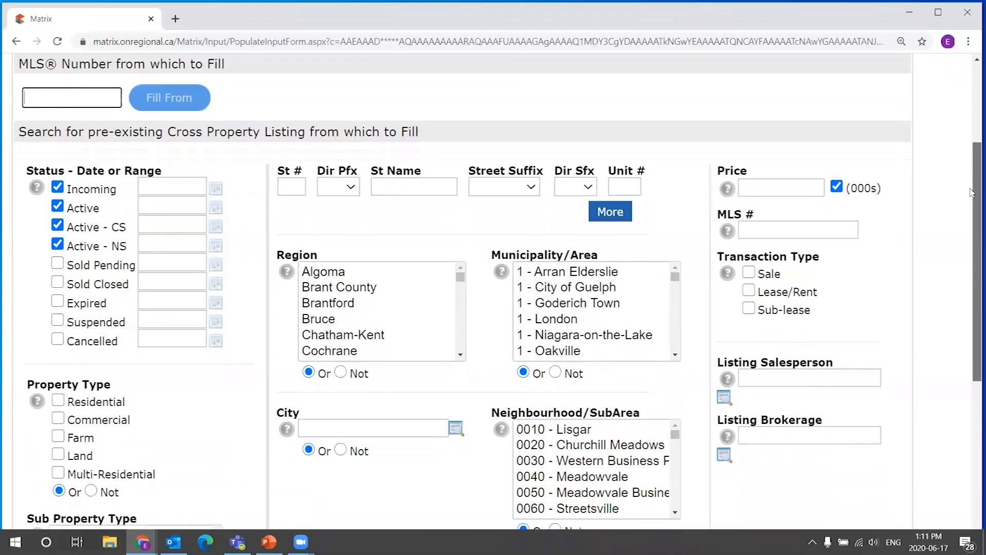
pyautogui.moveTo(19, 64); pyautogui.dragTo(108, 64)
pyautogui.click(778, 132)
pyautogui.scroll(-1, 684, 105)
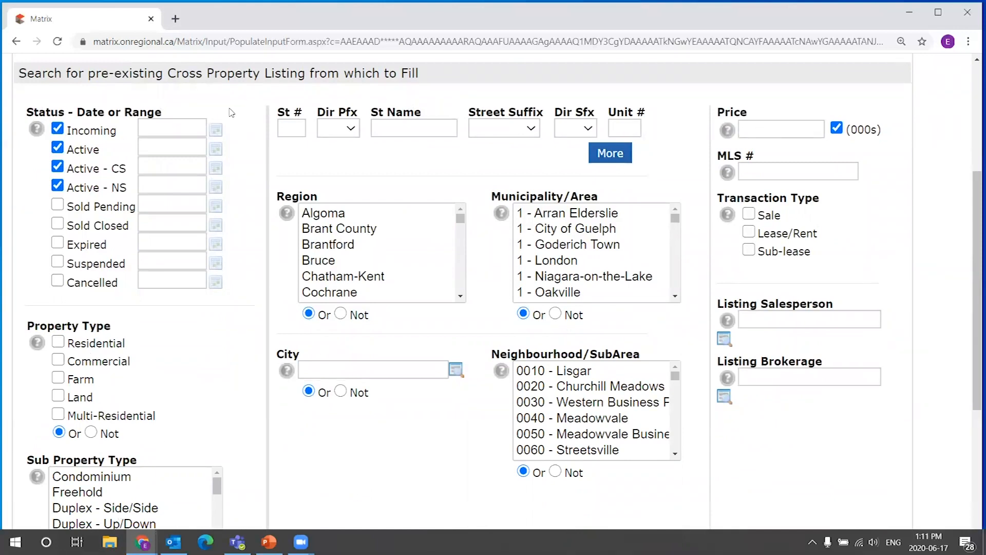
pyautogui.scroll(-1, 260, 162)
pyautogui.scroll(-3, 260, 163)
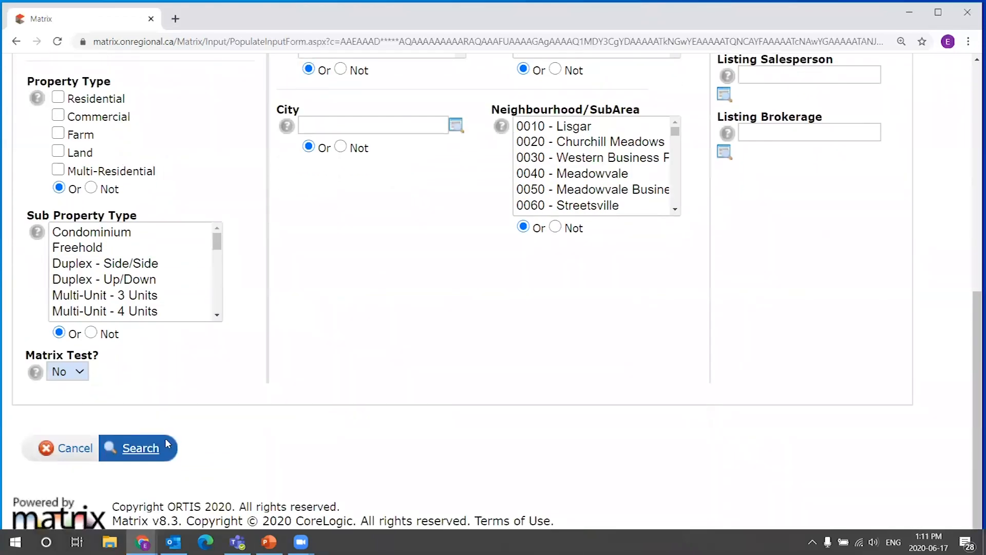
pyautogui.scroll(6, 442, 310)
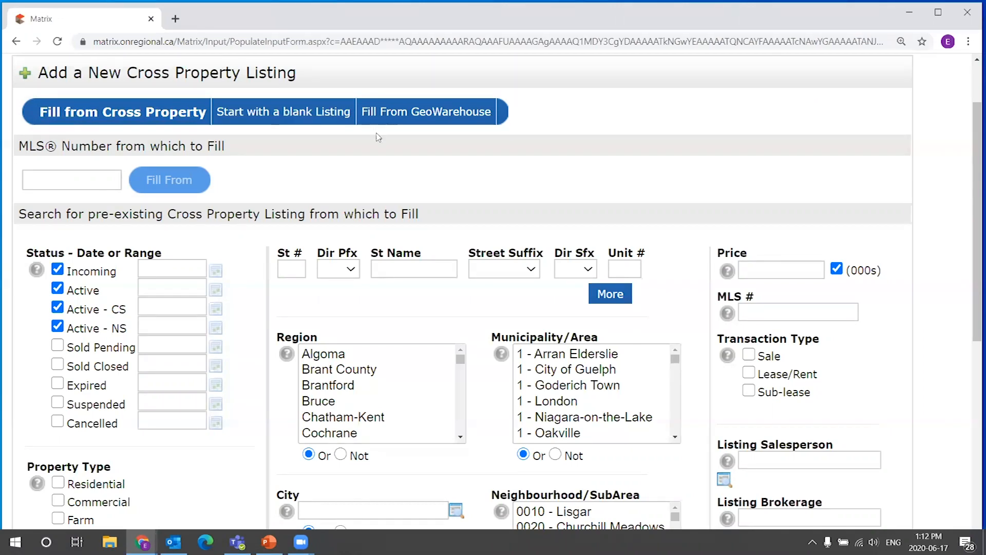
pyautogui.scroll(1, 291, 117)
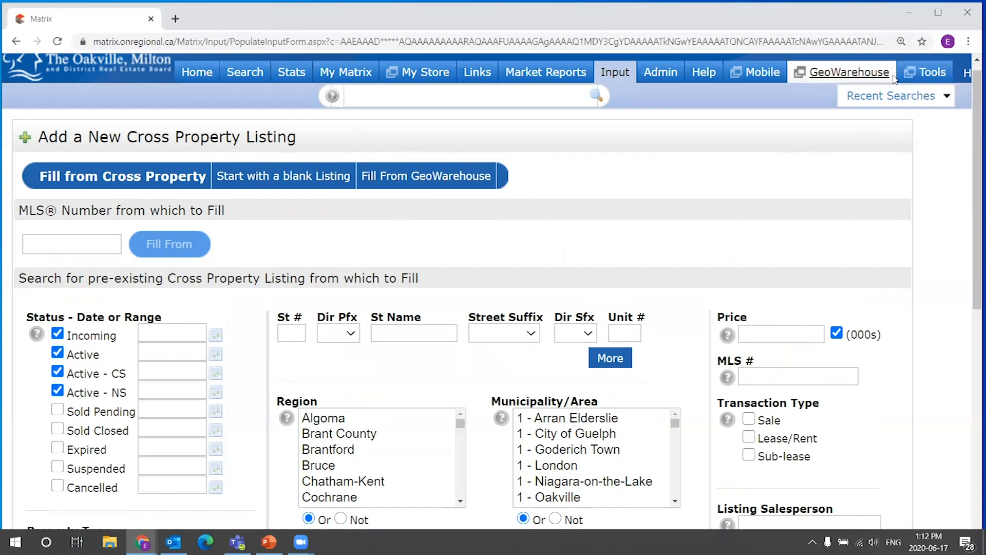
# Open GeoWarehouse and zoom the map into the Navy Street area of downtown Oakville.
pyautogui.click(837, 78)
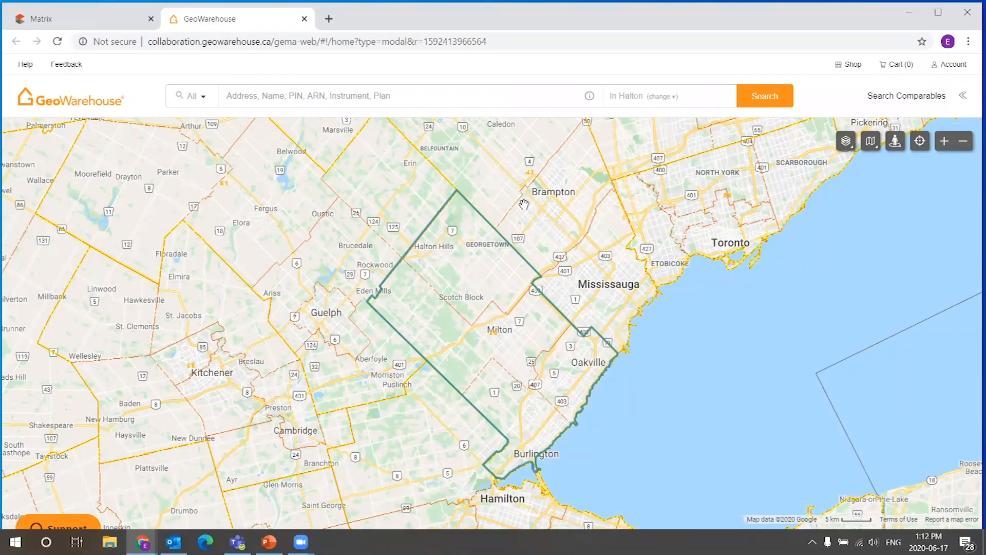
pyautogui.scroll(1, 577, 383)
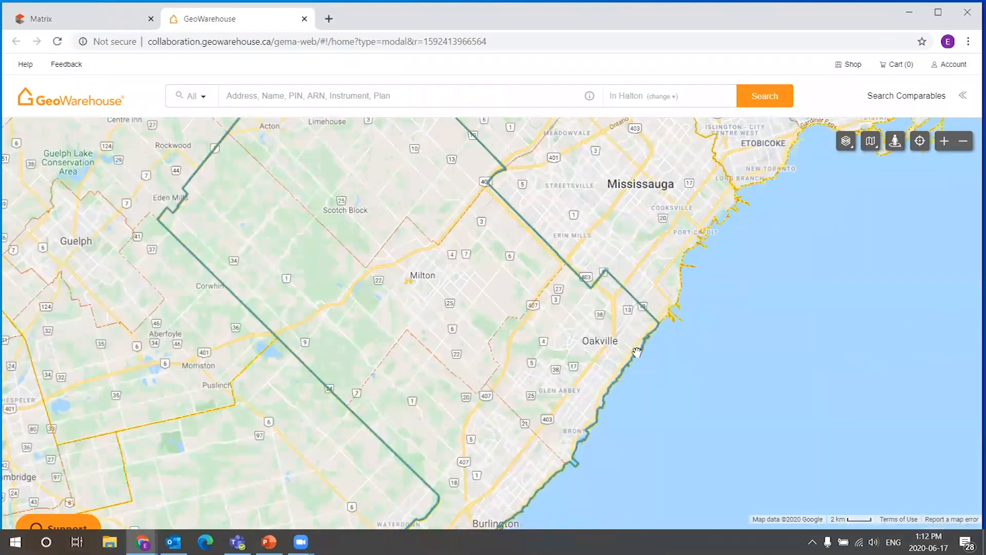
pyautogui.scroll(1, 632, 374)
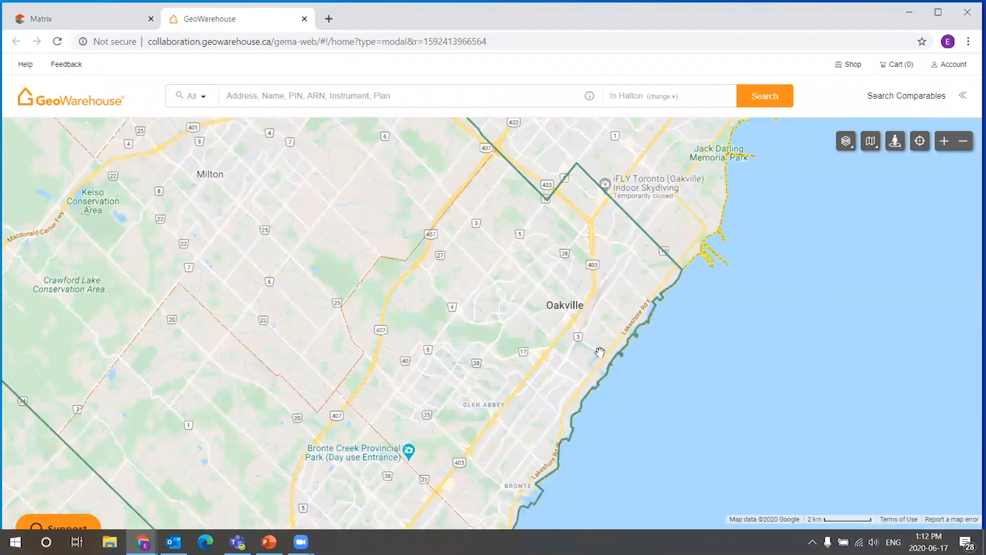
pyautogui.scroll(1, 596, 334)
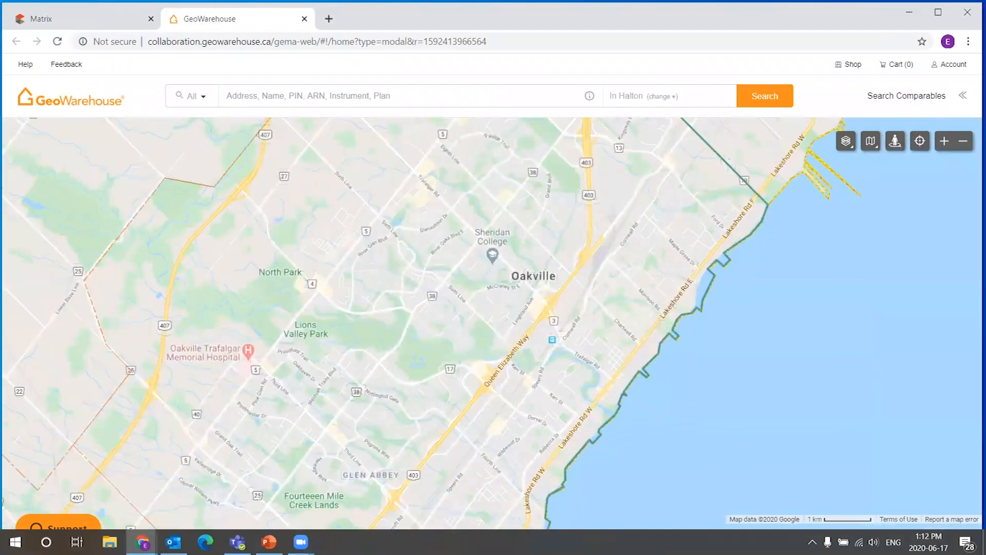
pyautogui.scroll(1, 619, 376)
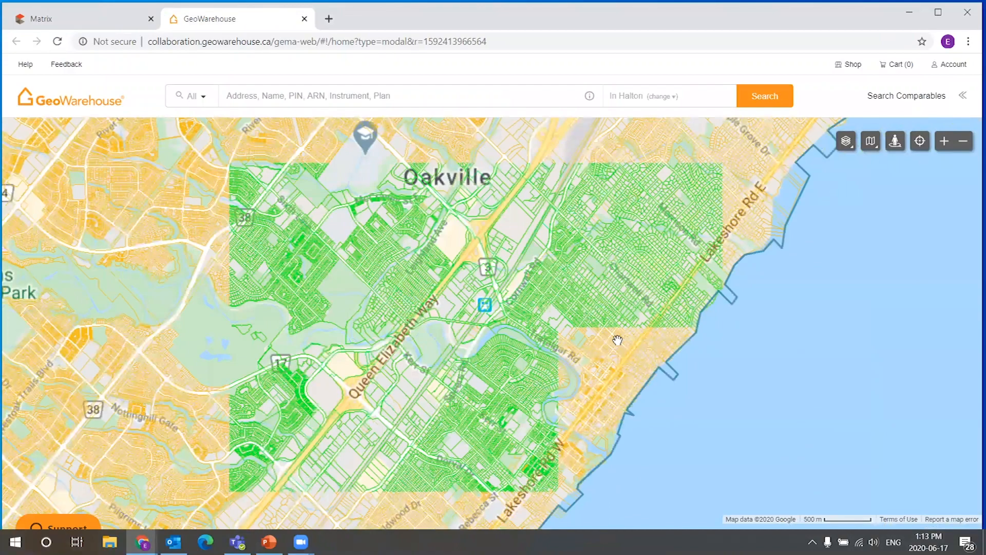
pyautogui.scroll(1, 543, 414)
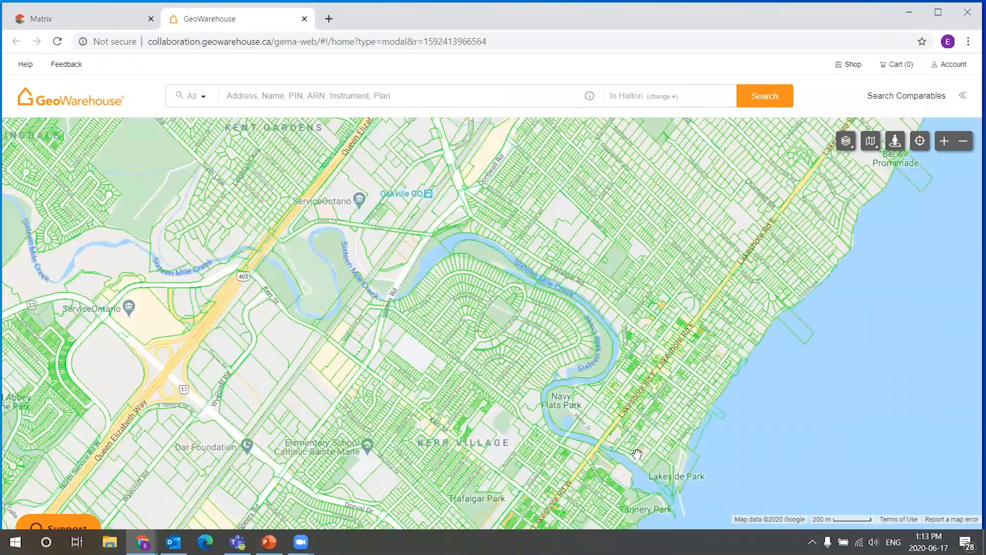
pyautogui.scroll(1, 632, 446)
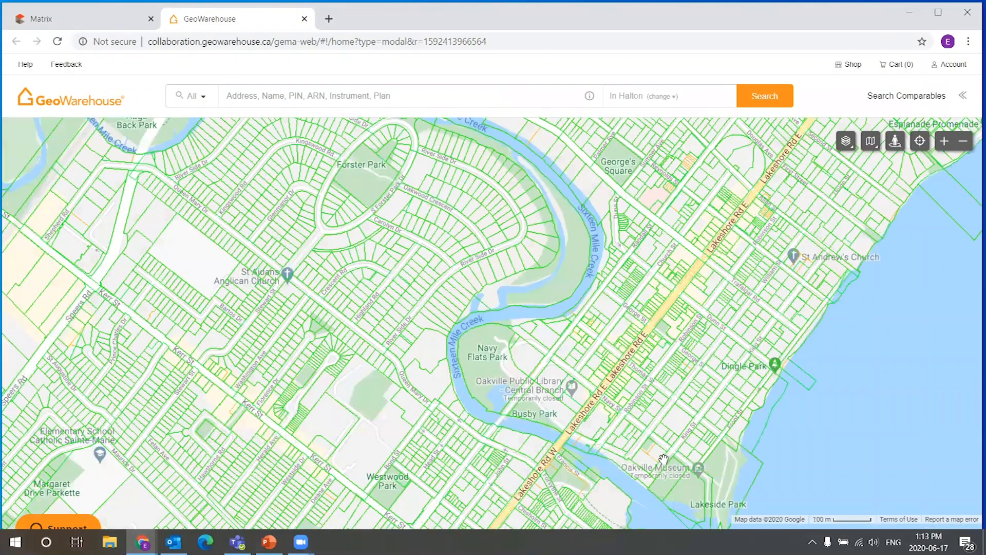
pyautogui.moveTo(660, 370); pyautogui.dragTo(575, 316)
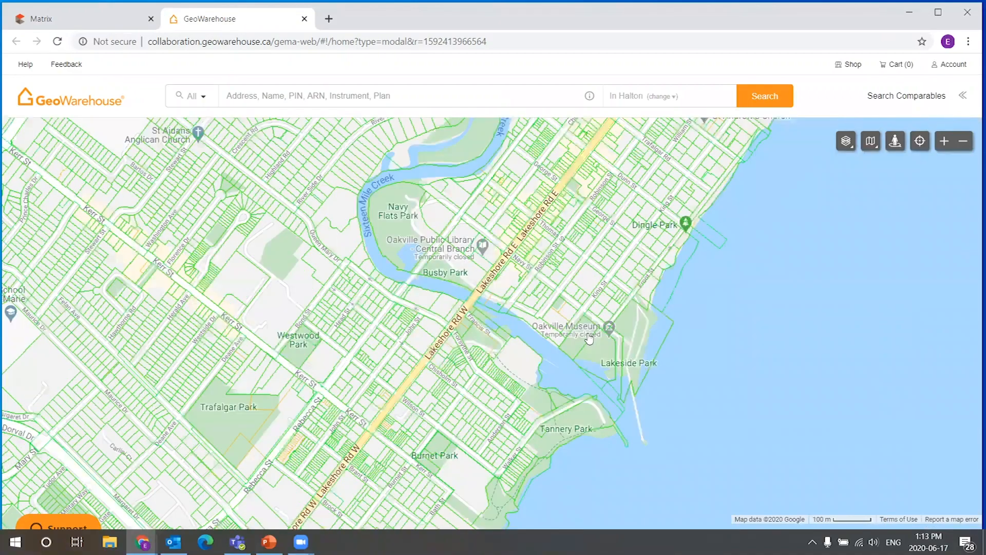
pyautogui.scroll(1, 588, 340)
pyautogui.moveTo(472, 205); pyautogui.dragTo(557, 367)
pyautogui.scroll(1, 488, 287)
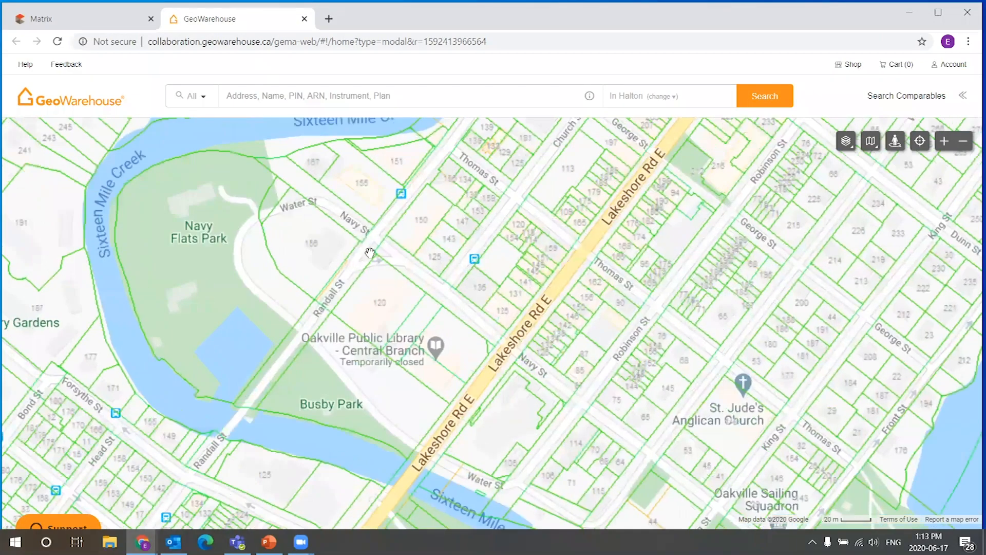
pyautogui.scroll(1, 360, 252)
pyautogui.scroll(1, 354, 250)
pyautogui.moveTo(374, 242); pyautogui.dragTo(509, 302)
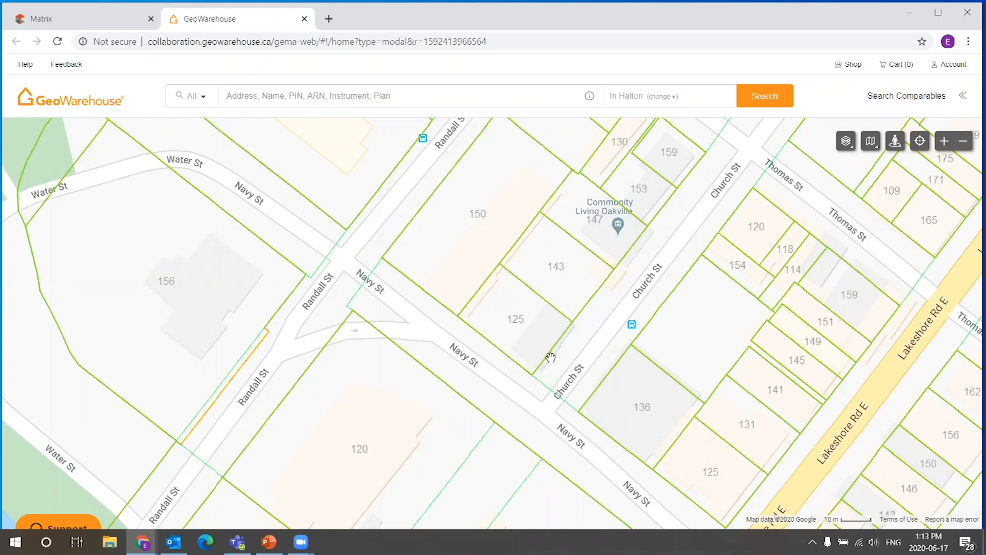
pyautogui.moveTo(496, 229); pyautogui.dragTo(597, 348)
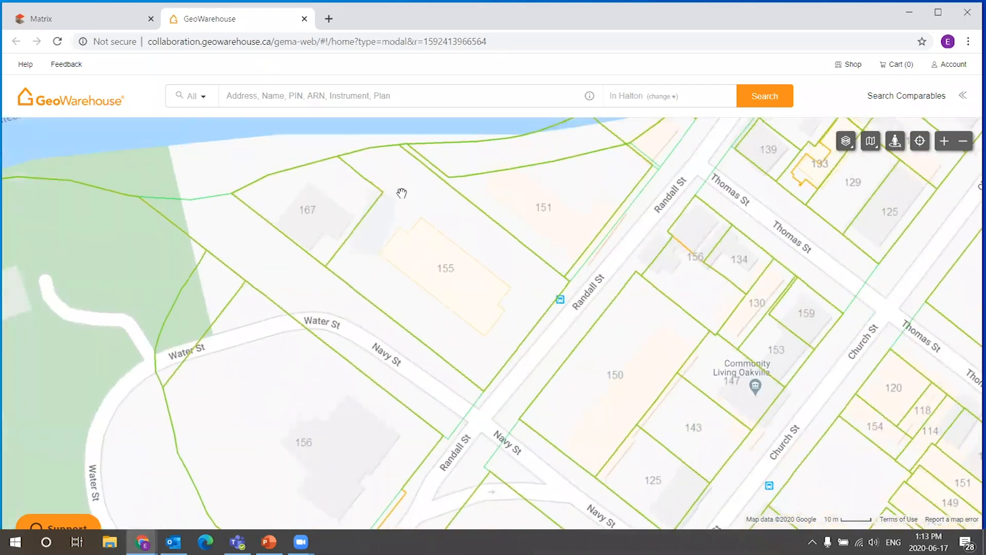
pyautogui.moveTo(527, 330); pyautogui.dragTo(509, 285)
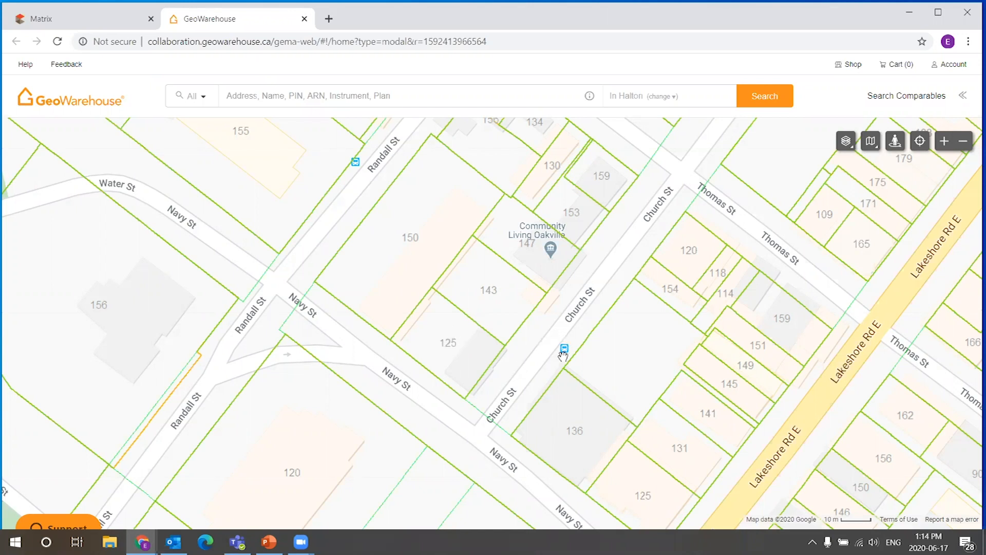
pyautogui.click(444, 328)
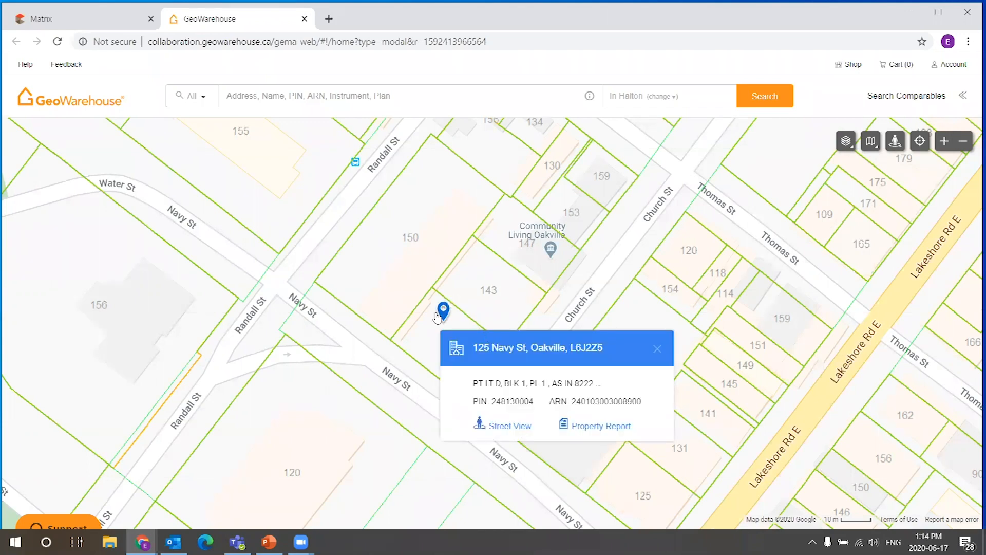
pyautogui.click(591, 427)
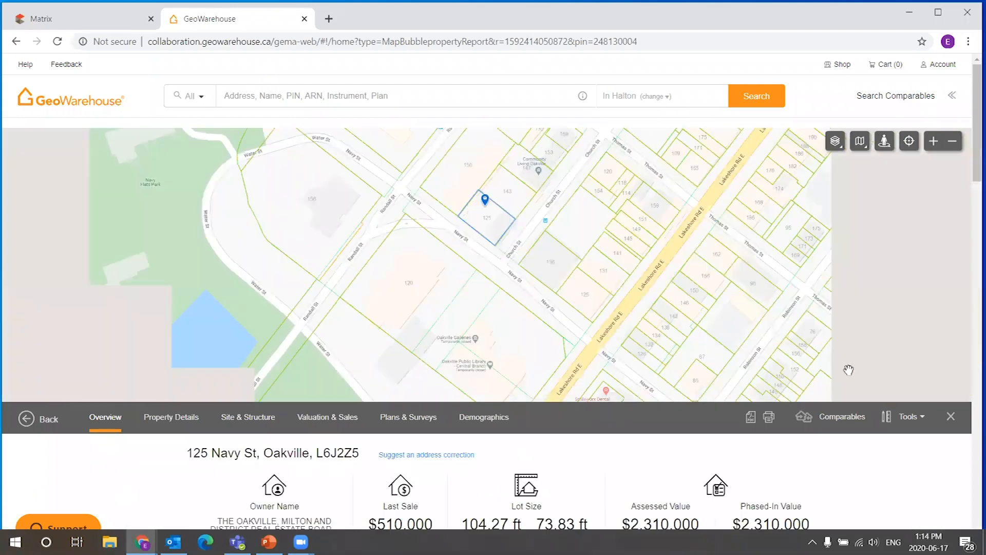
pyautogui.scroll(-3, 748, 467)
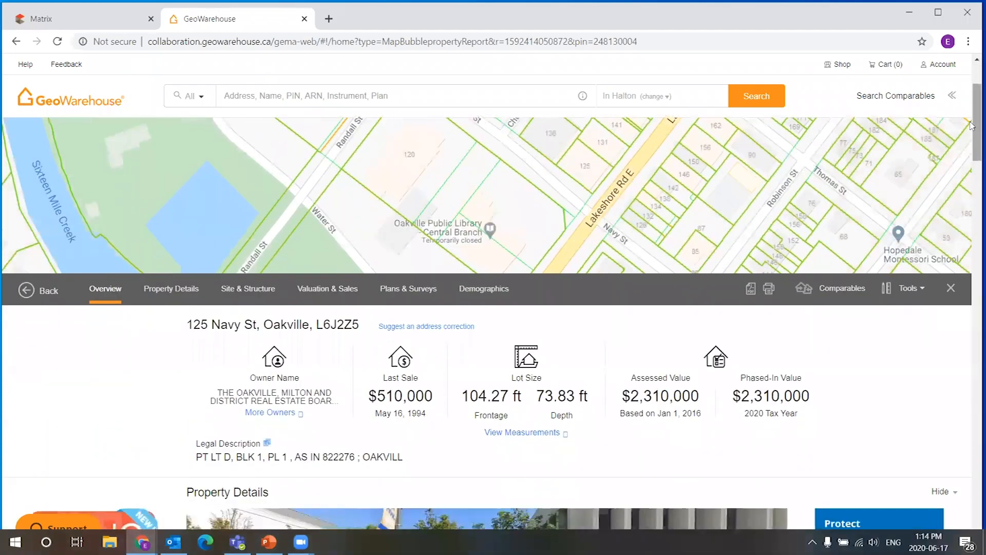
pyautogui.scroll(-4, 972, 147)
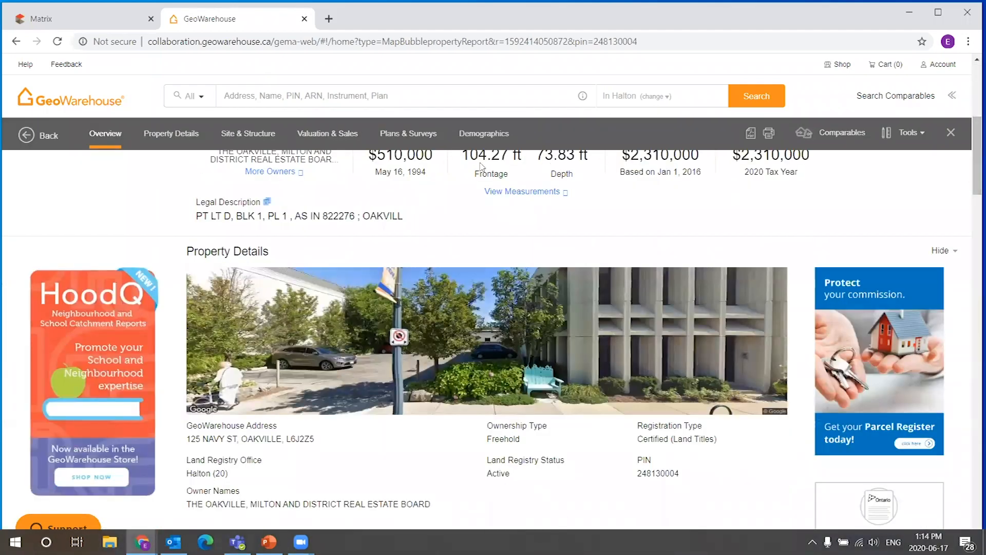
pyautogui.moveTo(973, 162); pyautogui.dragTo(967, 283)
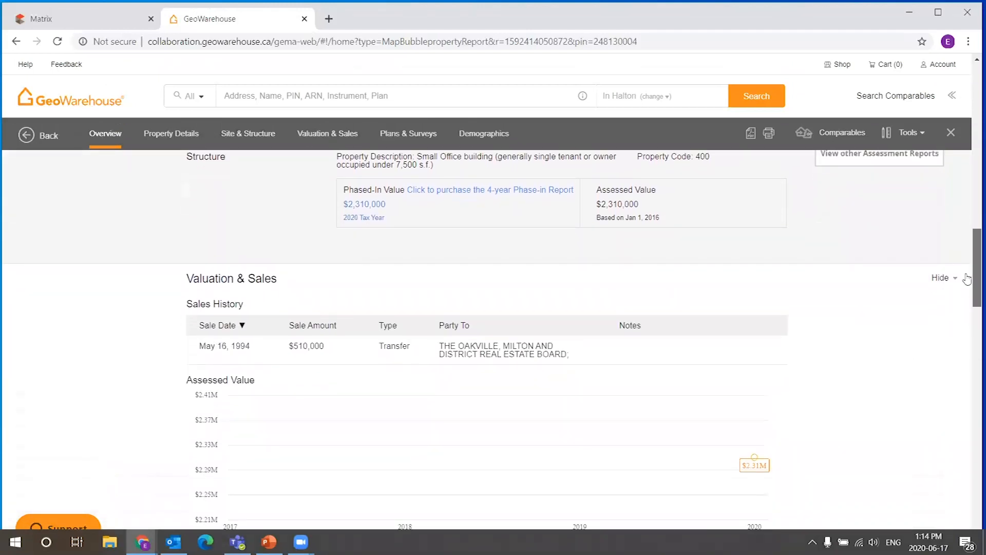
pyautogui.moveTo(324, 346); pyautogui.dragTo(208, 346)
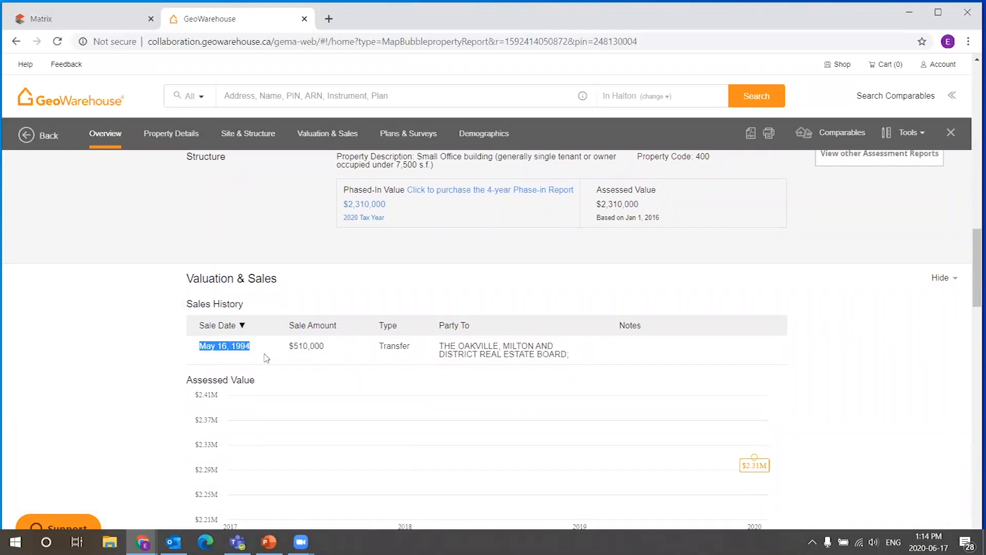
pyautogui.moveTo(323, 345); pyautogui.dragTo(288, 347)
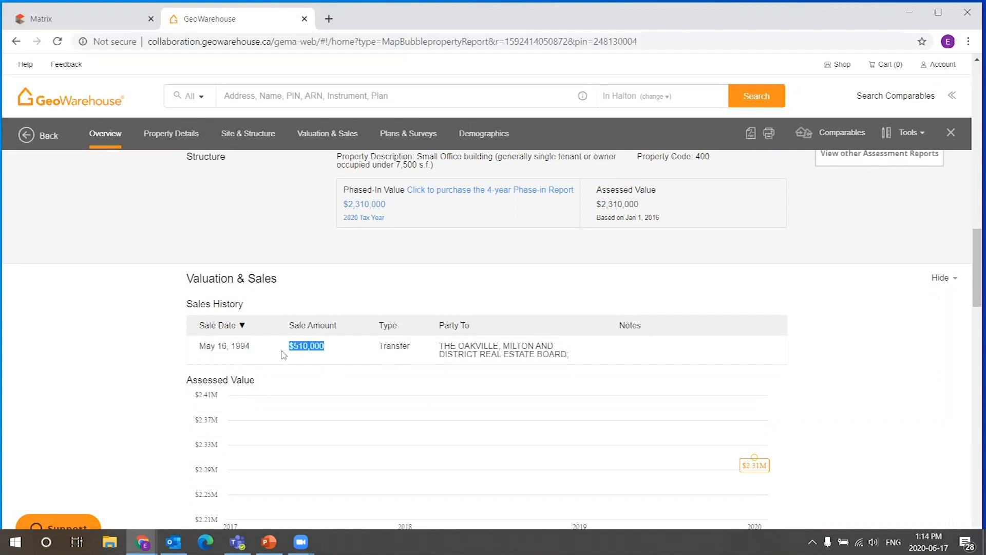
pyautogui.click(348, 352)
pyautogui.moveTo(973, 268); pyautogui.dragTo(972, 112)
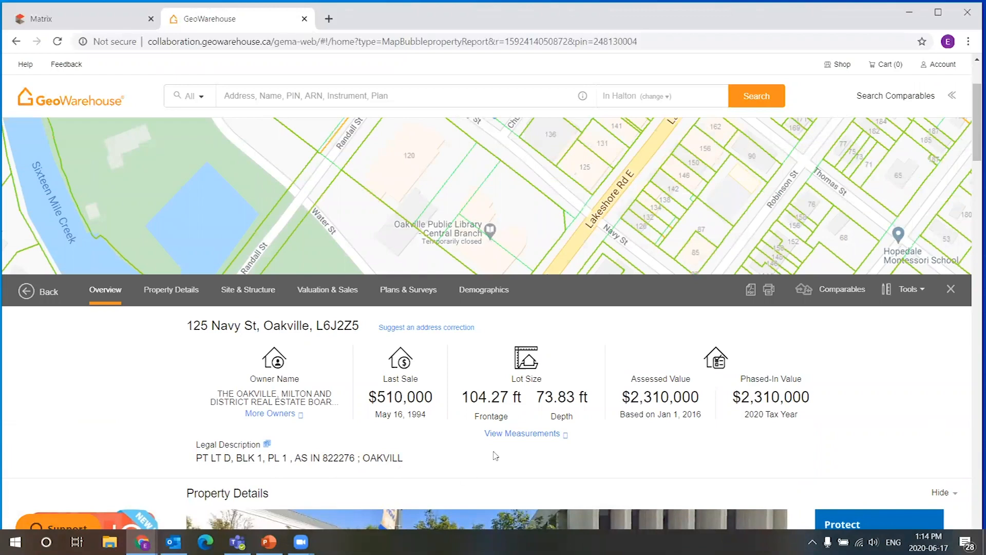
pyautogui.scroll(3, 607, 365)
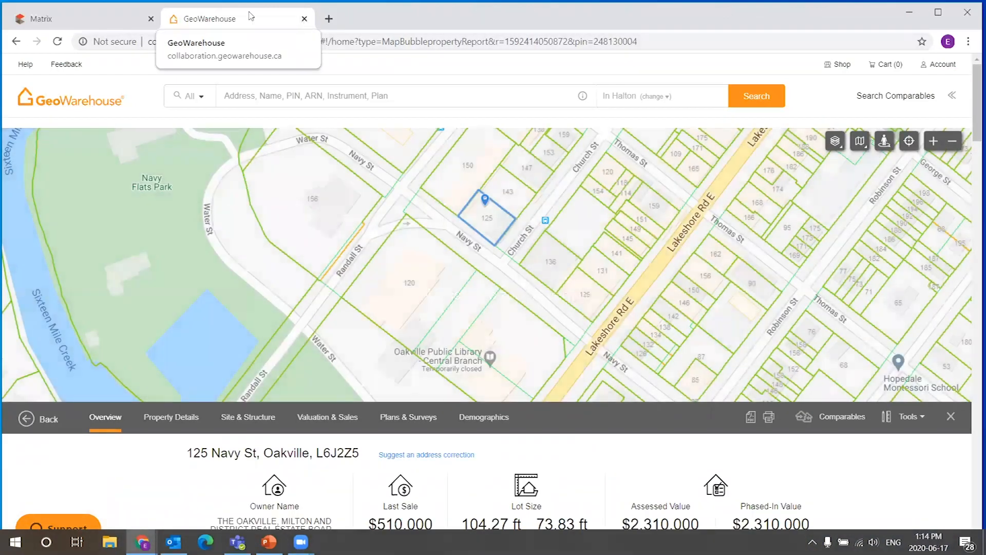
# Close the GeoWarehouse tab and switch the new listing form to Fill From GeoWarehouse.
pyautogui.click(304, 19)
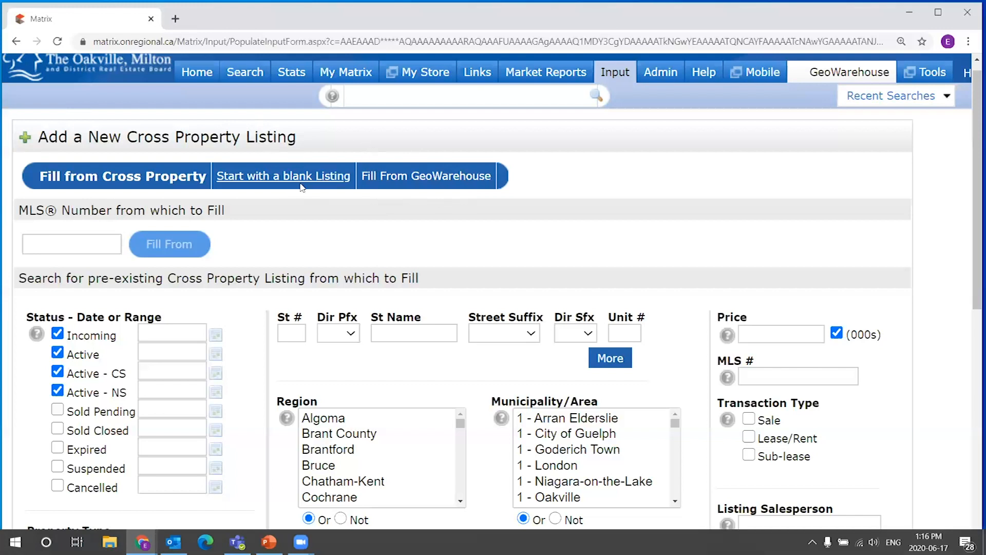
pyautogui.click(437, 177)
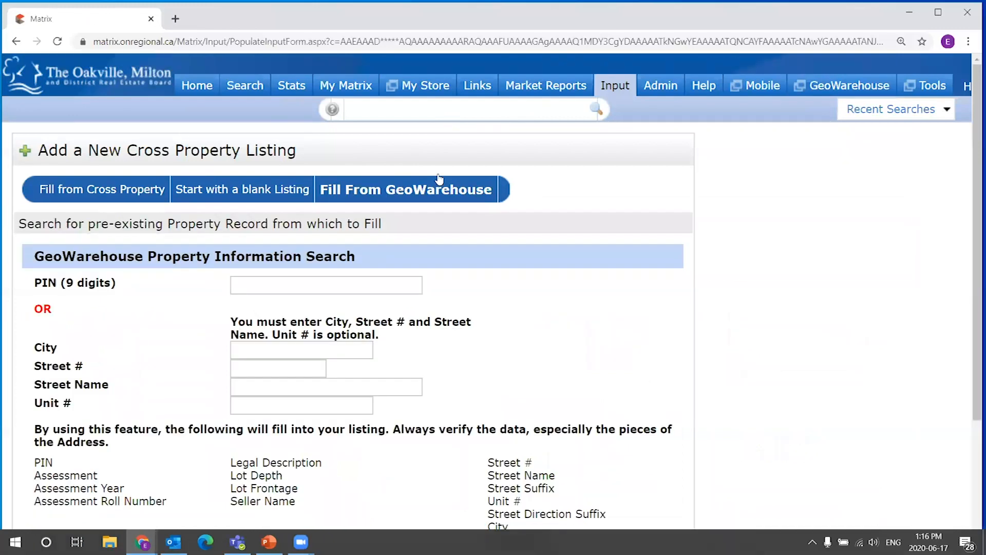
pyautogui.scroll(-2, 594, 191)
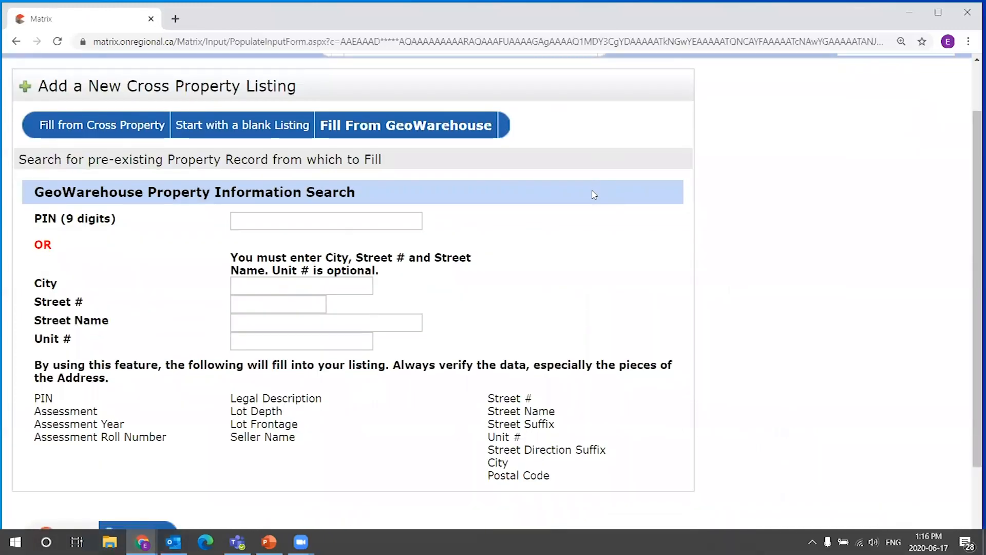
pyautogui.scroll(1, 296, 215)
pyautogui.scroll(1, 296, 215)
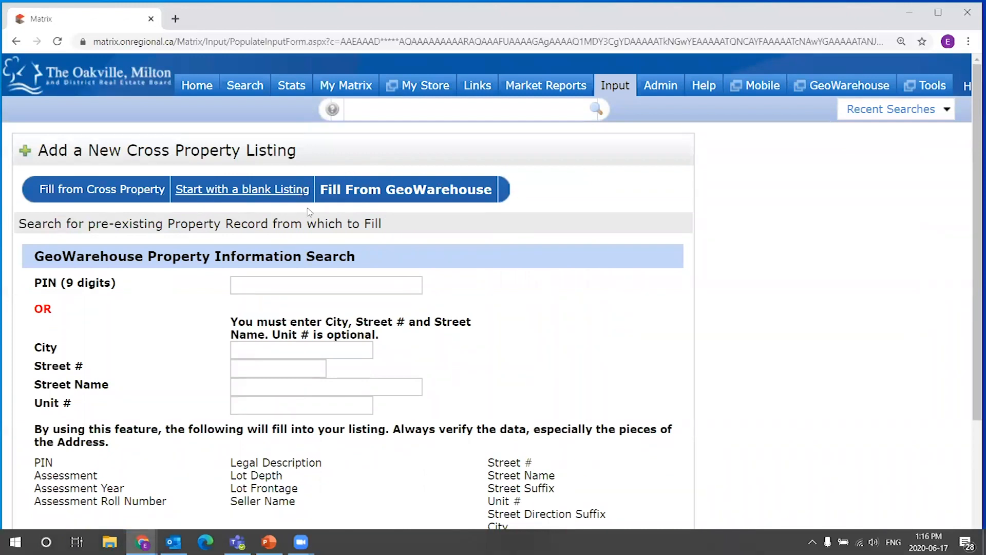
pyautogui.scroll(-1, 429, 179)
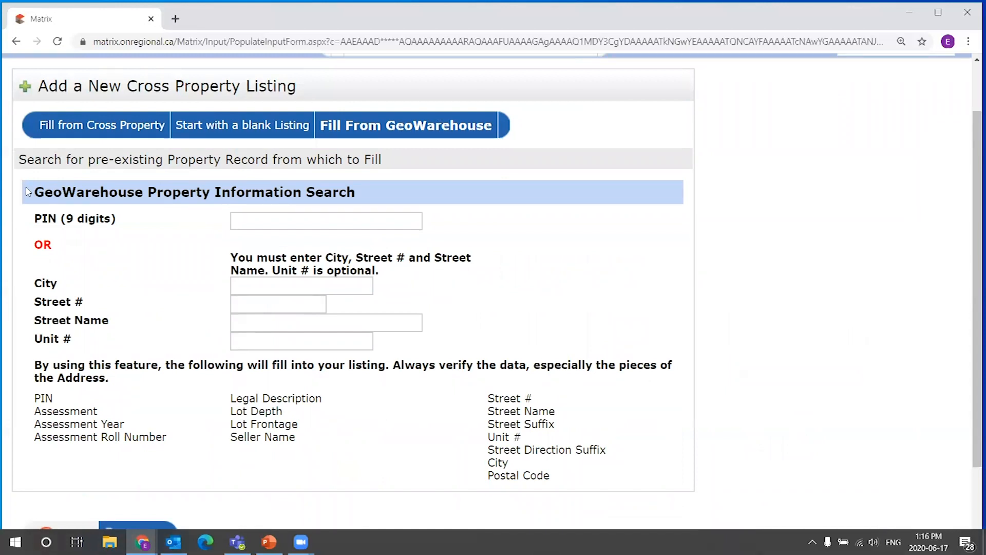
# Examine the PIN, City, Street # and Street Name fields of the GeoWarehouse Property Information Search.
pyautogui.moveTo(35, 214); pyautogui.dragTo(126, 220)
pyautogui.click(258, 219)
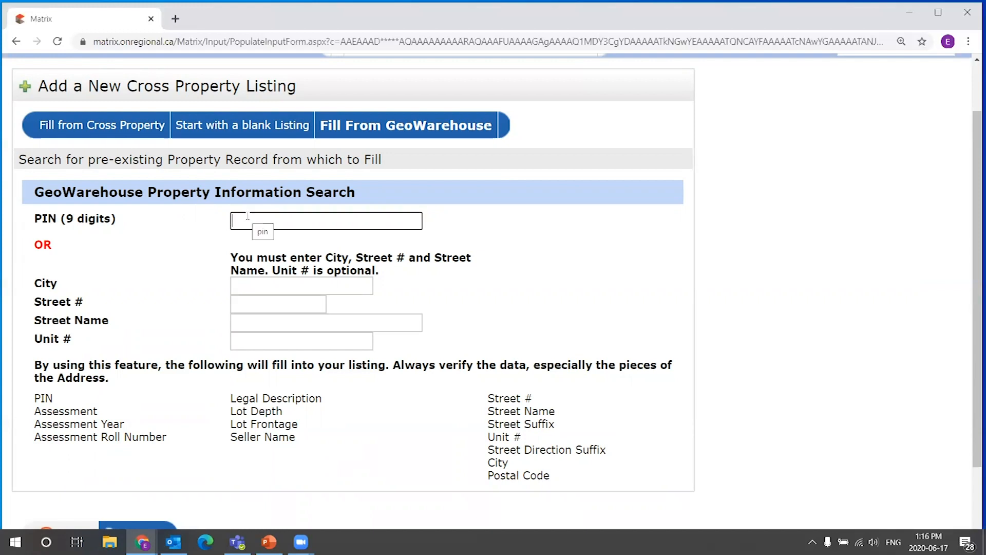
pyautogui.click(239, 291)
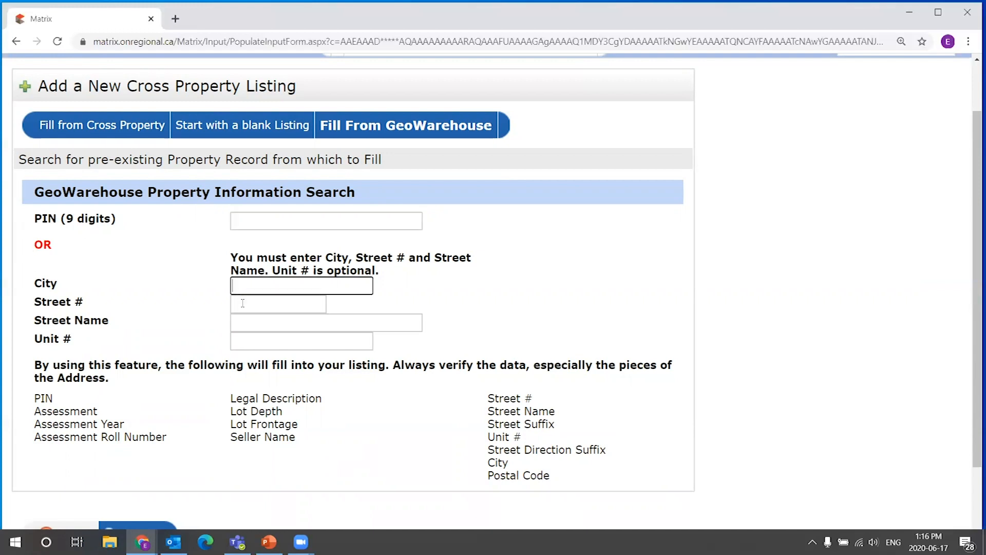
pyautogui.click(242, 304)
pyautogui.click(244, 323)
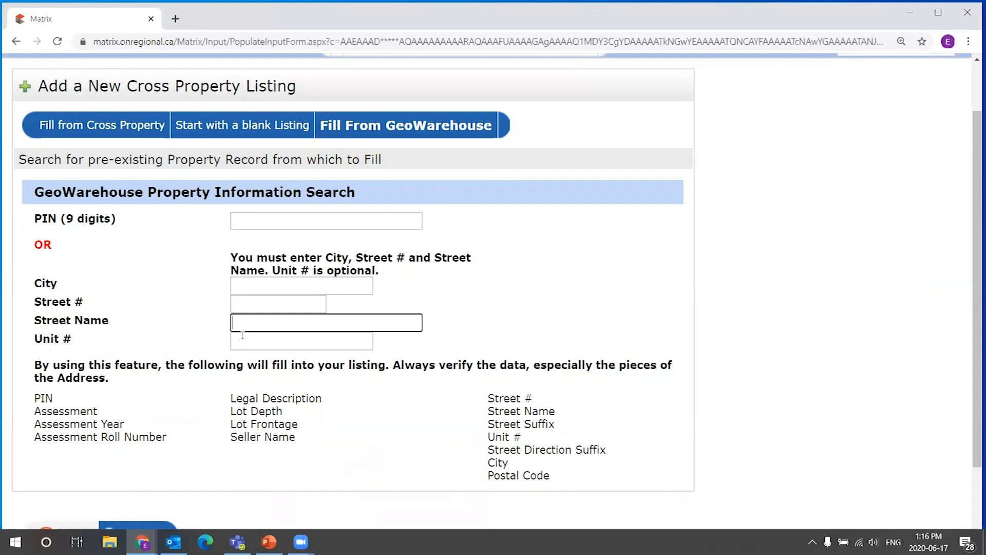
pyautogui.click(244, 304)
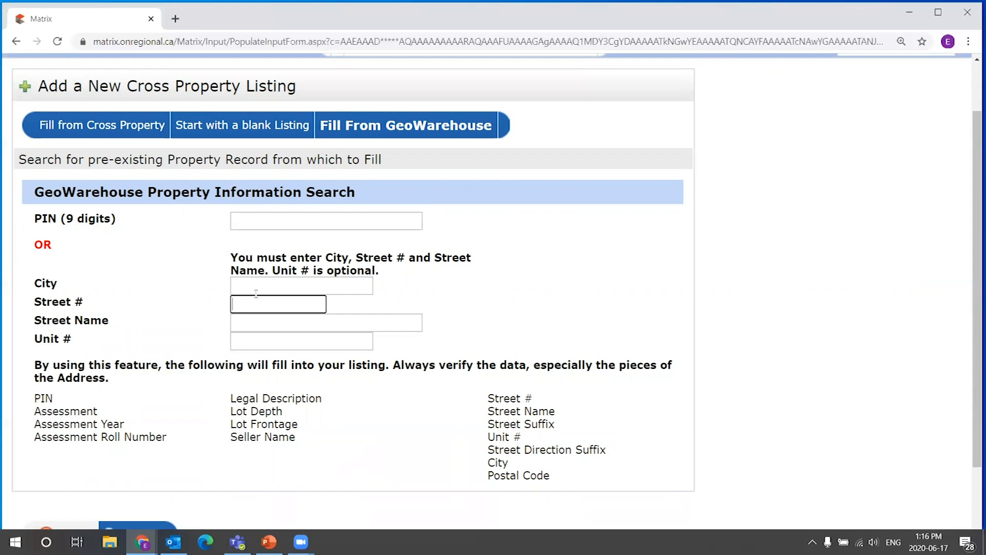
pyautogui.click(245, 289)
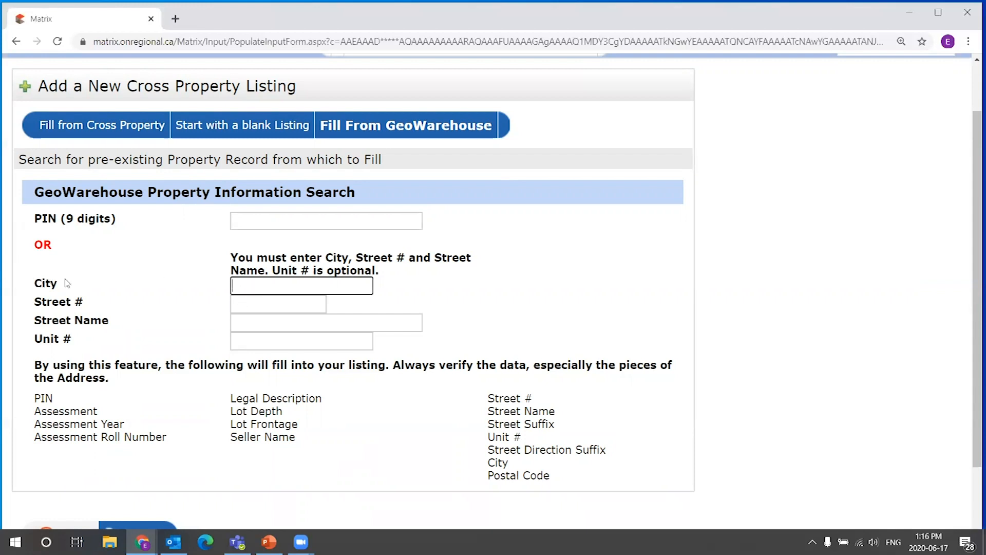
pyautogui.moveTo(31, 283); pyautogui.dragTo(206, 340)
pyautogui.click(262, 292)
pyautogui.click(124, 224)
pyautogui.click(249, 220)
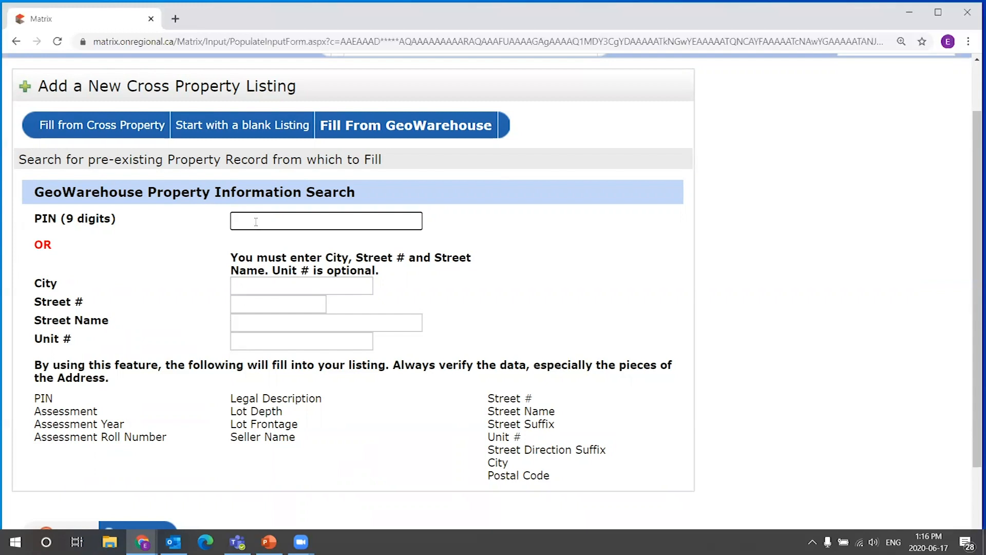
pyautogui.click(270, 284)
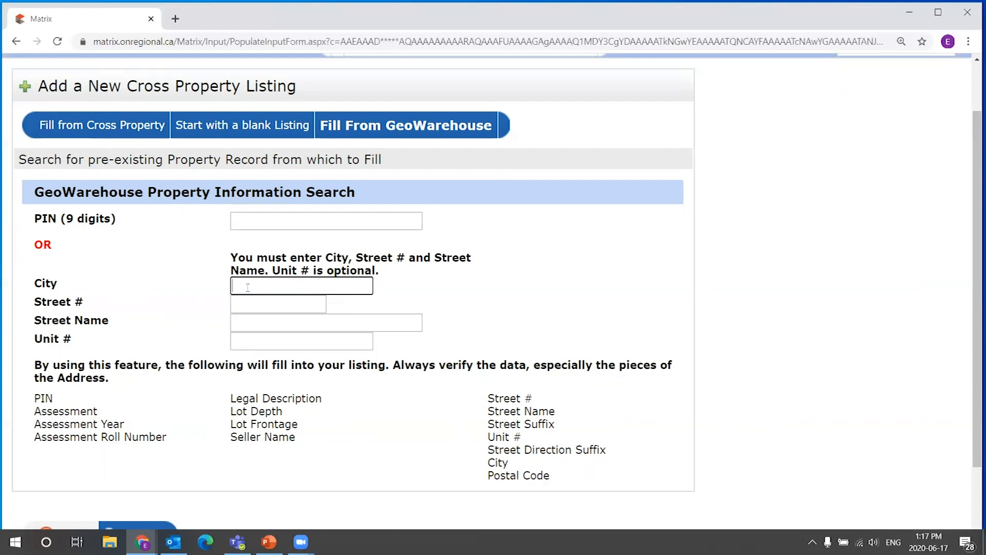
pyautogui.click(273, 305)
pyautogui.click(254, 321)
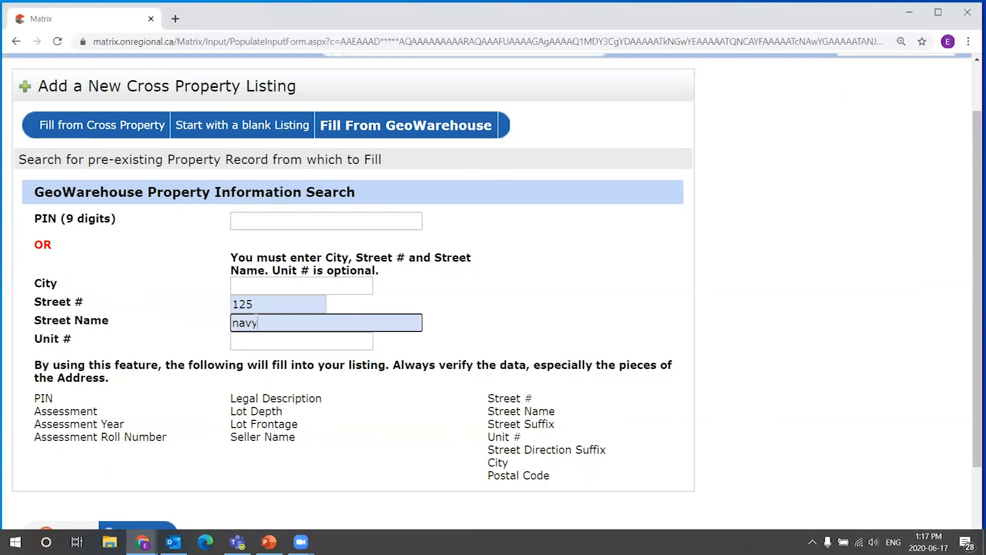
pyautogui.click(211, 319)
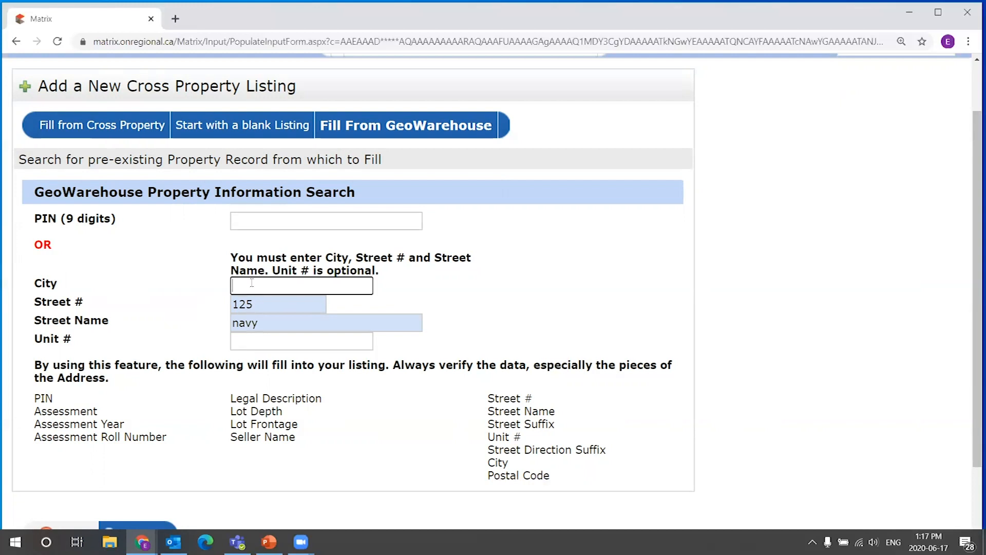
pyautogui.click(268, 319)
pyautogui.moveTo(268, 319); pyautogui.dragTo(253, 322)
pyautogui.press('BackSpace')
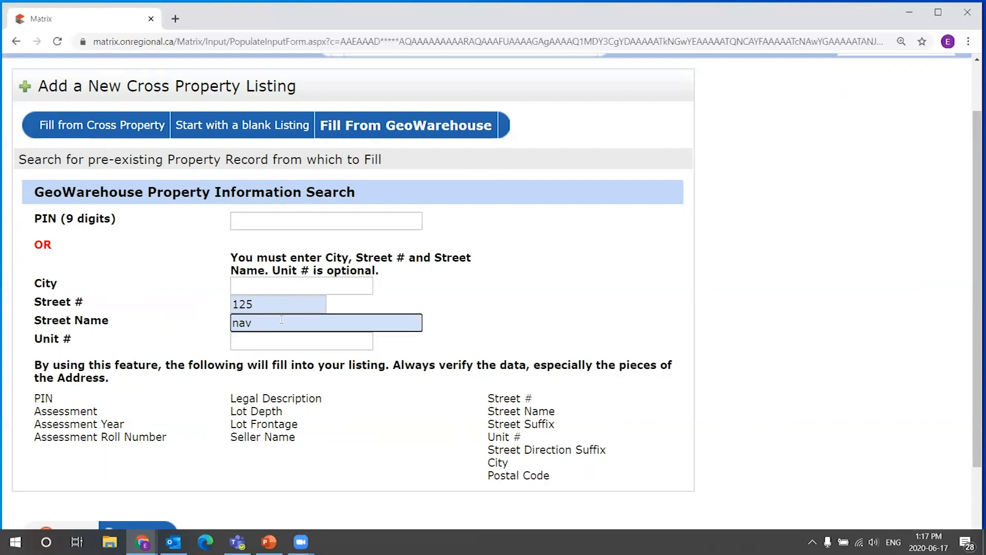
pyautogui.write('y')
# Run the GeoWarehouse property search without a city.
pyautogui.scroll(-1, 267, 306)
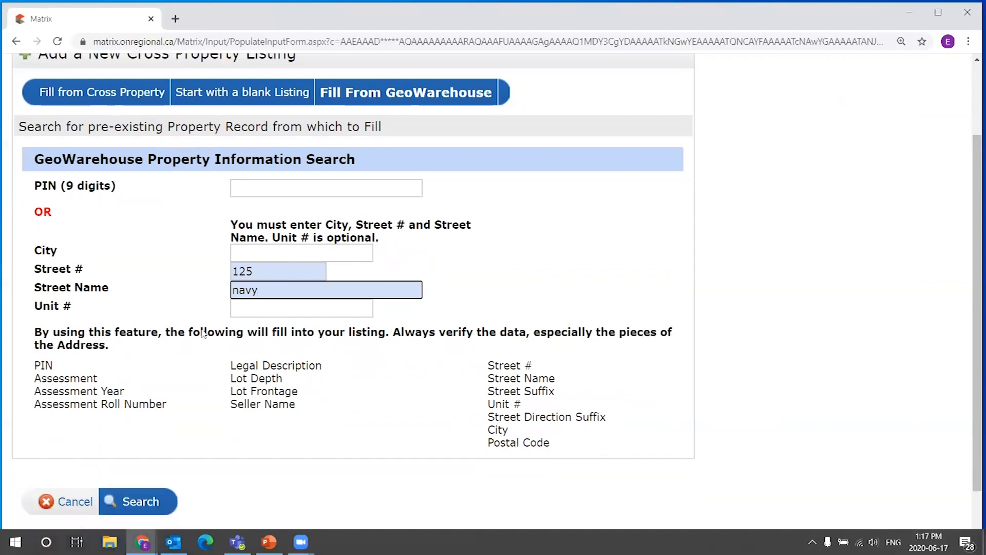
pyautogui.click(257, 240)
pyautogui.click(257, 222)
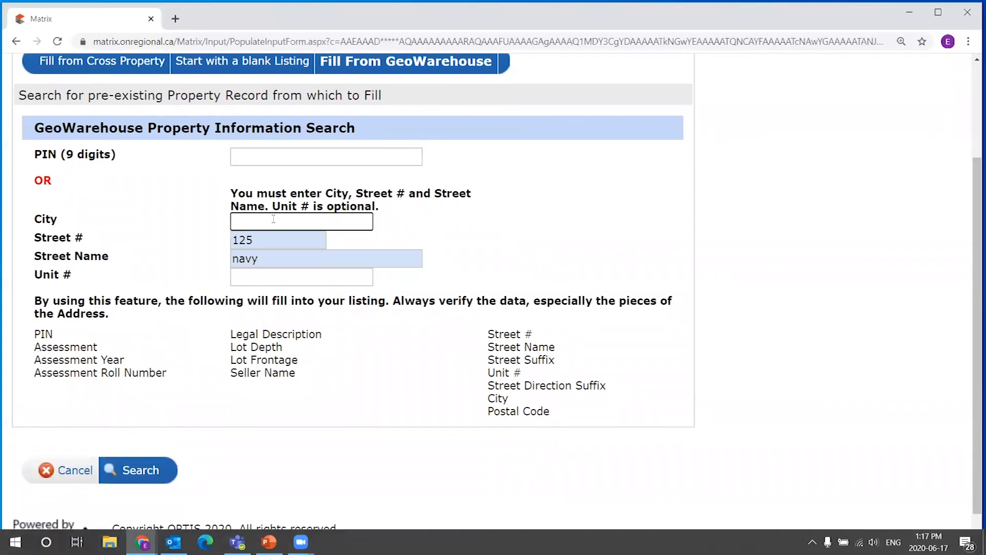
pyautogui.click(137, 470)
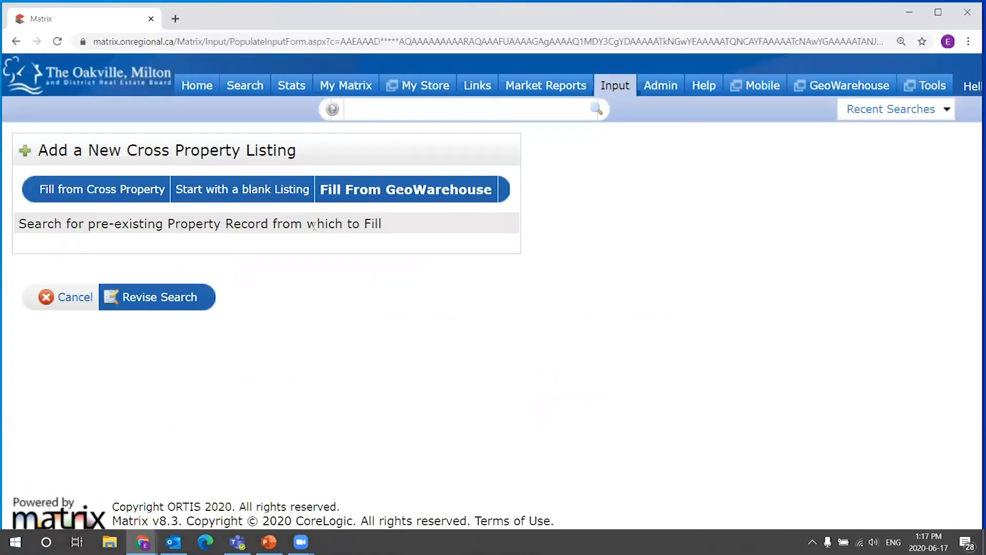
# Revise the search, enter oakville as the city, and search again.
pyautogui.click(165, 297)
pyautogui.click(252, 349)
pyautogui.write('oakvi')
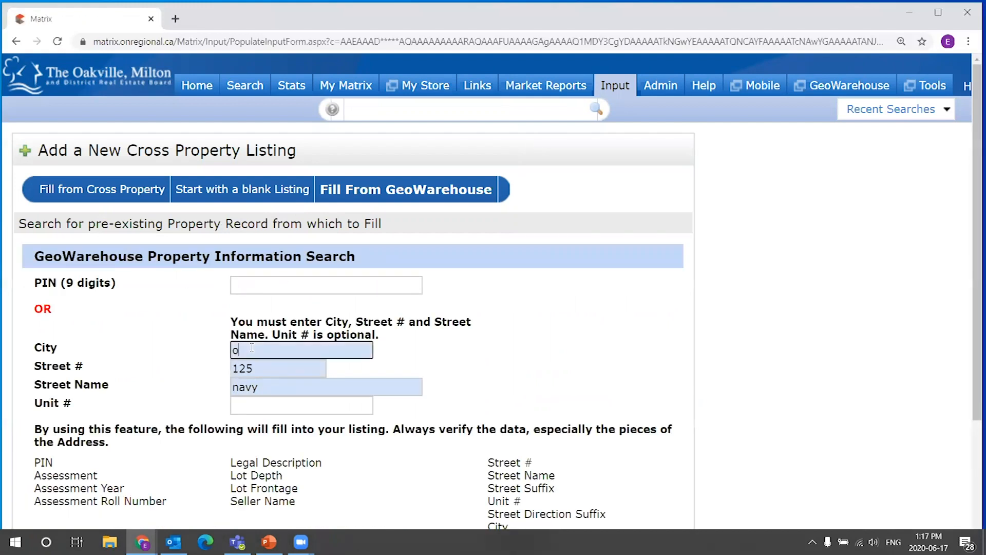
pyautogui.write('lle')
pyautogui.click(415, 348)
pyautogui.scroll(-2, 404, 353)
pyautogui.click(141, 471)
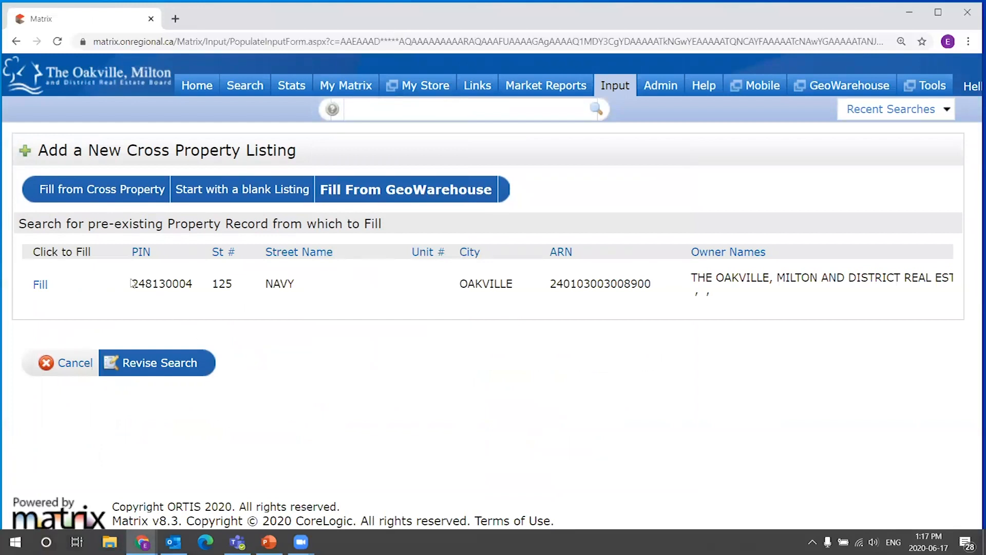
pyautogui.moveTo(131, 283); pyautogui.dragTo(220, 282)
pyautogui.click(221, 282)
pyautogui.moveTo(551, 283); pyautogui.dragTo(651, 300)
pyautogui.click(652, 300)
# Return to the search form and clear the city, street number and street name fields.
pyautogui.click(170, 365)
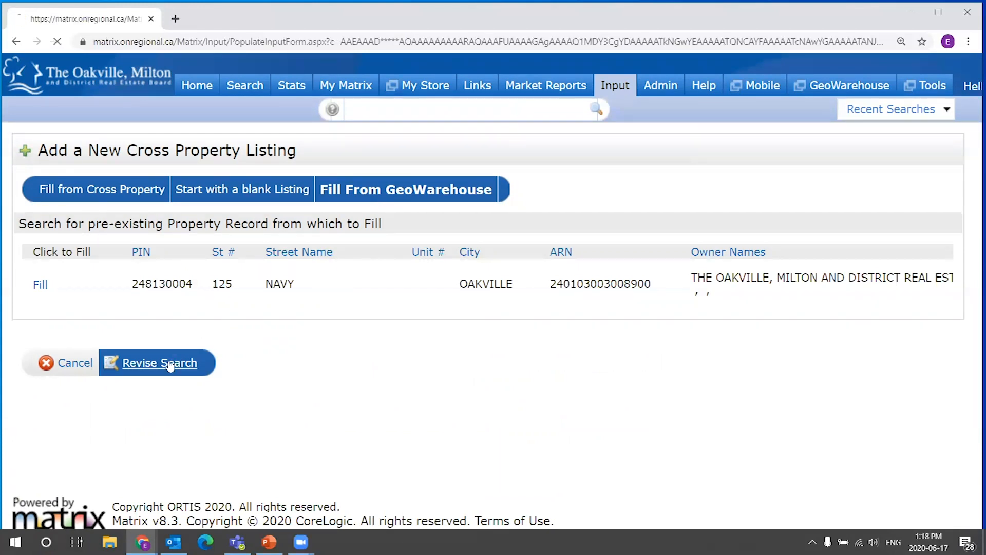
pyautogui.press('Tab')
pyautogui.press('BackSpace')
pyautogui.hotkey('shift', 'Tab')
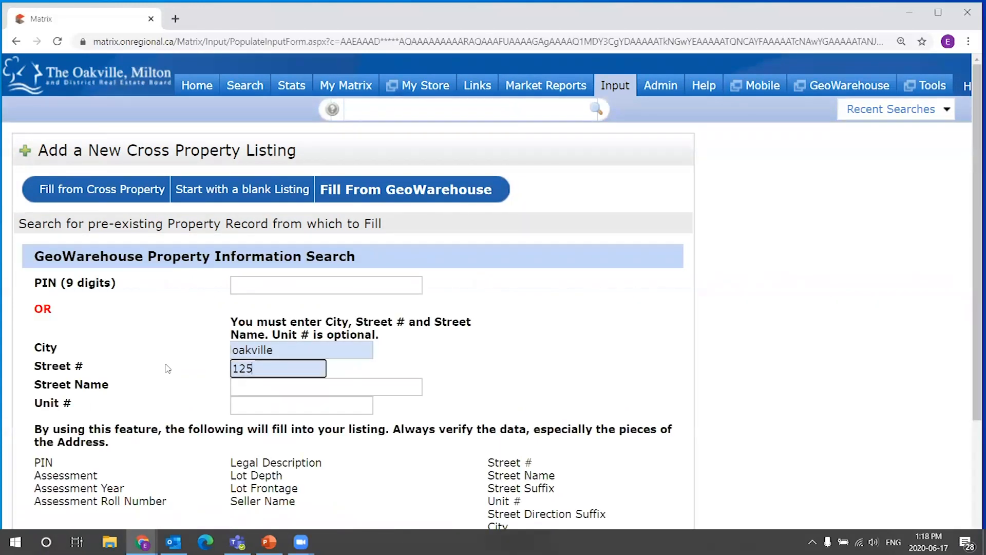
pyautogui.press('BackSpace')
pyautogui.hotkey('shift', 'Tab')
pyautogui.press('BackSpace')
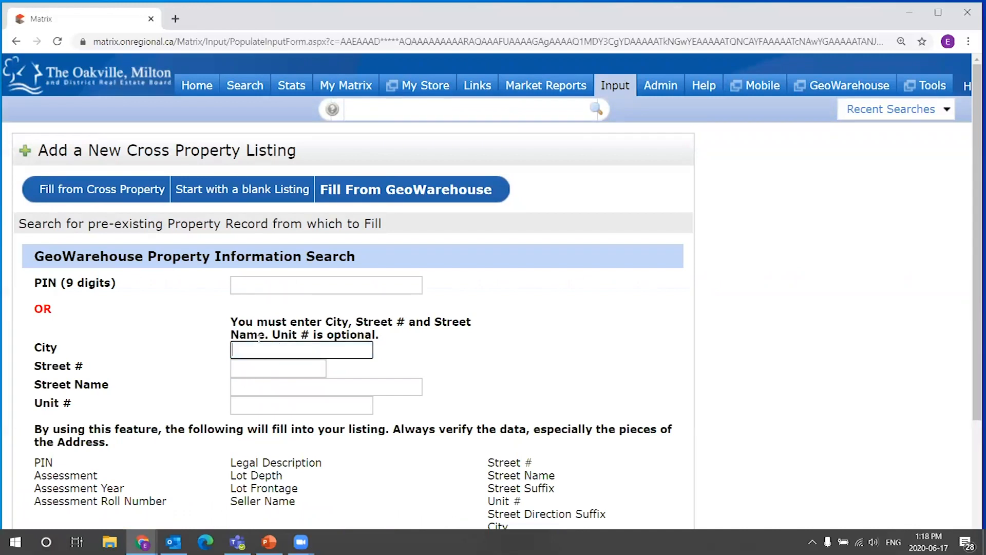
# Examine the search instructions about required city, street number and street name.
pyautogui.click(417, 335)
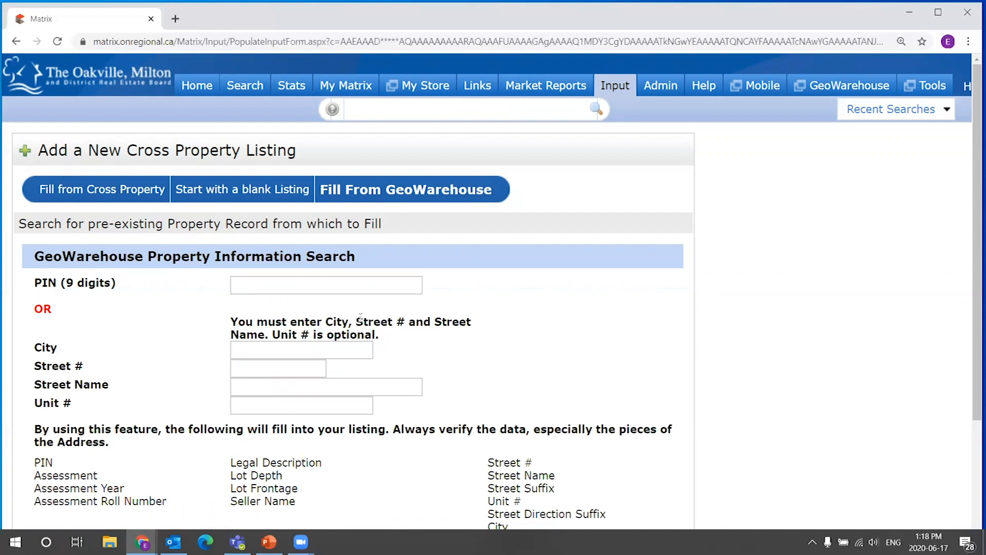
pyautogui.moveTo(331, 321); pyautogui.dragTo(393, 322)
pyautogui.click(353, 342)
pyautogui.moveTo(276, 335); pyautogui.dragTo(375, 334)
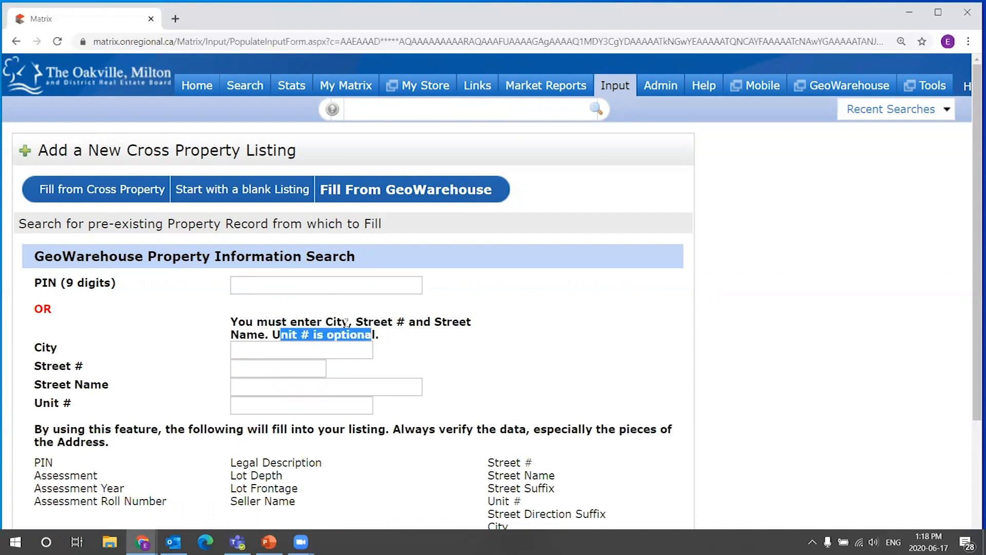
pyautogui.click(327, 318)
pyautogui.moveTo(459, 321); pyautogui.dragTo(310, 324)
pyautogui.rightClick(310, 324)
pyautogui.click(340, 314)
pyautogui.click(229, 321)
pyautogui.moveTo(229, 321); pyautogui.dragTo(269, 335)
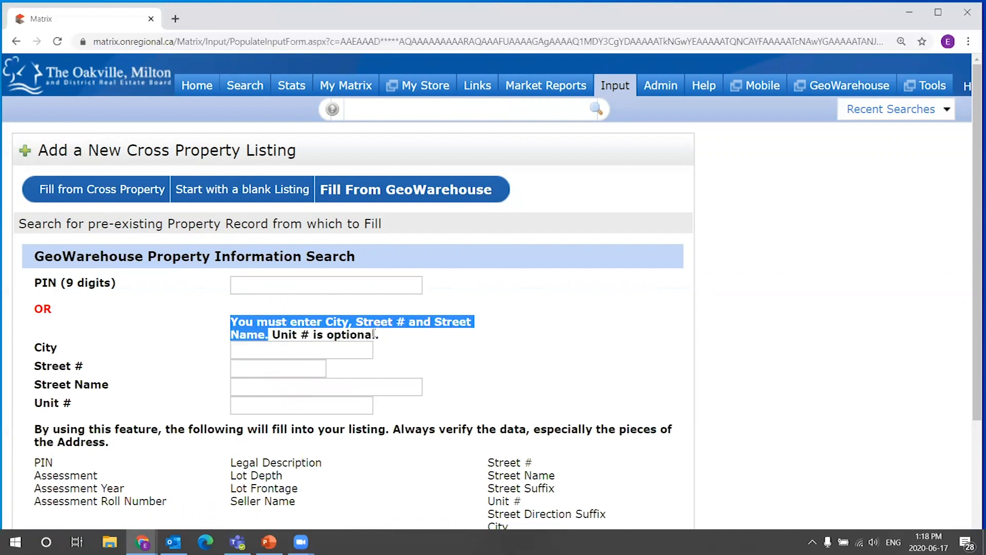
pyautogui.click(310, 286)
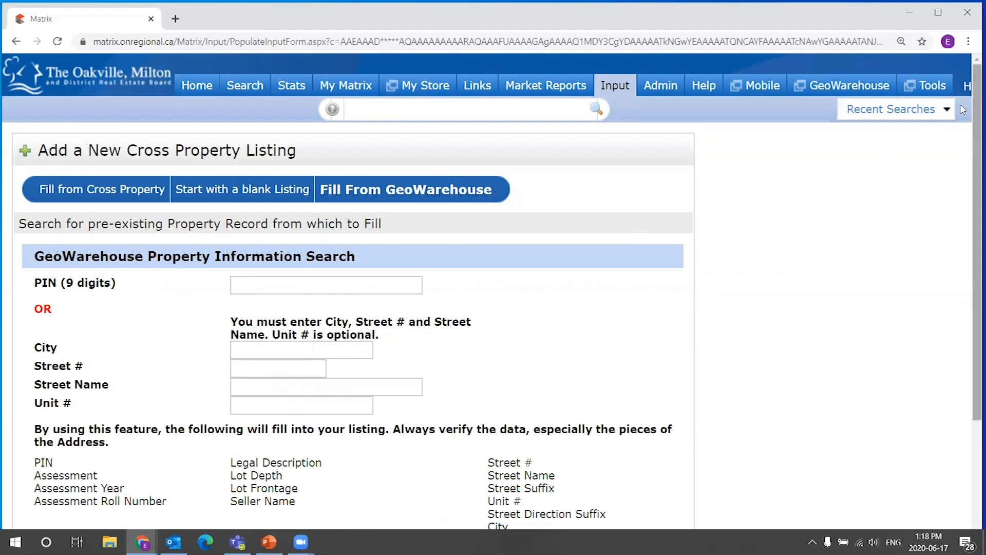
pyautogui.moveTo(928, 88)
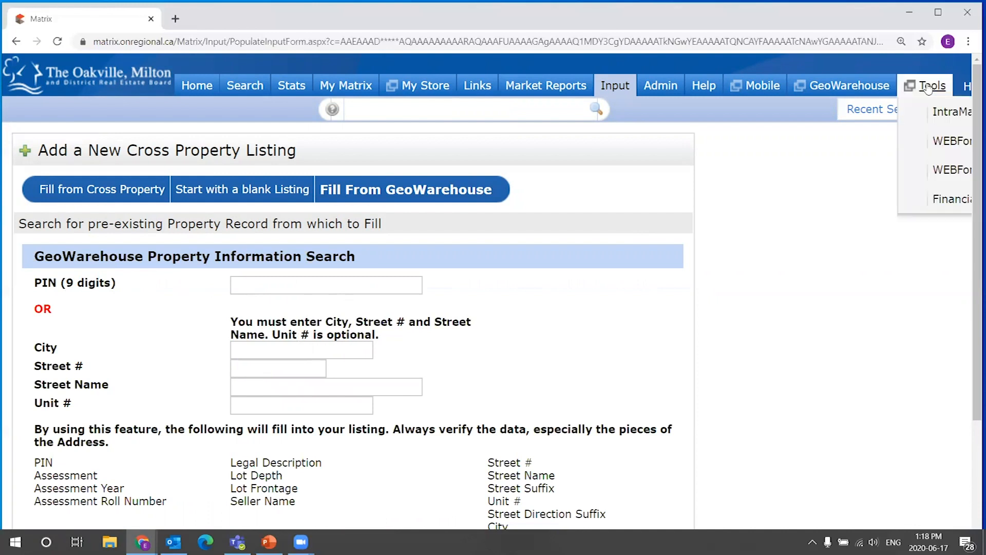
pyautogui.click(941, 144)
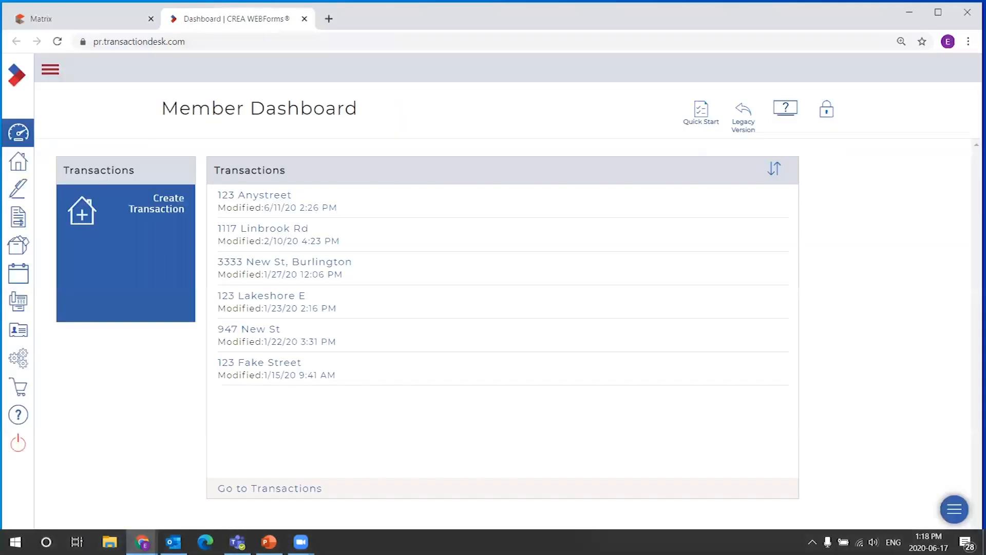
pyautogui.click(305, 18)
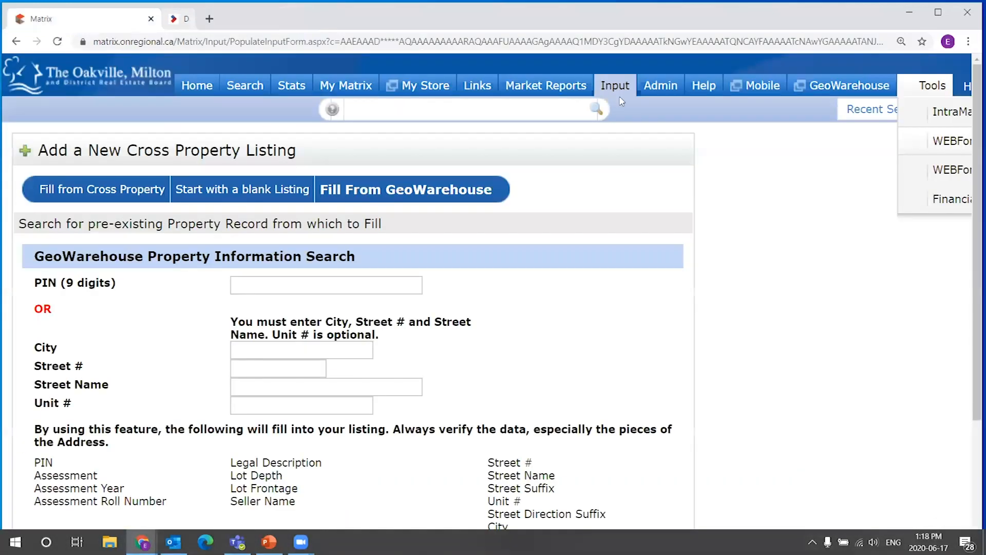
pyautogui.click(842, 87)
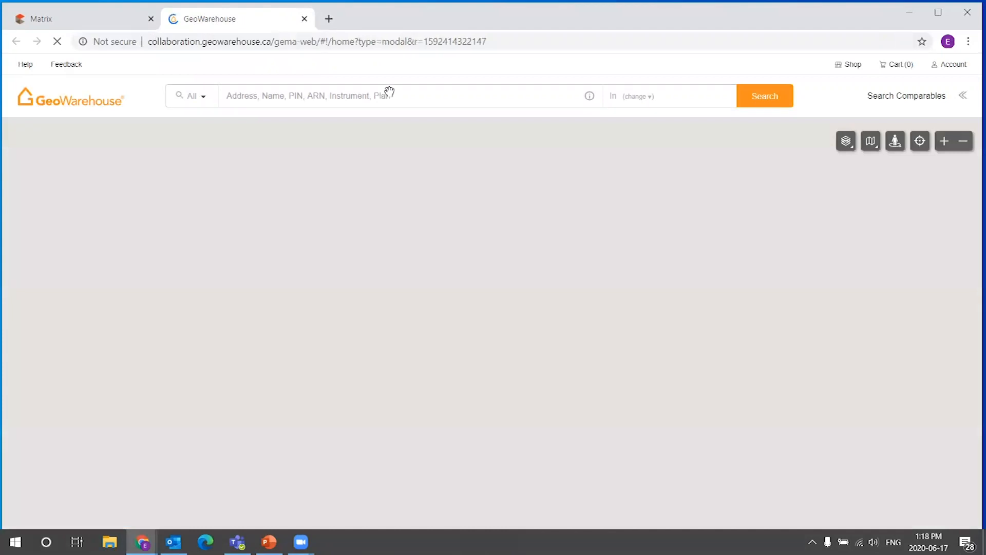
pyautogui.click(266, 96)
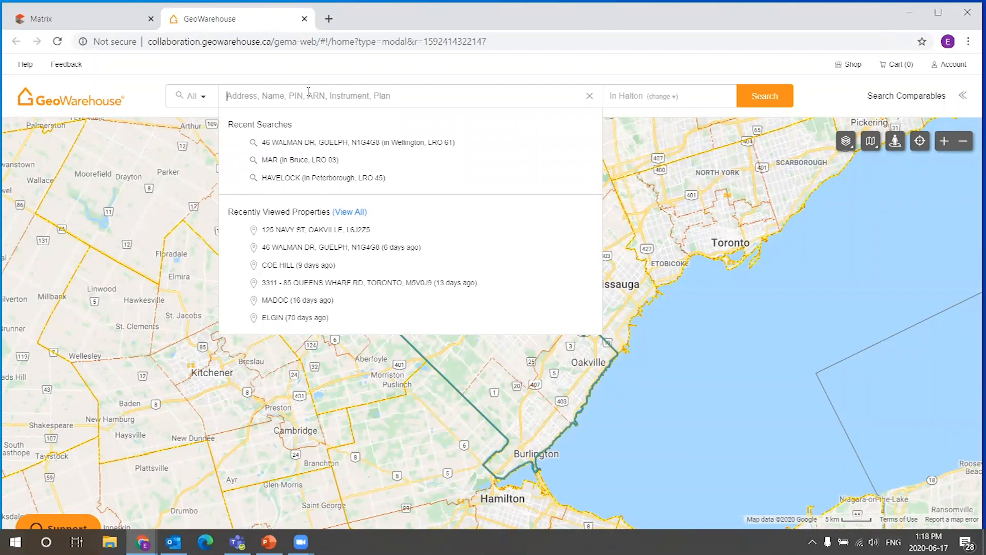
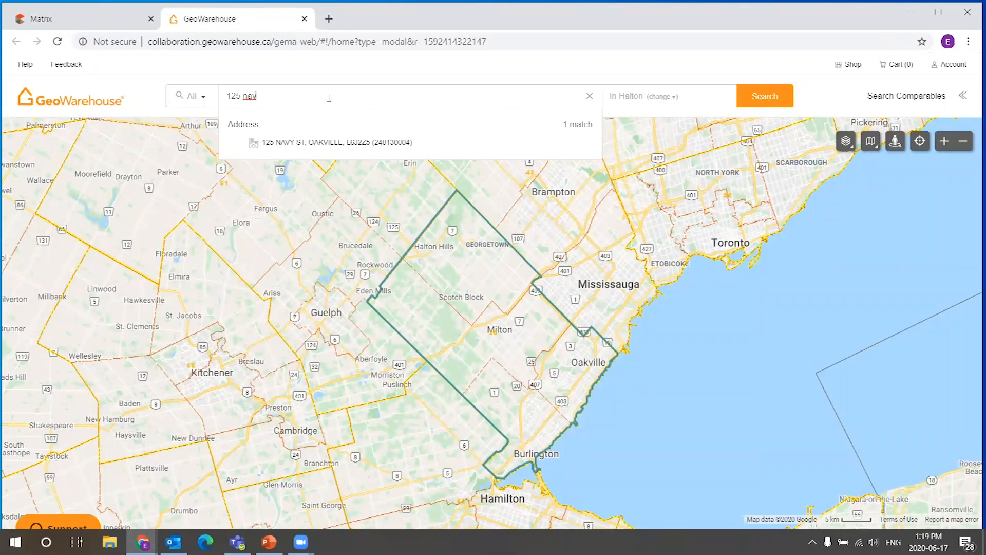
pyautogui.tripleClick(254, 93)
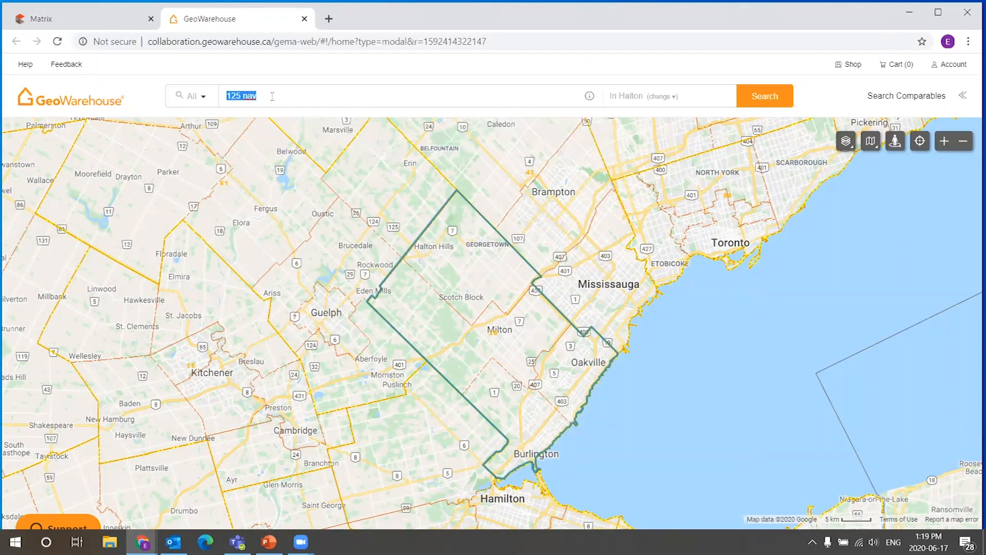
pyautogui.click(277, 94)
pyautogui.write('y')
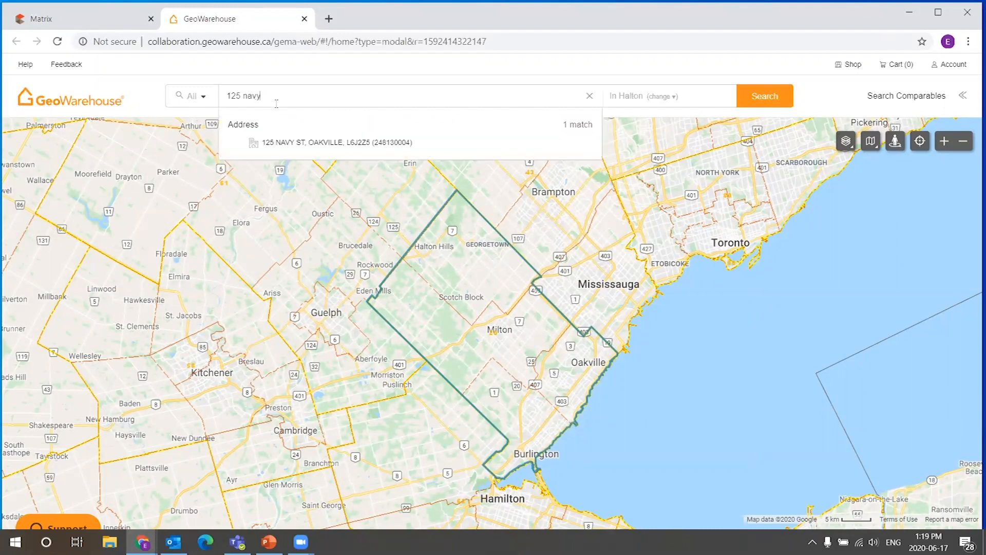
pyautogui.click(325, 144)
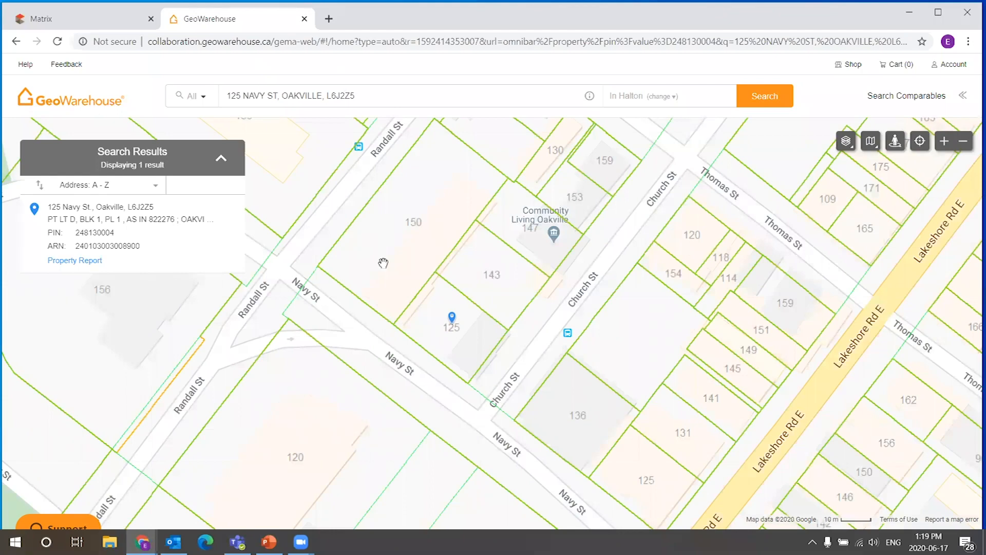
pyautogui.click(451, 316)
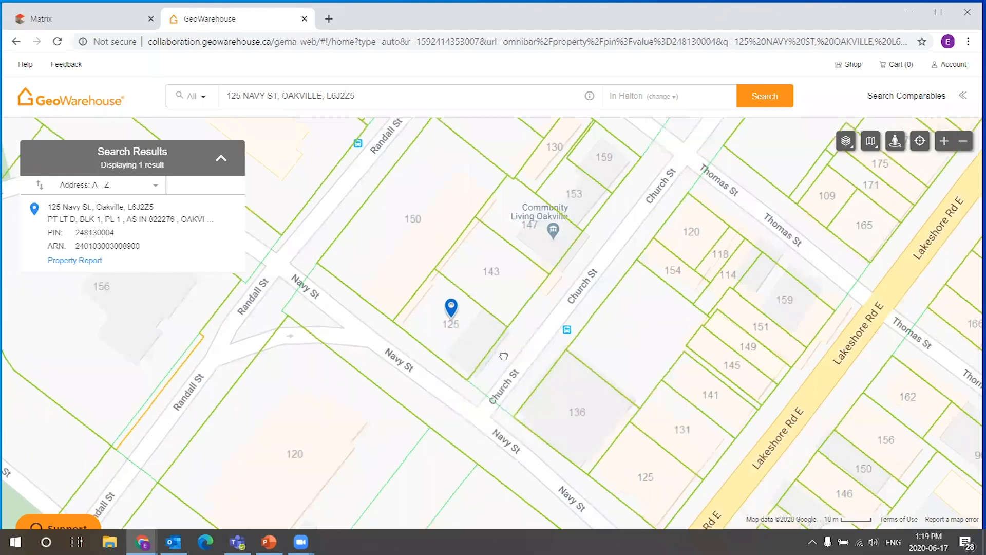
pyautogui.moveTo(517, 369); pyautogui.dragTo(498, 327)
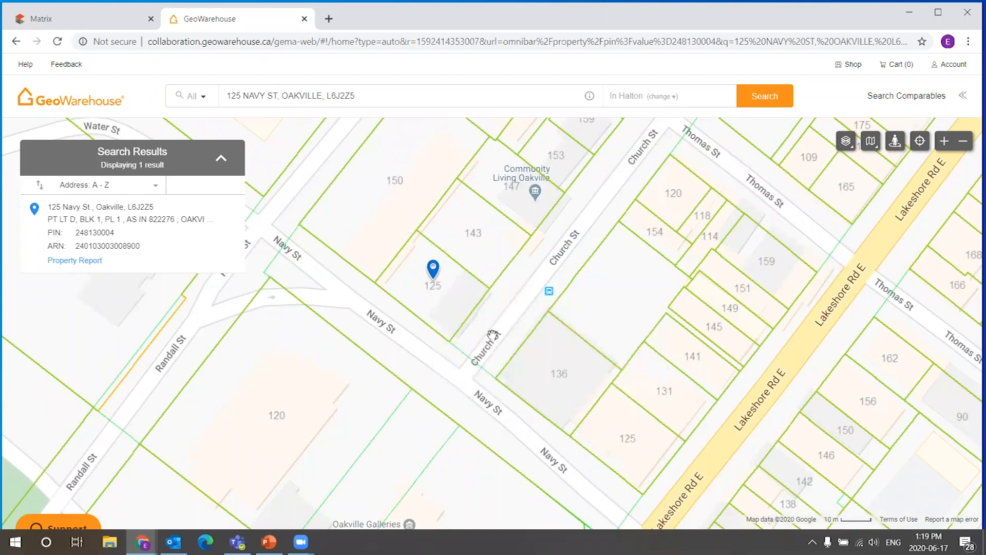
pyautogui.moveTo(492, 335); pyautogui.dragTo(475, 313)
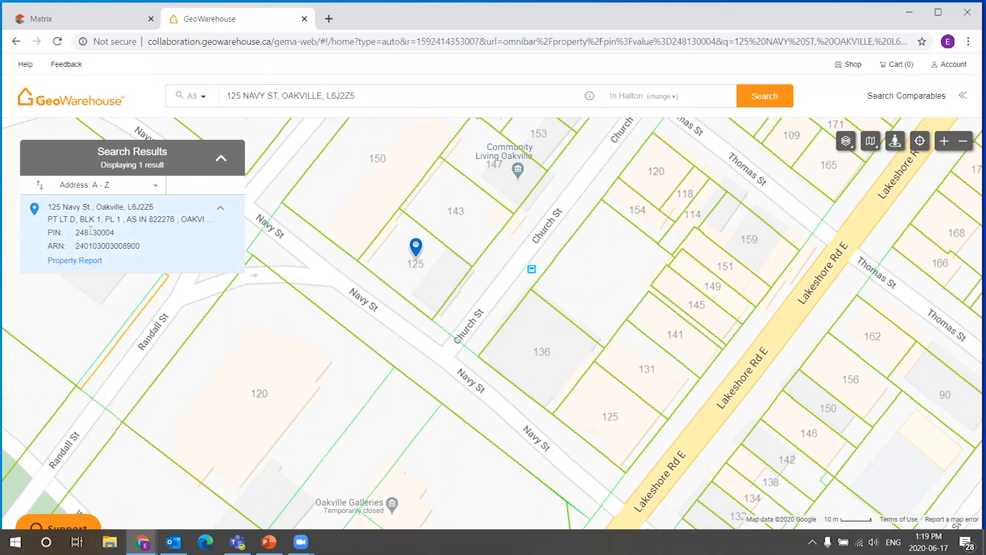
pyautogui.moveTo(77, 231); pyautogui.dragTo(114, 233)
pyautogui.rightClick(113, 234)
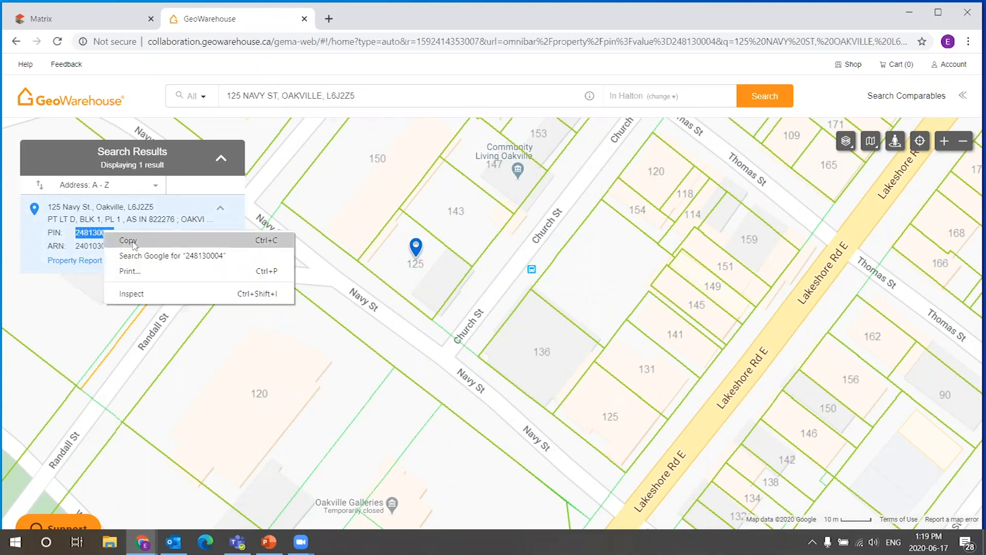
pyautogui.click(128, 240)
pyautogui.rightClick(101, 230)
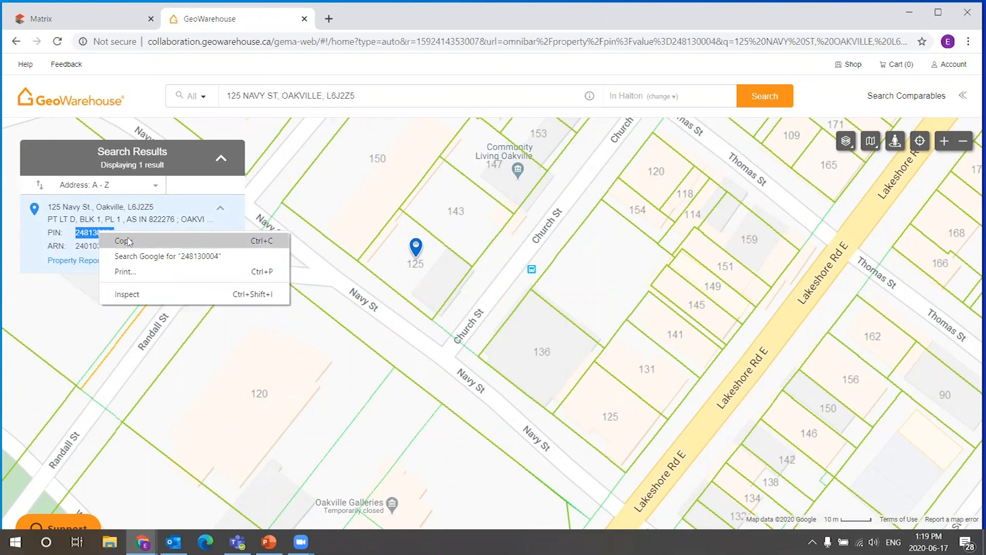
pyautogui.click(128, 242)
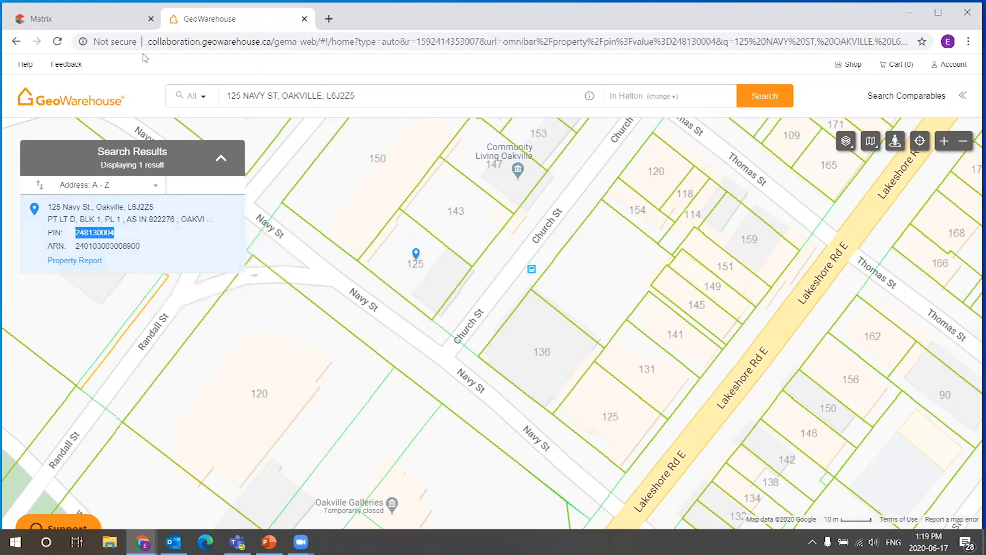
# Switch back to Matrix, paste the copied PIN into the PIN field and run the property search.
pyautogui.click(122, 21)
pyautogui.rightClick(250, 281)
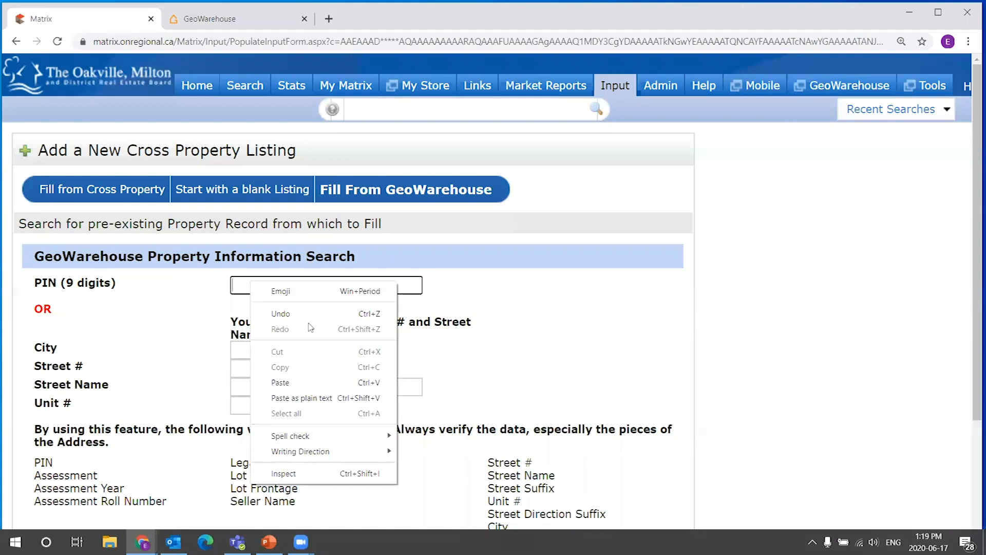
pyautogui.click(281, 382)
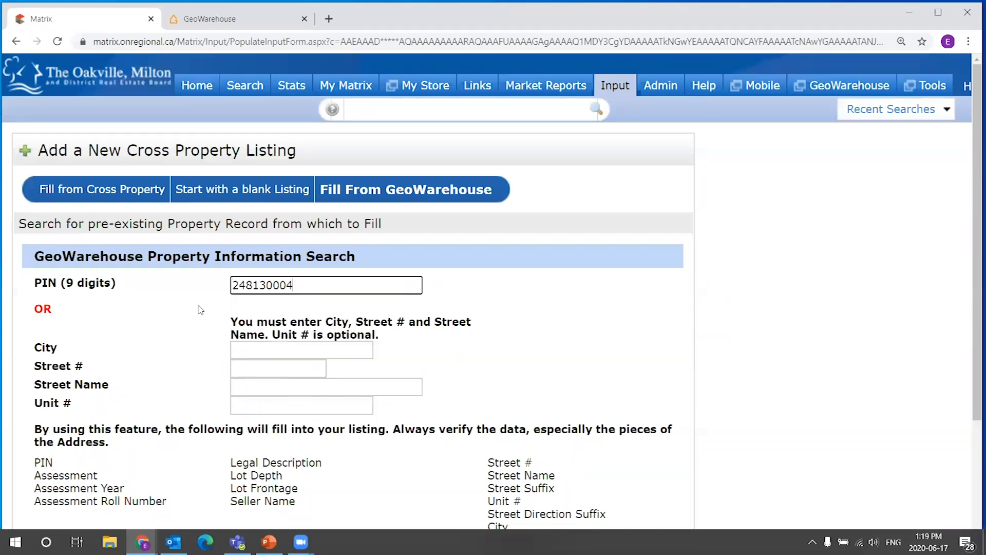
pyautogui.moveTo(252, 285); pyautogui.dragTo(273, 286)
pyautogui.click(309, 287)
pyautogui.scroll(-2, 534, 287)
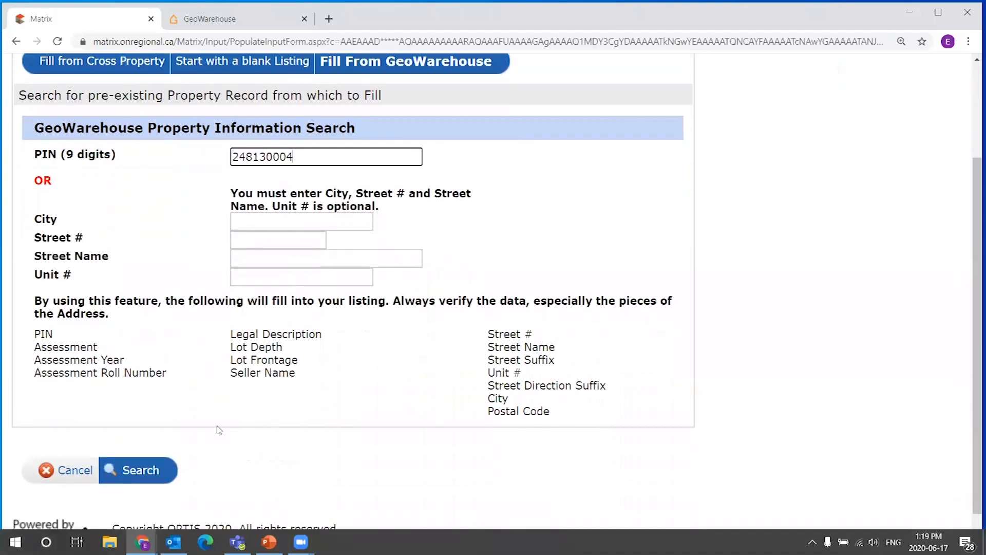
pyautogui.click(137, 470)
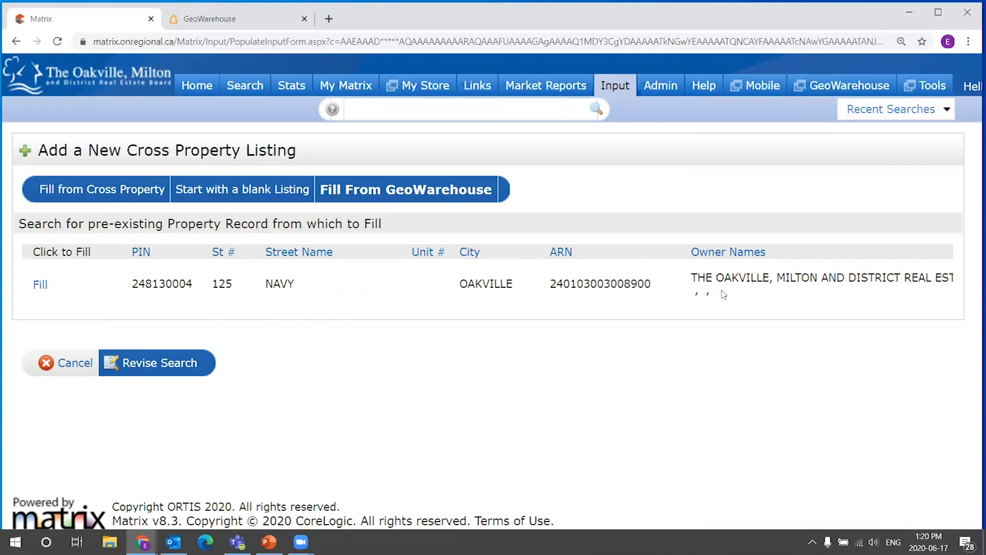
pyautogui.tripleClick(706, 278)
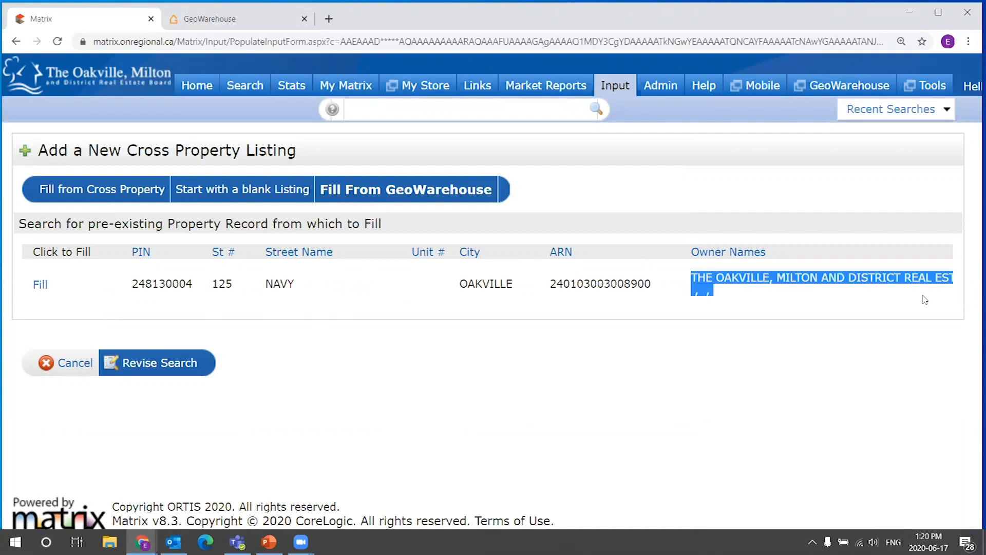
pyautogui.click(740, 290)
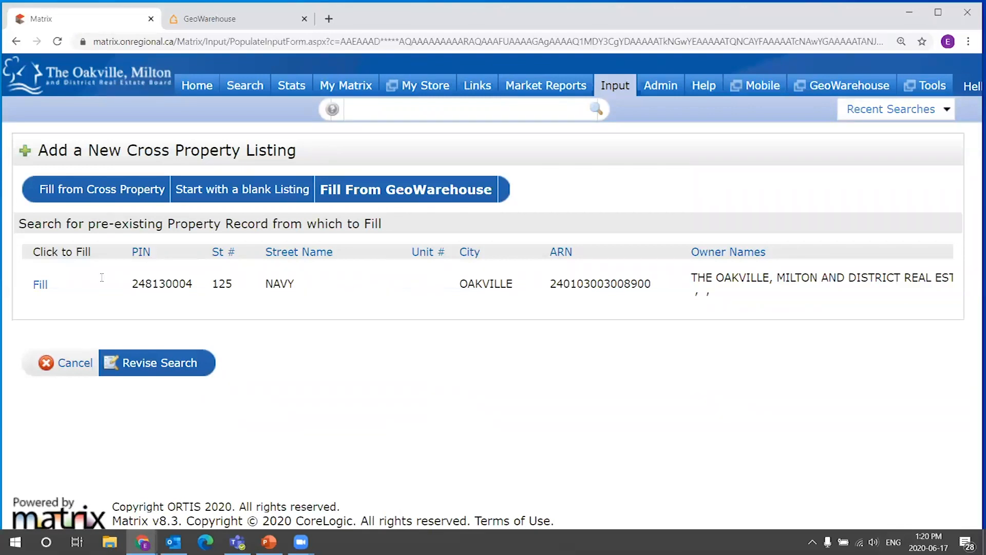
pyautogui.click(41, 286)
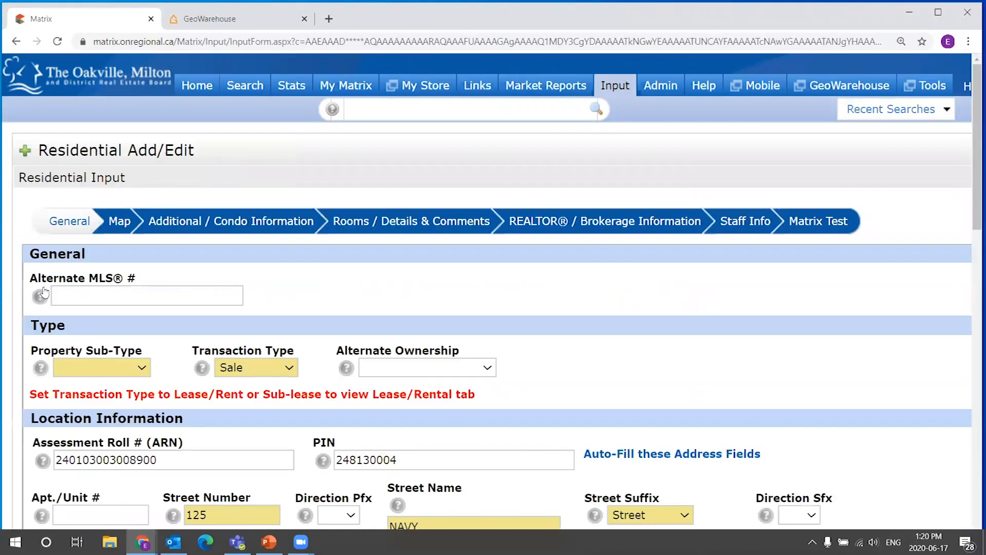
# Scroll through the residential input form to examine the fields filled in from GeoWarehouse.
pyautogui.scroll(-1, 252, 243)
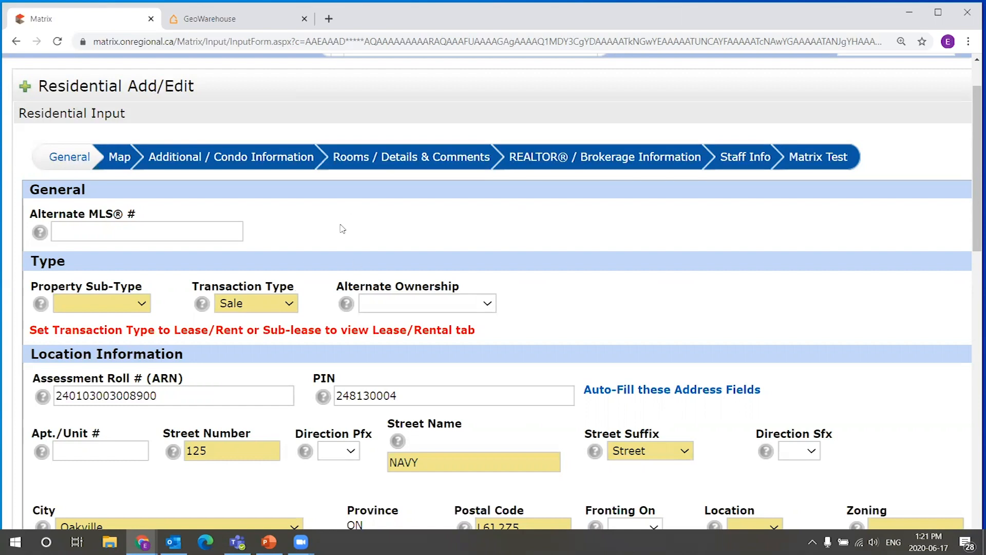
pyautogui.moveTo(41, 85); pyautogui.dragTo(260, 78)
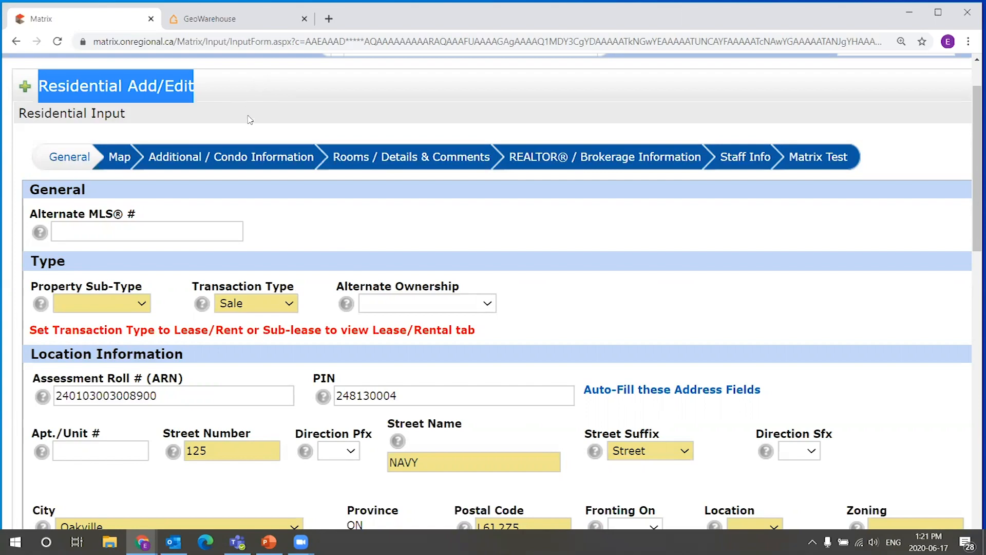
pyautogui.click(254, 107)
pyautogui.moveTo(973, 143); pyautogui.dragTo(971, 119)
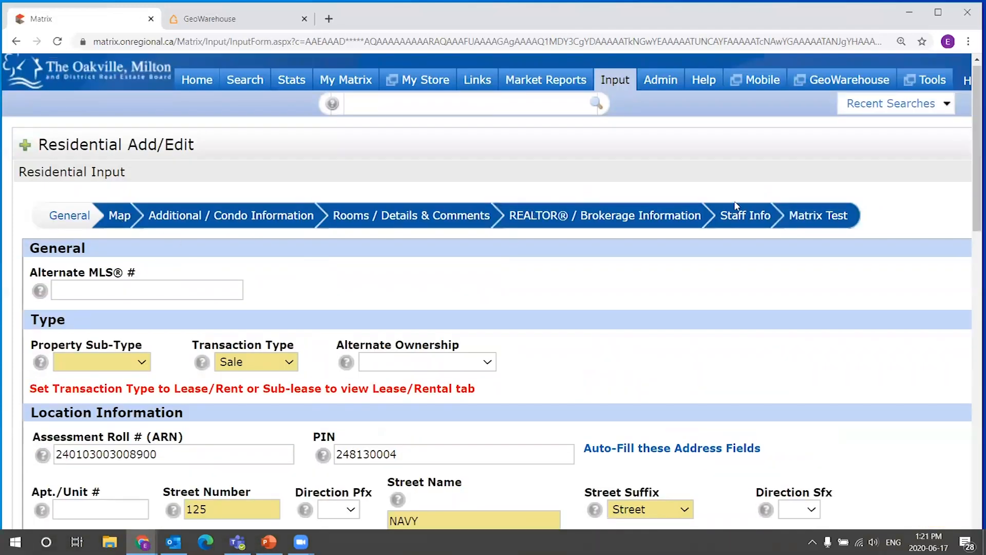
pyautogui.moveTo(972, 130); pyautogui.dragTo(970, 191)
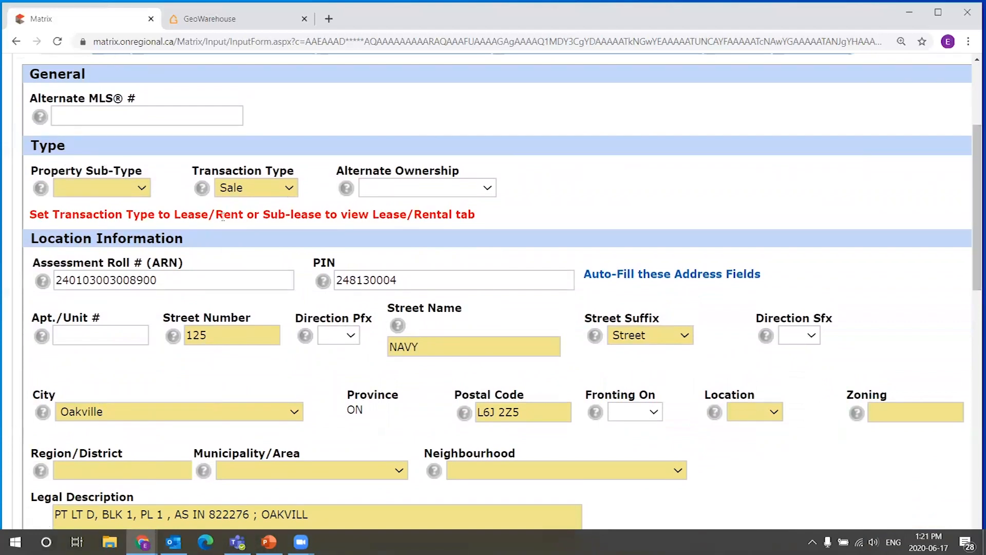
pyautogui.moveTo(972, 185); pyautogui.dragTo(973, 229)
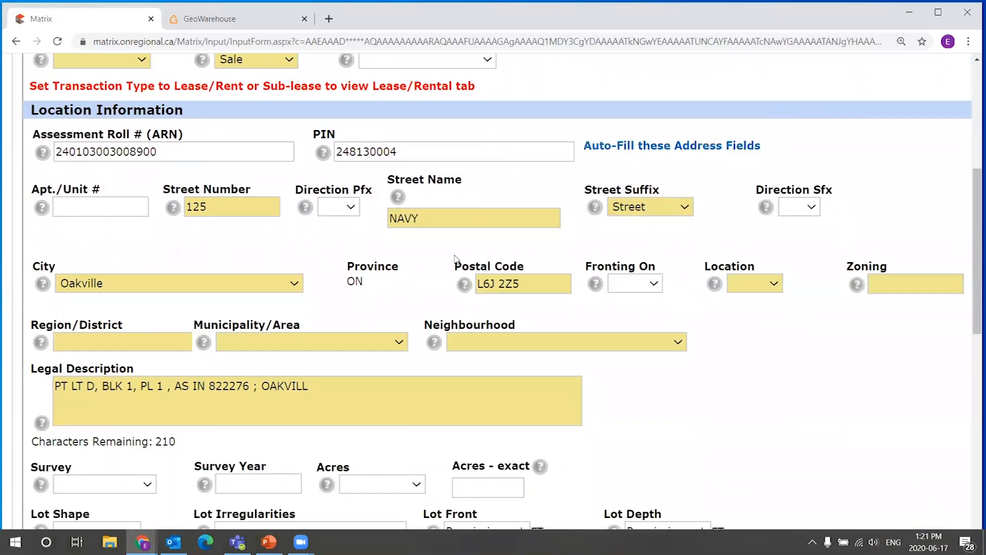
pyautogui.moveTo(974, 233); pyautogui.dragTo(972, 109)
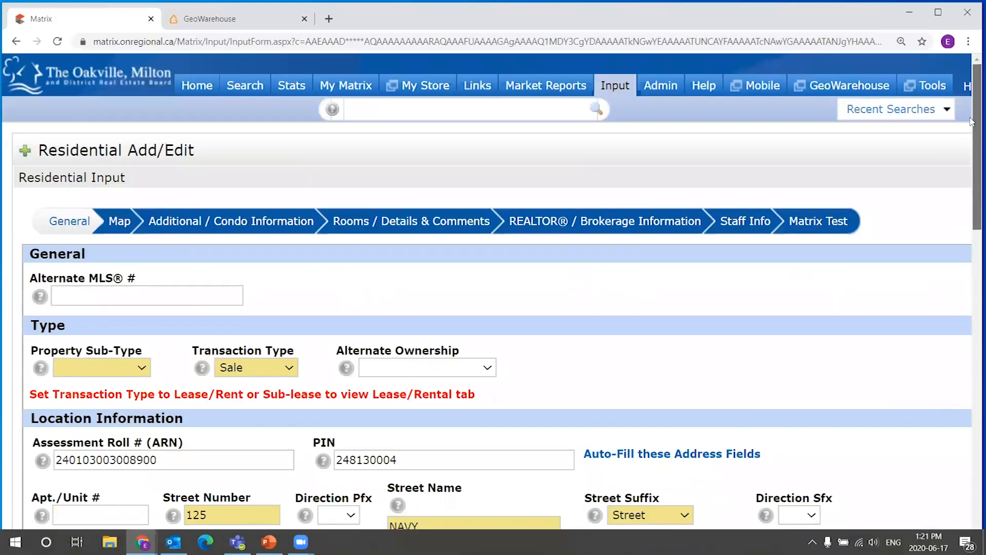
pyautogui.scroll(-2, 972, 129)
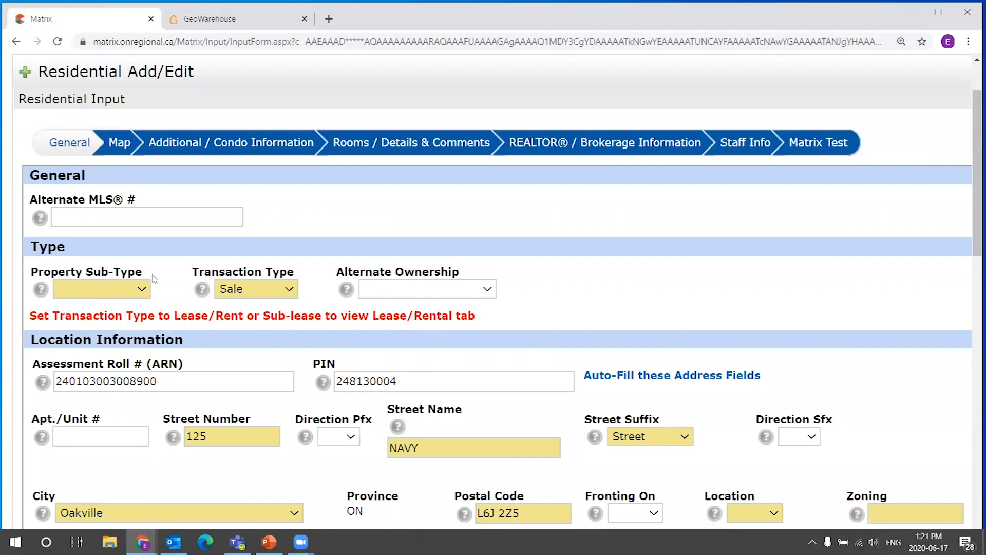
pyautogui.scroll(-2, 286, 314)
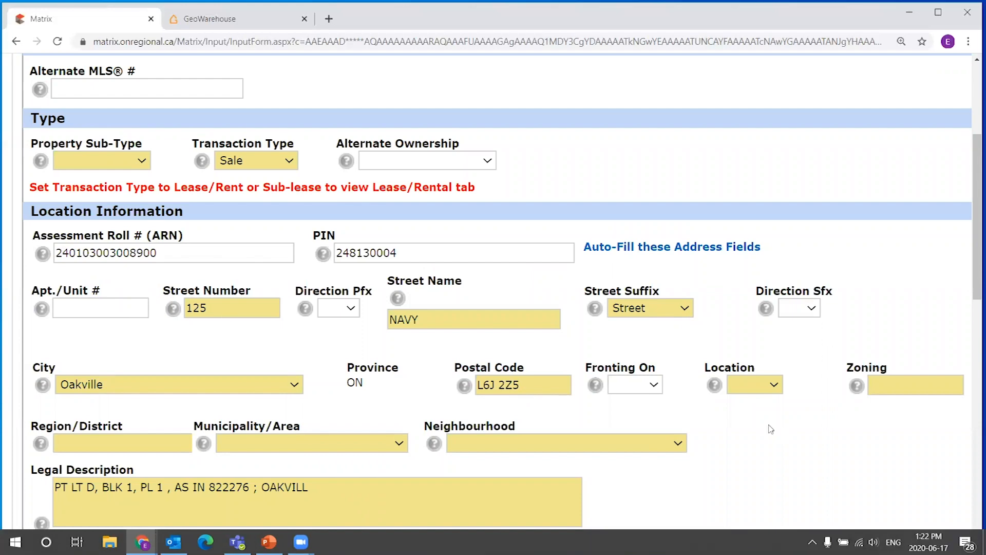
pyautogui.moveTo(974, 169); pyautogui.dragTo(973, 242)
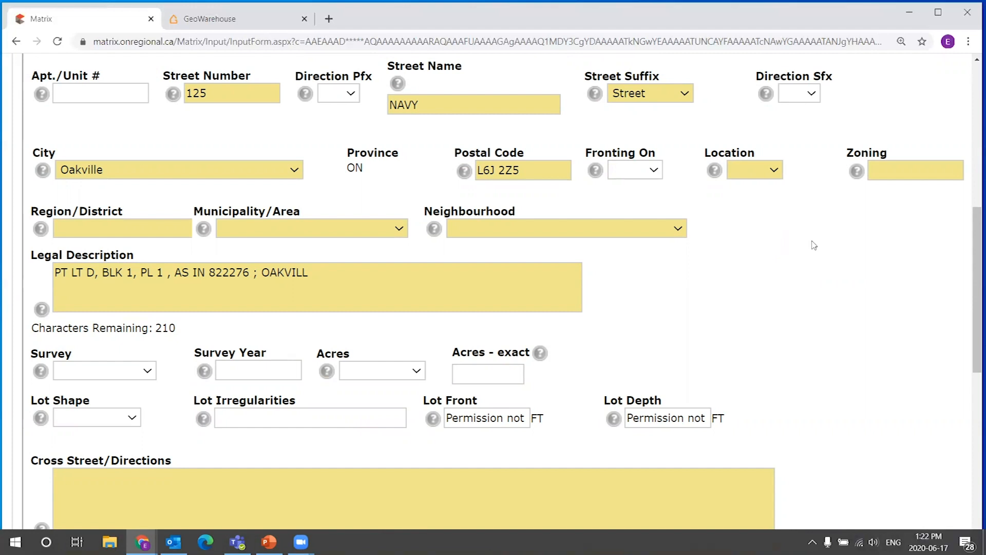
pyautogui.scroll(-1, 972, 271)
pyautogui.scroll(-8, 973, 271)
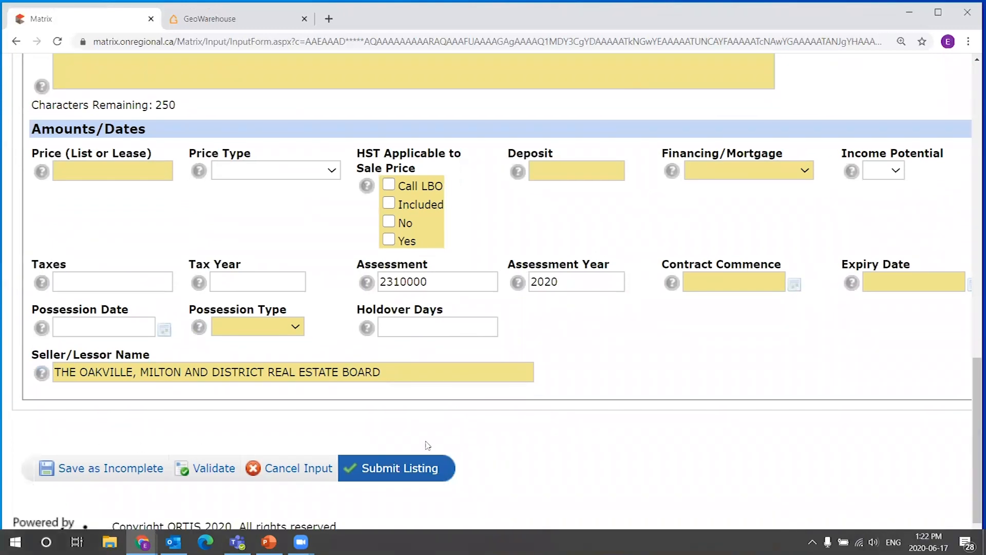
pyautogui.scroll(-1, 975, 392)
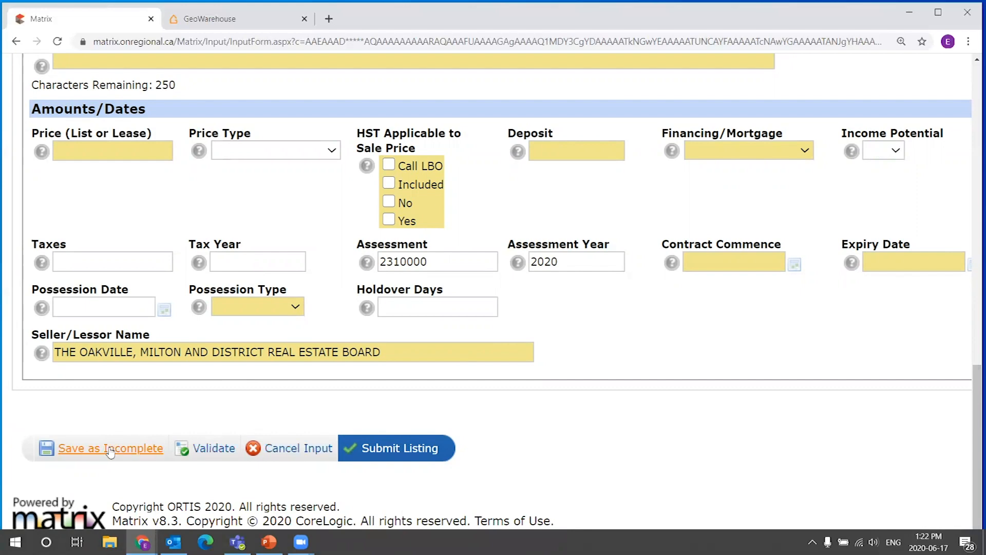
pyautogui.moveTo(975, 434); pyautogui.dragTo(973, 137)
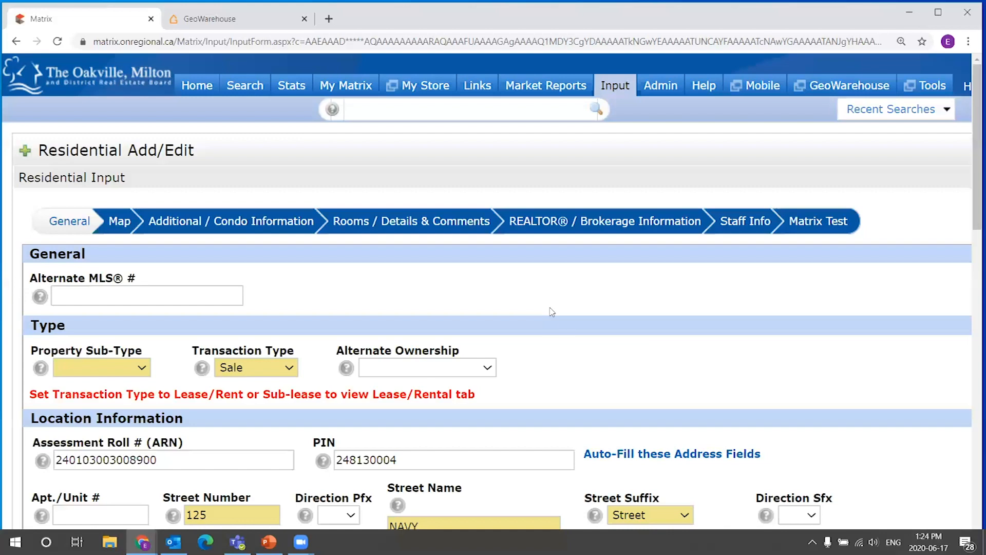
pyautogui.scroll(-1, 560, 257)
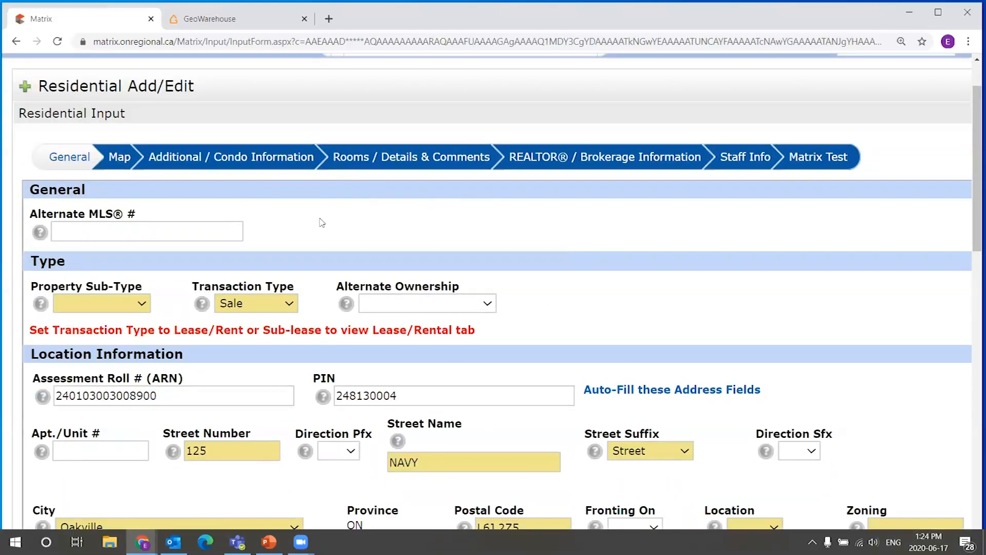
pyautogui.scroll(-1, 265, 214)
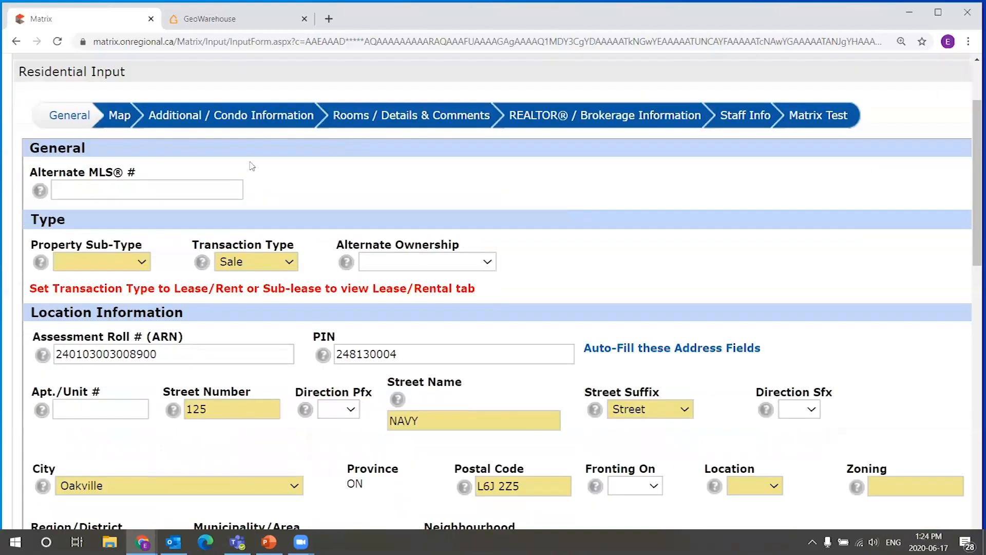
pyautogui.scroll(1, 334, 194)
pyautogui.scroll(-1, 340, 182)
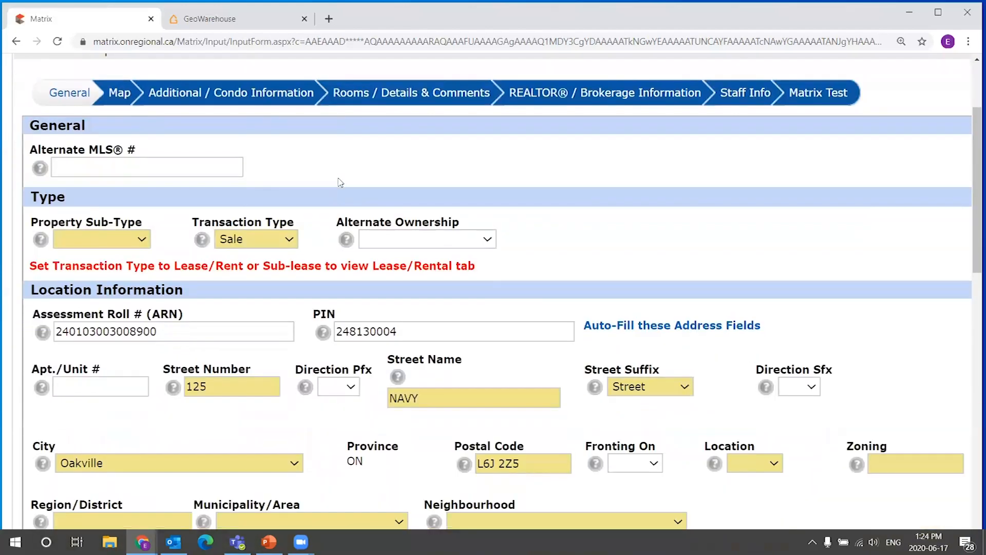
pyautogui.scroll(-1, 722, 356)
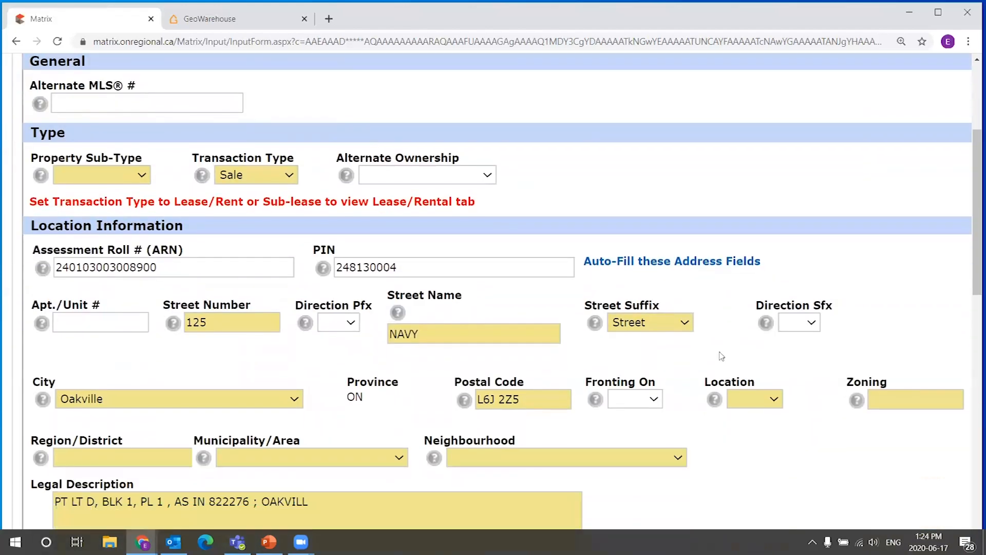
# Look through the Rooms and REALTOR® / Brokerage Information sections of the residential form, then return to General.
pyautogui.scroll(1, 377, 212)
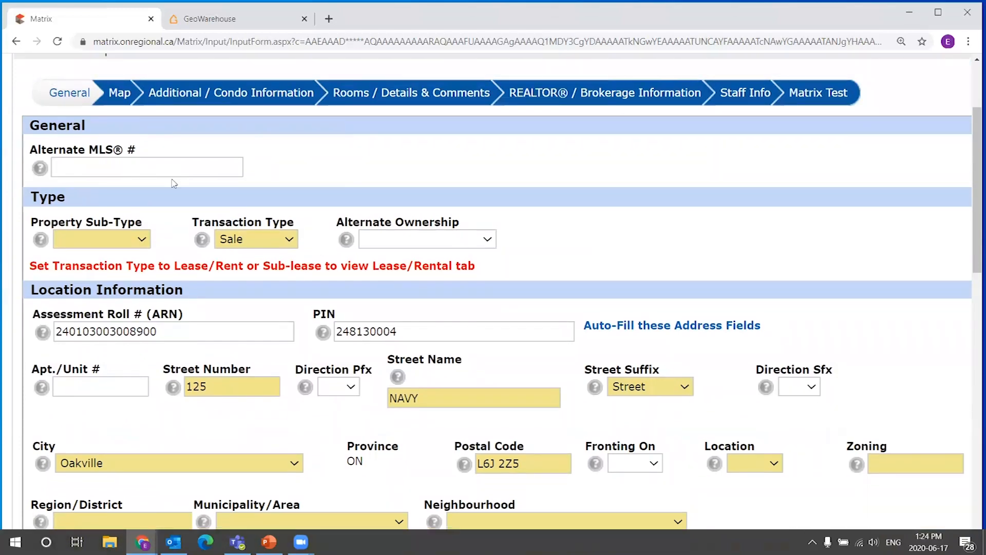
pyautogui.scroll(2, 173, 183)
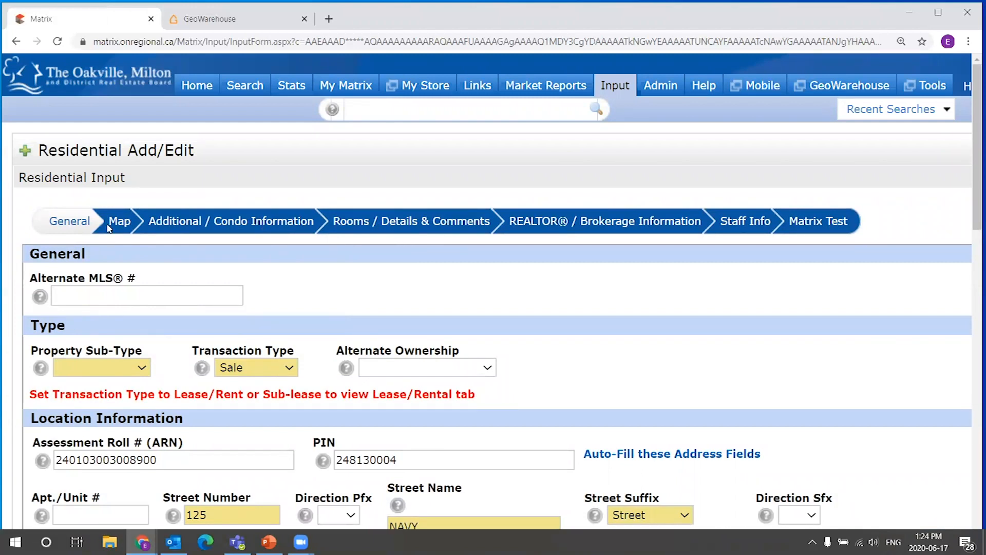
pyautogui.scroll(-1, 565, 275)
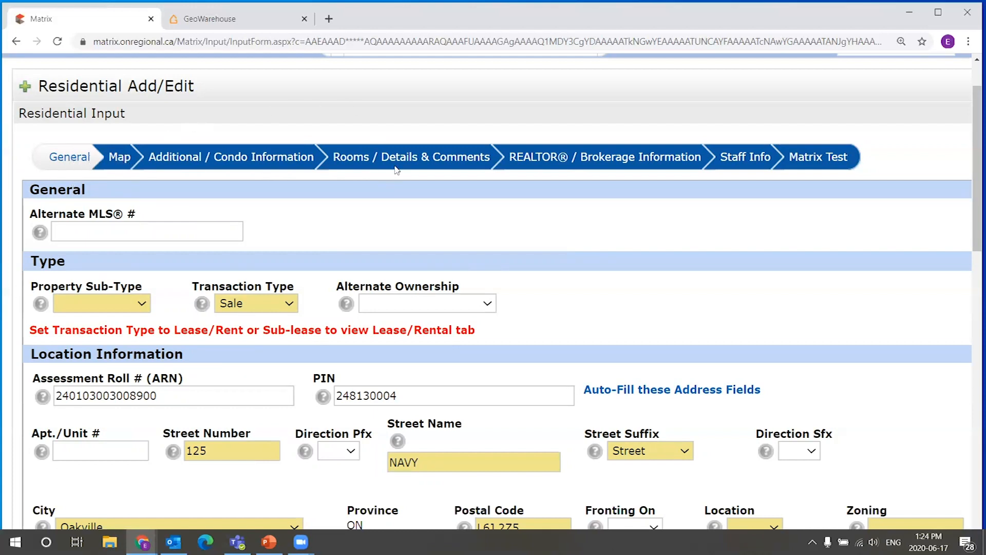
pyautogui.click(440, 166)
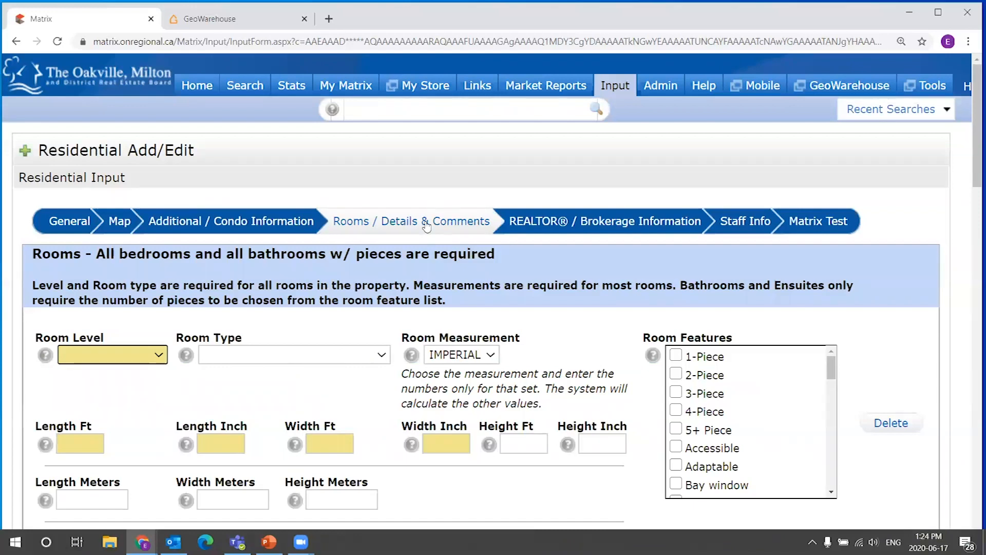
pyautogui.click(614, 222)
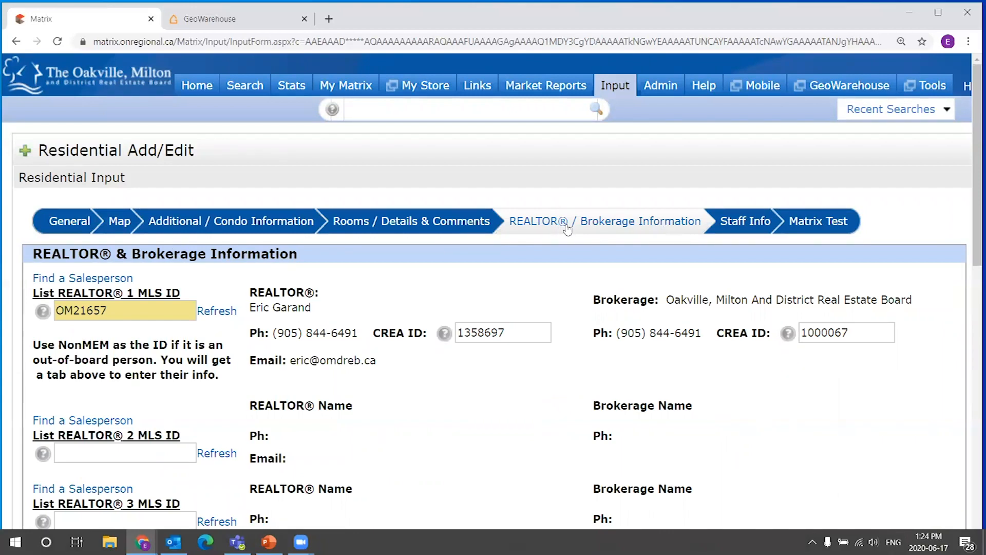
pyautogui.click(76, 227)
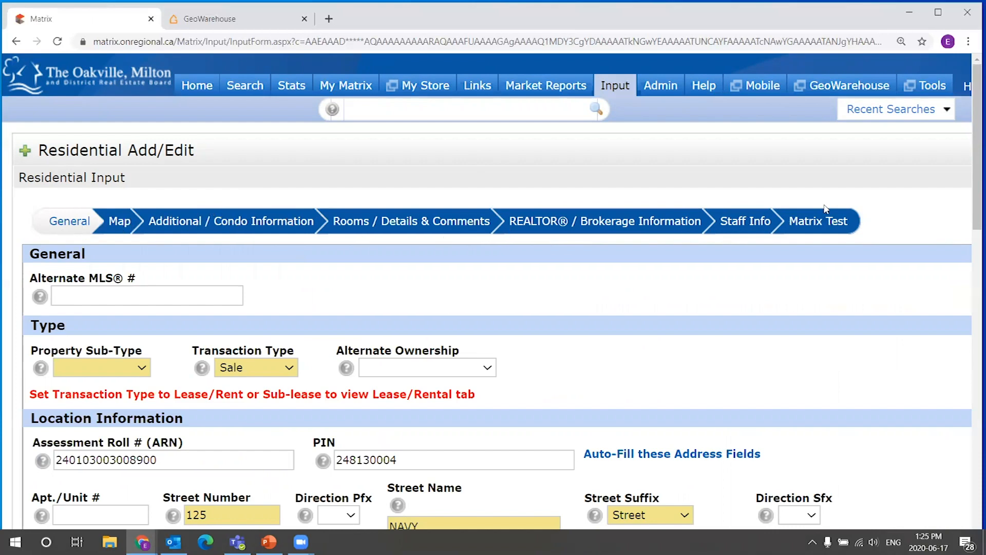
# Try to set the property sub-type to Freehold.
pyautogui.scroll(-1, 308, 221)
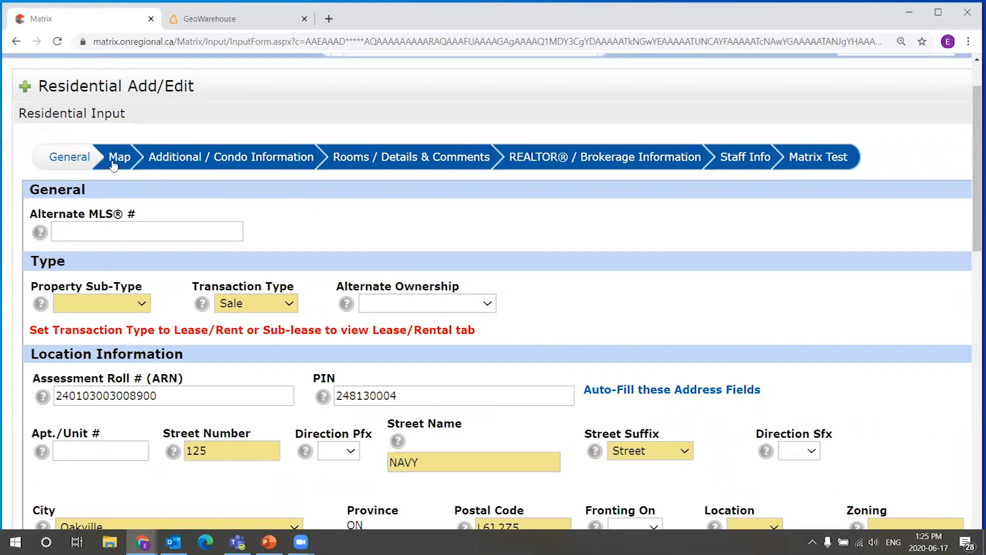
pyautogui.scroll(-1, 136, 185)
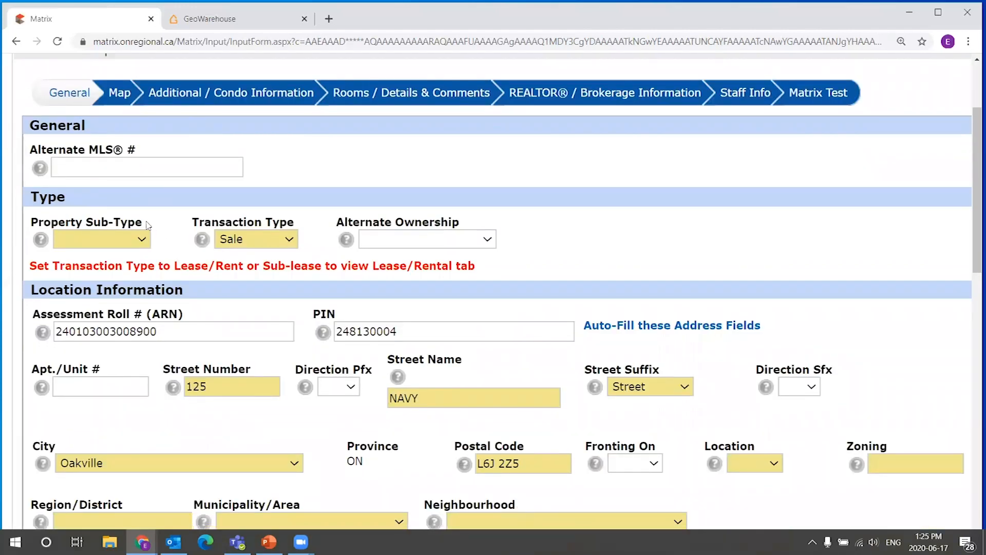
pyautogui.click(135, 240)
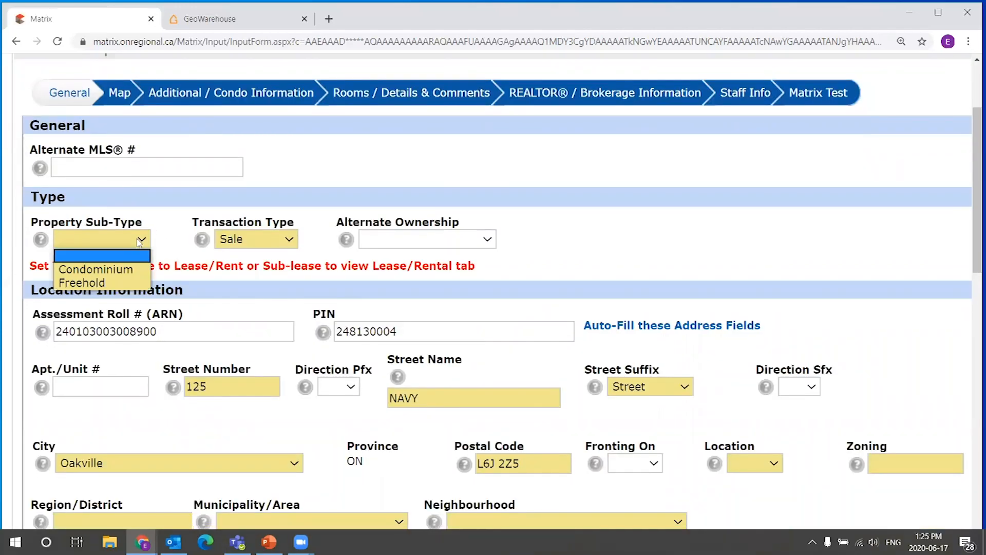
pyautogui.click(173, 237)
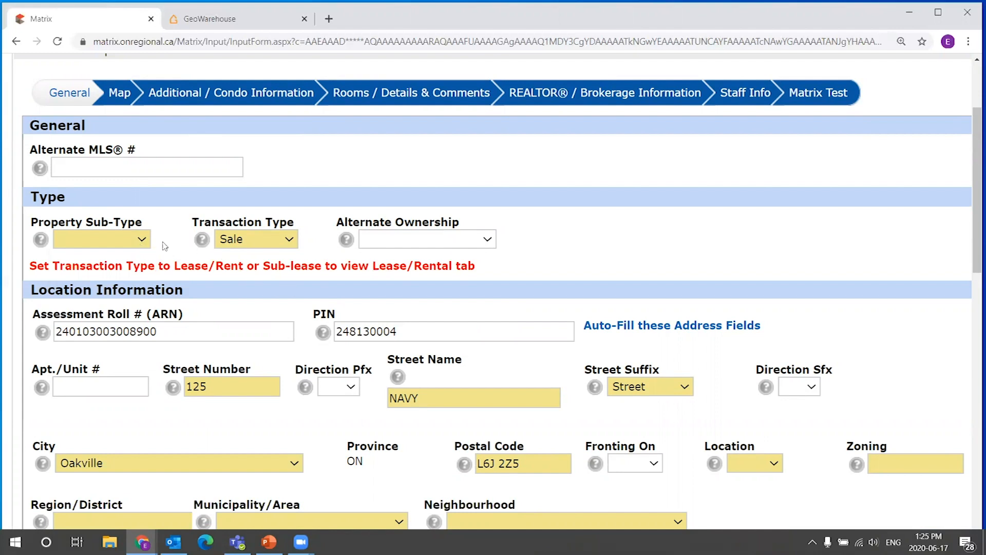
pyautogui.click(142, 239)
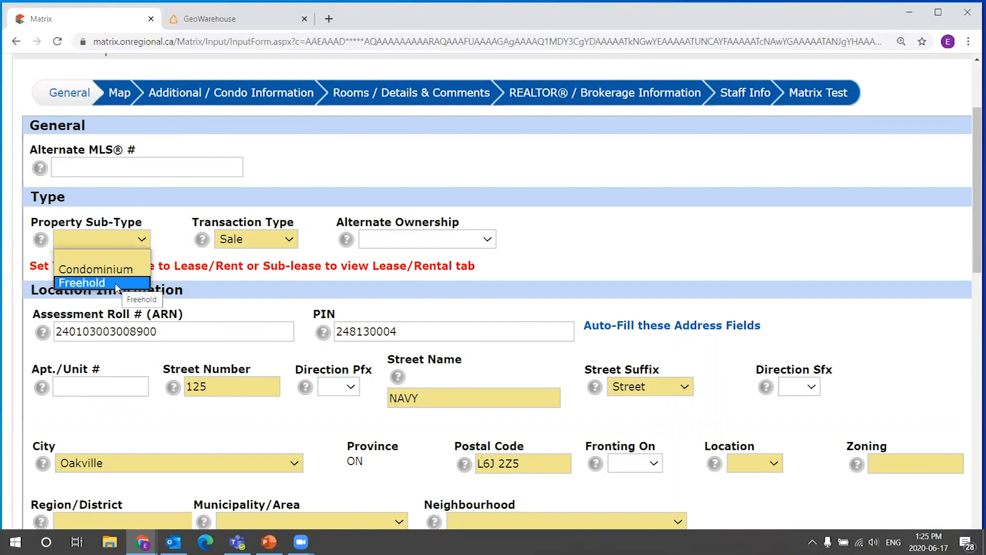
pyautogui.click(176, 240)
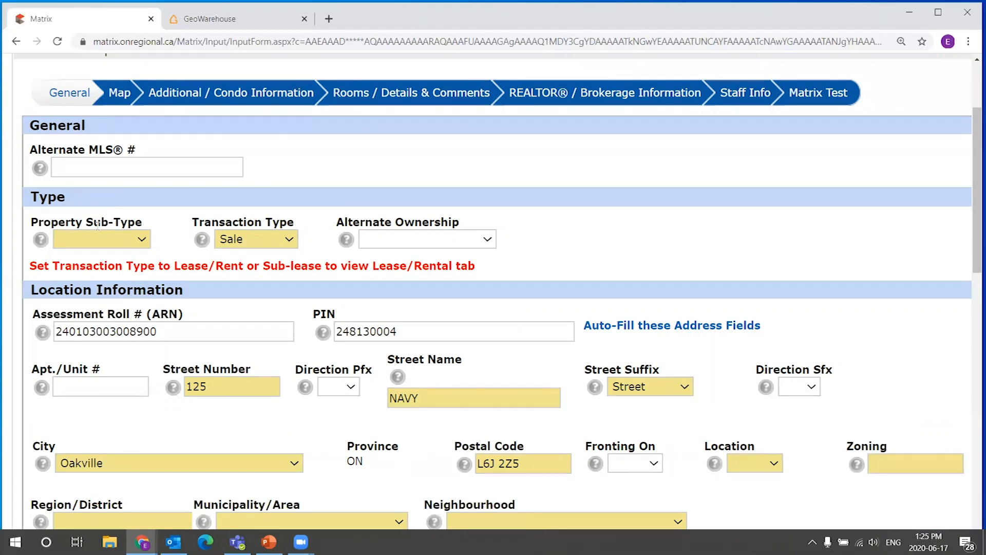
pyautogui.scroll(-1, 82, 246)
pyautogui.scroll(-1, 214, 262)
pyautogui.scroll(1, 128, 216)
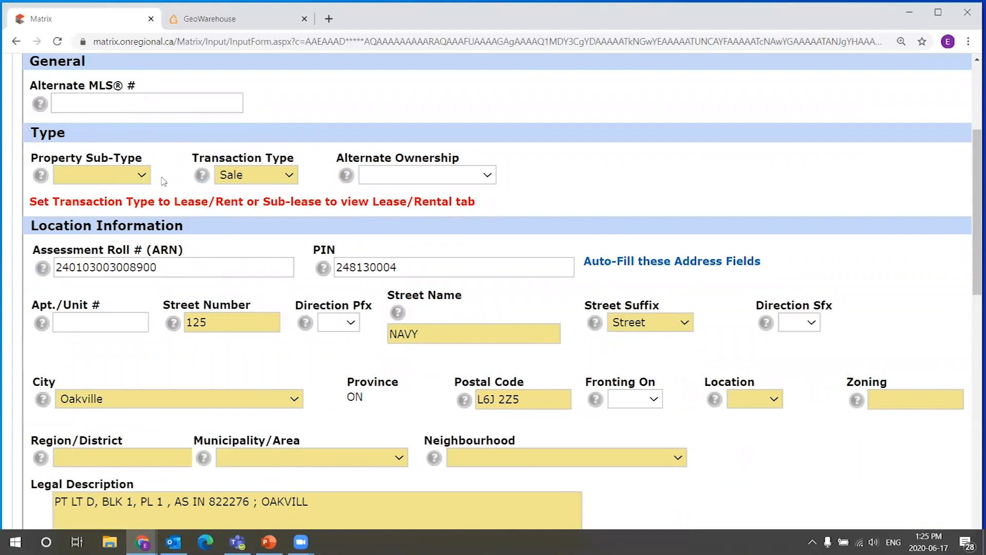
pyautogui.click(142, 182)
pyautogui.click(164, 175)
pyautogui.scroll(-3, 71, 266)
pyautogui.scroll(-3, 71, 268)
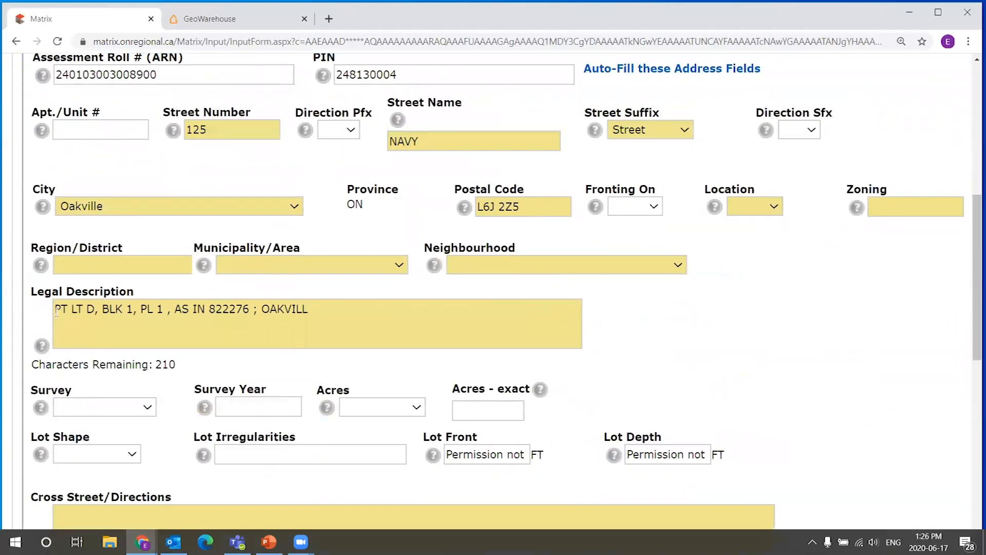
pyautogui.scroll(2, 970, 226)
pyautogui.scroll(1, 353, 300)
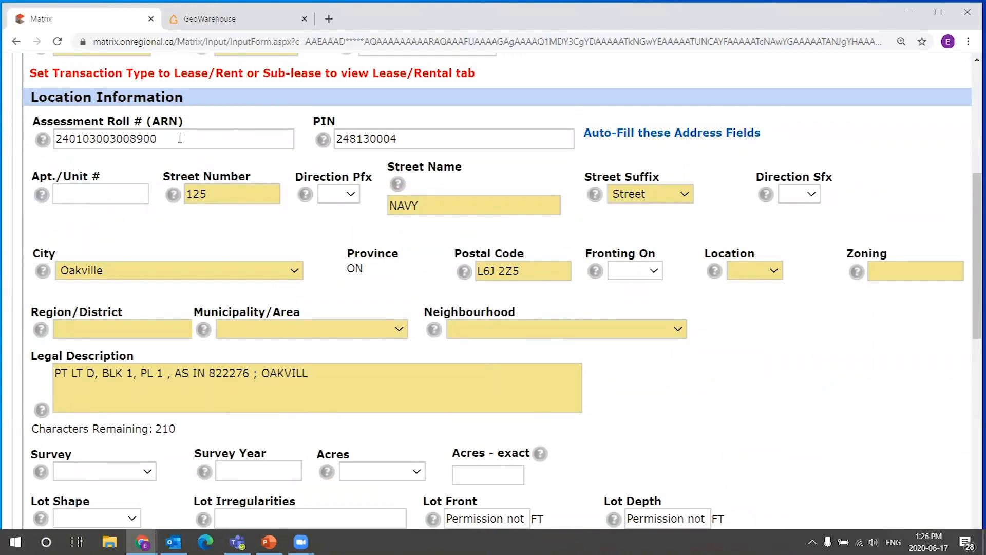
pyautogui.moveTo(181, 138); pyautogui.dragTo(26, 149)
pyautogui.click(339, 138)
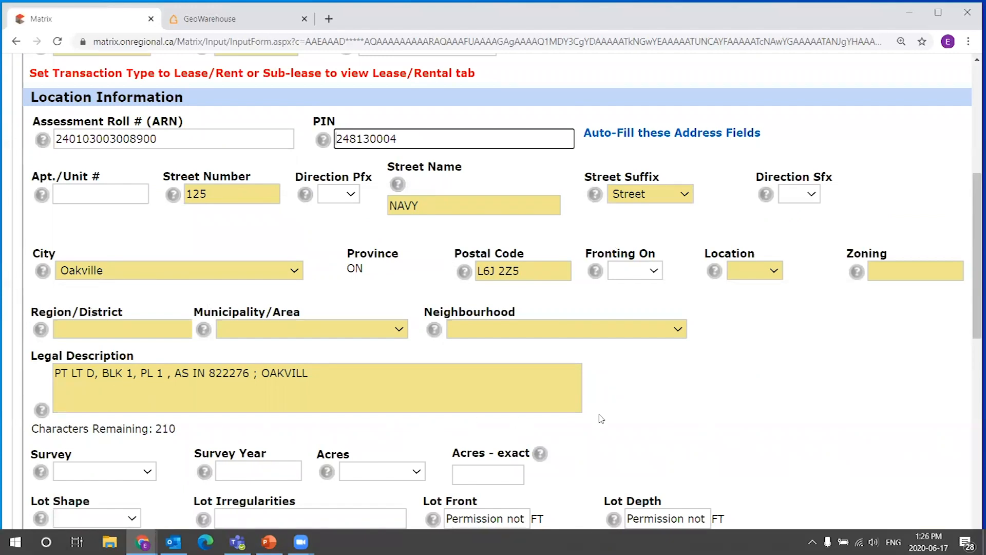
pyautogui.scroll(-3, 846, 395)
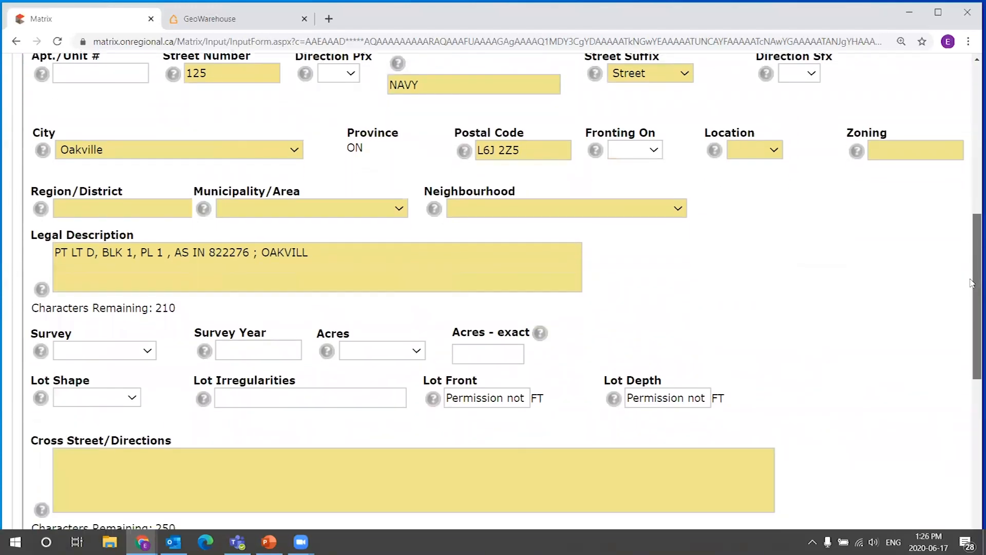
pyautogui.moveTo(972, 283); pyautogui.dragTo(972, 214)
pyautogui.rightClick(973, 214)
pyautogui.click(973, 214)
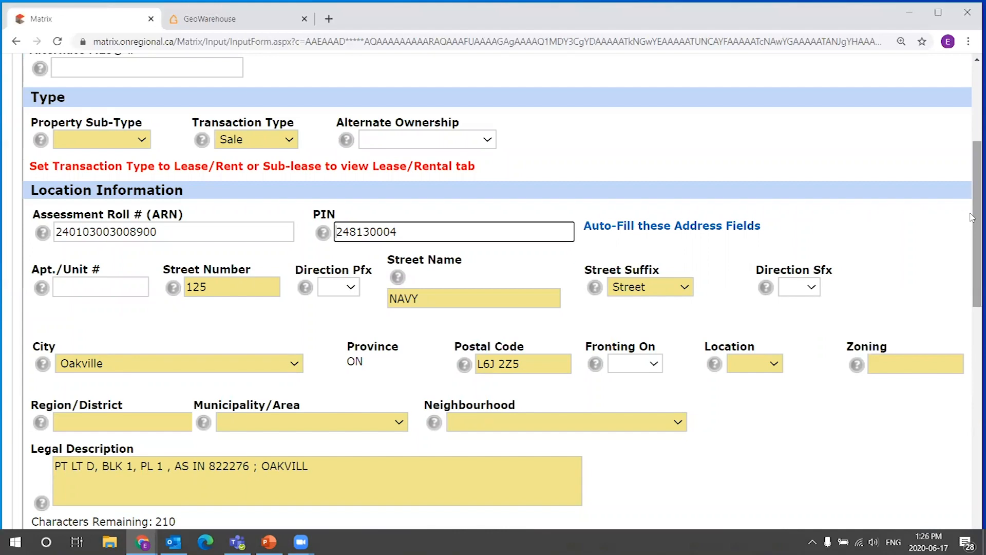
pyautogui.moveTo(973, 217); pyautogui.dragTo(959, 252)
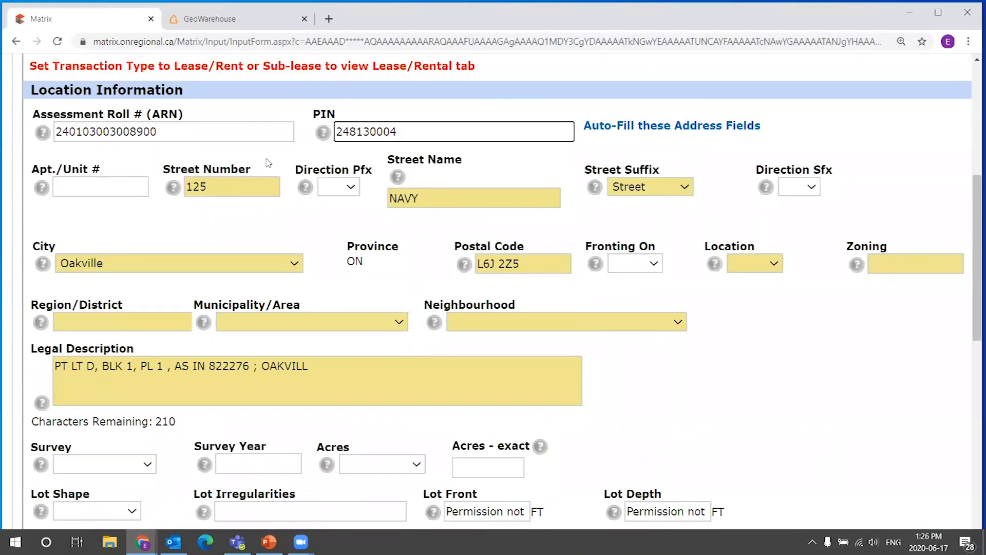
pyautogui.moveTo(975, 272); pyautogui.dragTo(973, 197)
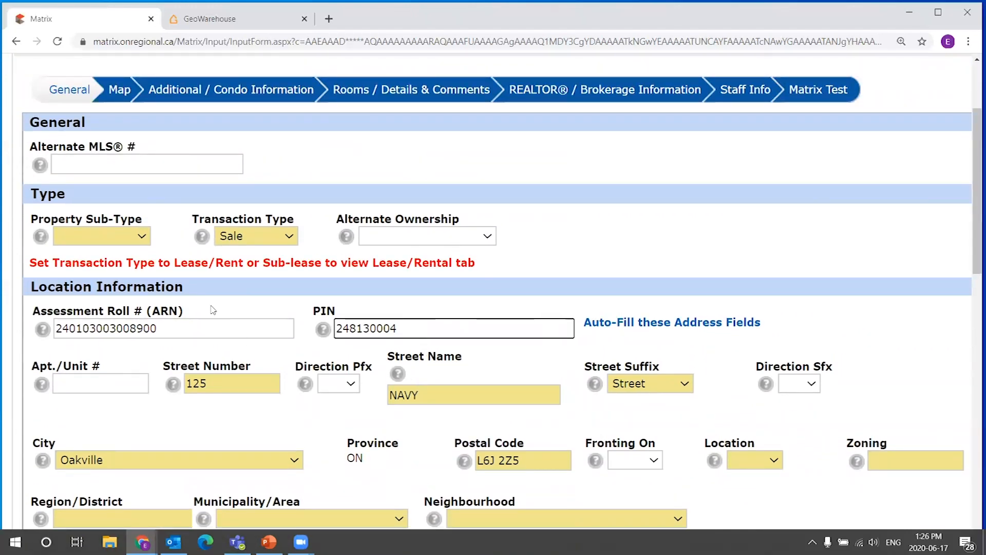
pyautogui.moveTo(973, 183); pyautogui.dragTo(972, 143)
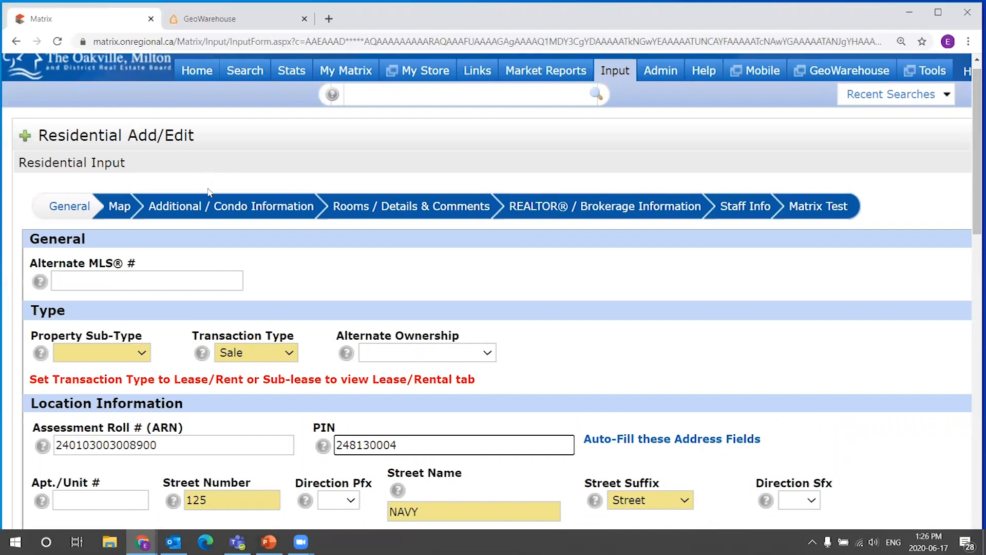
# Set the property sub-type to Freehold.
pyautogui.scroll(-2, 183, 271)
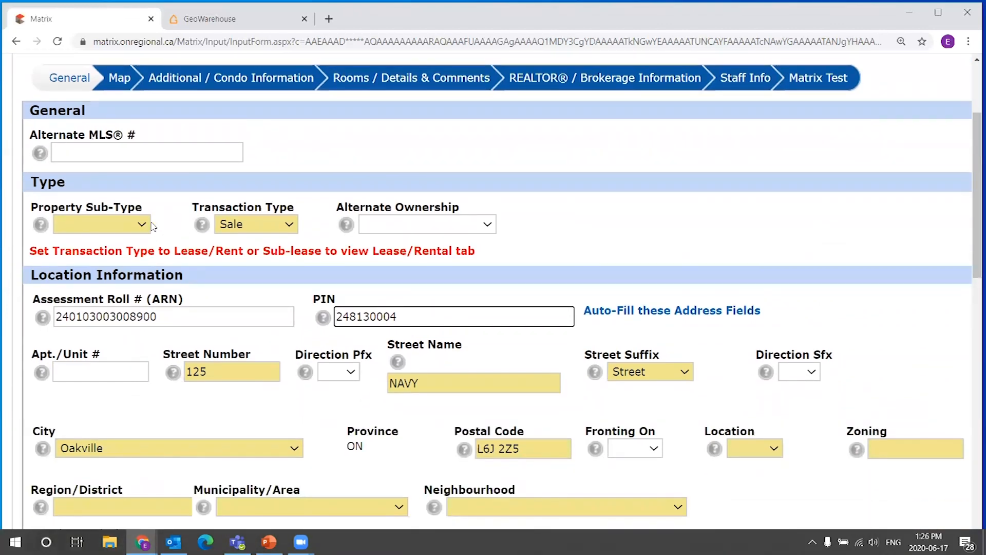
pyautogui.scroll(-1, 151, 186)
pyautogui.click(142, 161)
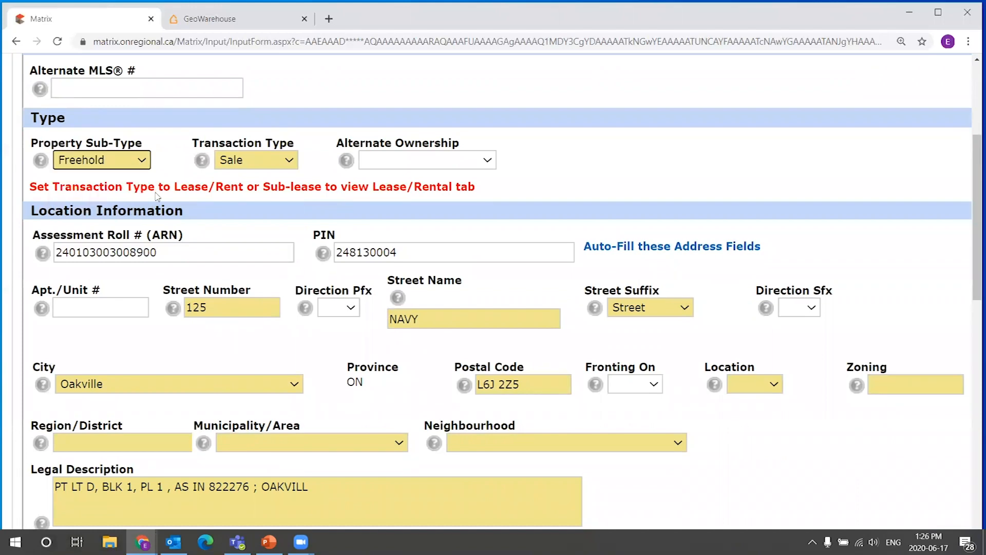
pyautogui.click(142, 203)
# Set the location to Urban and enter R2 as the zoning.
pyautogui.scroll(-1, 162, 224)
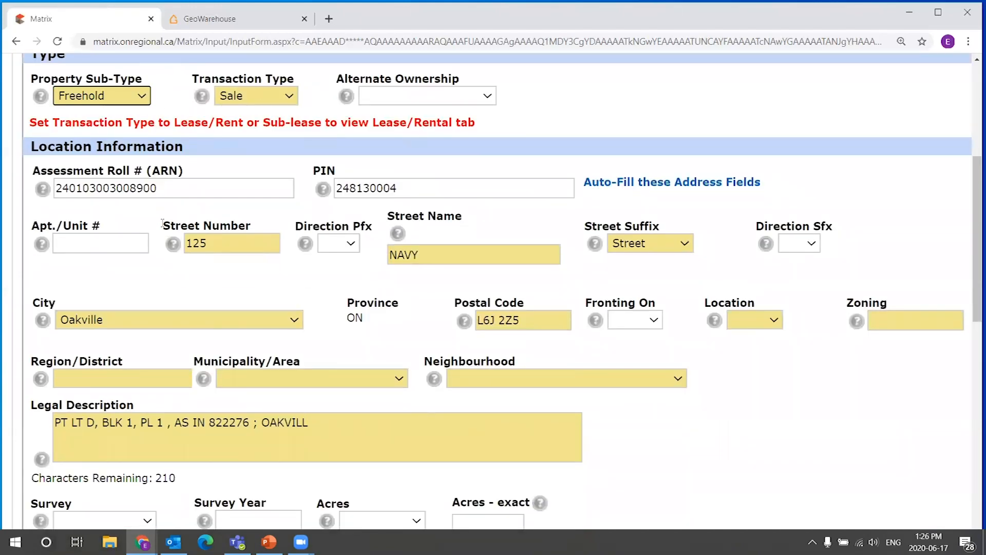
pyautogui.scroll(-1, 224, 183)
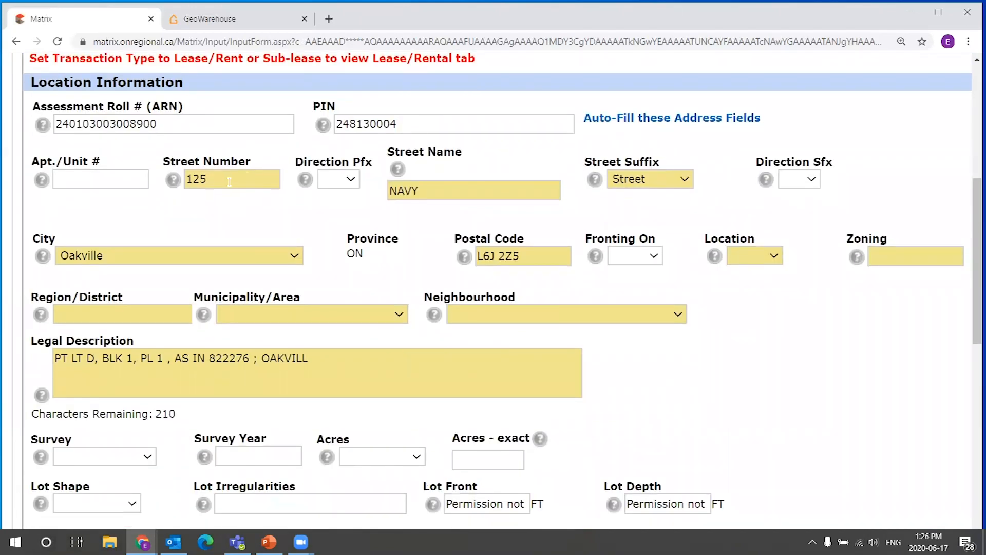
pyautogui.scroll(-1, 229, 182)
pyautogui.click(773, 191)
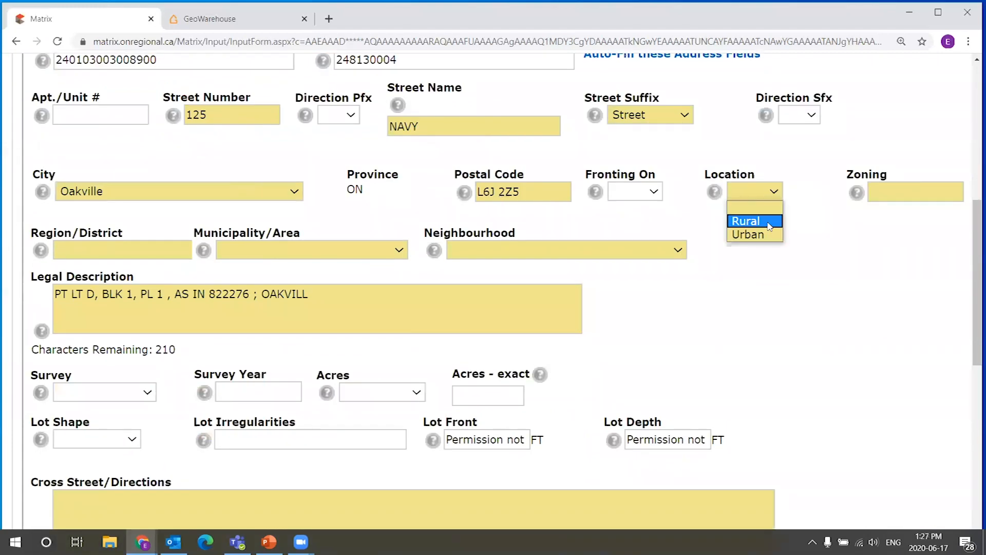
pyautogui.click(807, 211)
pyautogui.click(772, 199)
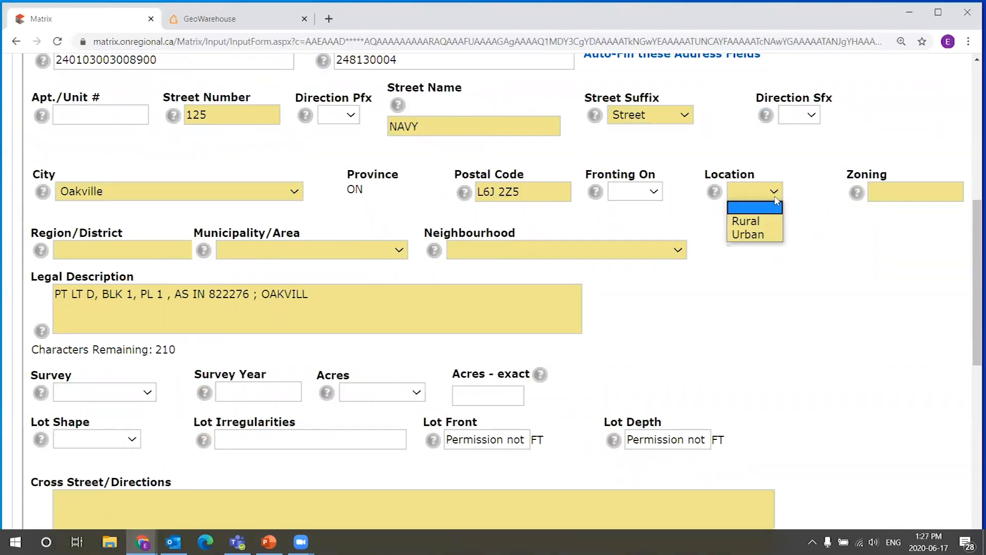
pyautogui.click(761, 234)
pyautogui.click(928, 186)
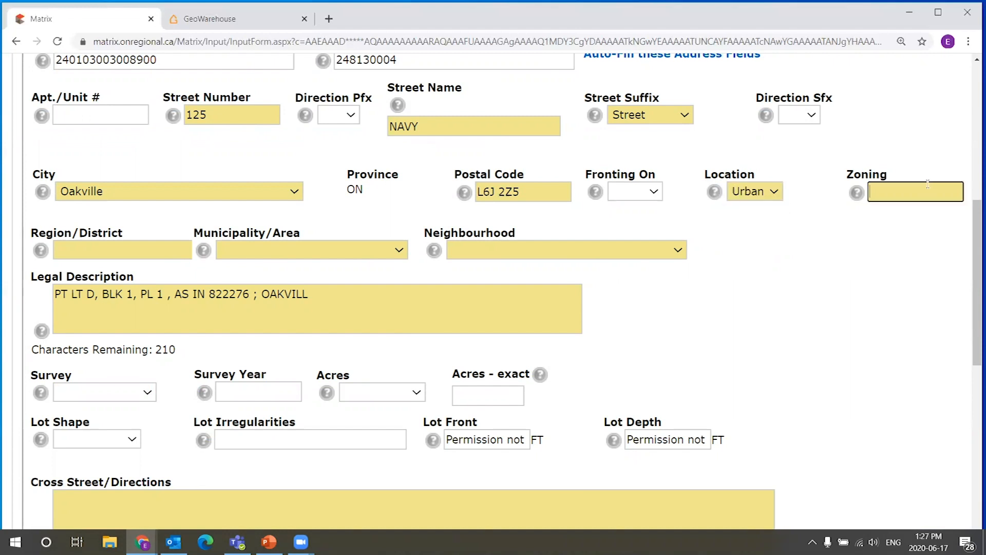
pyautogui.scroll(-1, 462, 231)
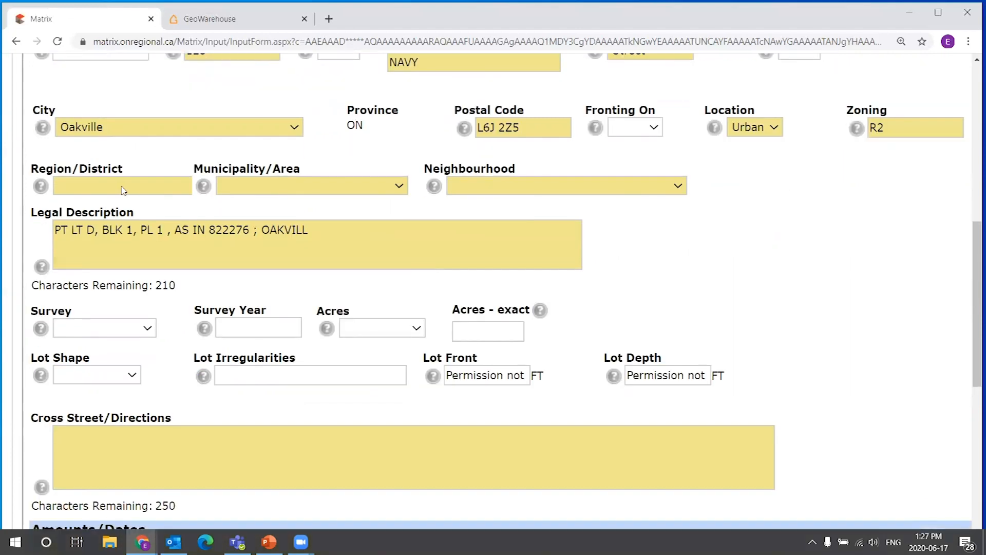
# Set the region/district to Halton and the municipality/area to 1 - Oakville.
pyautogui.click(123, 189)
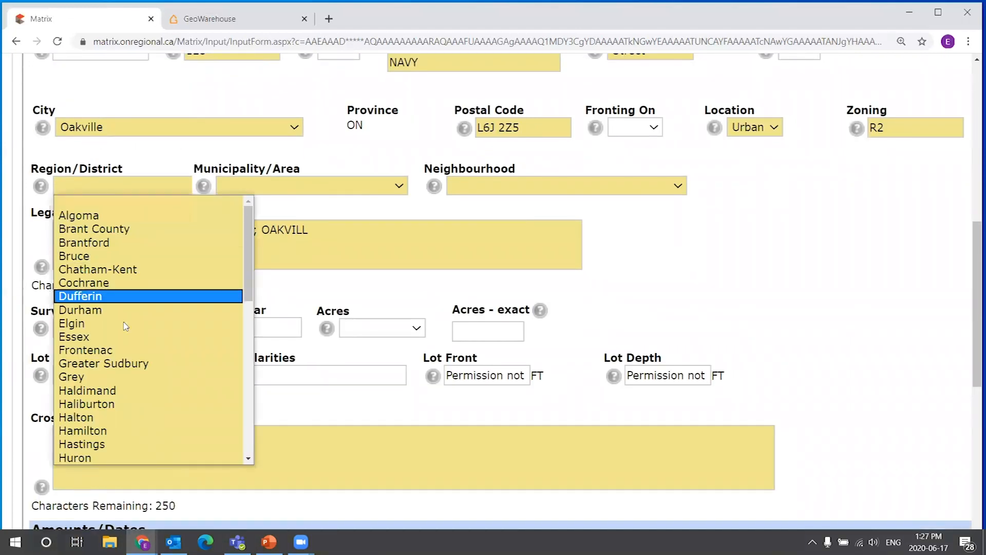
pyautogui.click(123, 417)
pyautogui.click(316, 195)
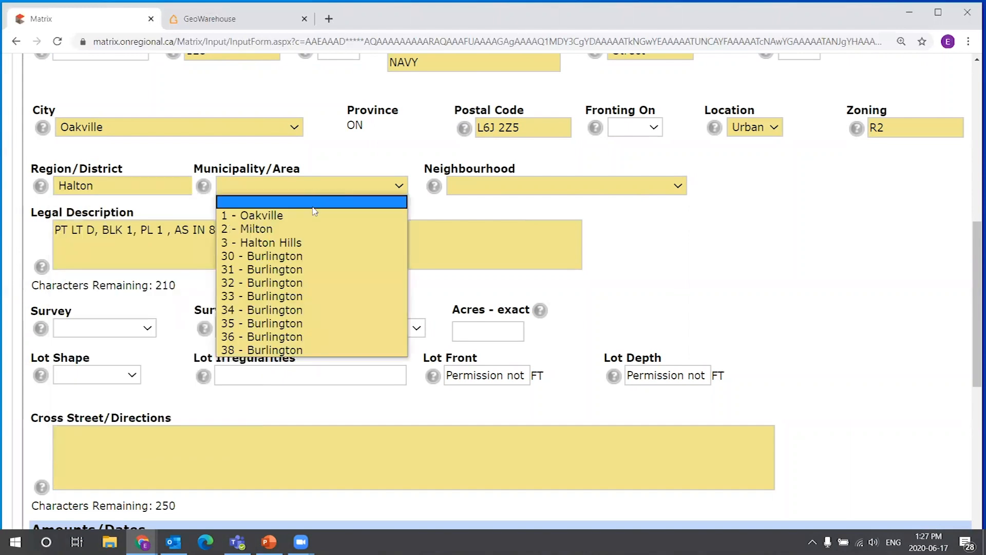
pyautogui.click(305, 215)
# Examine the Neighbourhood field and its list of Oakville neighbourhoods without choosing one.
pyautogui.click(618, 179)
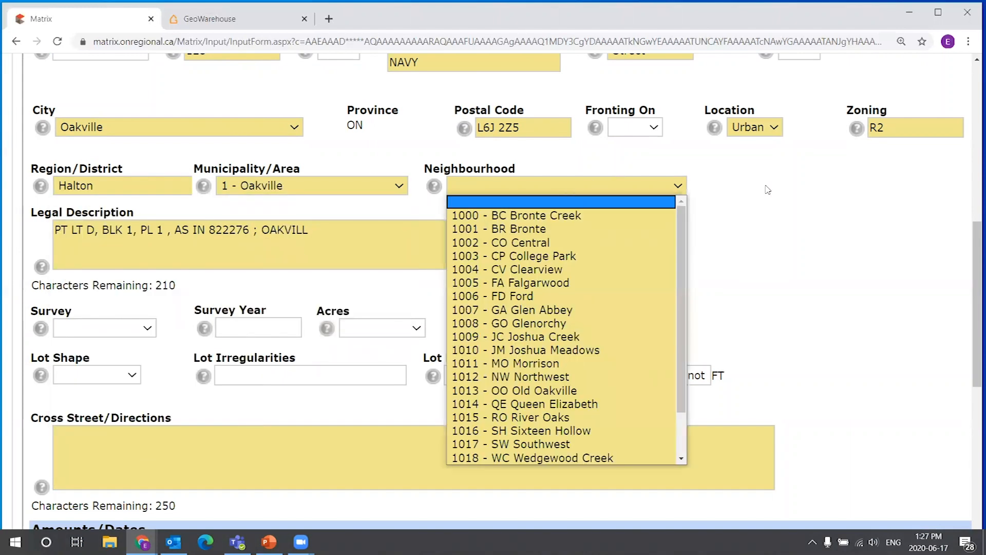
pyautogui.click(766, 188)
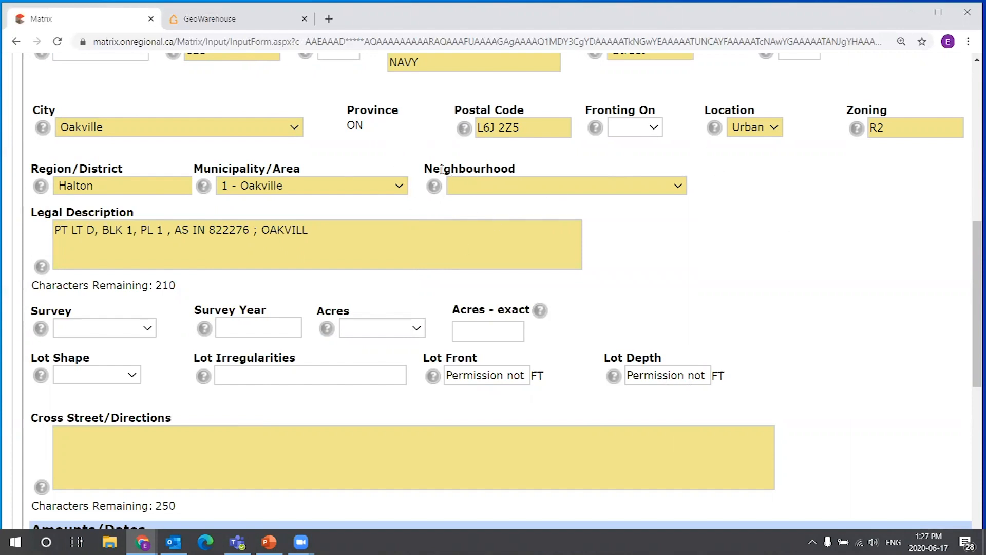
pyautogui.doubleClick(471, 171)
pyautogui.click(717, 187)
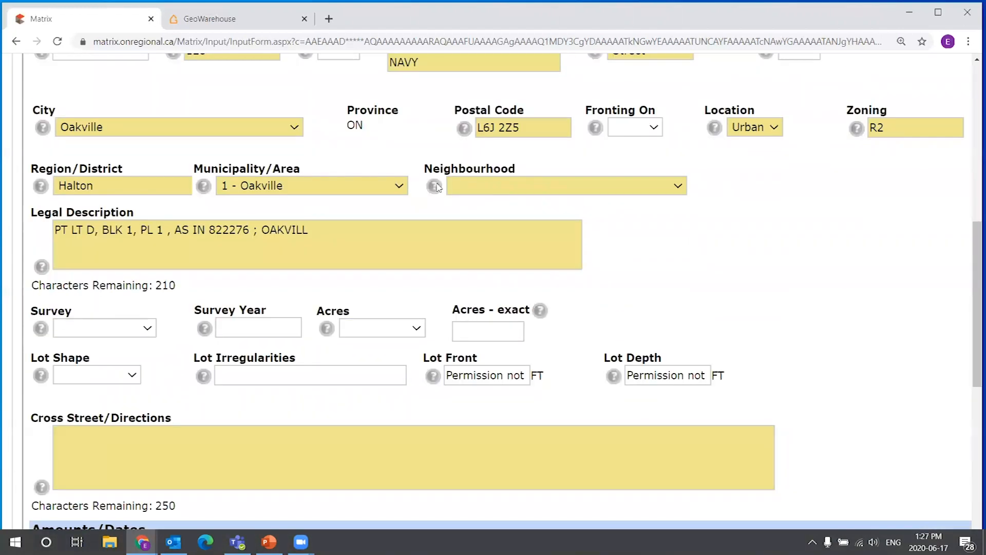
pyautogui.moveTo(436, 186)
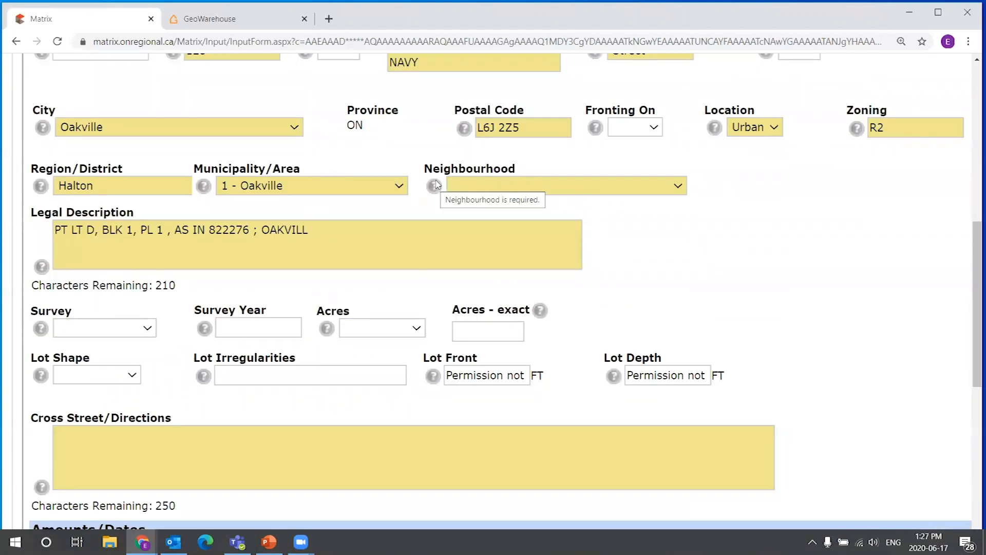
pyautogui.moveTo(426, 165); pyautogui.dragTo(523, 166)
pyautogui.click(534, 165)
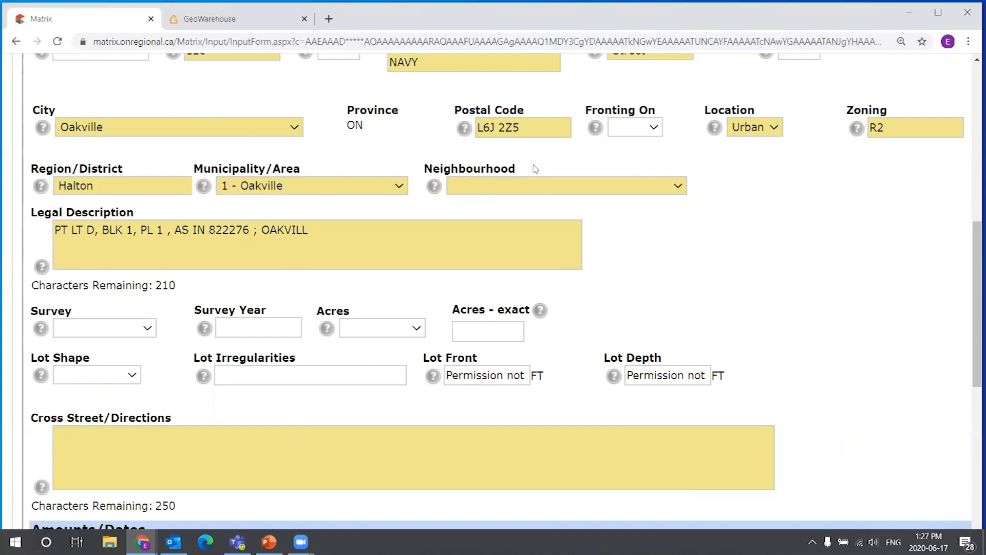
pyautogui.scroll(5, 535, 169)
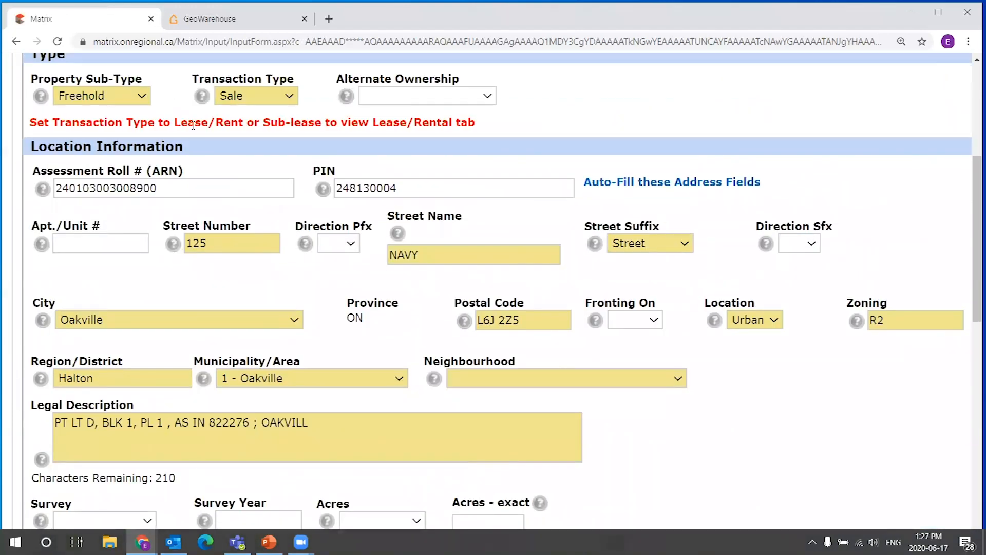
pyautogui.scroll(2, 147, 108)
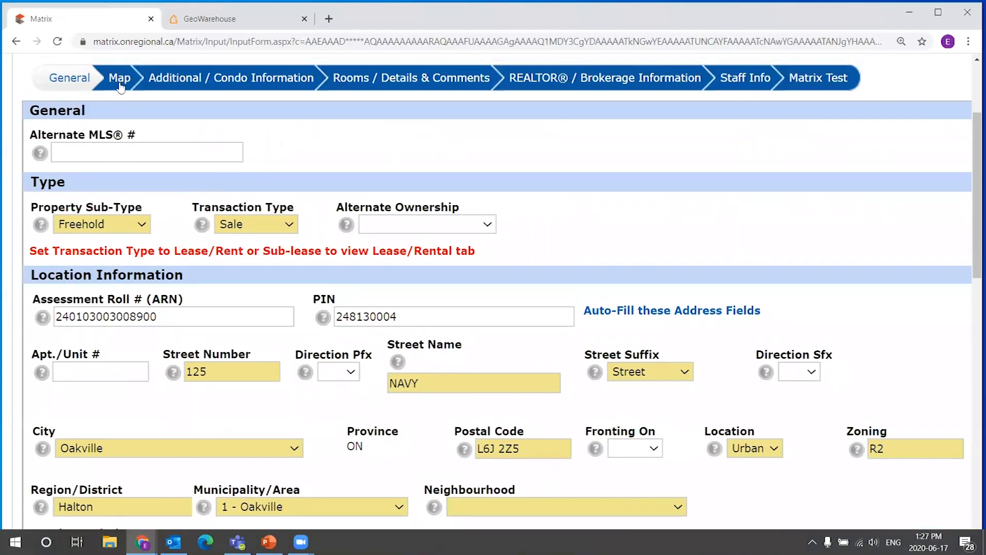
pyautogui.scroll(-1, 476, 425)
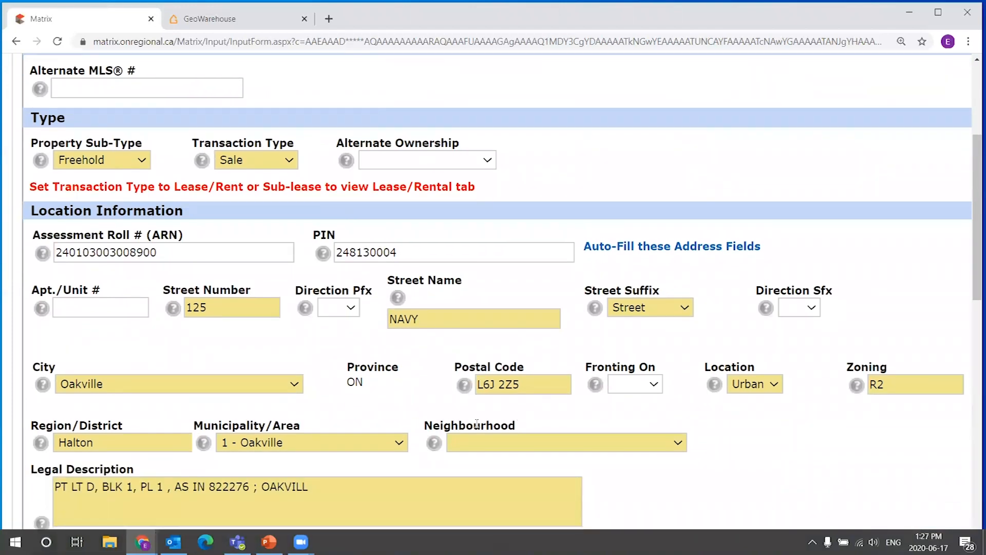
pyautogui.moveTo(425, 426); pyautogui.dragTo(516, 420)
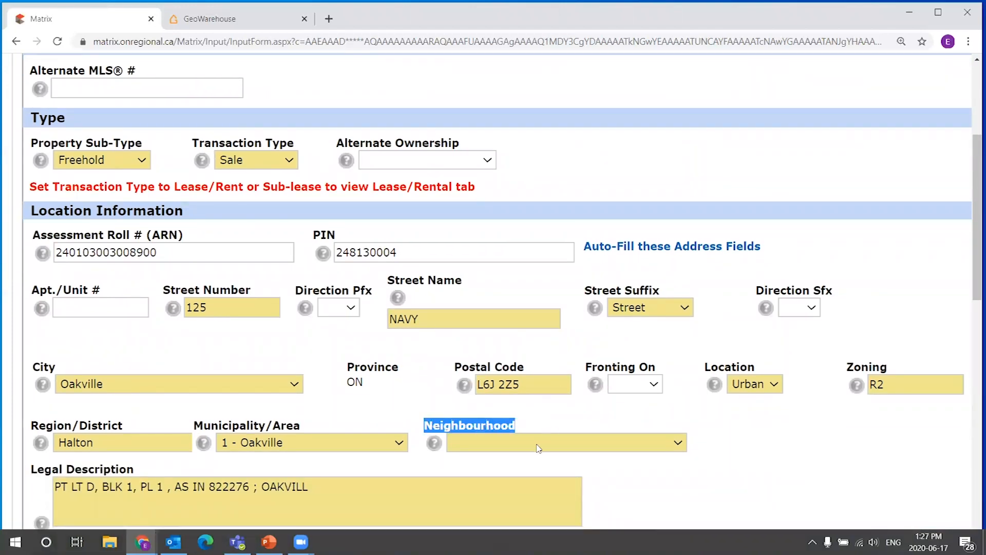
pyautogui.click(716, 427)
pyautogui.scroll(-2, 719, 426)
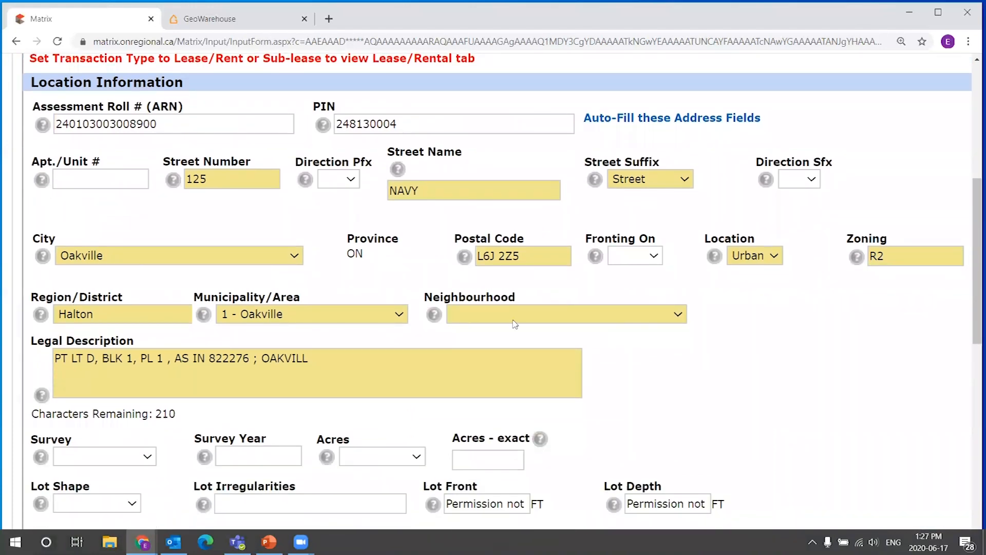
pyautogui.click(515, 323)
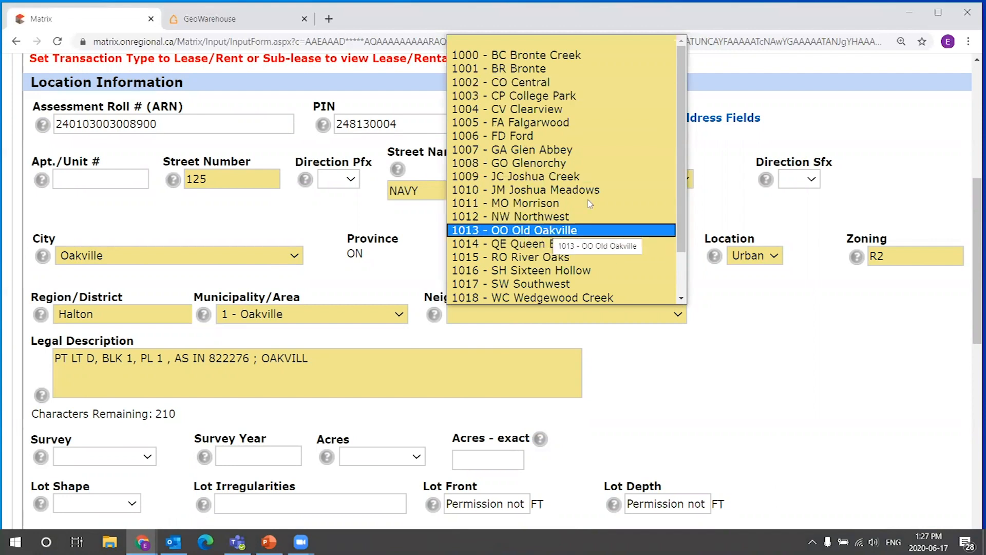
pyautogui.moveTo(681, 156)
pyautogui.mouseDown()
pyautogui.moveTo(686, 203)
pyautogui.moveTo(682, 150)
pyautogui.mouseUp()
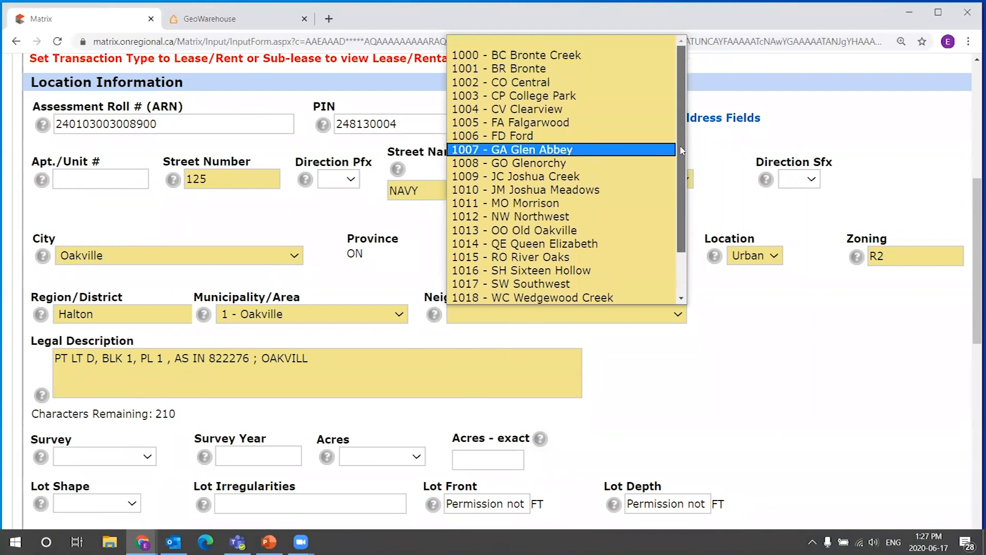
pyautogui.click(751, 313)
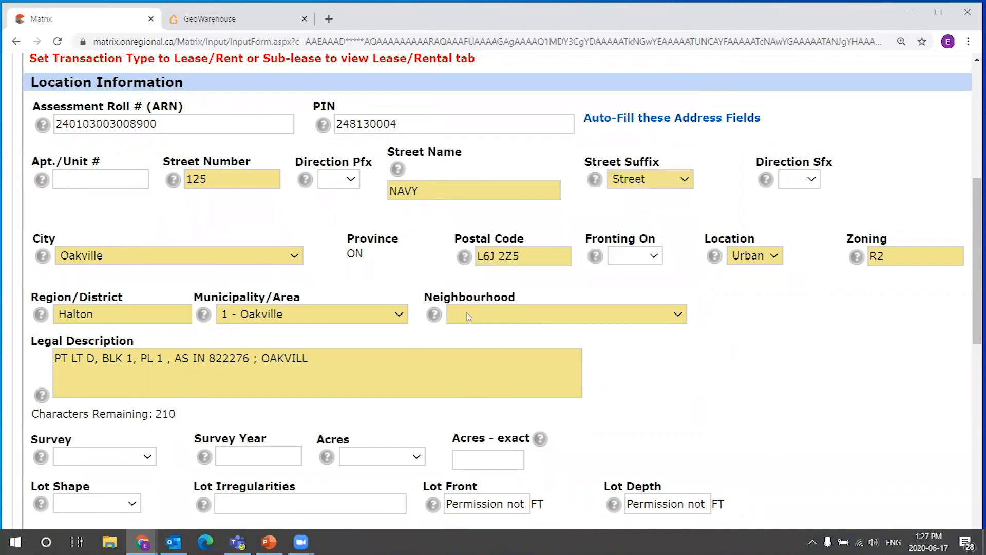
pyautogui.moveTo(427, 299); pyautogui.dragTo(565, 302)
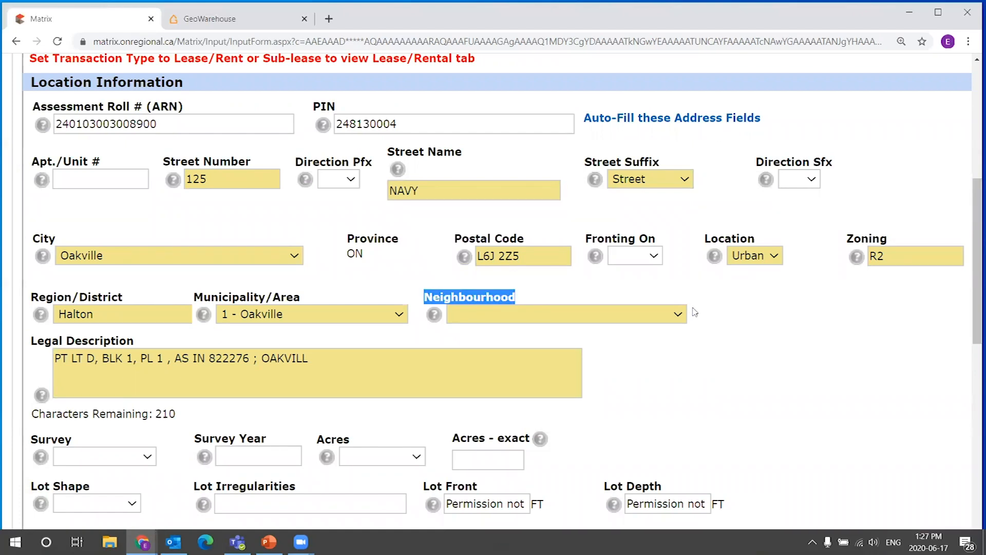
pyautogui.click(694, 314)
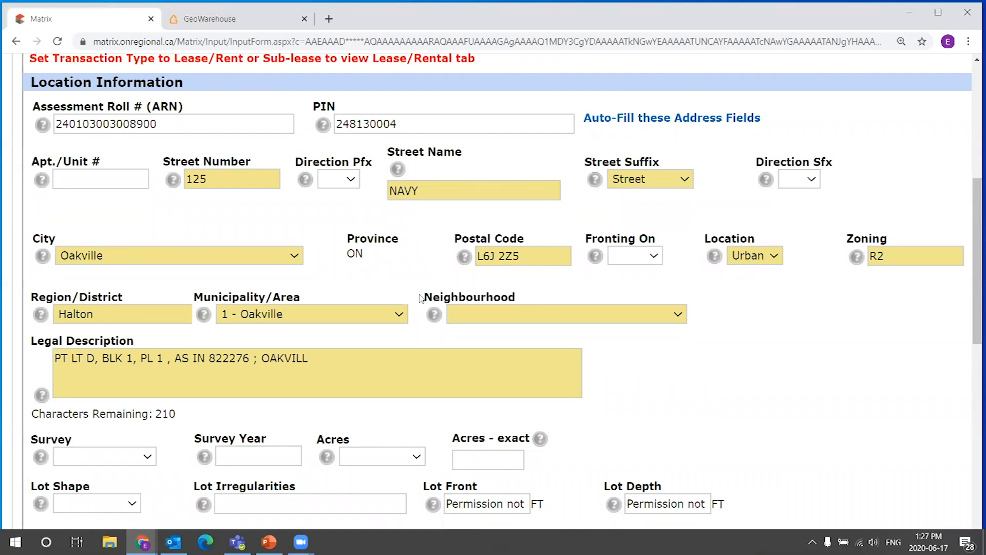
pyautogui.moveTo(460, 293); pyautogui.dragTo(601, 286)
pyautogui.click(754, 321)
# Enter "Corner of Navy and Church" as the cross street/directions.
pyautogui.scroll(-3, 478, 314)
pyautogui.scroll(-2, 264, 299)
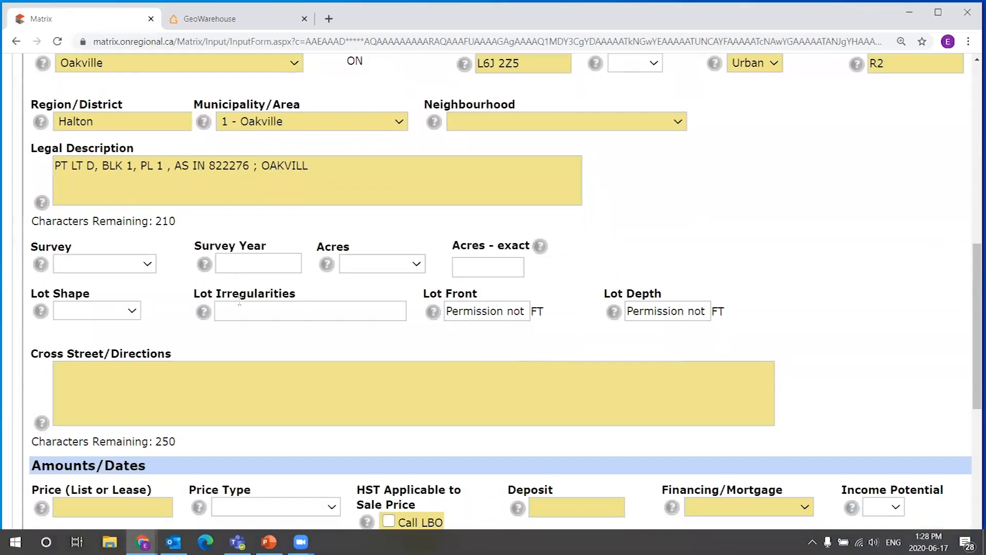
pyautogui.scroll(-2, 191, 291)
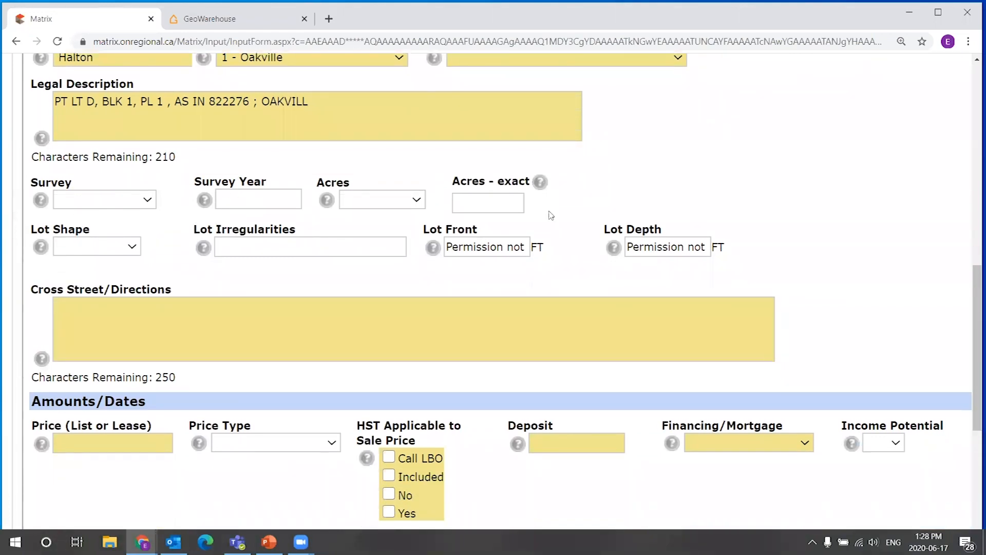
pyautogui.scroll(-4, 447, 256)
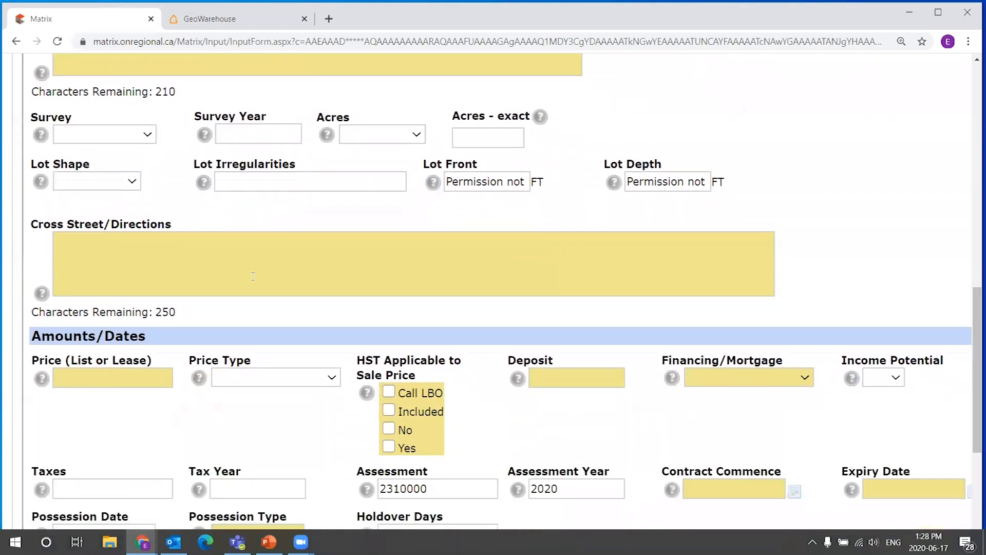
pyautogui.click(354, 226)
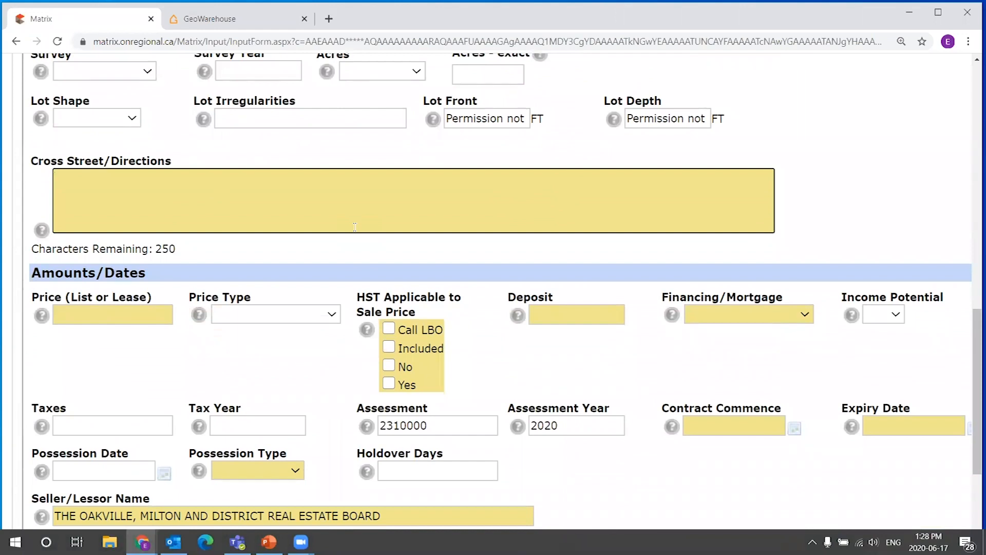
pyautogui.write('Corner of Navy and Church')
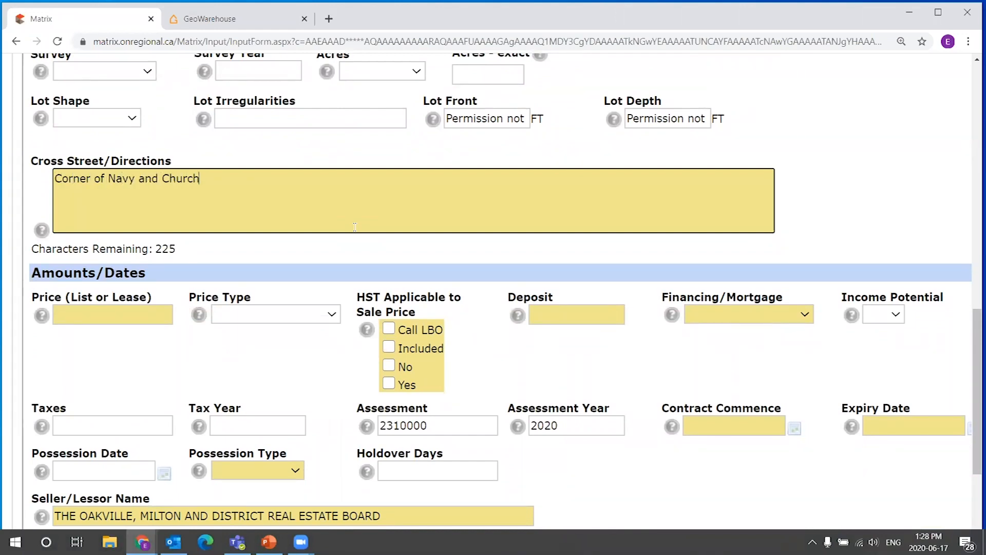
# Set the list price to 5000000 and mark HST applicable to the sale price as Yes.
pyautogui.scroll(-3, 604, 311)
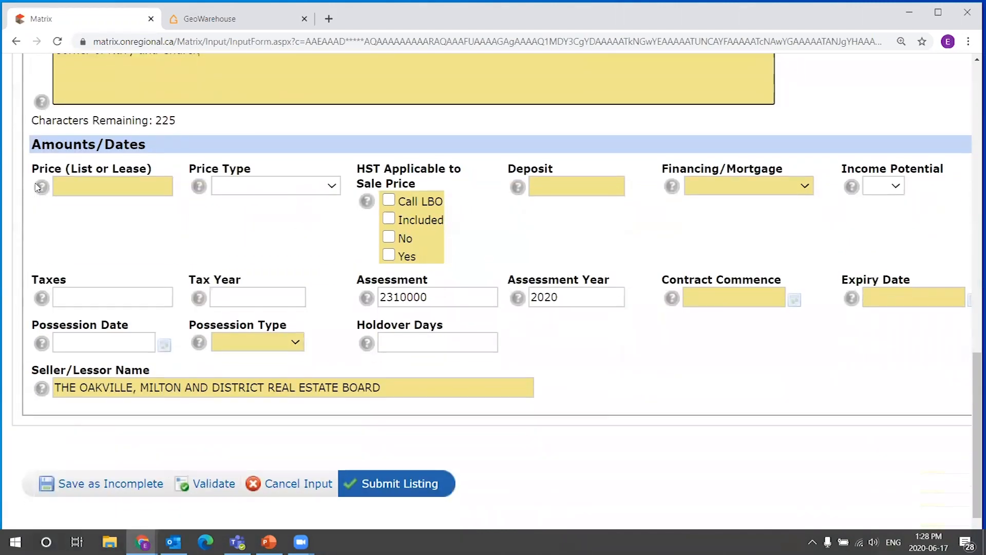
pyautogui.scroll(-1, 97, 170)
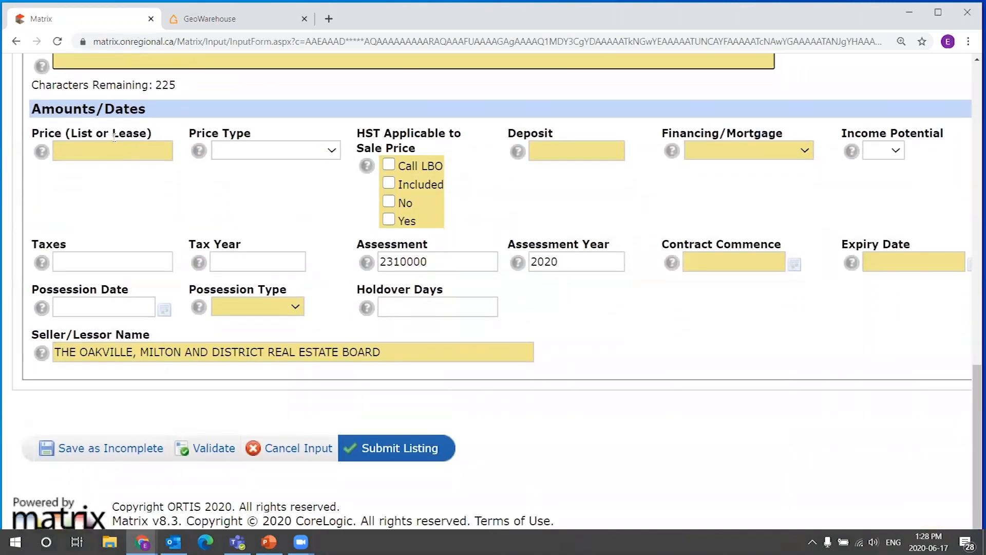
pyautogui.click(103, 141)
pyautogui.write('500000')
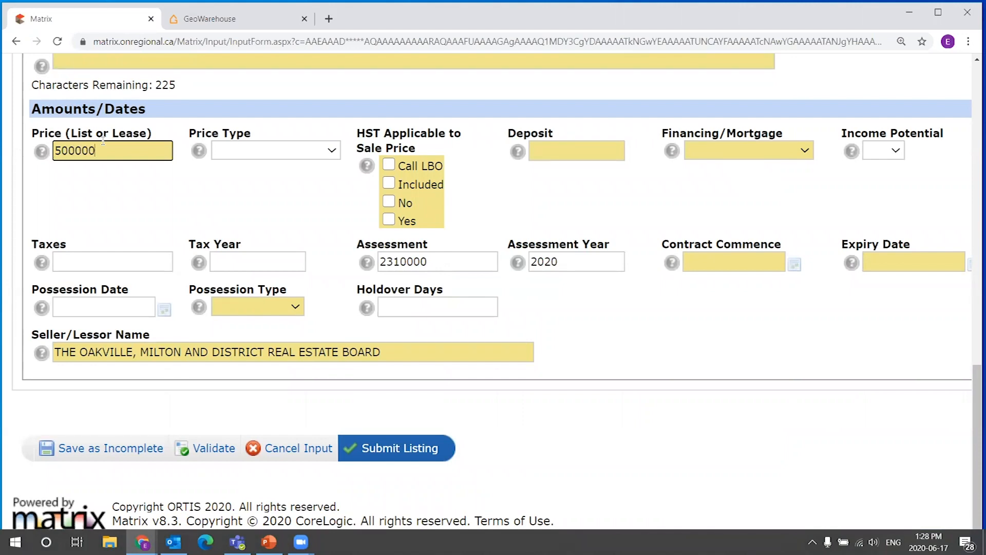
pyautogui.click(217, 193)
pyautogui.click(394, 221)
# Enter a deposit of 120000 and set the financing/mortgage to Clear.
pyautogui.click(570, 147)
pyautogui.write('120000')
pyautogui.click(717, 152)
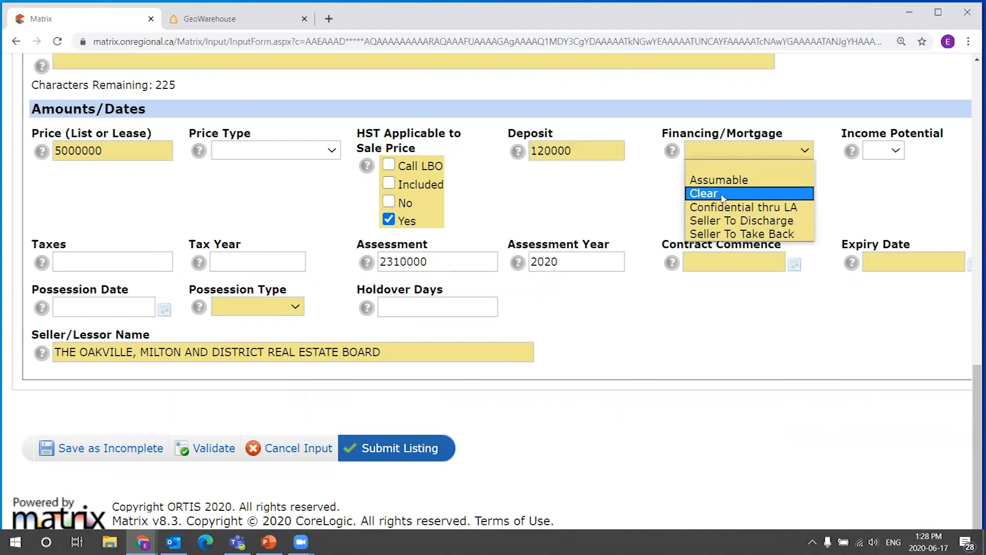
pyautogui.click(724, 194)
pyautogui.click(169, 263)
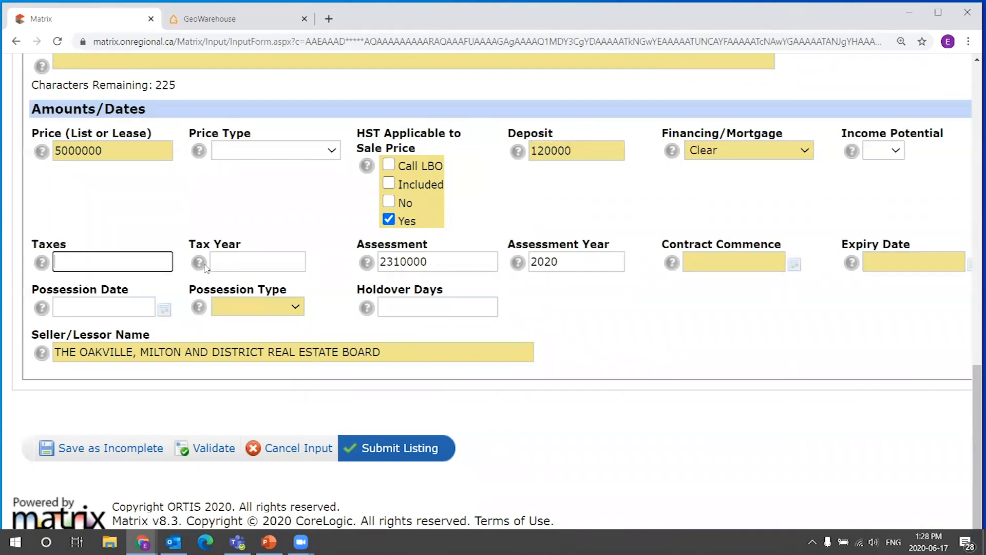
pyautogui.click(254, 259)
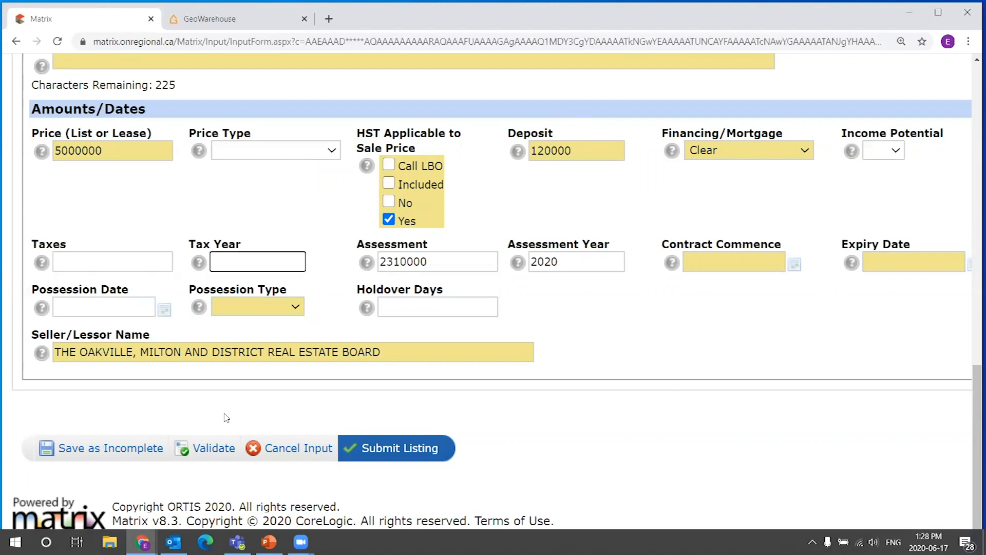
pyautogui.hotkey('shift', 'Tab')
pyautogui.press('Tab')
pyautogui.hotkey('shift', 'Tab')
pyautogui.press('Tab')
pyautogui.hotkey('shift', 'Tab')
pyautogui.press('Tab')
pyautogui.hotkey('shift', 'Tab')
pyautogui.press('Tab')
pyautogui.click(156, 264)
pyautogui.click(247, 260)
# Set the contract commence date to 06/17/2020 using the date picker.
pyautogui.click(737, 256)
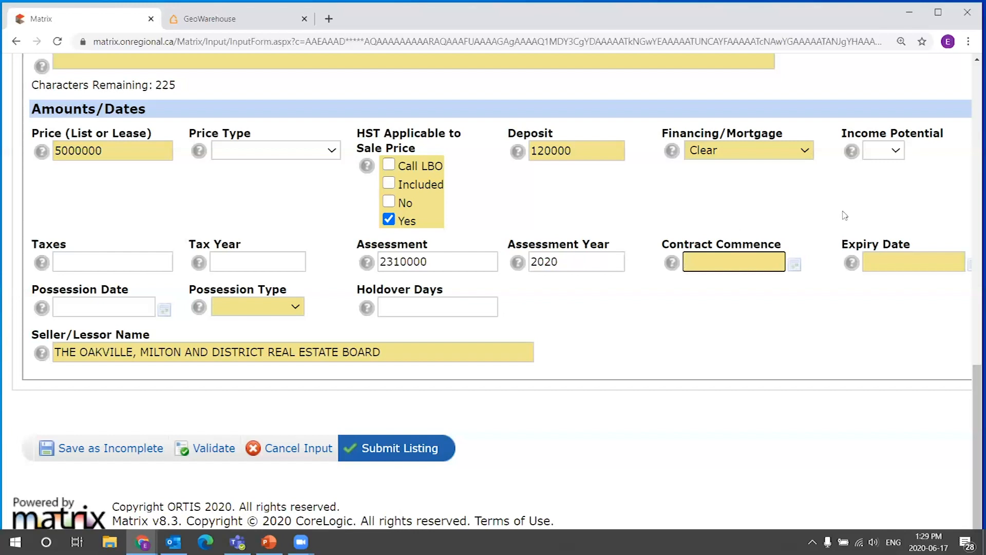
pyautogui.click(795, 264)
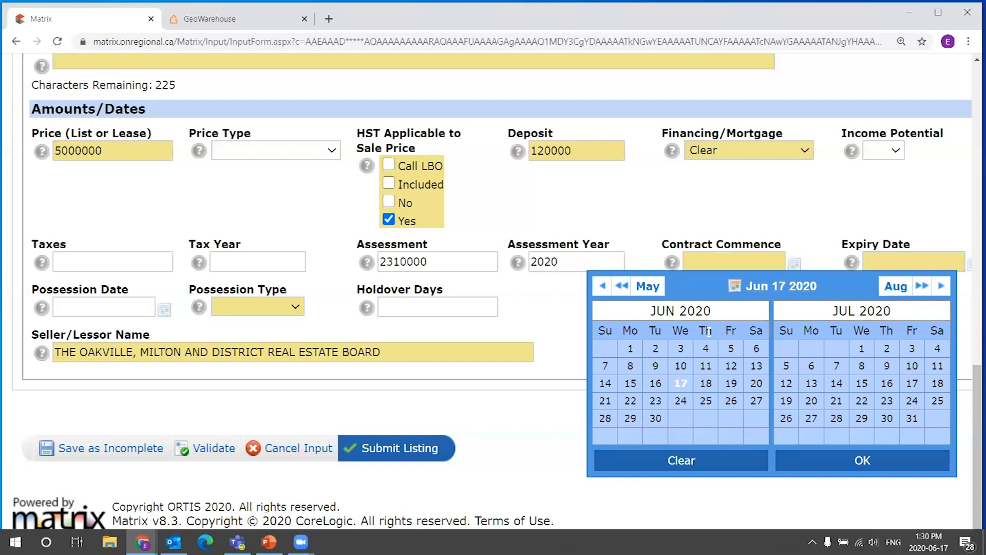
pyautogui.click(680, 383)
pyautogui.click(814, 235)
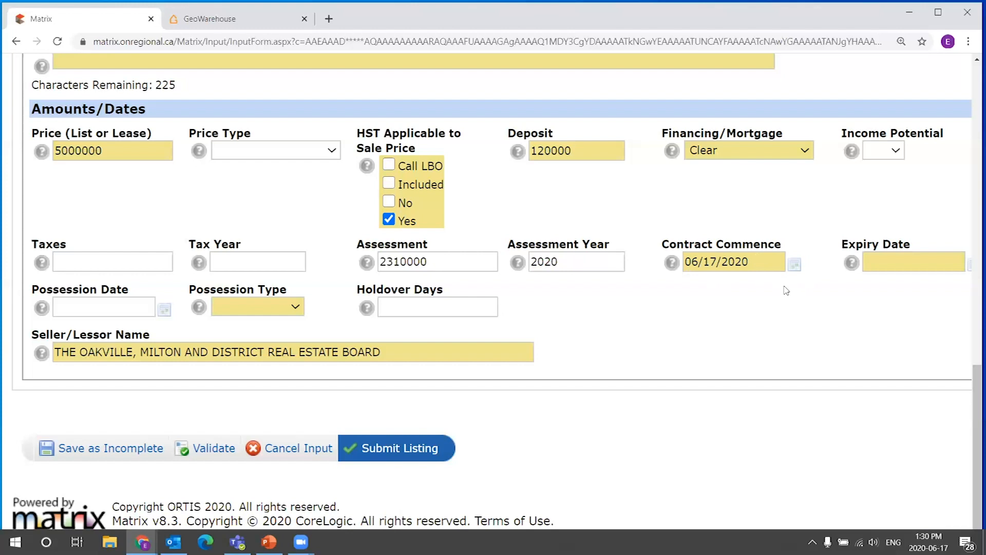
# Set the expiry date to 07/31/2020 using the date picker.
pyautogui.click(929, 542)
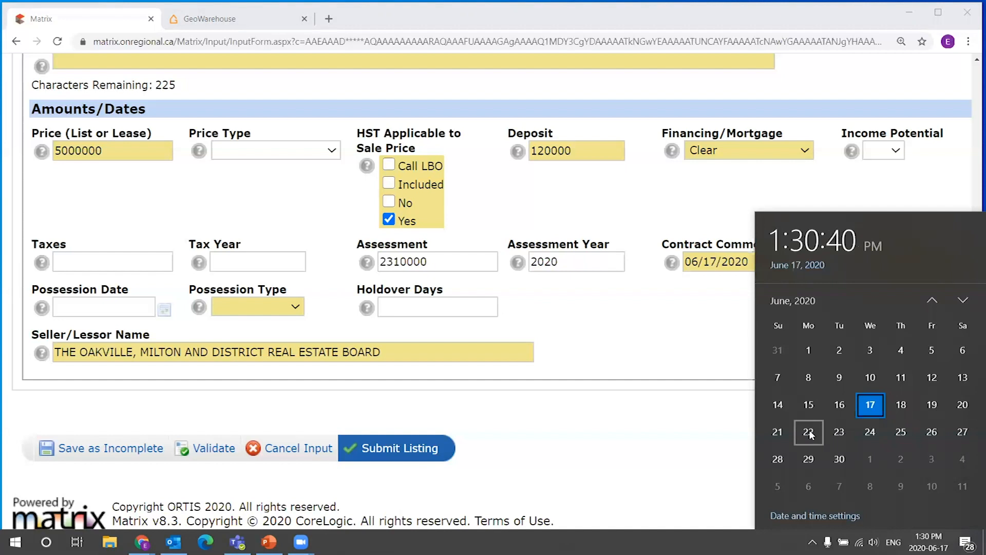
pyautogui.press('Escape')
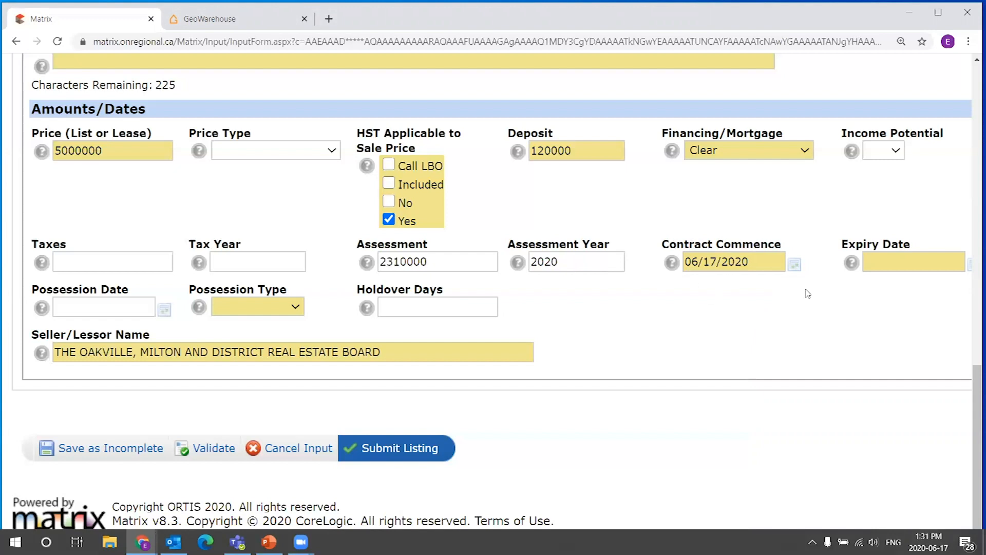
pyautogui.click(927, 258)
pyautogui.click(971, 266)
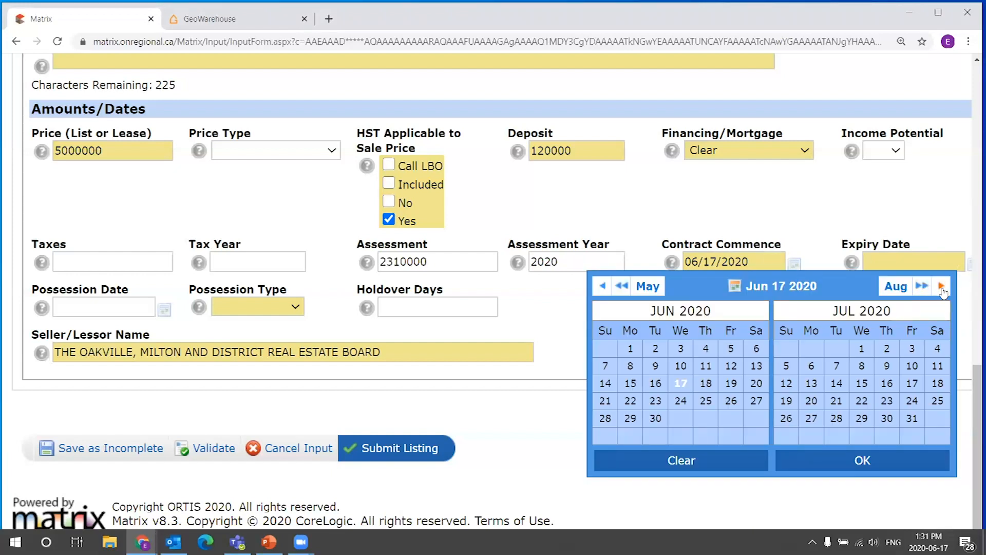
pyautogui.click(912, 418)
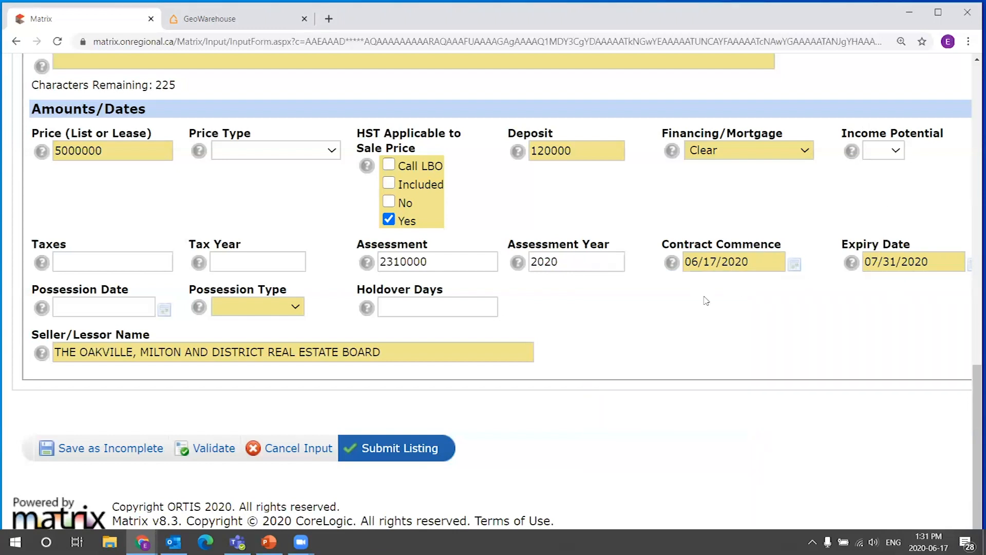
# Set the possession type to Flexible and validate the listing.
pyautogui.click(126, 305)
pyautogui.click(296, 308)
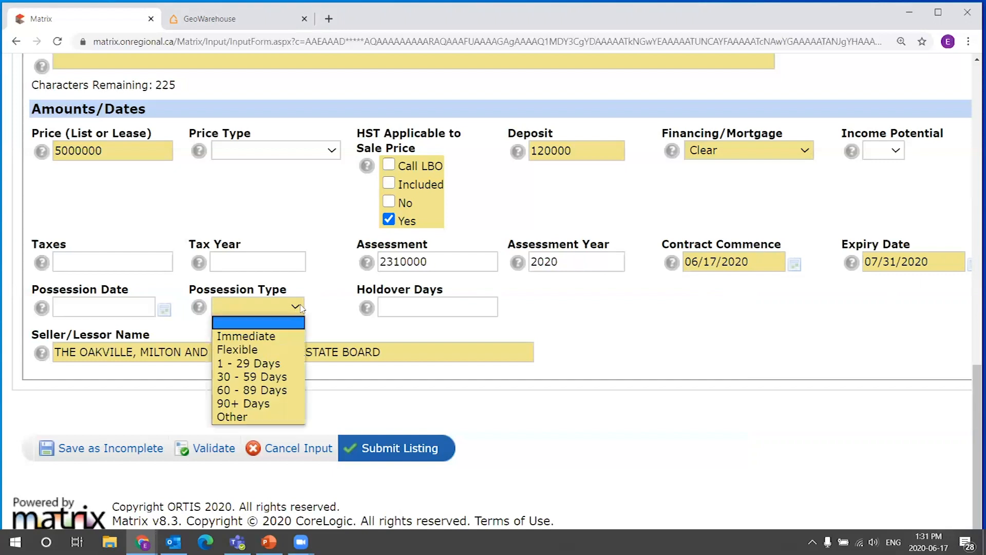
pyautogui.click(264, 348)
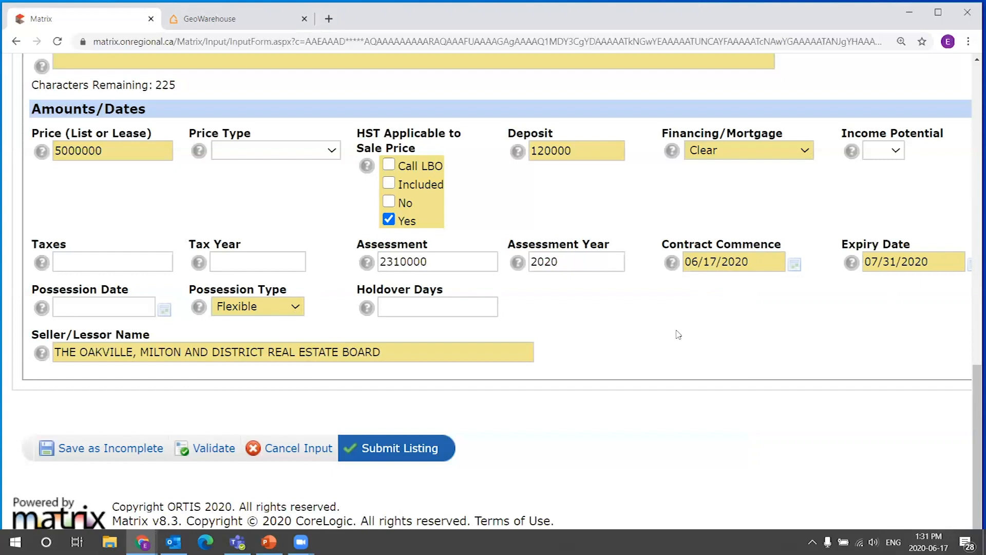
pyautogui.click(211, 449)
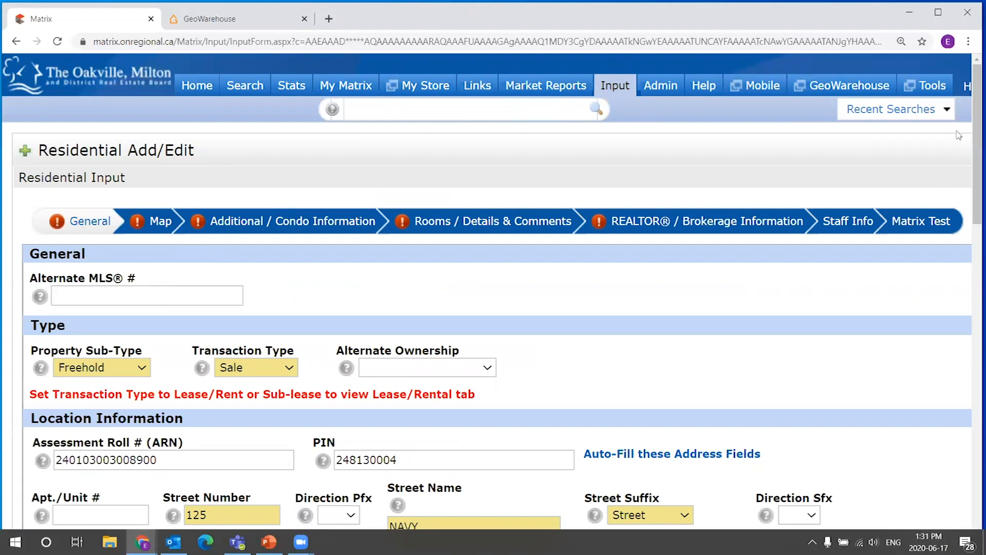
# Review the type and location fields, checking the available Property Sub-Type options.
pyautogui.scroll(-2, 972, 218)
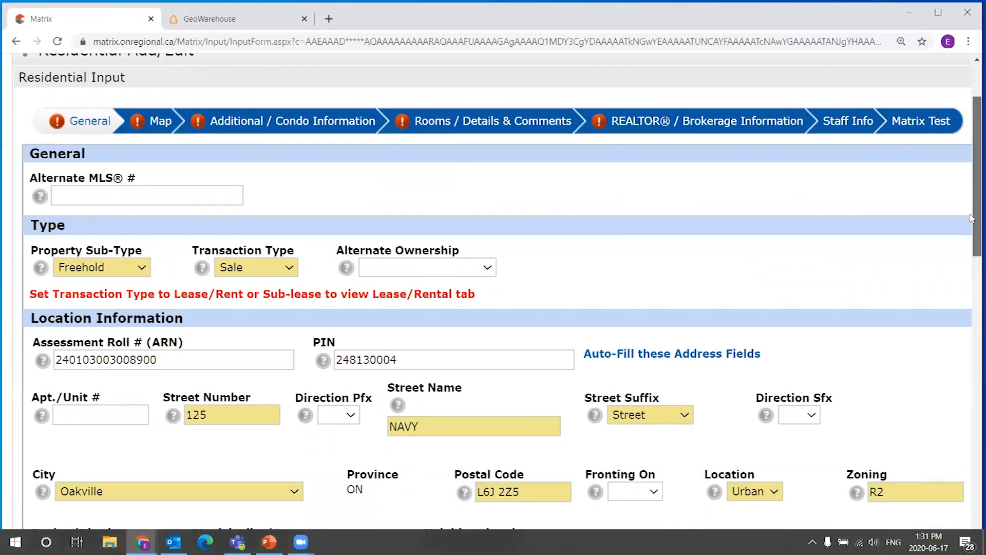
pyautogui.scroll(-3, 973, 218)
pyautogui.scroll(1, 617, 185)
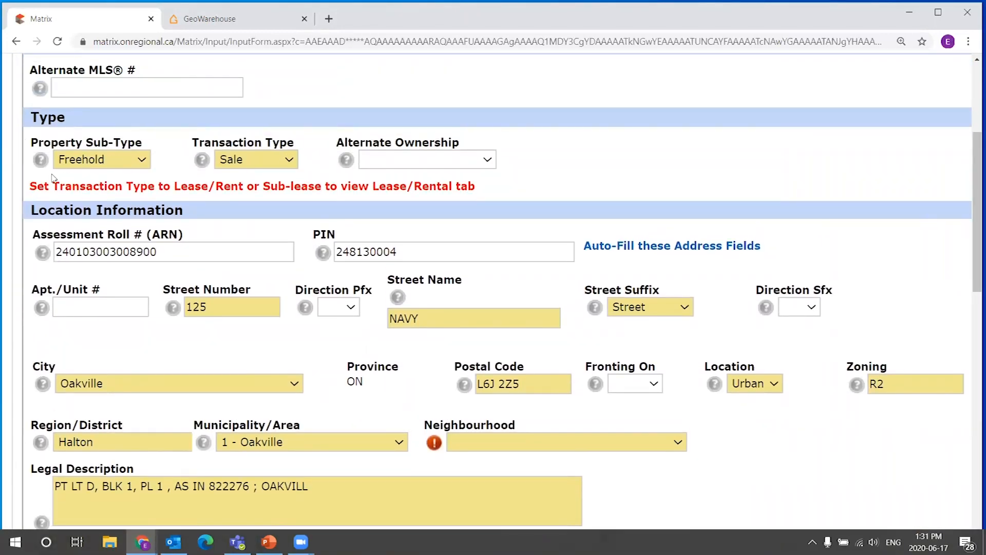
pyautogui.moveTo(971, 178); pyautogui.dragTo(972, 265)
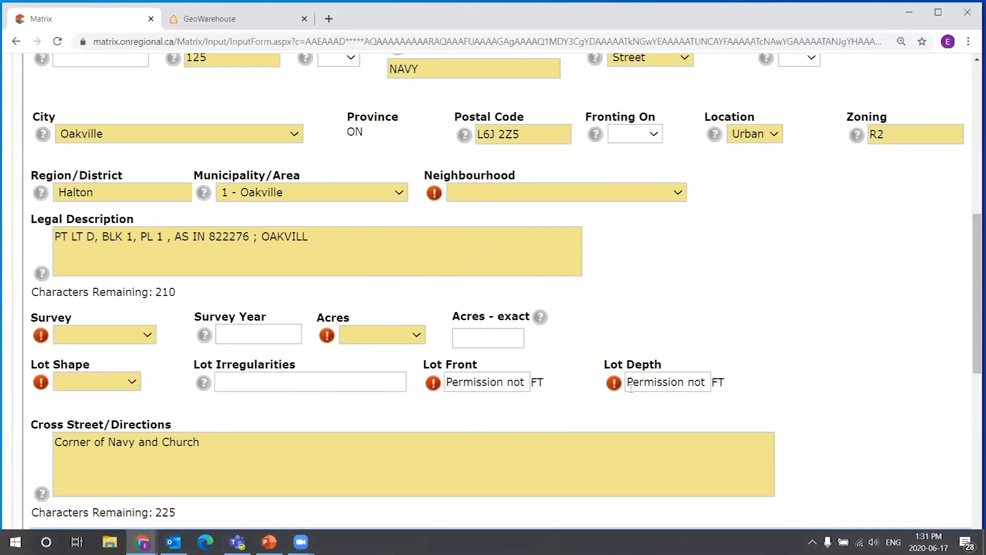
pyautogui.moveTo(972, 266); pyautogui.dragTo(968, 172)
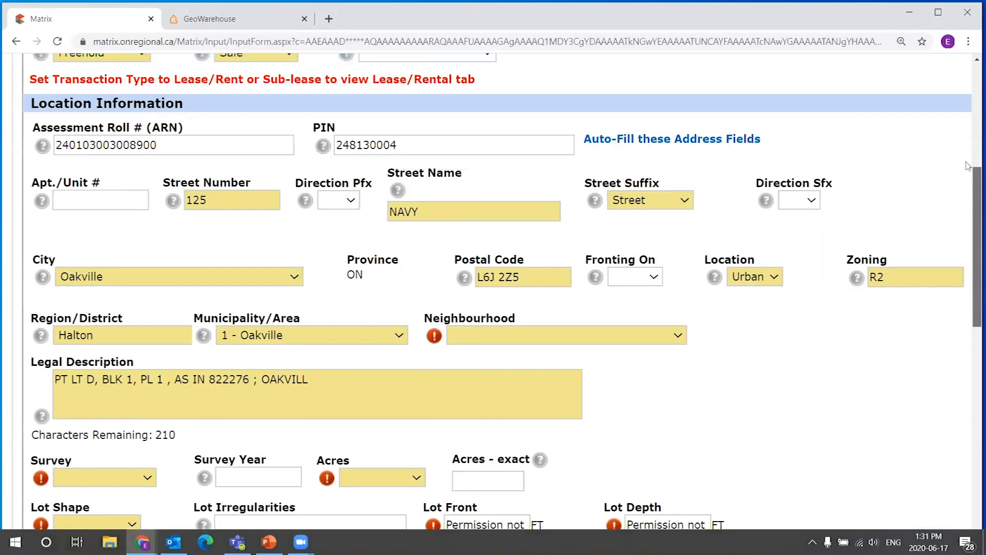
pyautogui.scroll(3, 968, 170)
pyautogui.click(103, 236)
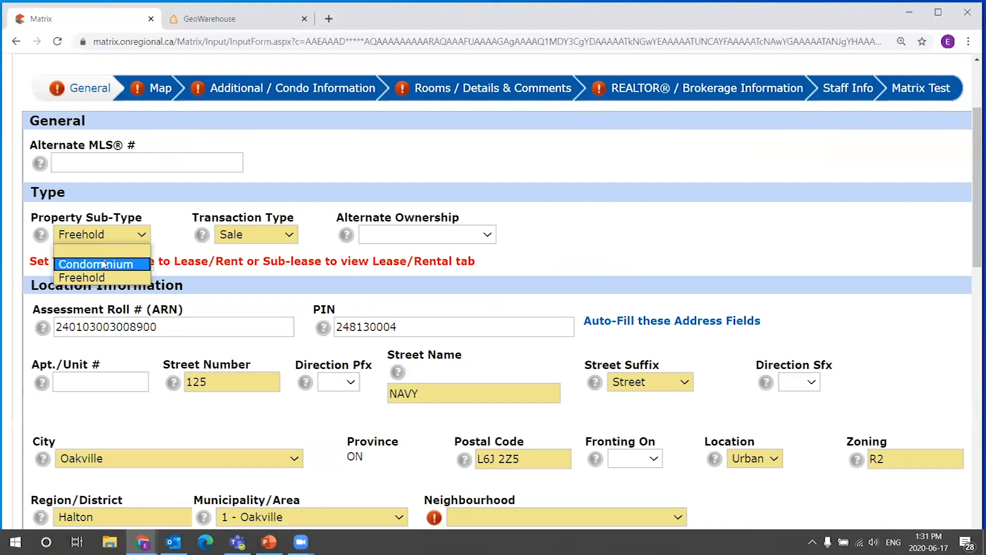
pyautogui.click(111, 280)
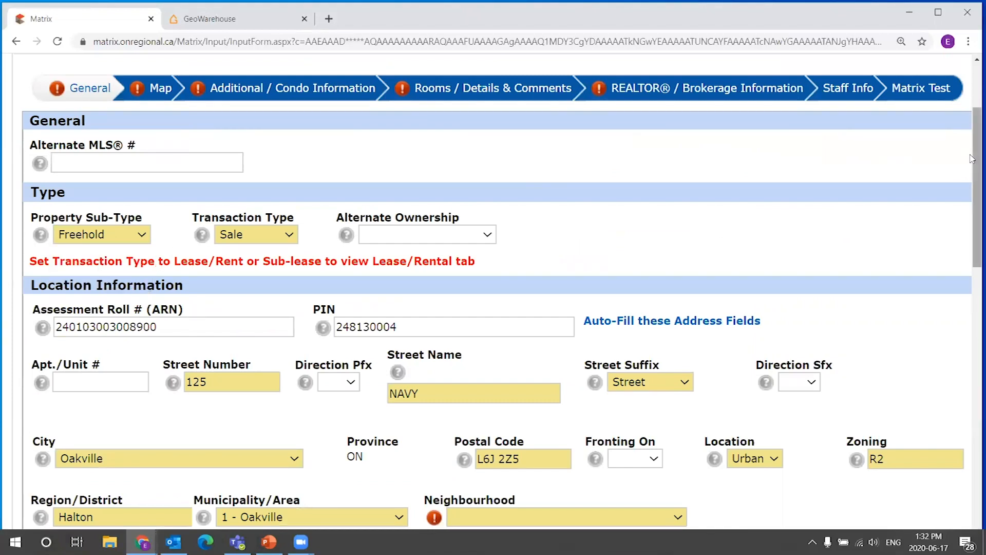
# Review the lot, cross street and Amounts/Dates fields, including the contract commence date.
pyautogui.moveTo(972, 180); pyautogui.dragTo(972, 402)
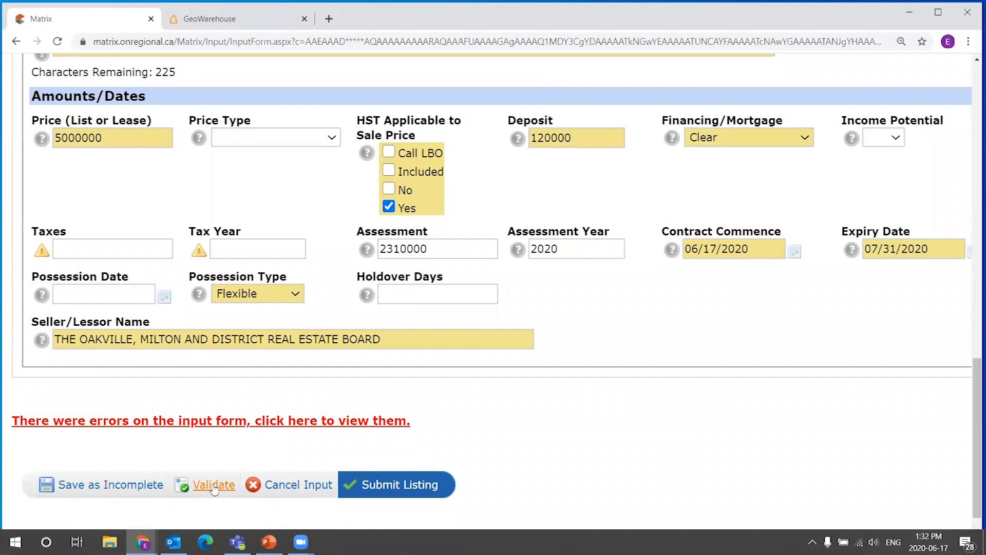
pyautogui.moveTo(972, 379); pyautogui.dragTo(972, 391)
pyautogui.moveTo(971, 369); pyautogui.dragTo(940, 213)
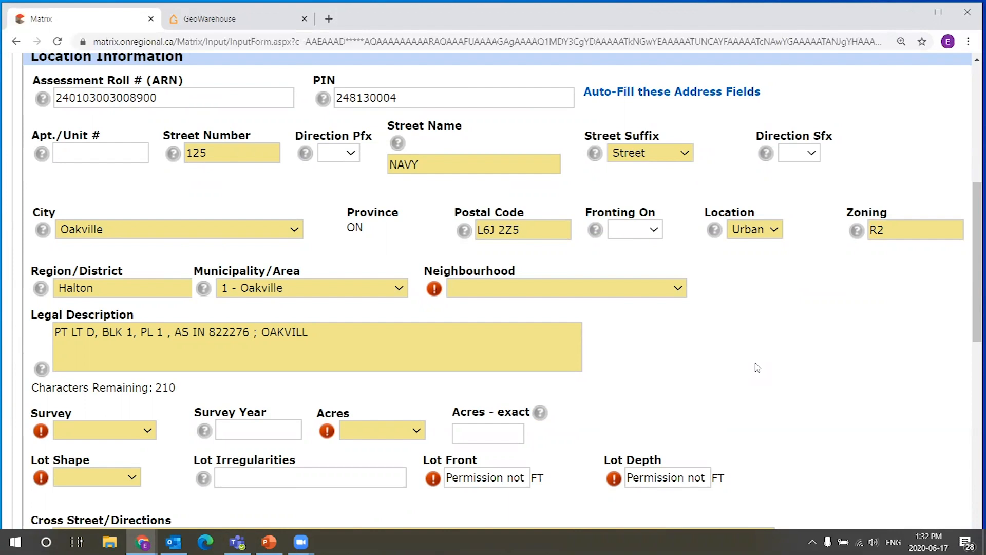
pyautogui.moveTo(975, 229); pyautogui.dragTo(969, 357)
pyautogui.scroll(-3, 968, 357)
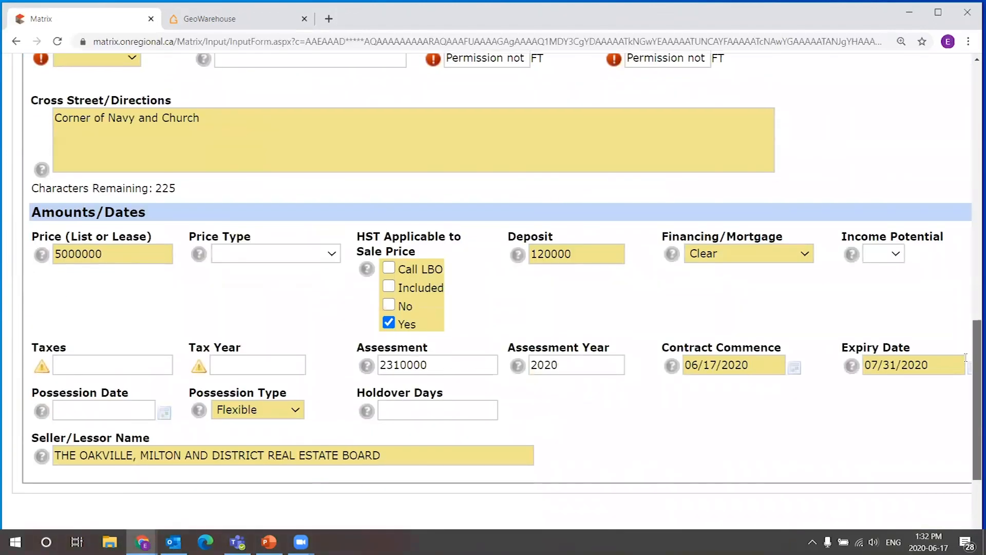
pyautogui.scroll(-3, 719, 408)
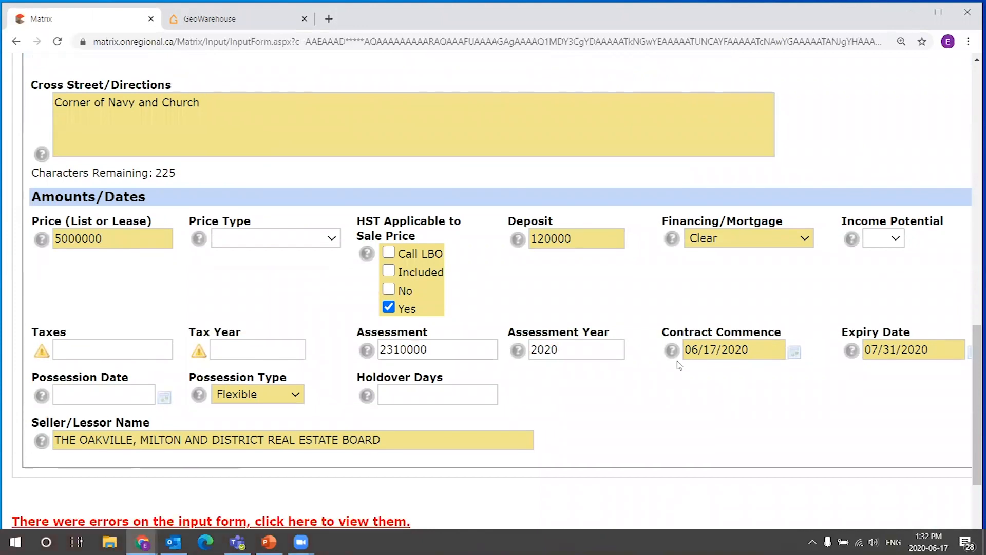
pyautogui.scroll(2, 640, 236)
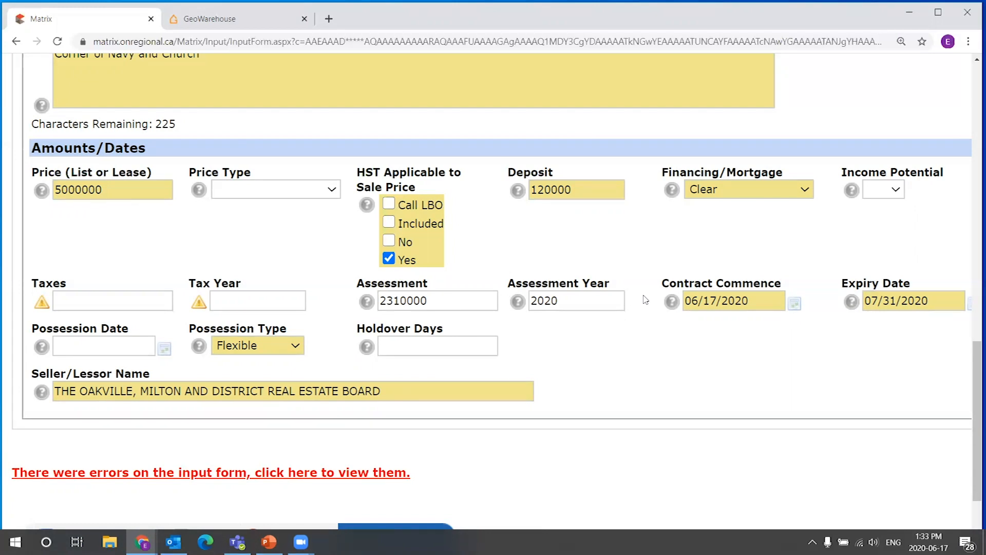
pyautogui.moveTo(749, 301); pyautogui.dragTo(682, 308)
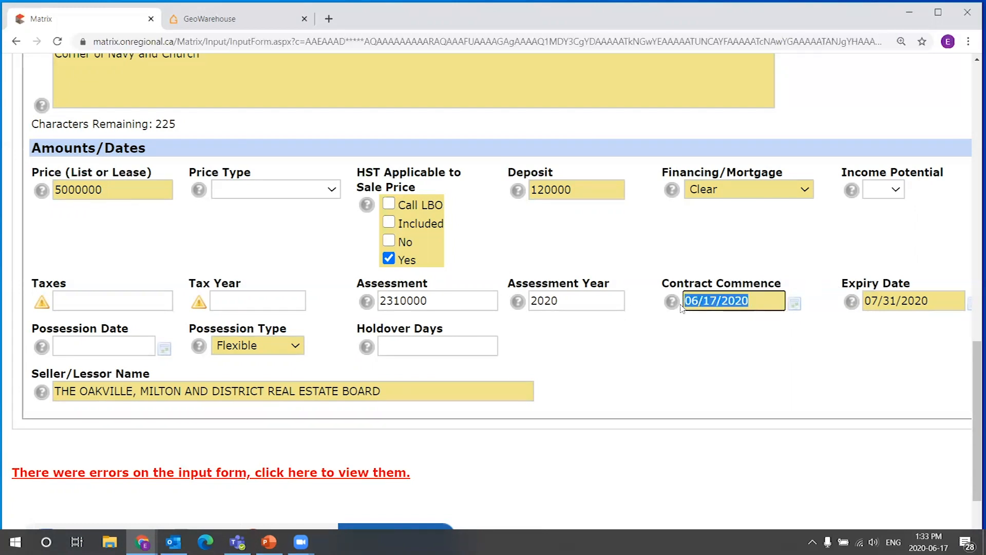
pyautogui.click(762, 324)
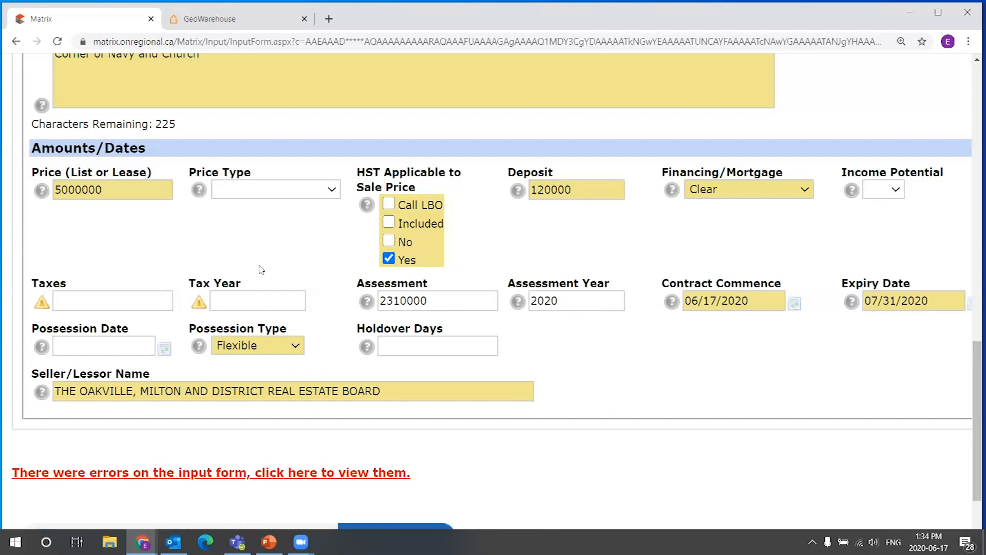
# Examine the tax fields and the survey and lot details section of the listing form.
pyautogui.scroll(5, 400, 308)
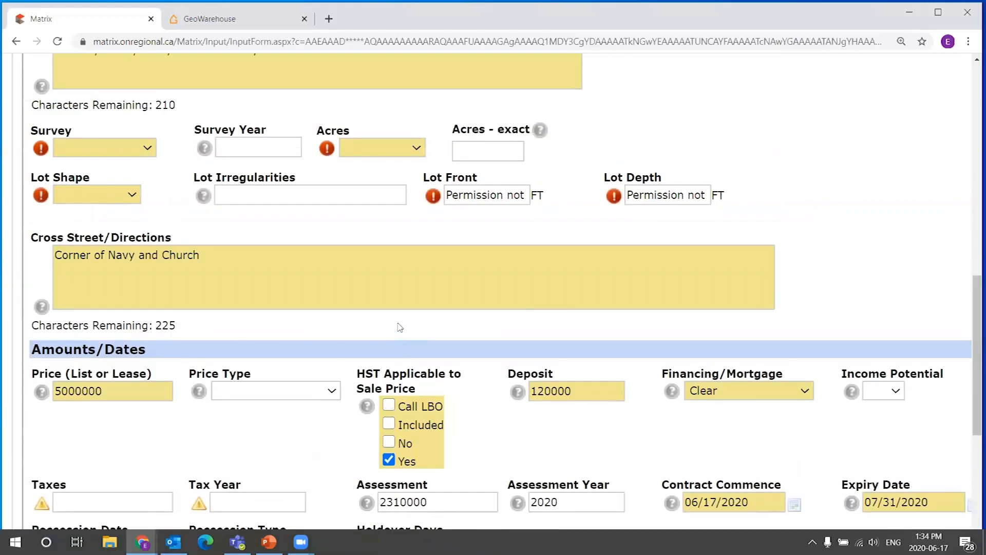
pyautogui.scroll(1, 730, 141)
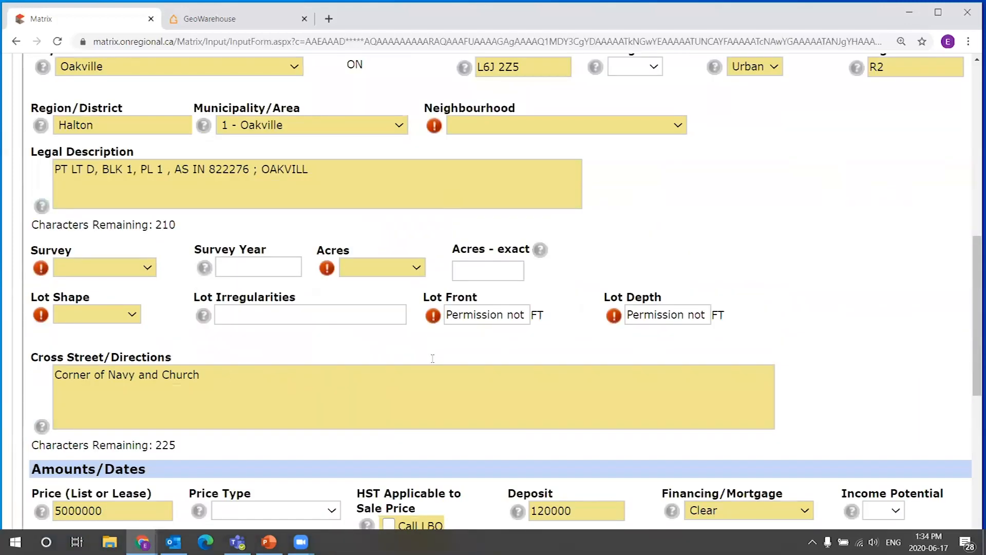
pyautogui.scroll(-1, 498, 127)
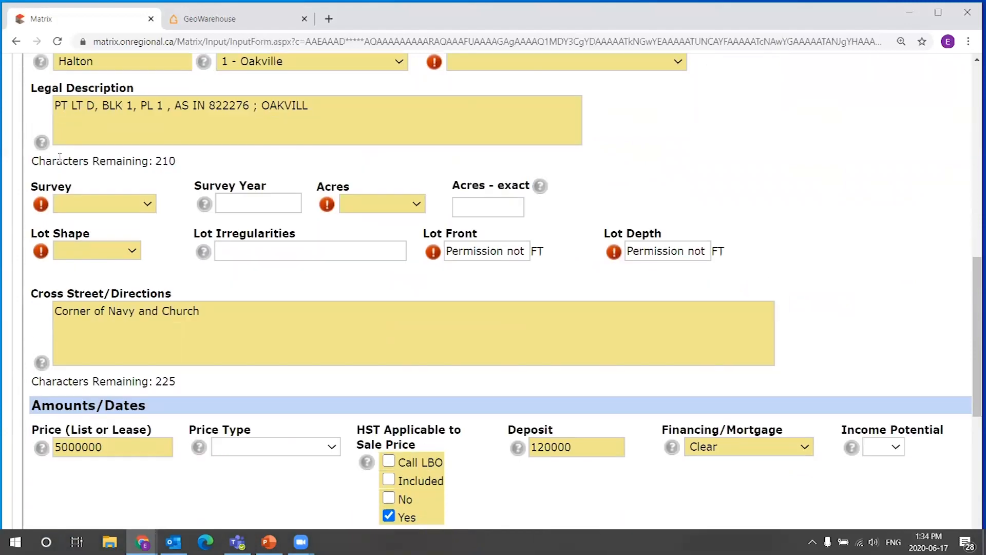
pyautogui.scroll(-3, 169, 257)
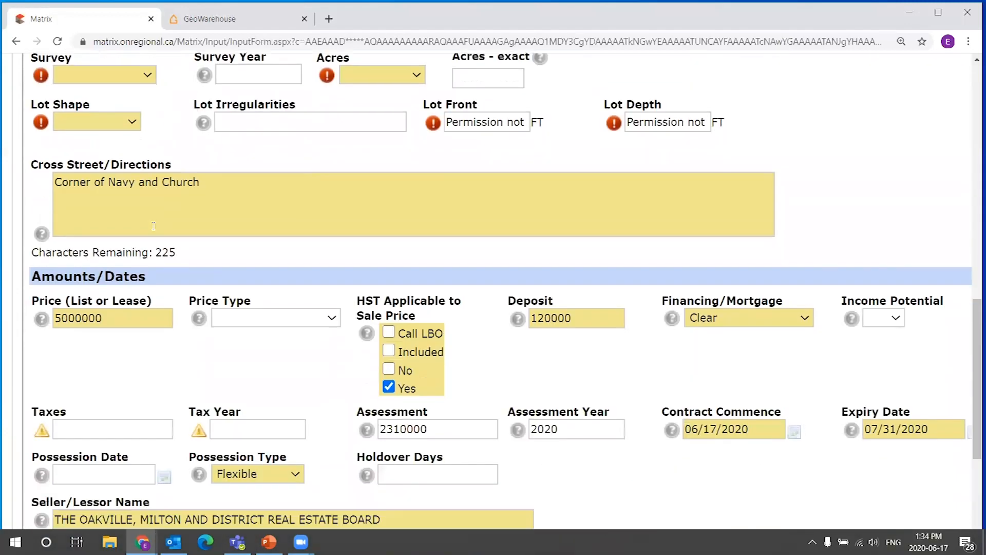
pyautogui.click(102, 367)
pyautogui.click(271, 359)
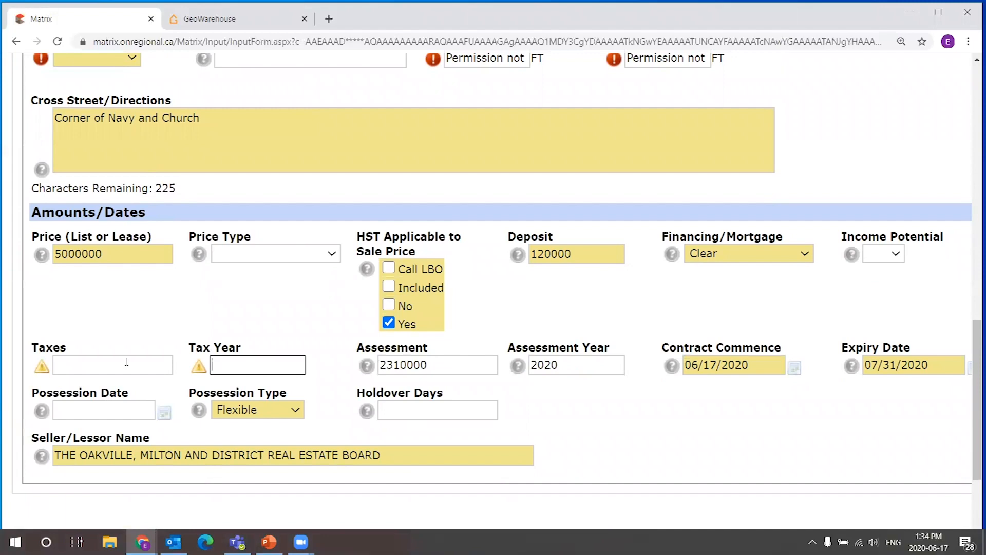
pyautogui.scroll(2, 281, 298)
pyautogui.scroll(10, 280, 298)
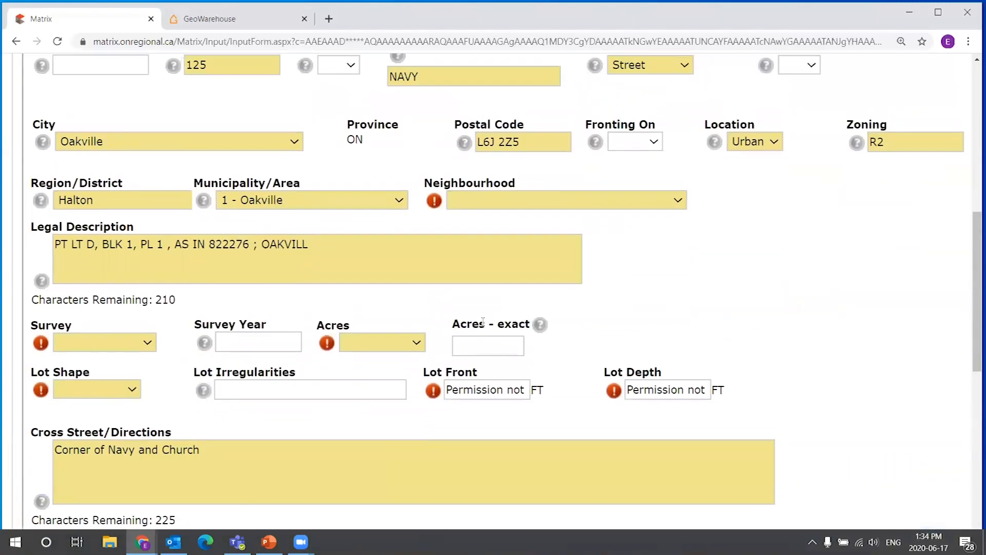
pyautogui.scroll(-4, 469, 277)
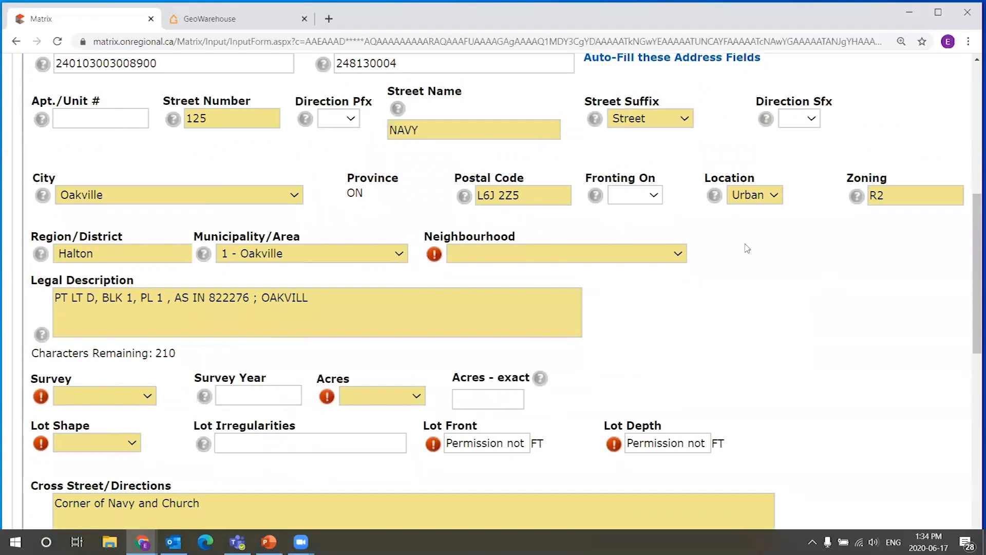
pyautogui.scroll(-1, 426, 268)
pyautogui.scroll(-2, 147, 215)
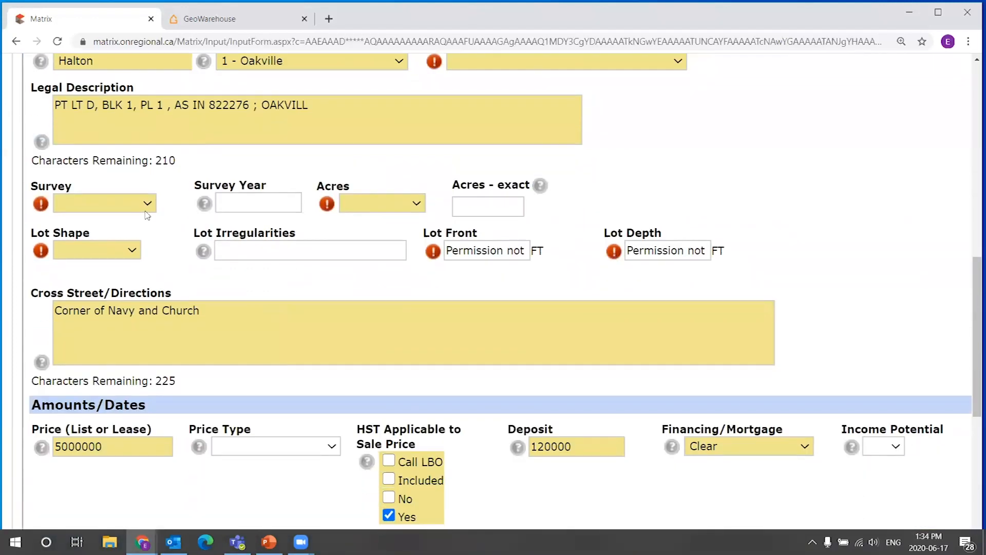
# Set Survey to None and Acres to < 0.5.
pyautogui.click(146, 210)
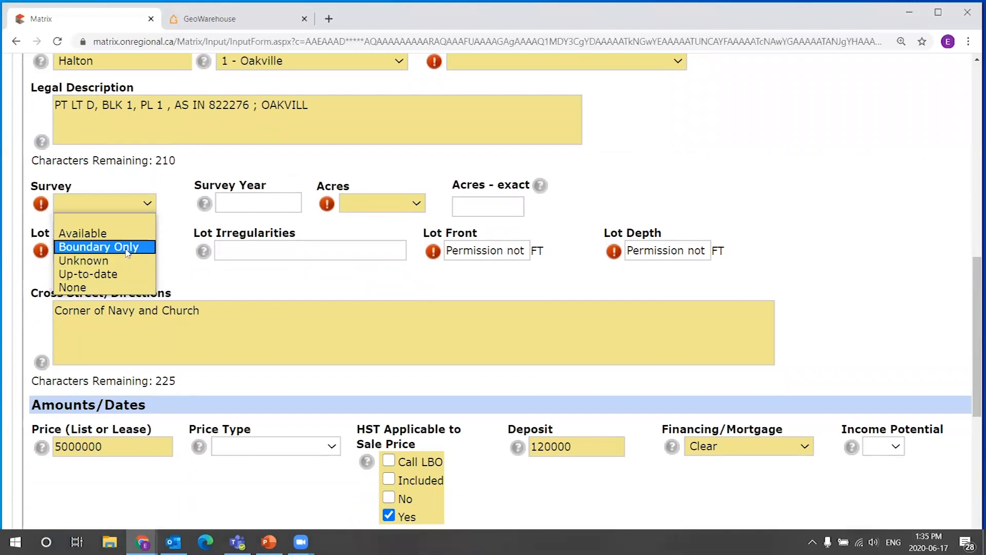
pyautogui.click(117, 286)
pyautogui.click(402, 203)
pyautogui.click(374, 233)
# Set Lot Shape to Rectangular and clear the placeholder text from Lot Front and Lot Depth.
pyautogui.click(83, 252)
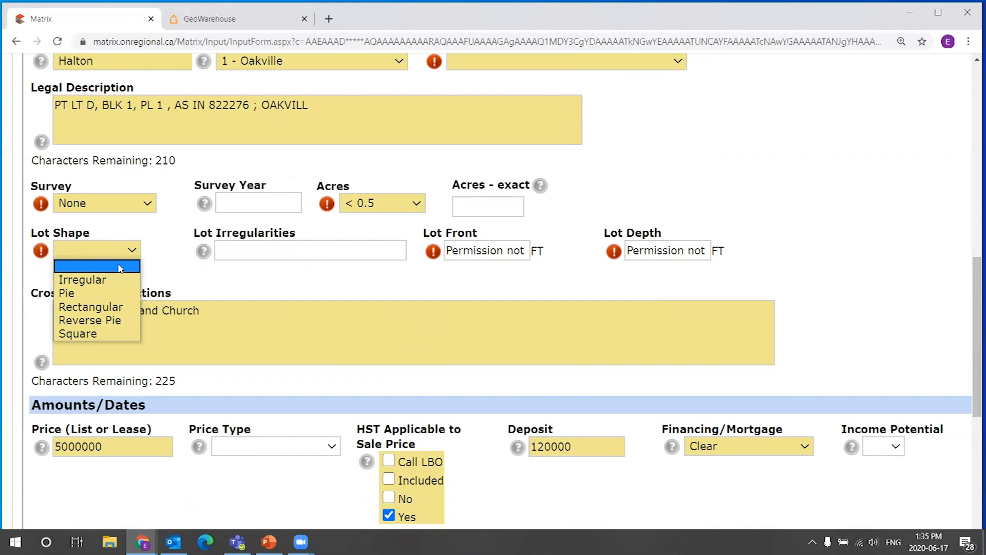
pyautogui.click(114, 312)
pyautogui.click(483, 252)
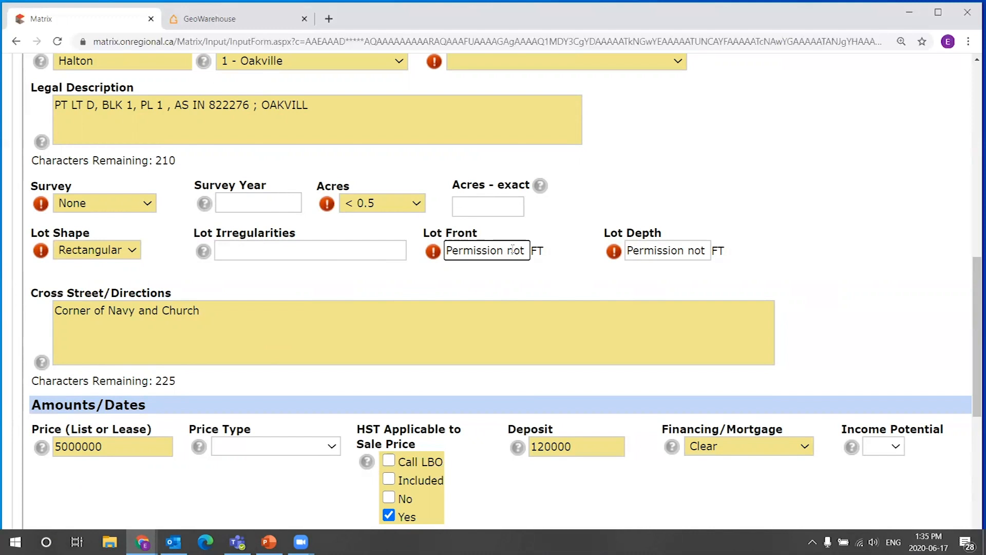
pyautogui.hotkey('ctrl', 'a')
pyautogui.press('BackSpace')
pyautogui.click(656, 250)
pyautogui.hotkey('ctrl', 'a')
pyautogui.press('BackSpace')
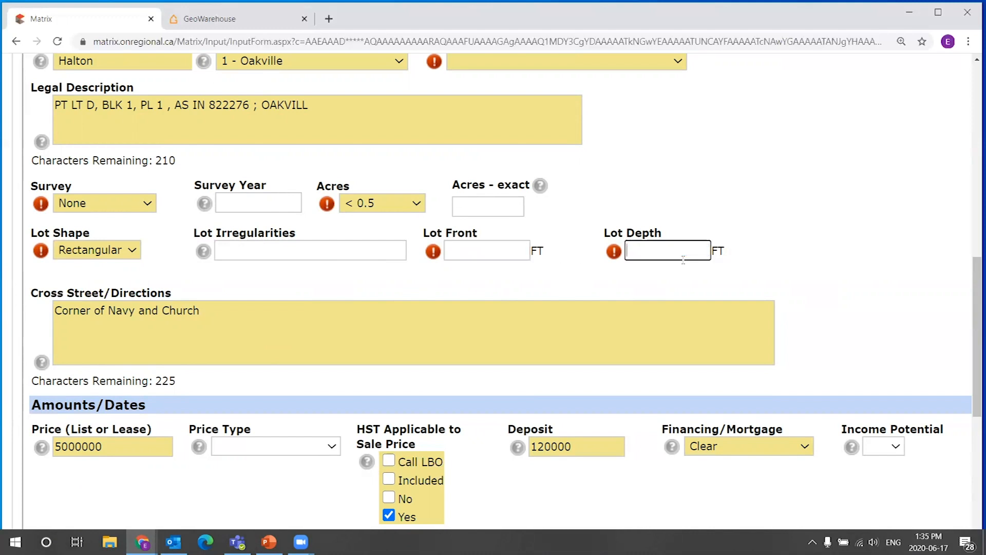
# Enter taxes of 20000 for tax year 2019 and validate the listing.
pyautogui.scroll(-2, 511, 267)
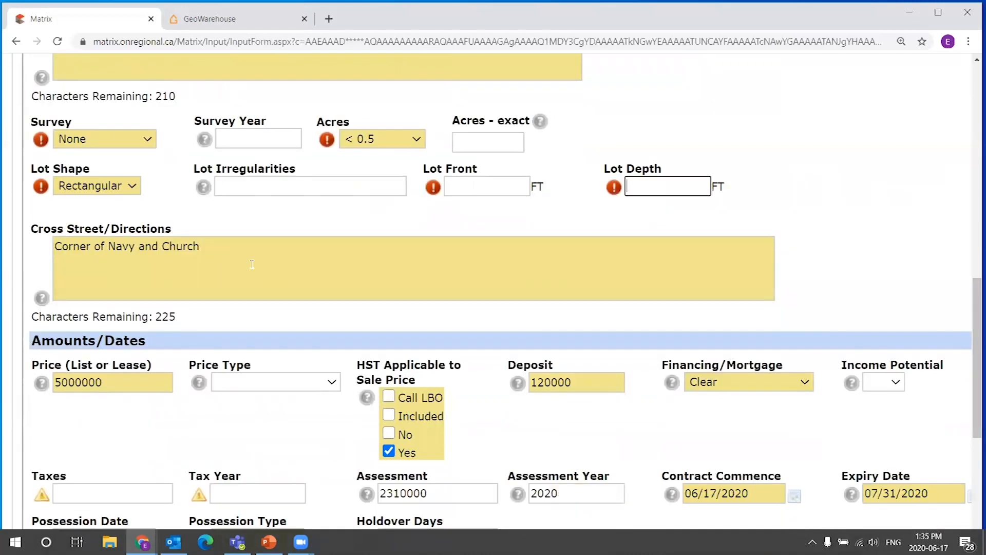
pyautogui.scroll(-1, 253, 227)
pyautogui.click(147, 426)
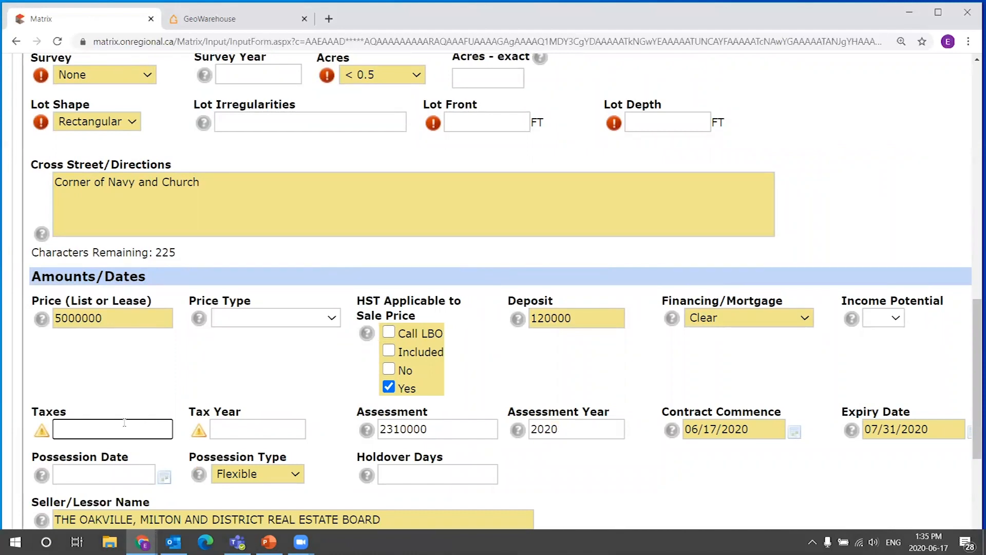
pyautogui.scroll(-1, 147, 425)
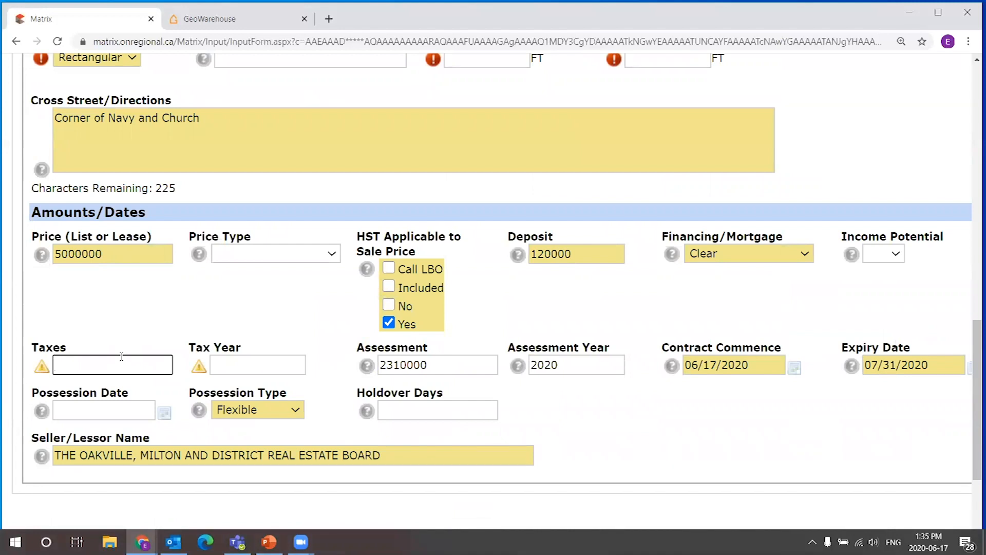
pyautogui.write('20')
pyautogui.press('BackSpace')
pyautogui.press('BackSpace')
pyautogui.click(224, 362)
pyautogui.write('2019')
pyautogui.write('20000')
pyautogui.scroll(-3, 181, 372)
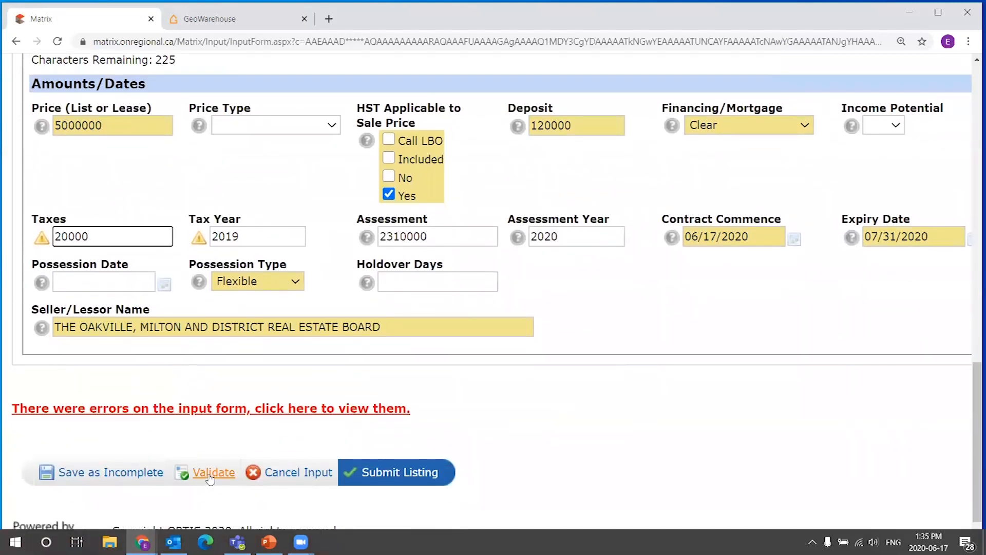
pyautogui.click(212, 474)
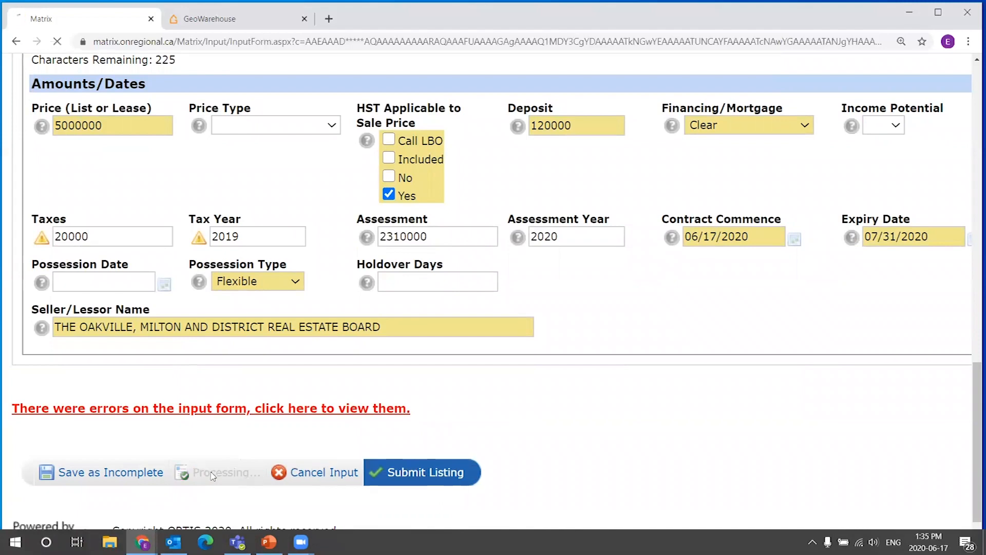
pyautogui.scroll(-6, 782, 346)
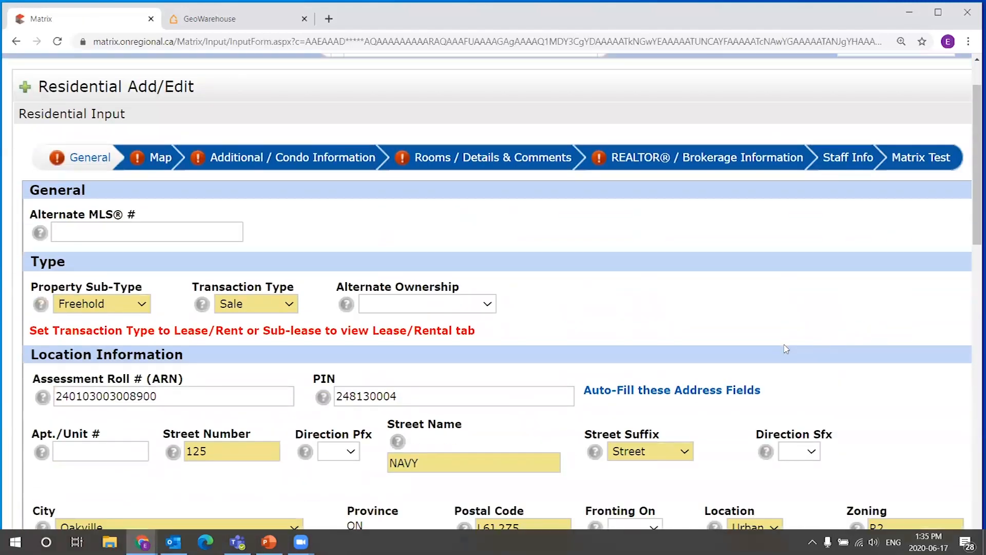
pyautogui.scroll(-5, 695, 296)
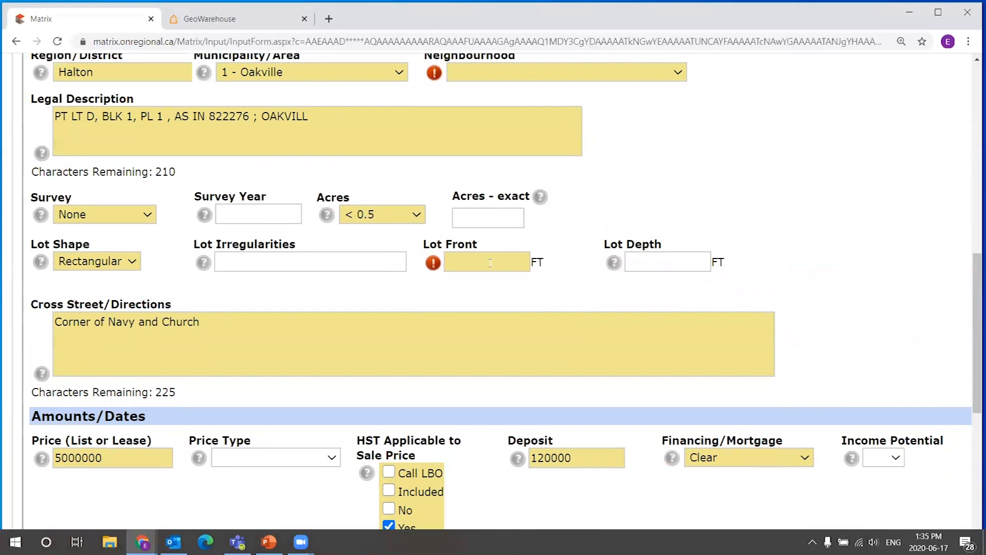
pyautogui.click(490, 263)
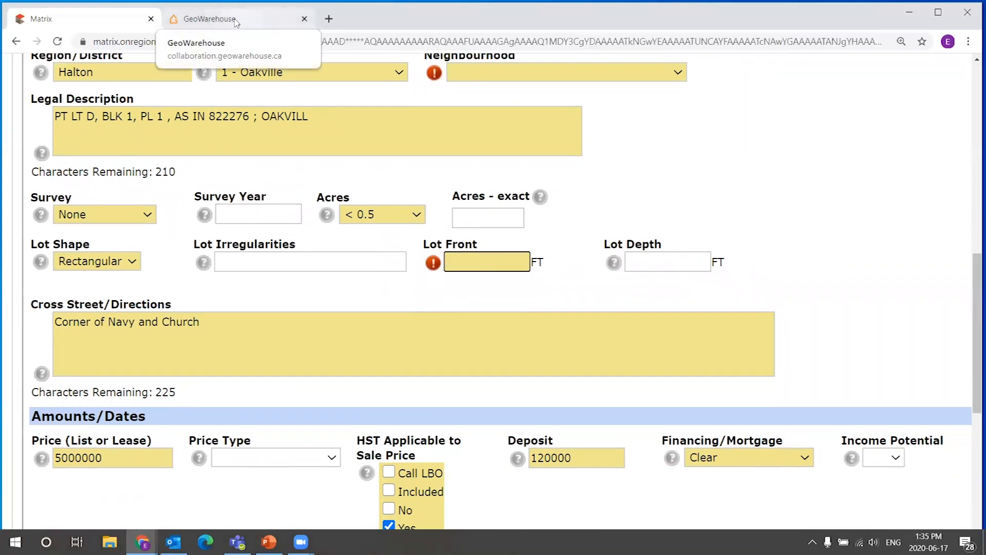
pyautogui.click(236, 22)
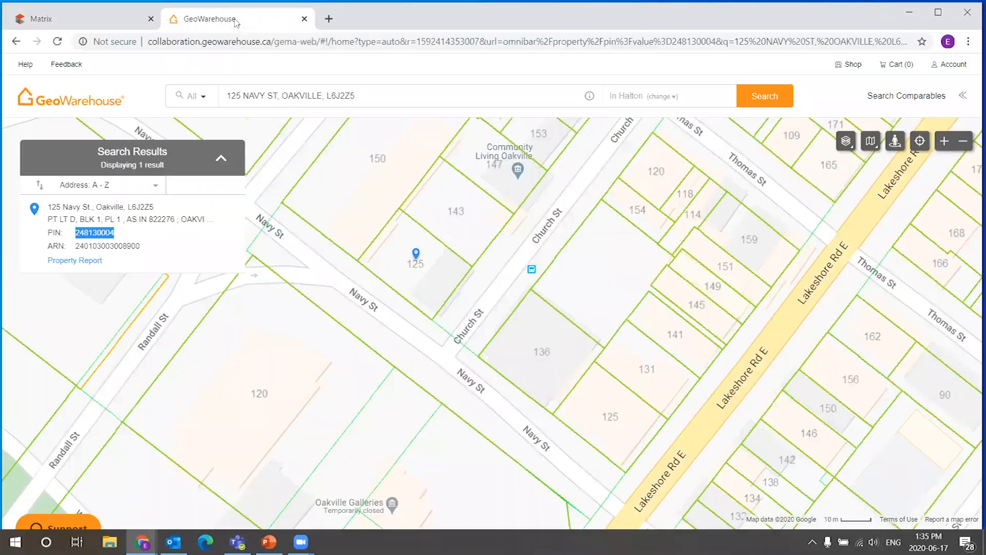
pyautogui.click(75, 262)
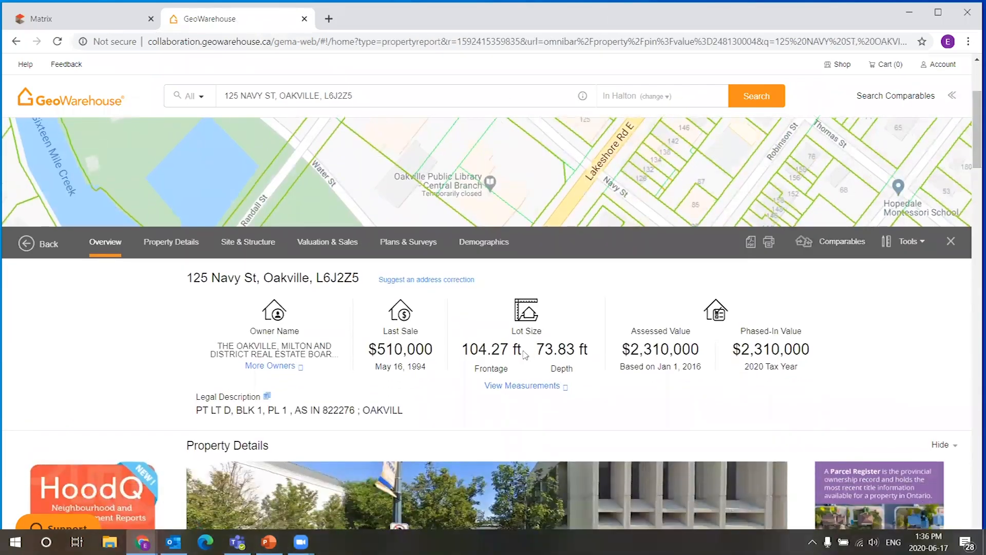
pyautogui.moveTo(523, 353); pyautogui.dragTo(461, 351)
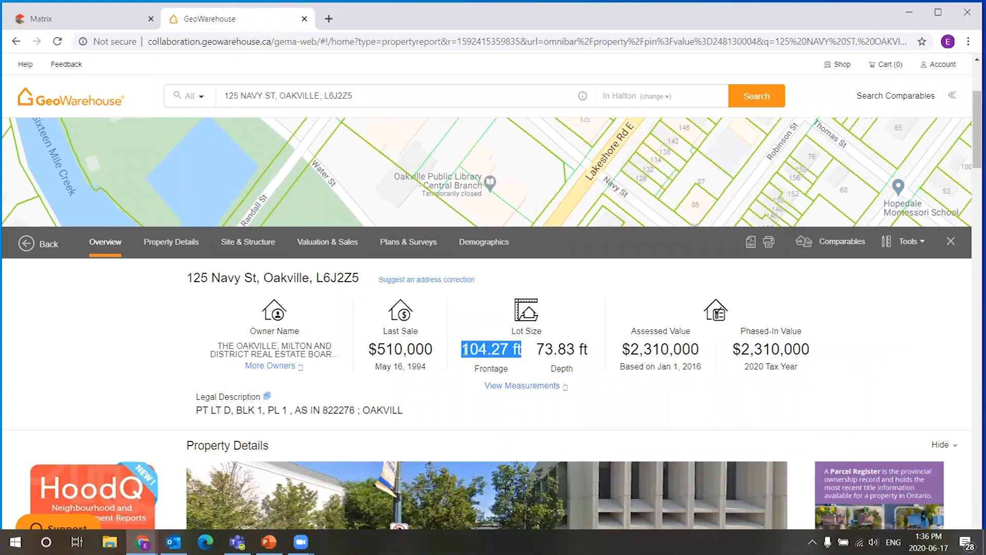
pyautogui.rightClick(497, 350)
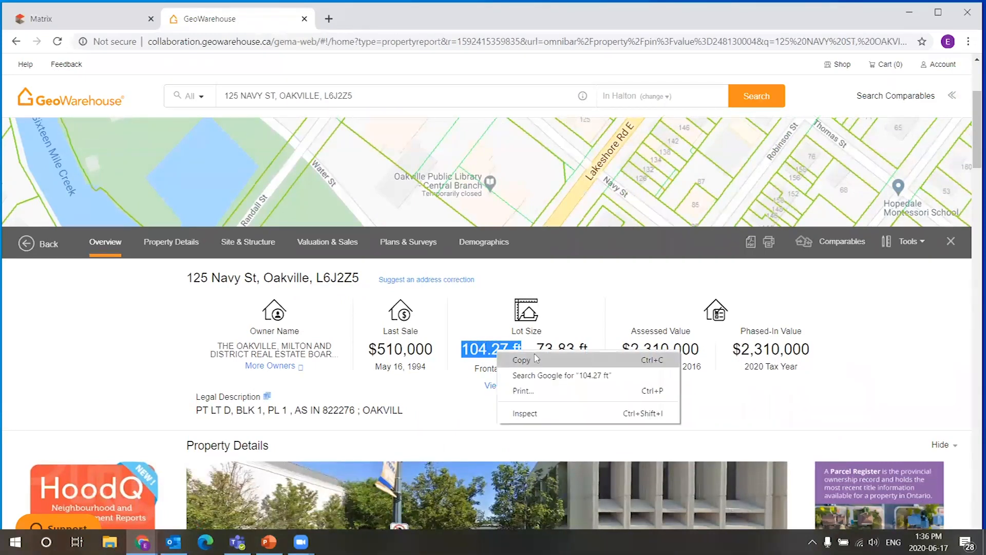
pyautogui.click(516, 361)
# Paste the frontage into Lot Front as 104.27.
pyautogui.click(77, 18)
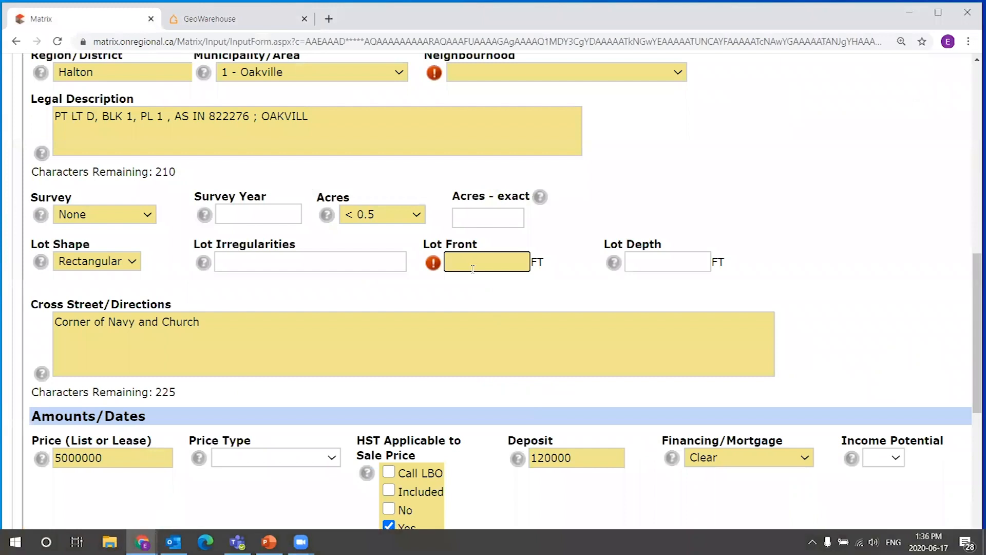
pyautogui.rightClick(475, 263)
pyautogui.click(517, 363)
pyautogui.doubleClick(489, 262)
pyautogui.press('BackSpace')
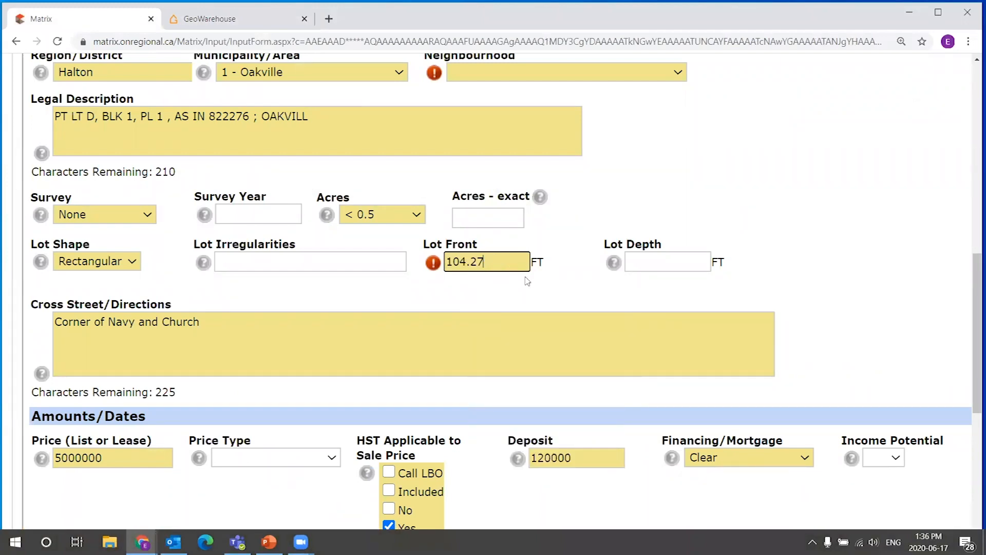
# Copy the 73.83 ft depth from the GeoWarehouse report and paste it into Lot Depth.
pyautogui.click(226, 19)
pyautogui.click(557, 349)
pyautogui.doubleClick(544, 350)
pyautogui.rightClick(561, 350)
pyautogui.click(578, 355)
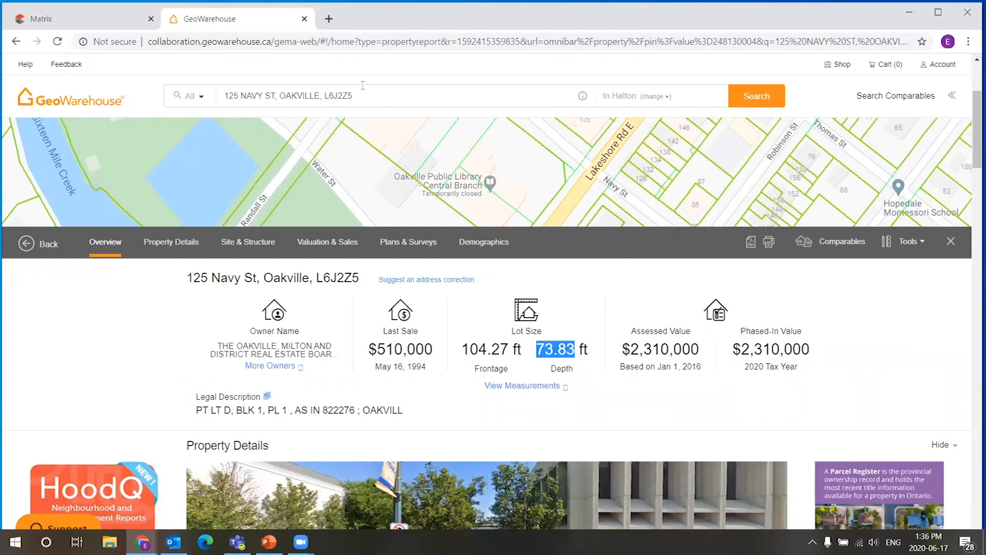
pyautogui.click(92, 19)
pyautogui.rightClick(640, 262)
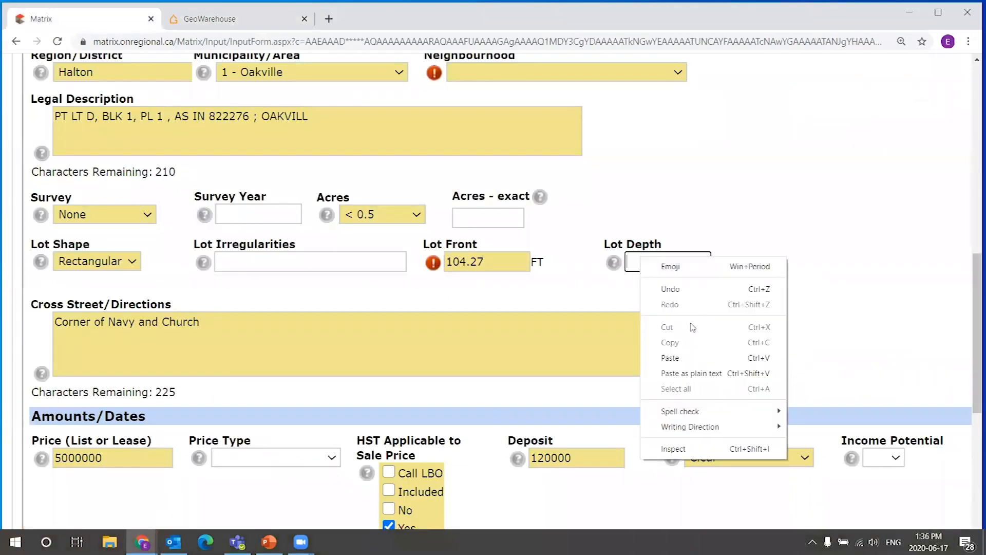
pyautogui.click(670, 357)
# Validate the listing again and review the updated form.
pyautogui.moveTo(976, 280); pyautogui.dragTo(977, 398)
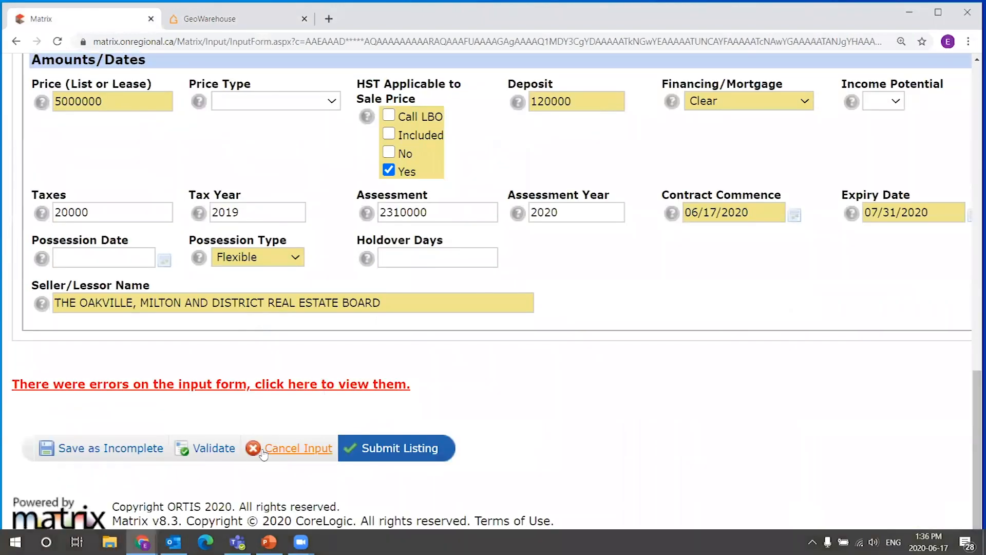
pyautogui.click(214, 450)
pyautogui.moveTo(971, 121); pyautogui.dragTo(947, 192)
pyautogui.scroll(1, 622, 292)
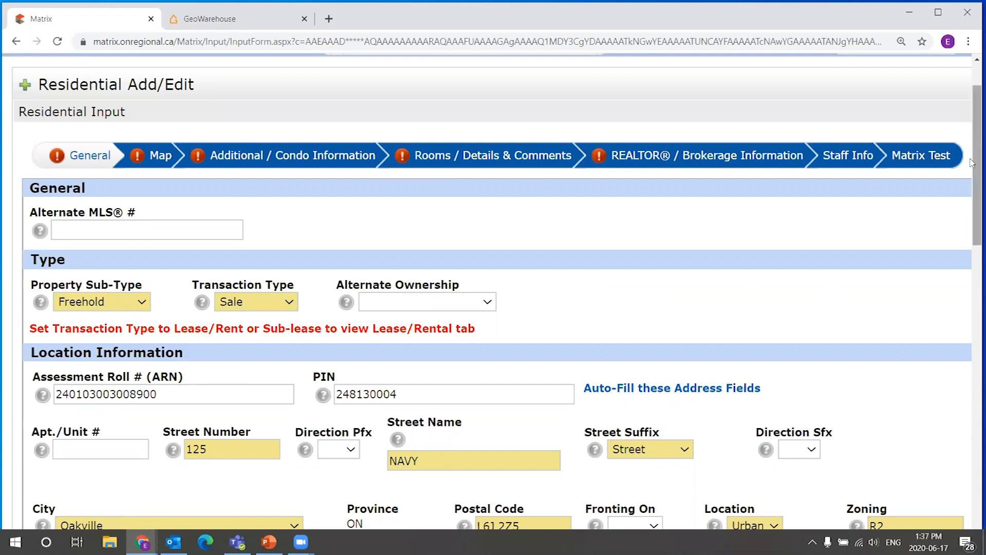
pyautogui.scroll(-12, 152, 435)
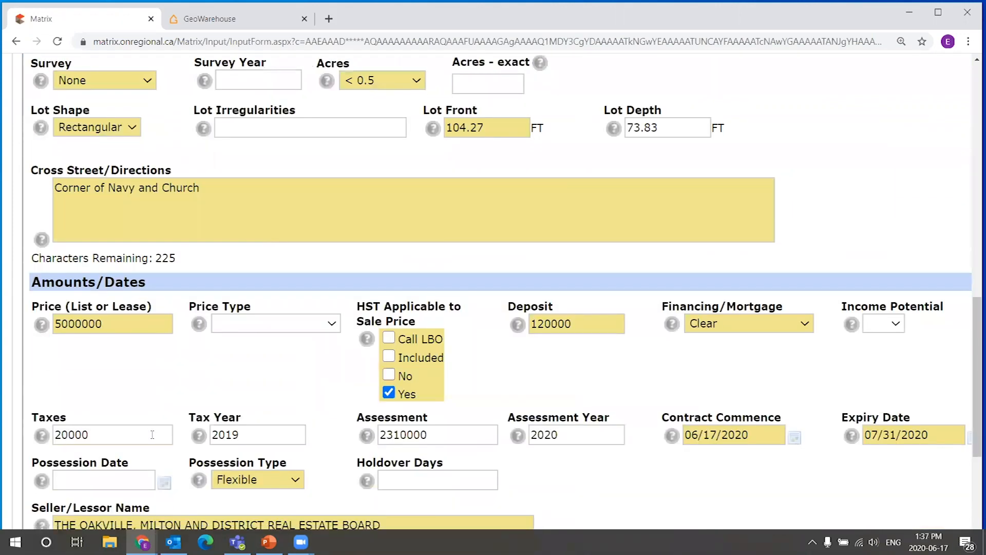
pyautogui.scroll(-4, 152, 434)
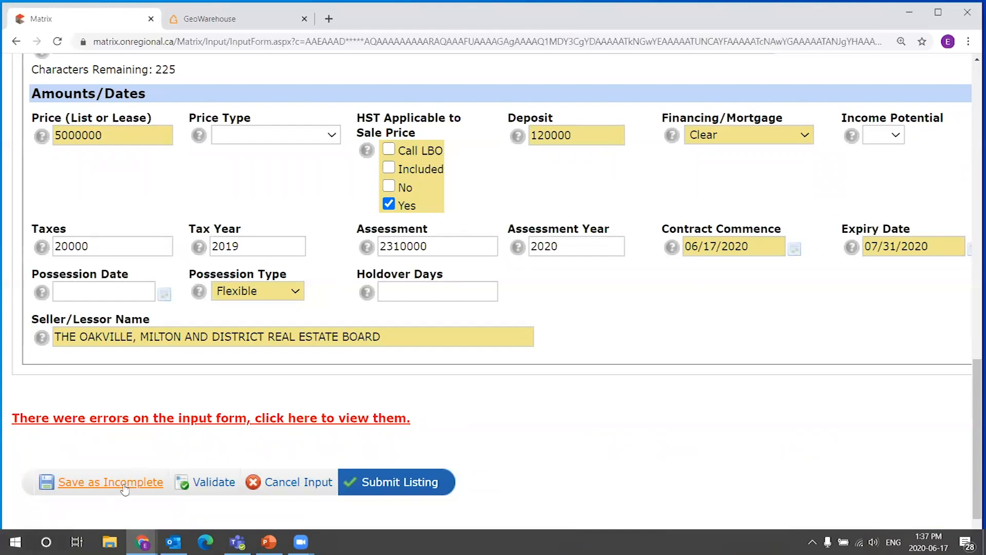
# Examine the Contract Commence date entry in the Amounts/Dates section.
pyautogui.moveTo(710, 246); pyautogui.dragTo(718, 246)
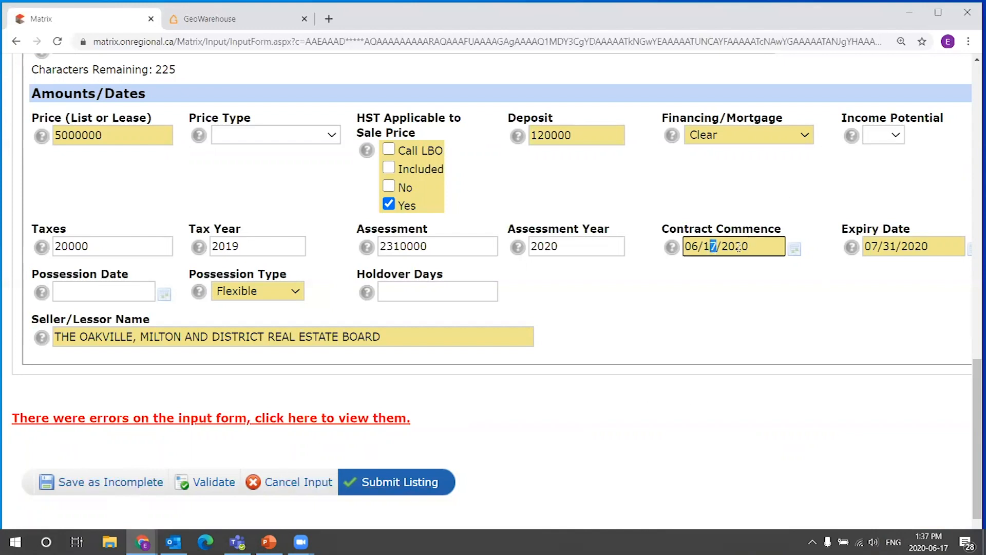
pyautogui.click(700, 245)
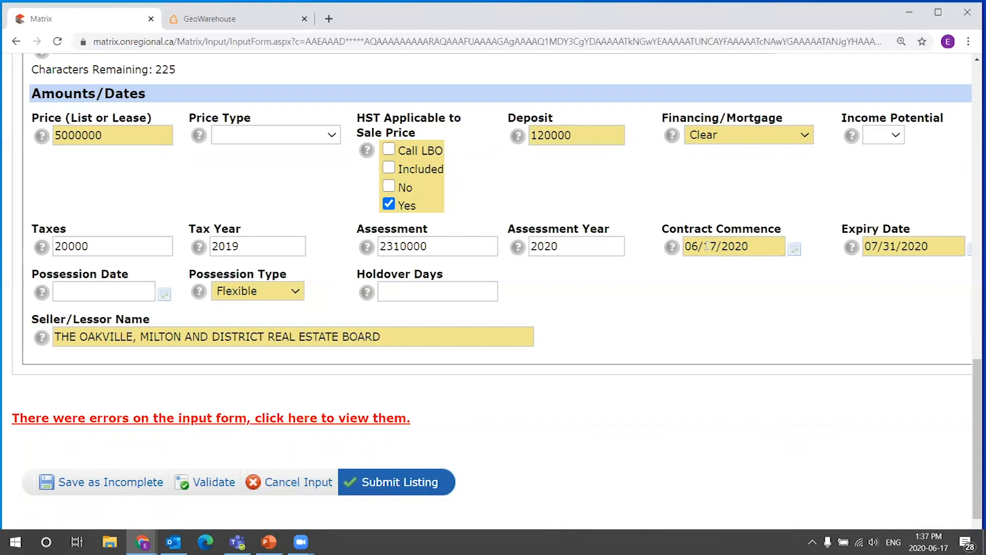
pyautogui.doubleClick(718, 247)
pyautogui.click(717, 287)
pyautogui.moveTo(704, 246); pyautogui.dragTo(751, 248)
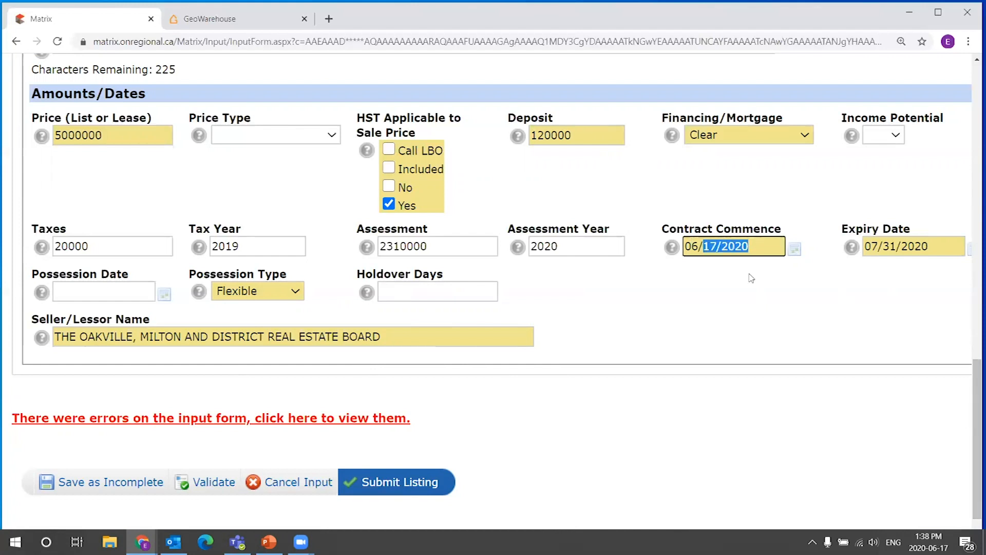
pyautogui.click(723, 272)
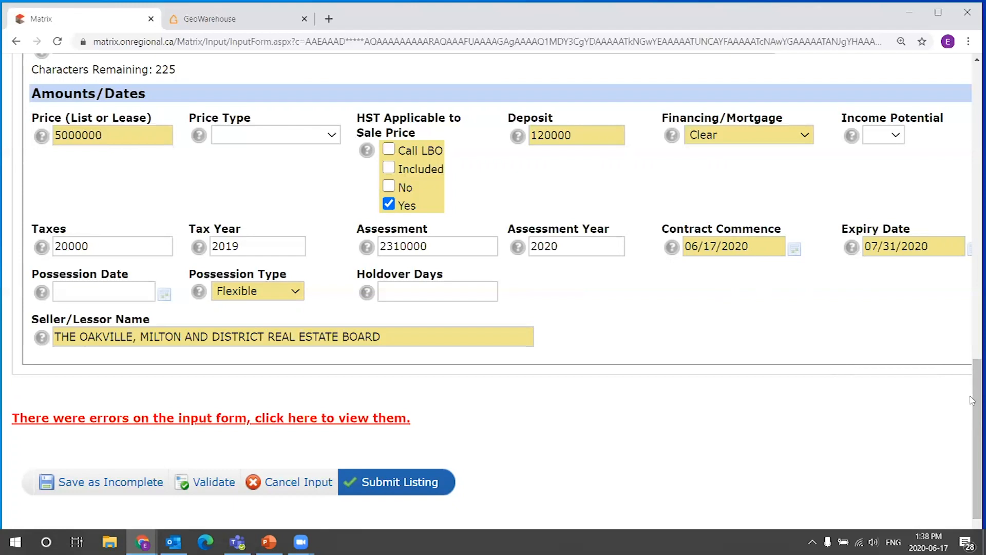
# Open the listing's Map section and select the Latitude and Longitude fields.
pyautogui.scroll(4, 974, 398)
pyautogui.scroll(15, 955, 209)
pyautogui.scroll(-3, 945, 154)
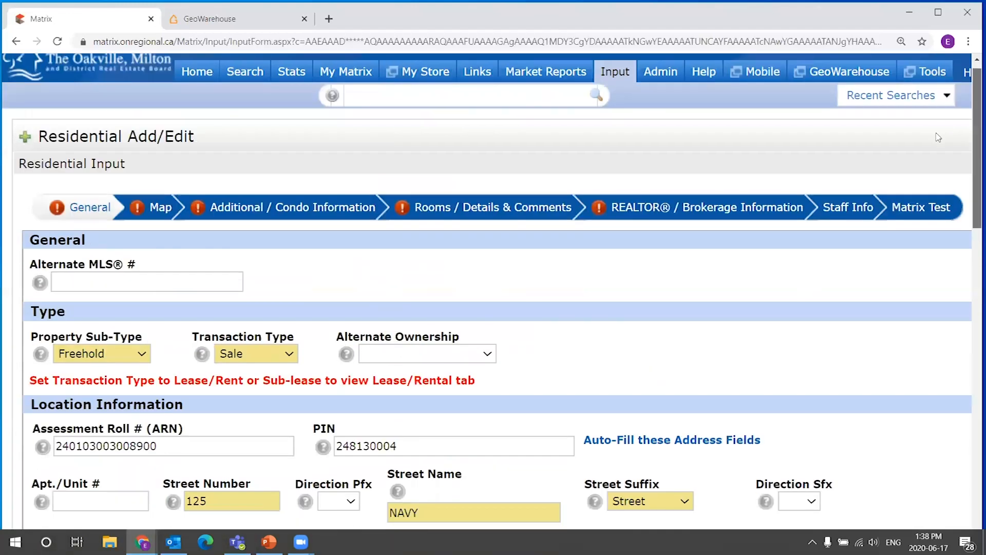
pyautogui.scroll(1, 948, 156)
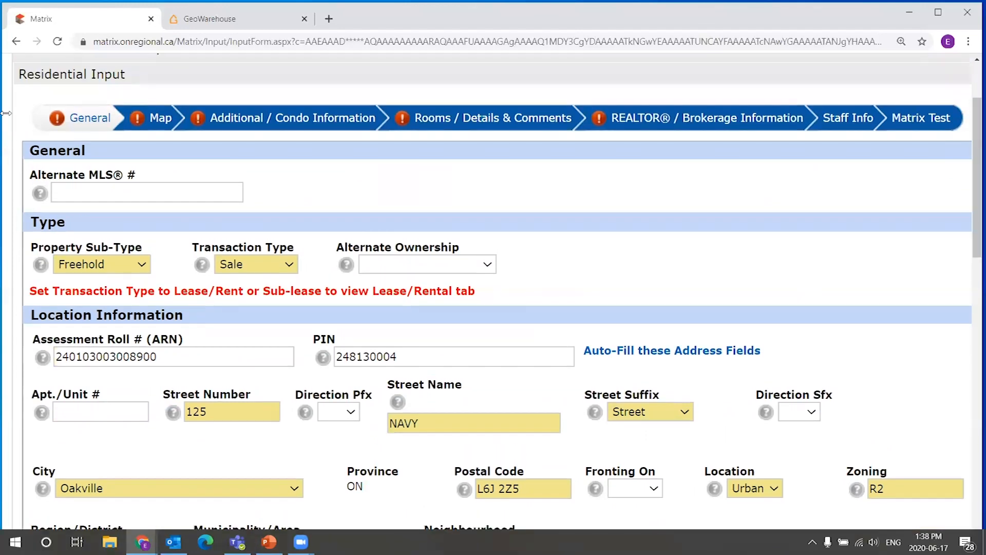
pyautogui.click(162, 121)
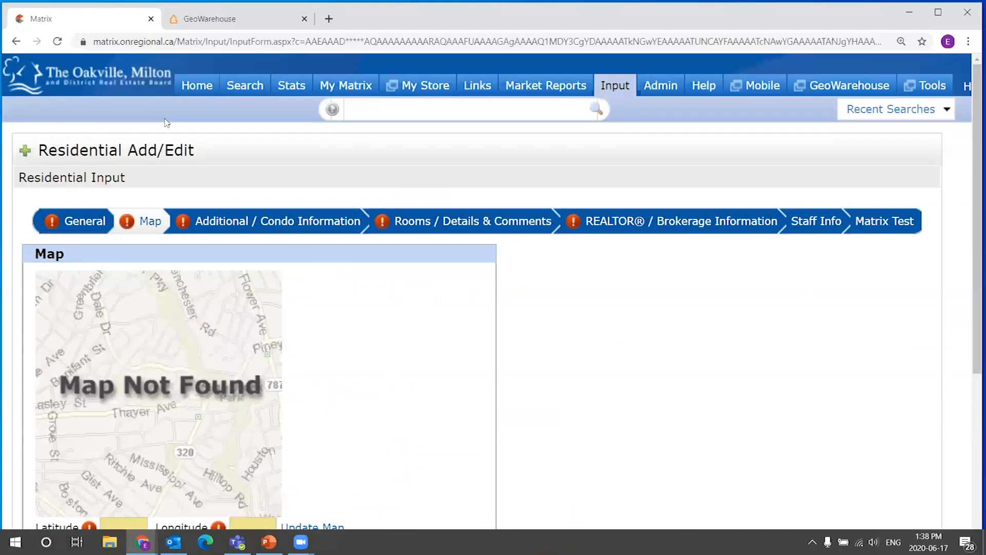
pyautogui.scroll(-2, 480, 265)
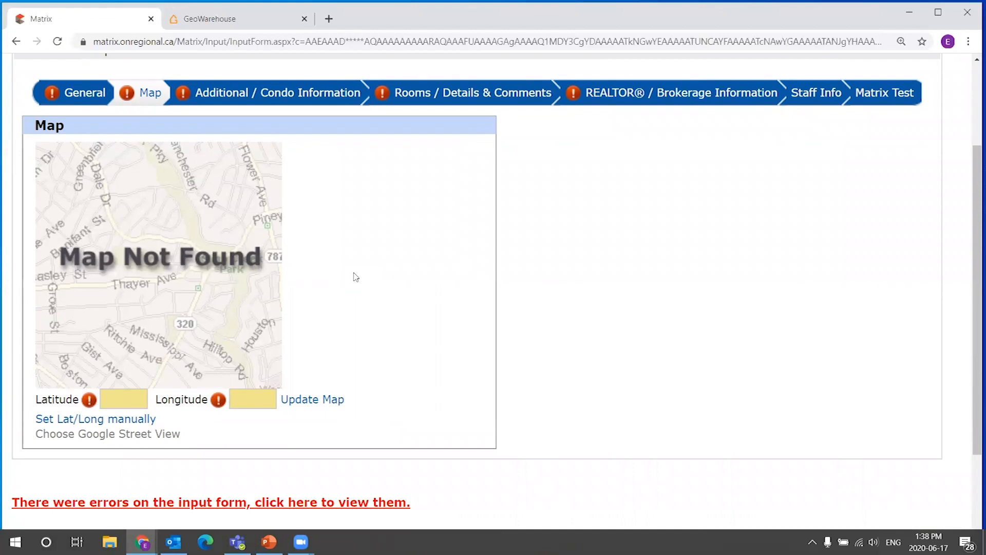
pyautogui.click(123, 400)
pyautogui.click(260, 405)
# Open realtor.ca in a new tab and search residential listings for Oakville.
pyautogui.click(329, 19)
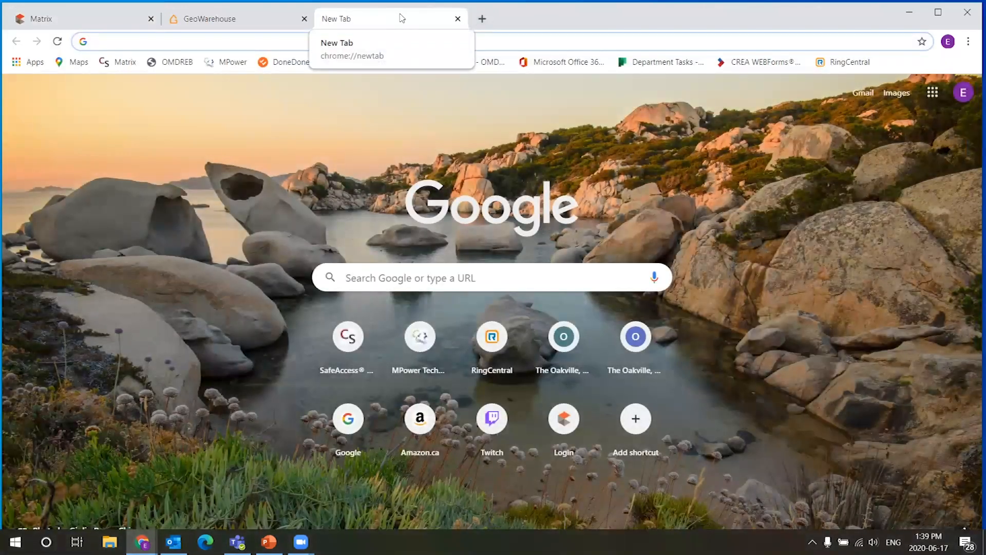
pyautogui.write('re')
pyautogui.press('Return')
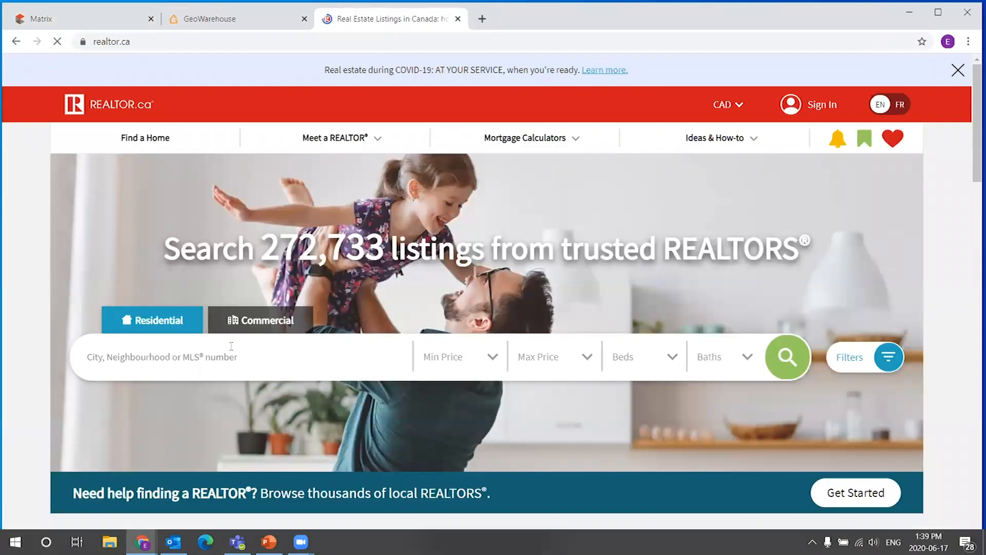
pyautogui.click(222, 355)
pyautogui.write('oak')
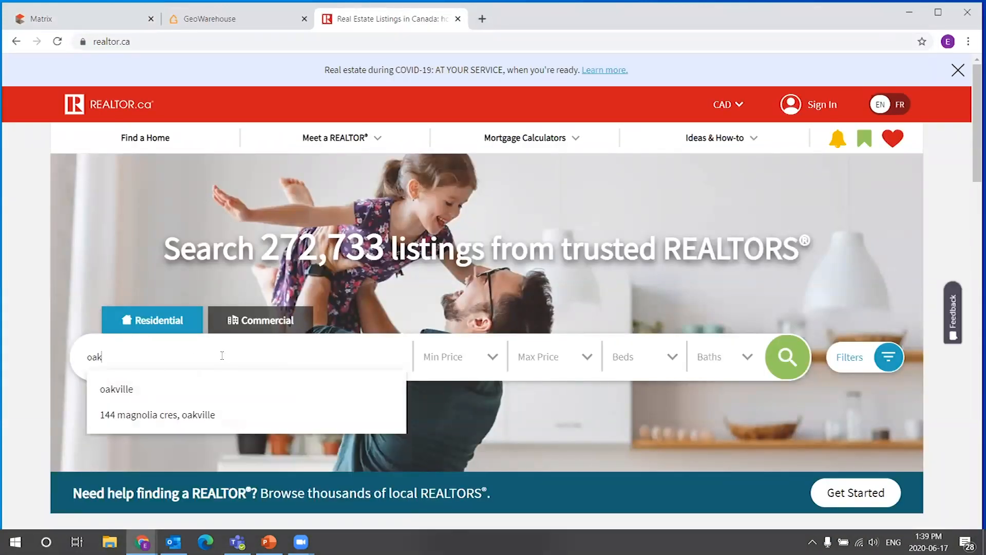
pyautogui.click(154, 390)
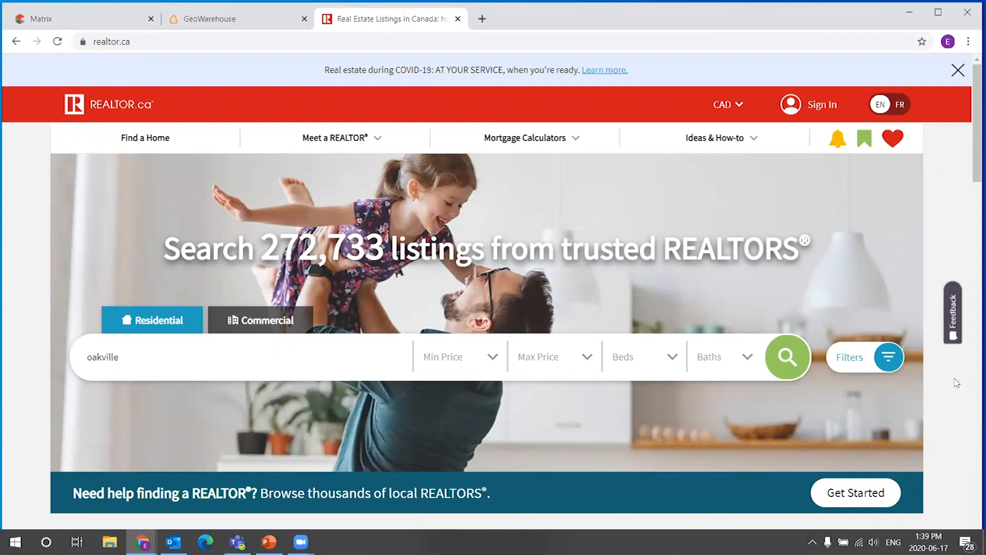
pyautogui.click(780, 364)
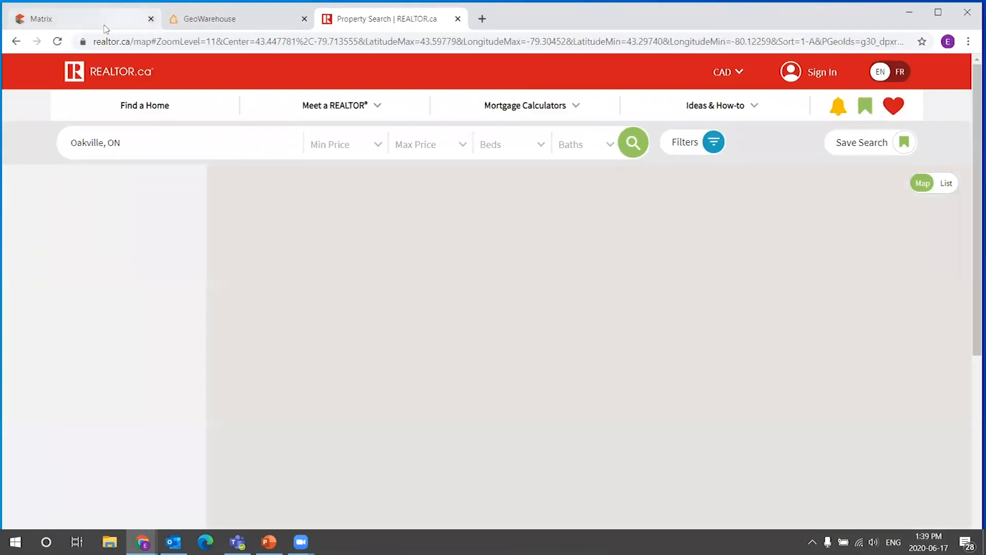
# Zoom and pan the realtor.ca results map to examine where the listing clusters are placed.
pyautogui.click(104, 20)
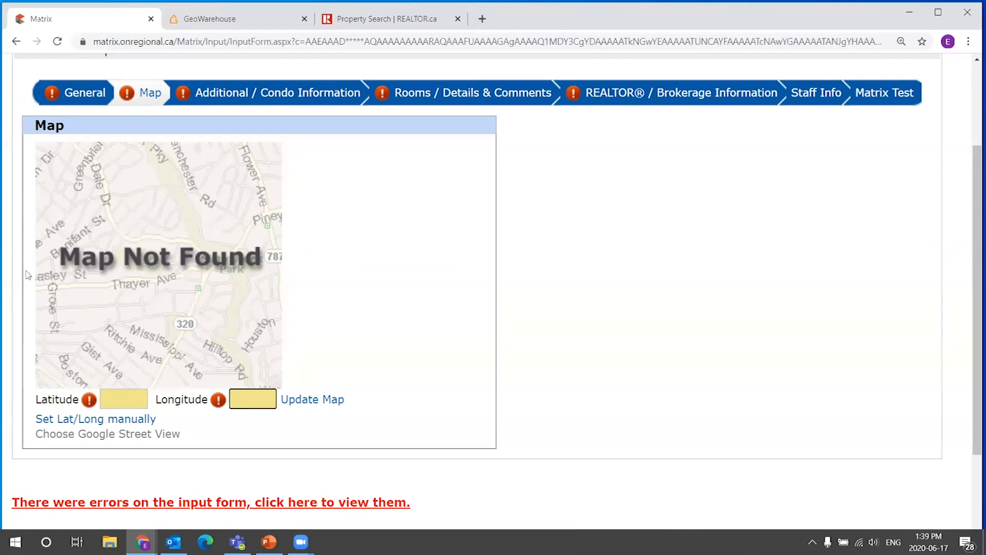
pyautogui.click(443, 15)
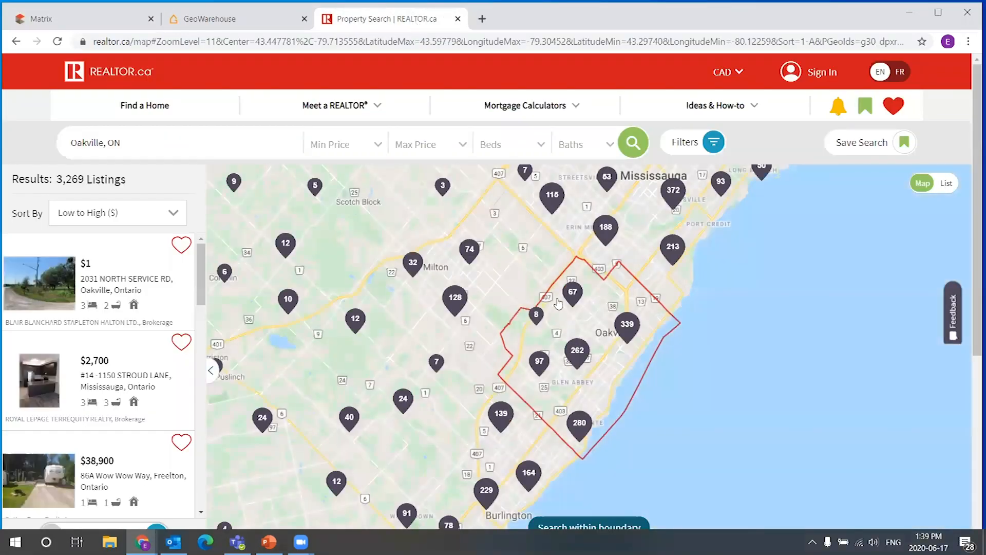
pyautogui.scroll(-3, 662, 359)
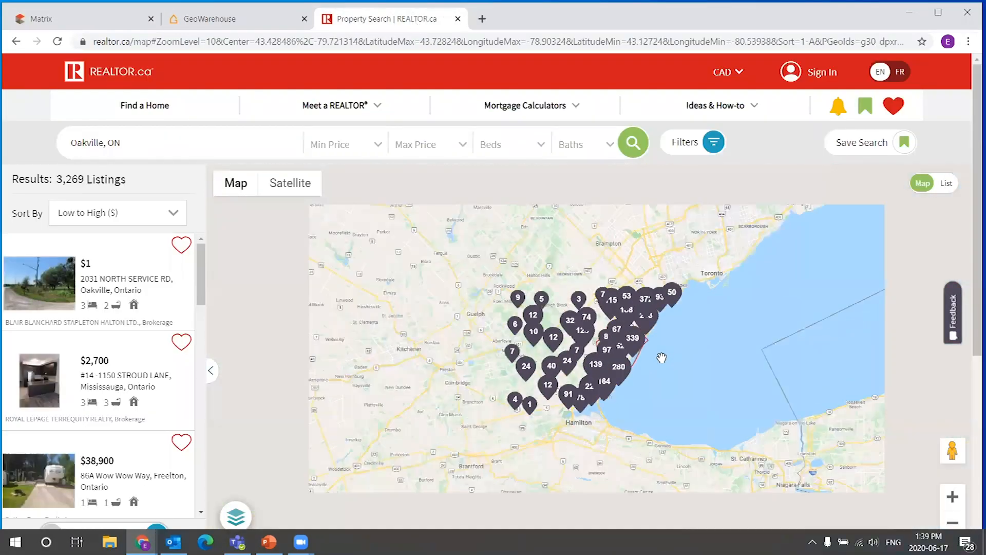
pyautogui.scroll(-3, 662, 358)
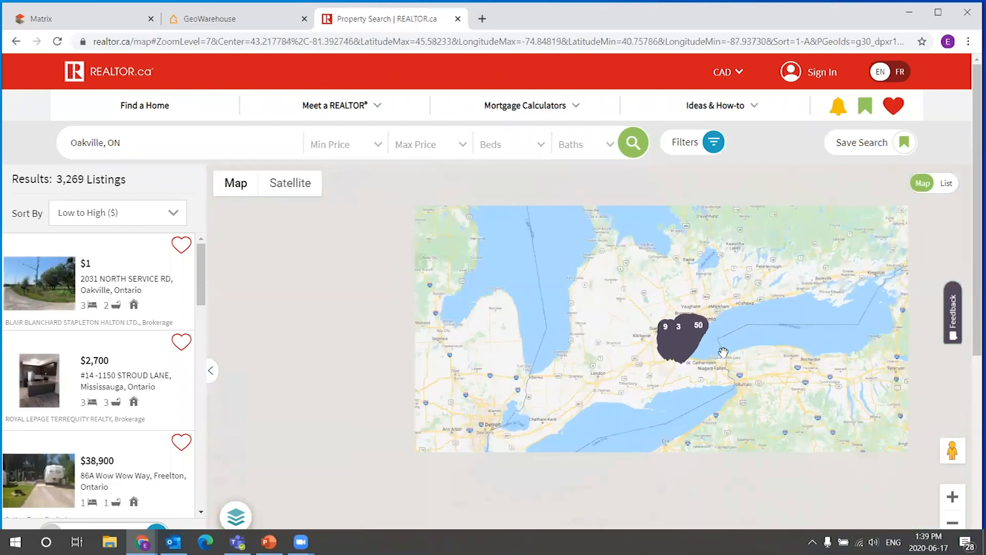
pyautogui.scroll(-2, 723, 352)
pyautogui.moveTo(724, 358)
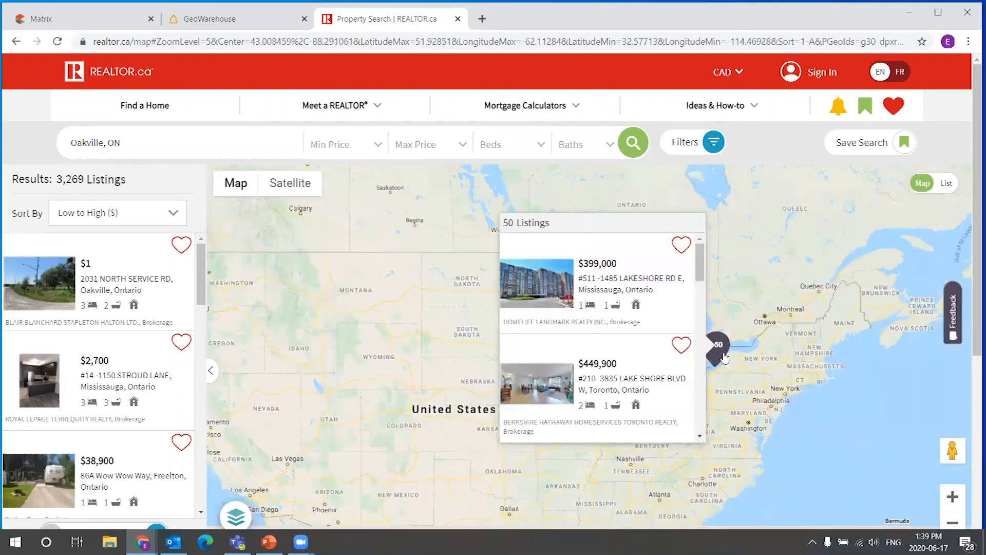
pyautogui.scroll(-1, 724, 358)
pyautogui.scroll(-1, 606, 269)
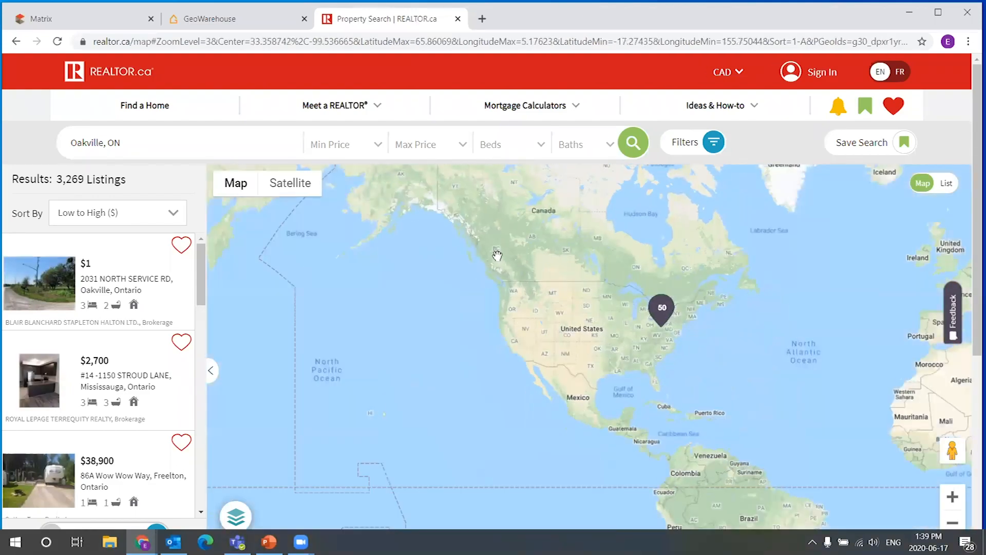
pyautogui.scroll(-1, 397, 250)
pyautogui.moveTo(335, 248); pyautogui.dragTo(560, 258)
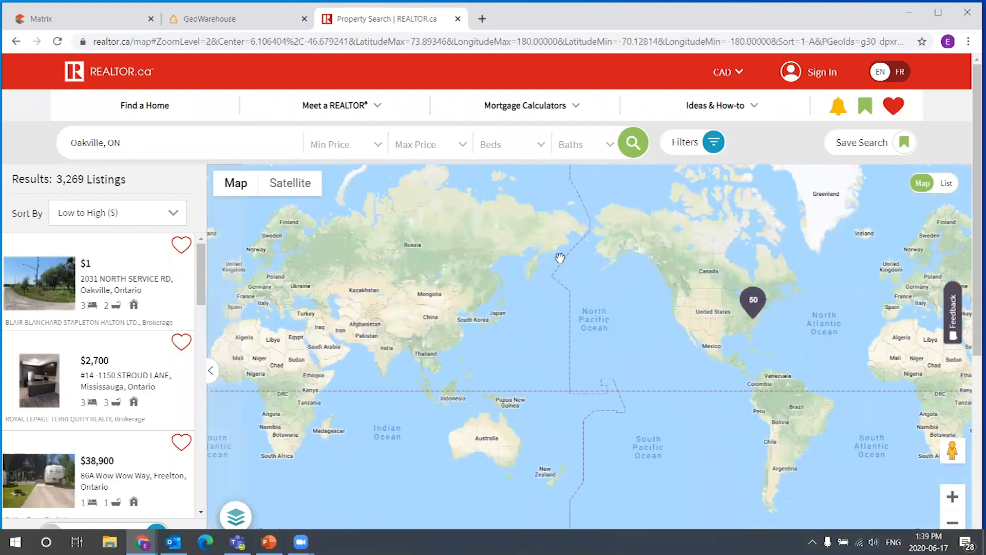
pyautogui.scroll(-1, 560, 258)
pyautogui.scroll(1, 461, 243)
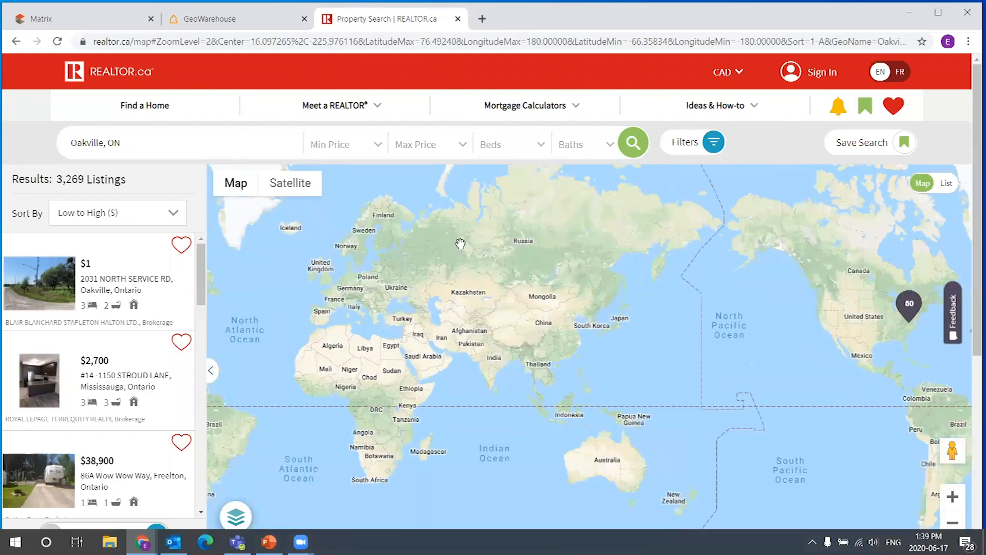
pyautogui.scroll(1, 460, 244)
pyautogui.scroll(1, 597, 253)
pyautogui.moveTo(705, 363); pyautogui.dragTo(582, 299)
pyautogui.scroll(1, 542, 329)
pyautogui.moveTo(519, 327); pyautogui.dragTo(580, 321)
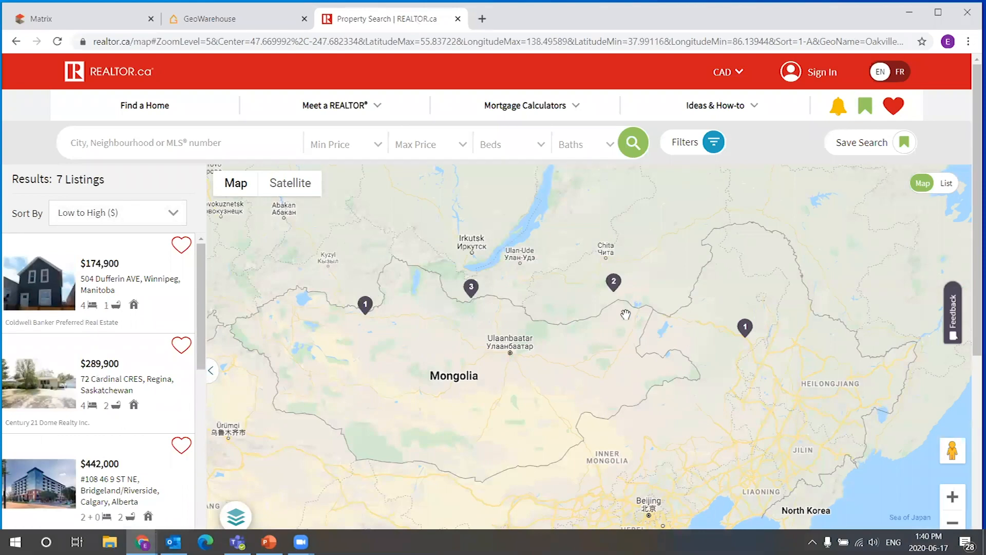
# Inspect the listing clusters shown over Mongolia on the results map.
pyautogui.scroll(1, 542, 310)
pyautogui.moveTo(452, 286); pyautogui.dragTo(711, 247)
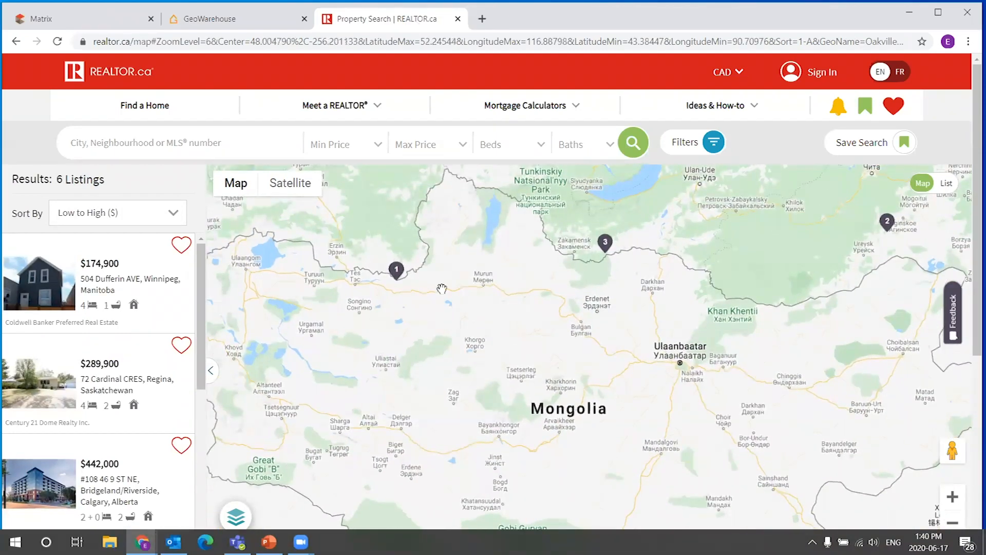
pyautogui.moveTo(900, 224); pyautogui.dragTo(811, 263)
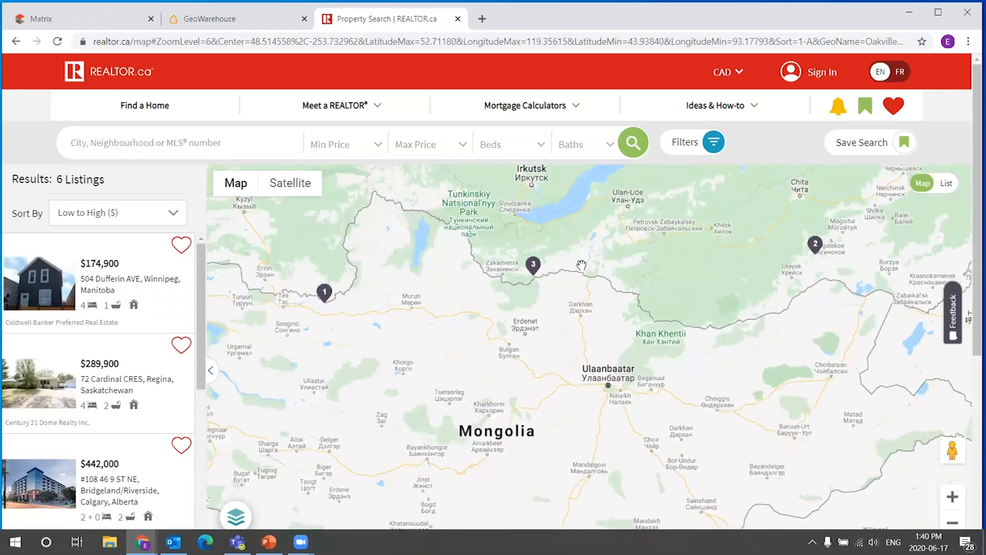
pyautogui.scroll(1, 580, 264)
pyautogui.scroll(2, 507, 264)
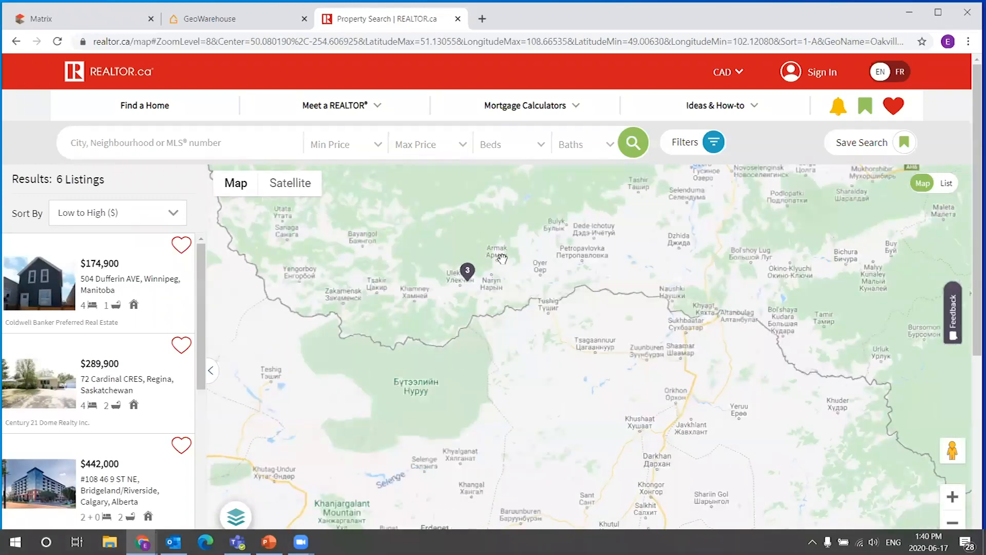
pyautogui.click(434, 287)
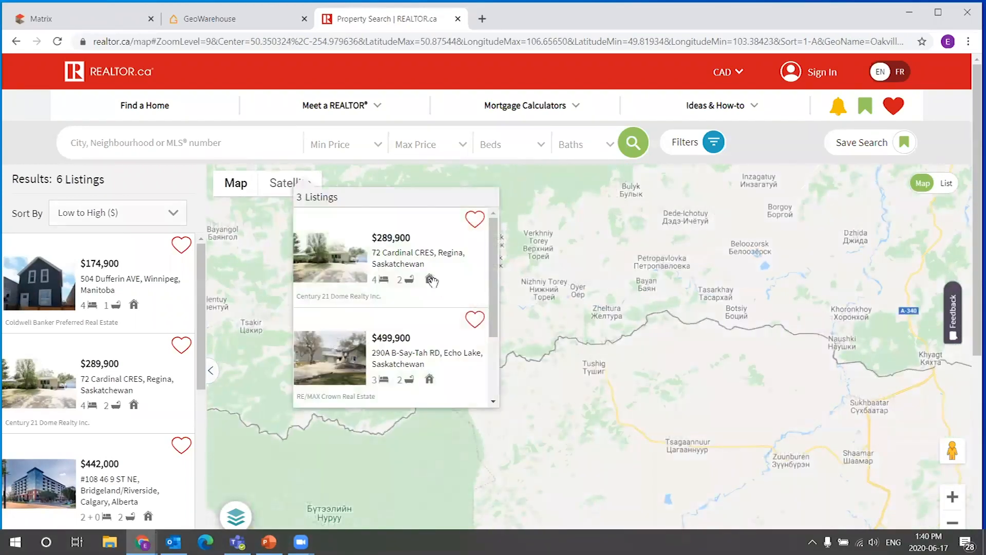
pyautogui.scroll(-1, 517, 322)
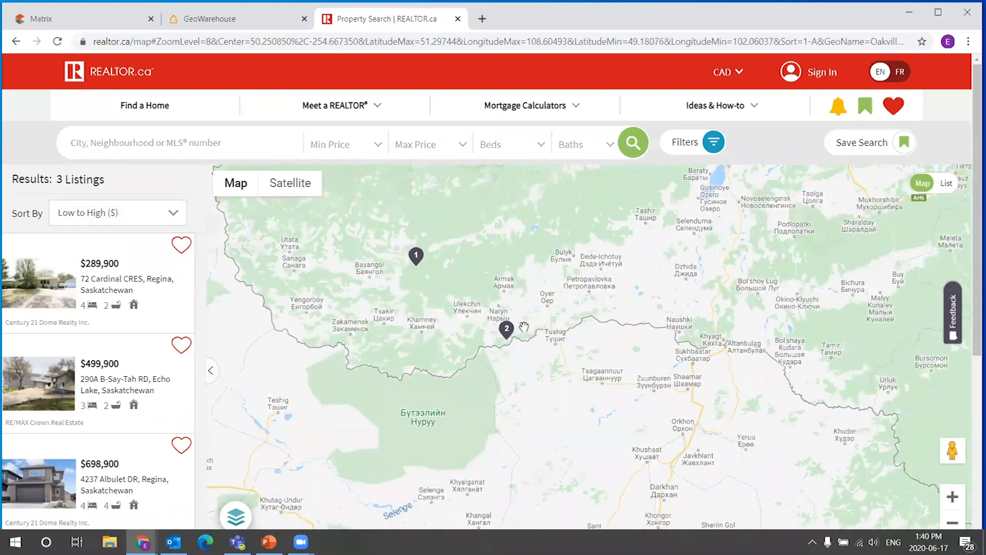
pyautogui.moveTo(508, 332)
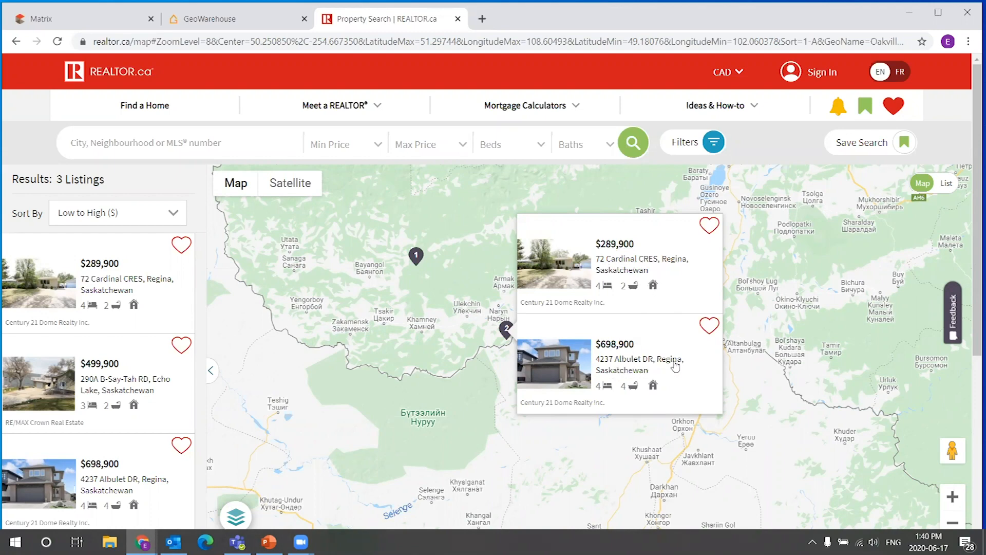
pyautogui.moveTo(842, 346); pyautogui.dragTo(416, 274)
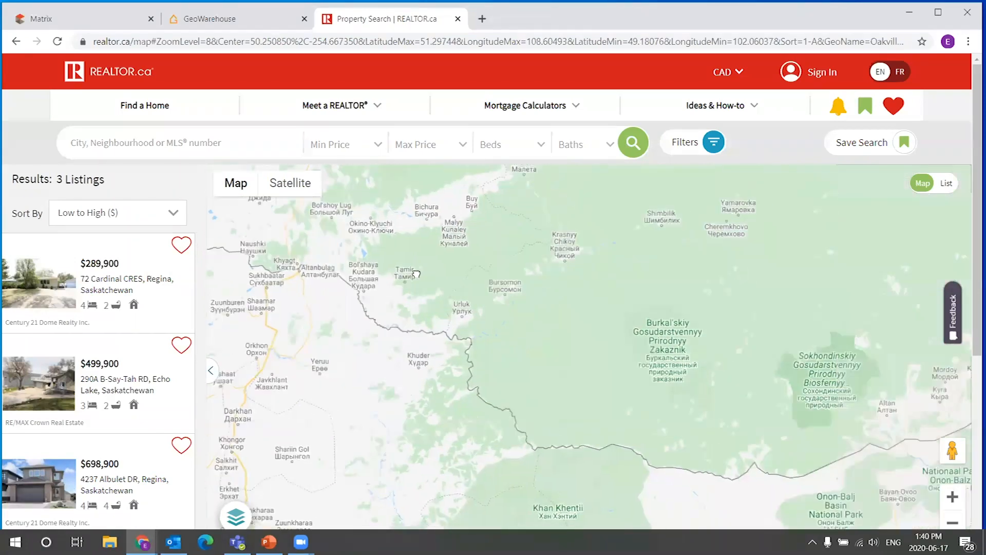
pyautogui.moveTo(878, 429); pyautogui.dragTo(627, 335)
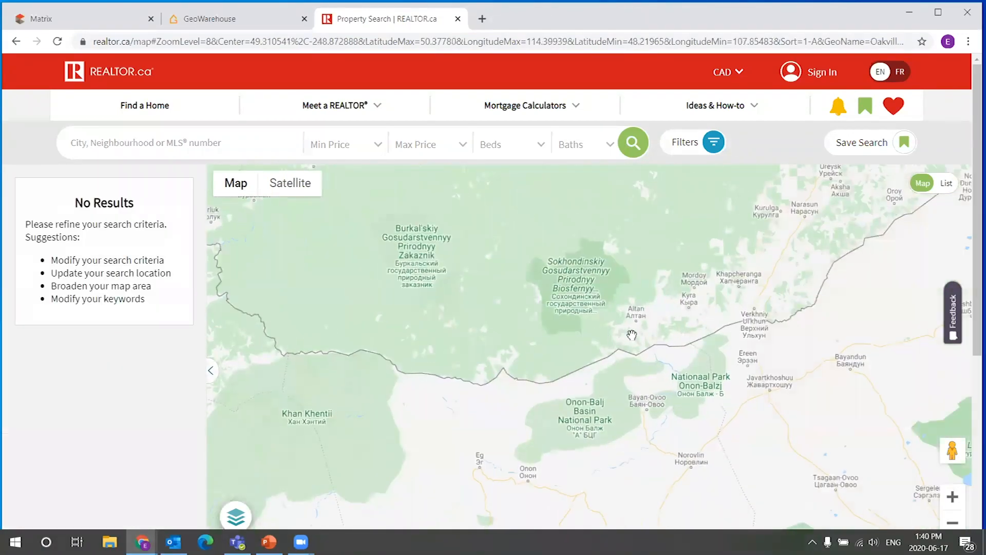
pyautogui.scroll(-1, 651, 331)
pyautogui.moveTo(657, 440); pyautogui.dragTo(800, 340)
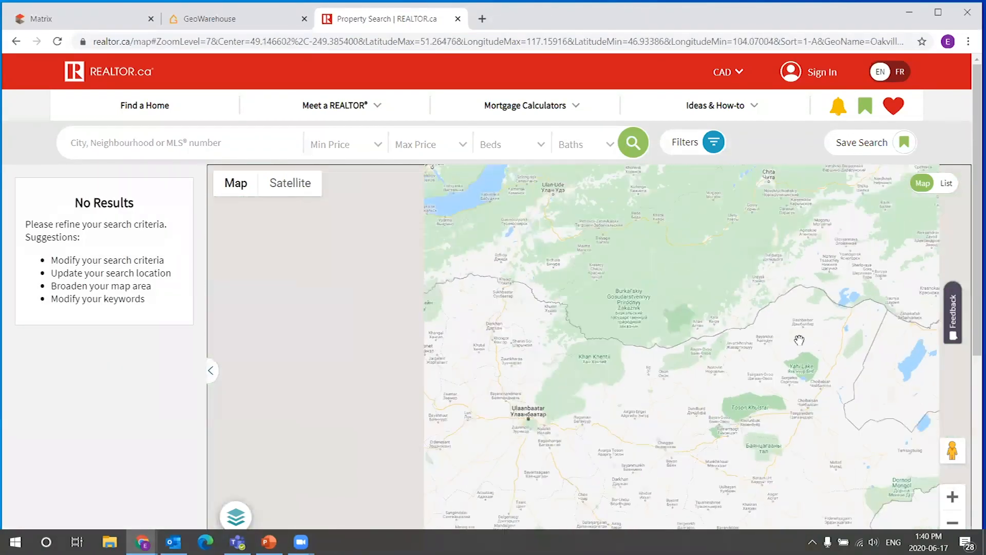
pyautogui.scroll(-2, 800, 340)
pyautogui.moveTo(559, 371); pyautogui.dragTo(704, 350)
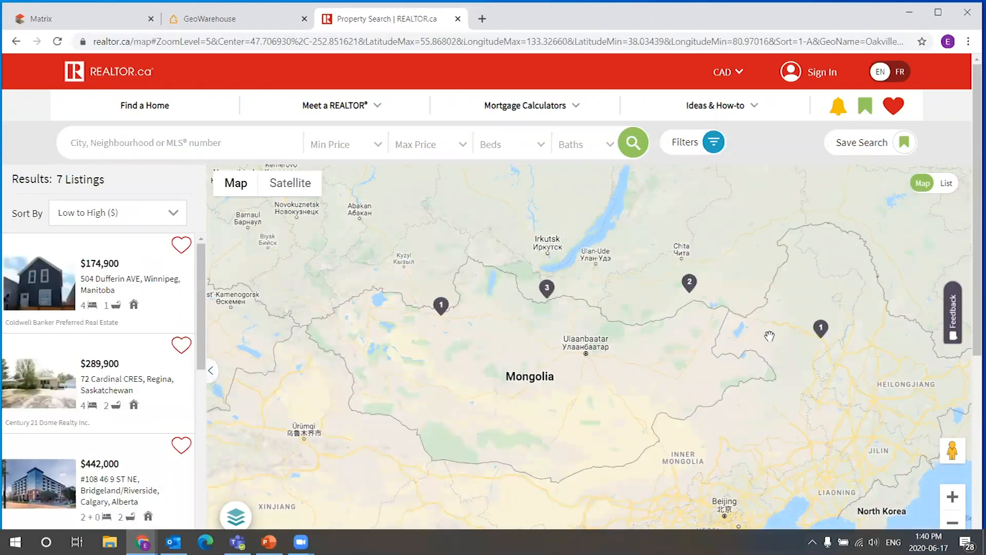
pyautogui.click(691, 291)
pyautogui.moveTo(719, 276); pyautogui.dragTo(583, 245)
pyautogui.click(568, 248)
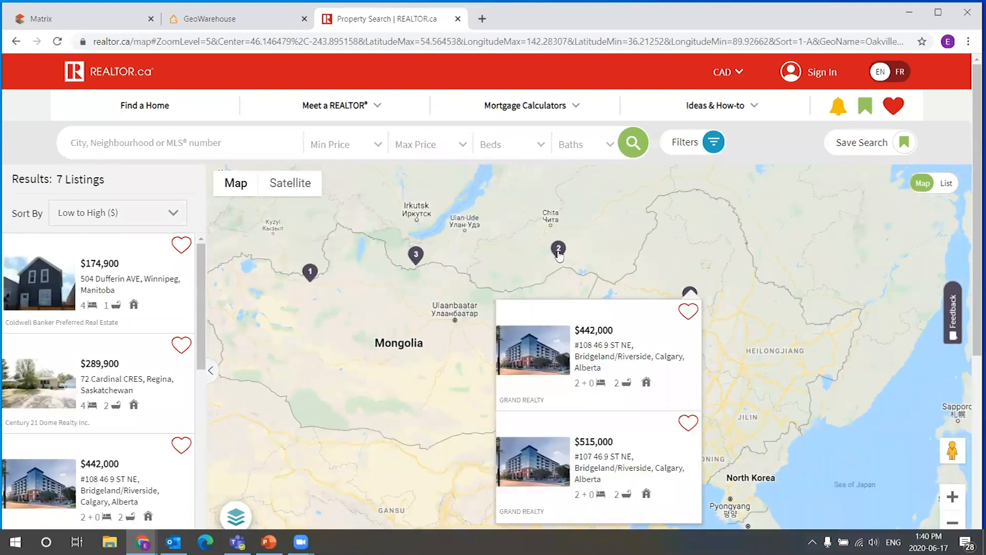
pyautogui.click(569, 248)
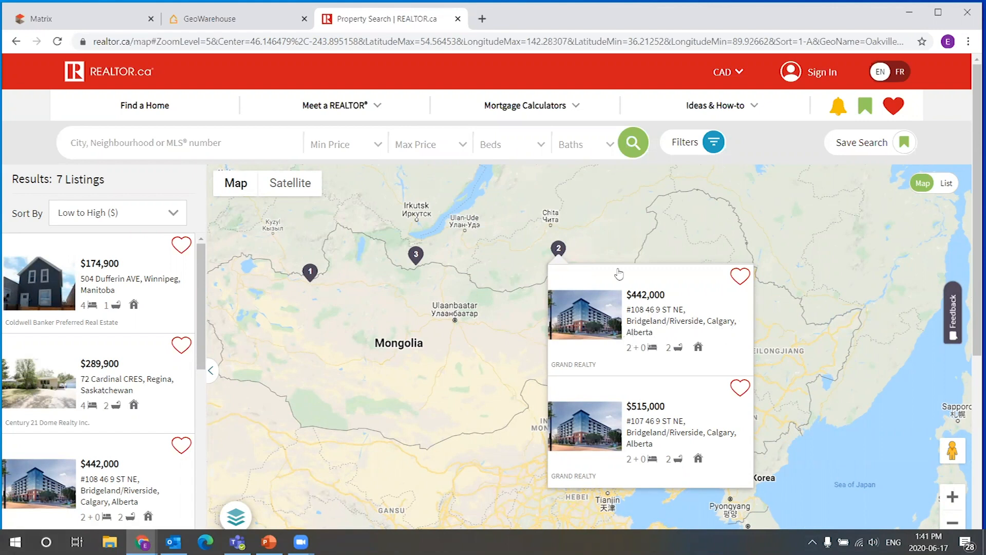
# Zoom out and pan the realtor.ca map to examine how the listing clusters spread across the continents.
pyautogui.moveTo(690, 307)
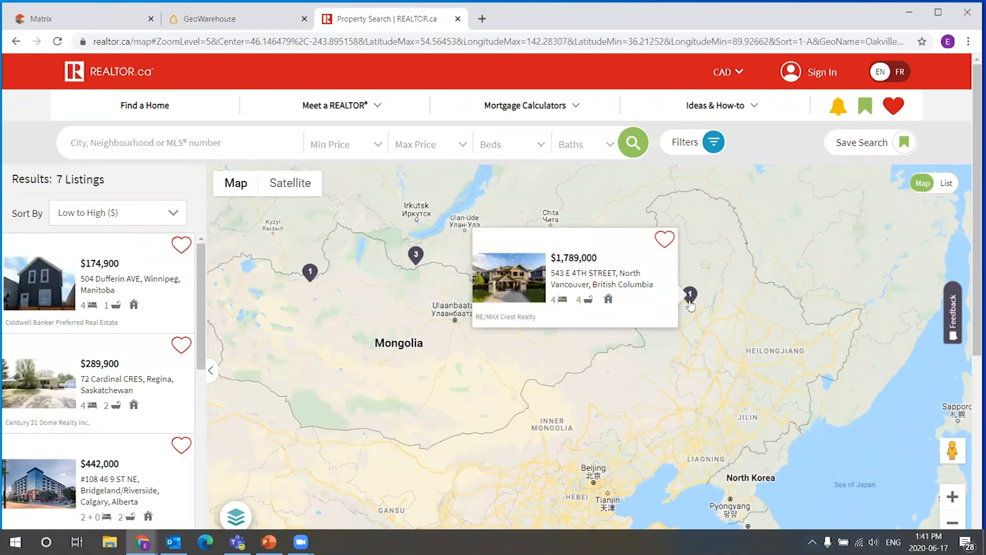
pyautogui.moveTo(431, 232); pyautogui.dragTo(515, 203)
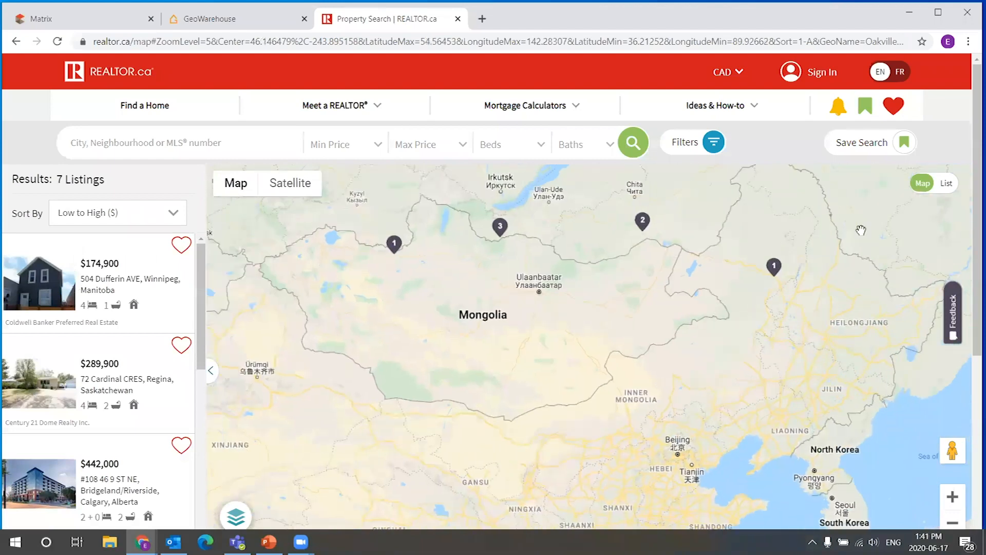
pyautogui.scroll(-1, 679, 319)
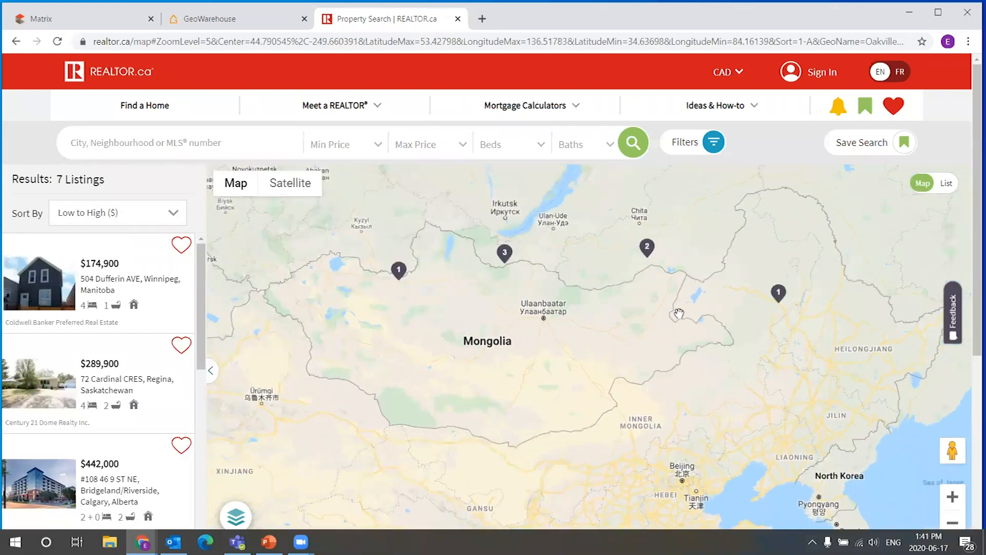
pyautogui.scroll(-1, 517, 295)
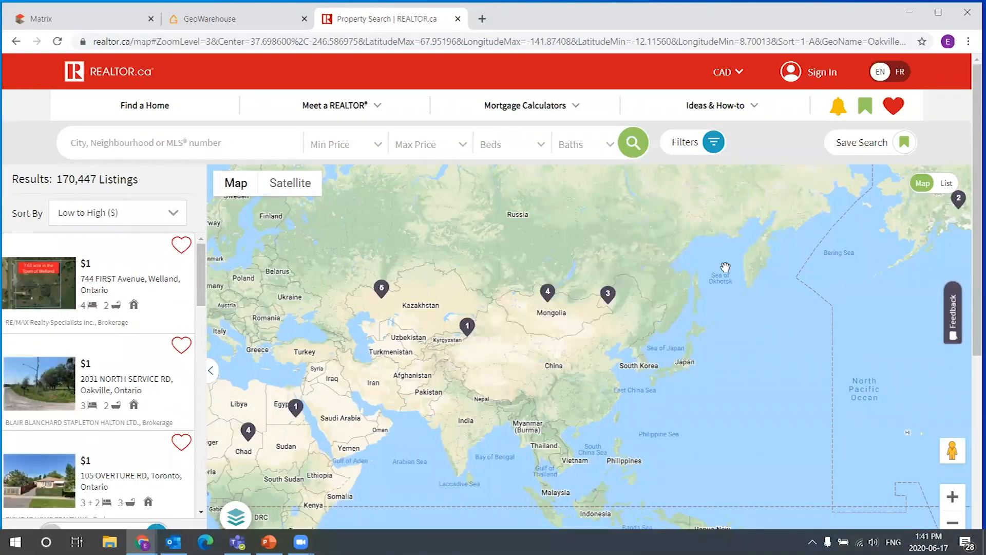
pyautogui.scroll(1, 709, 266)
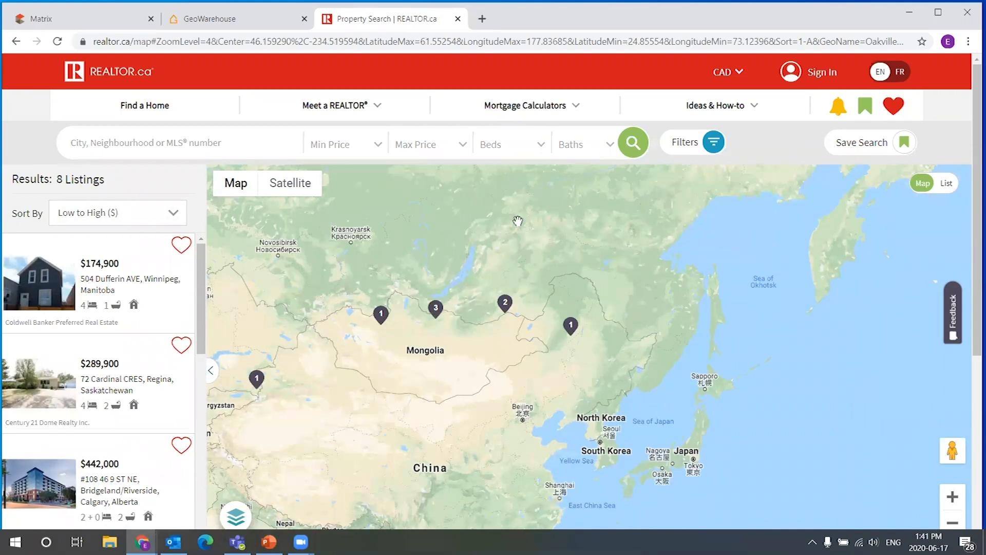
# Close the realtor.ca tab and open the listing's manual latitude/longitude map in Matrix.
pyautogui.click(458, 20)
pyautogui.click(92, 19)
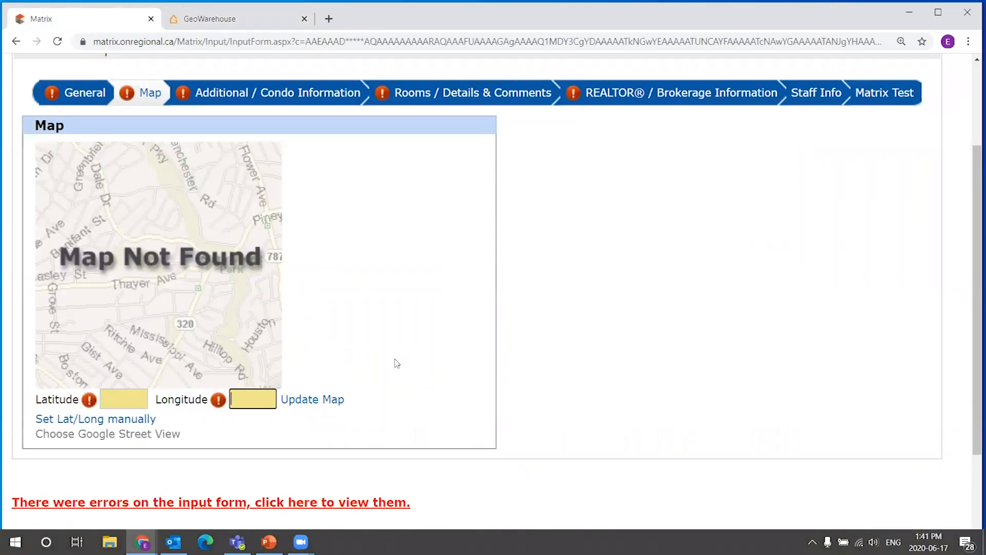
pyautogui.click(102, 423)
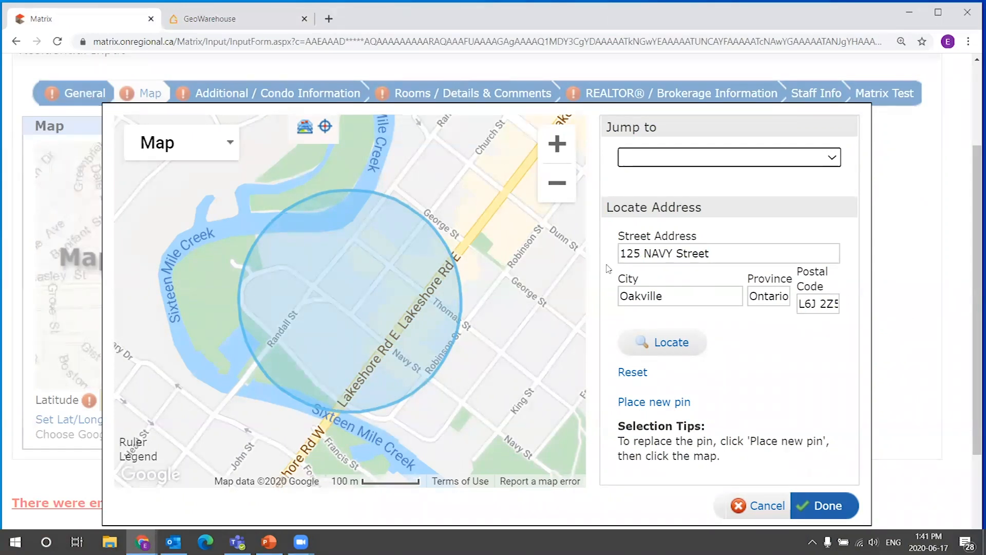
pyautogui.tripleClick(708, 253)
pyautogui.click(683, 276)
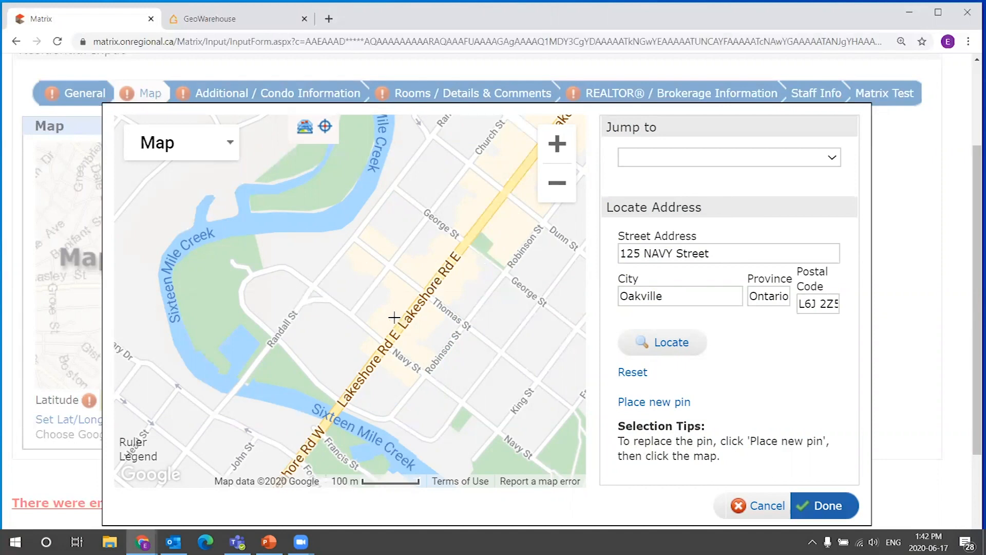
pyautogui.scroll(1, 295, 287)
pyautogui.moveTo(484, 293); pyautogui.dragTo(369, 248)
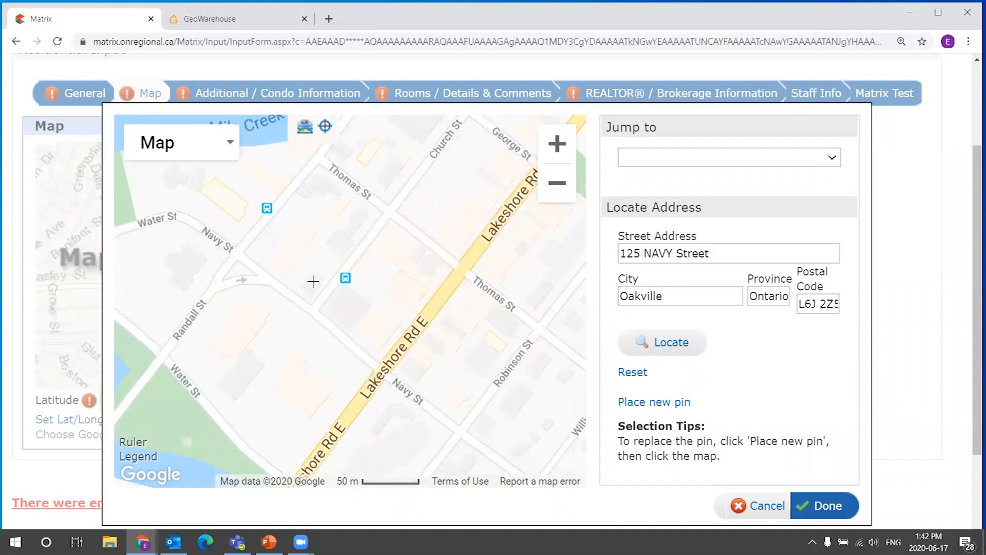
pyautogui.moveTo(395, 193); pyautogui.dragTo(421, 273)
pyautogui.scroll(1, 440, 323)
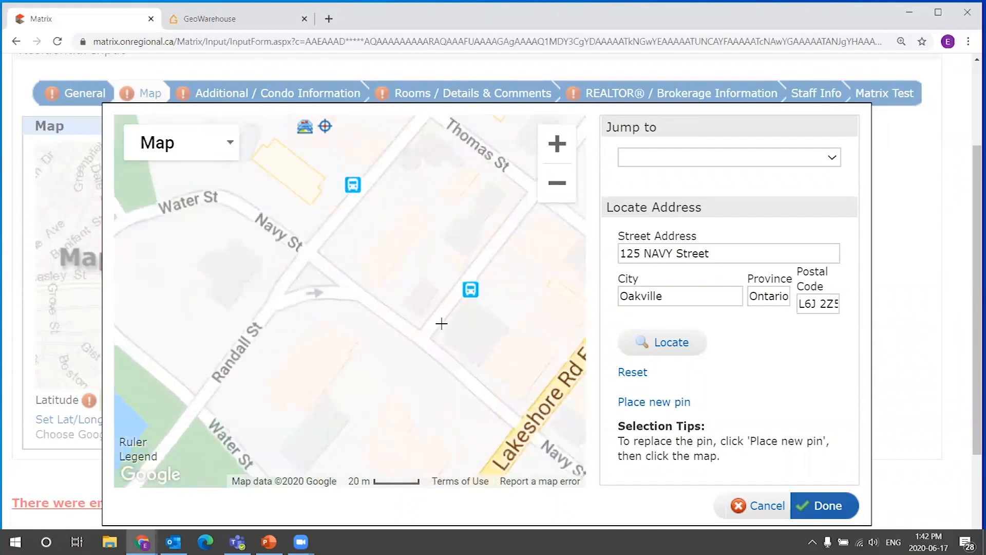
pyautogui.scroll(1, 438, 296)
pyautogui.moveTo(442, 303); pyautogui.dragTo(387, 299)
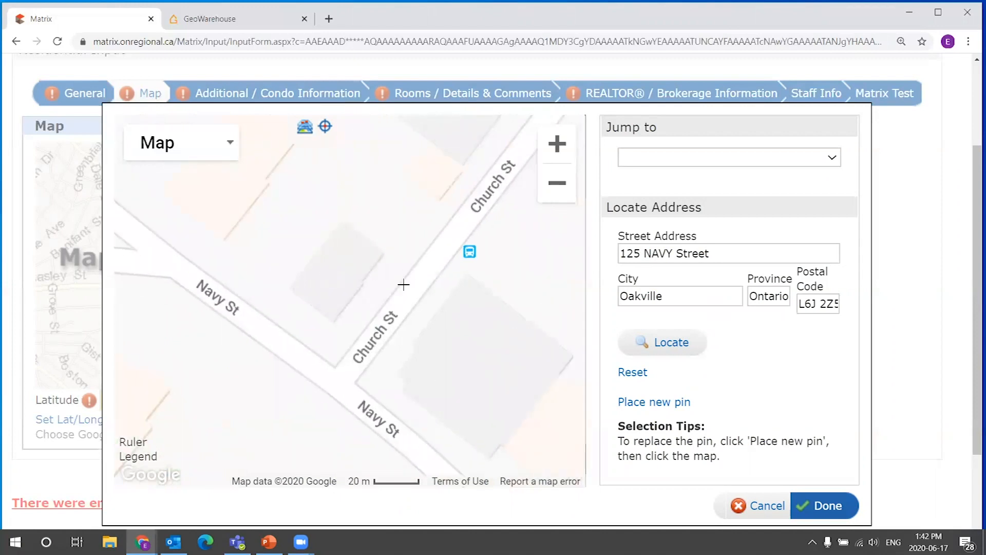
pyautogui.scroll(-1, 420, 280)
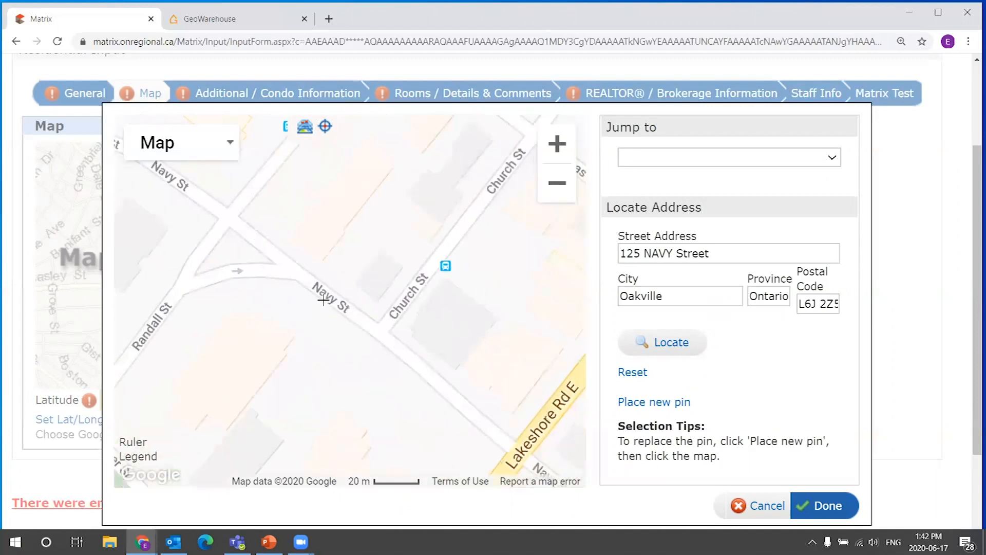
pyautogui.click(378, 275)
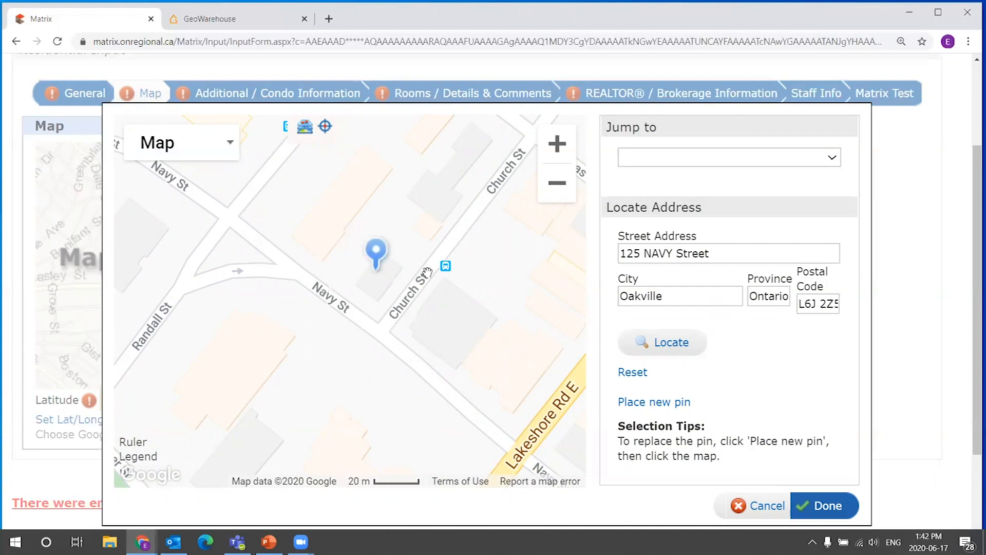
pyautogui.moveTo(376, 253); pyautogui.dragTo(291, 324)
pyautogui.moveTo(341, 239)
pyautogui.mouseDown()
pyautogui.moveTo(337, 263)
pyautogui.moveTo(327, 253)
pyautogui.moveTo(381, 249)
pyautogui.mouseUp()
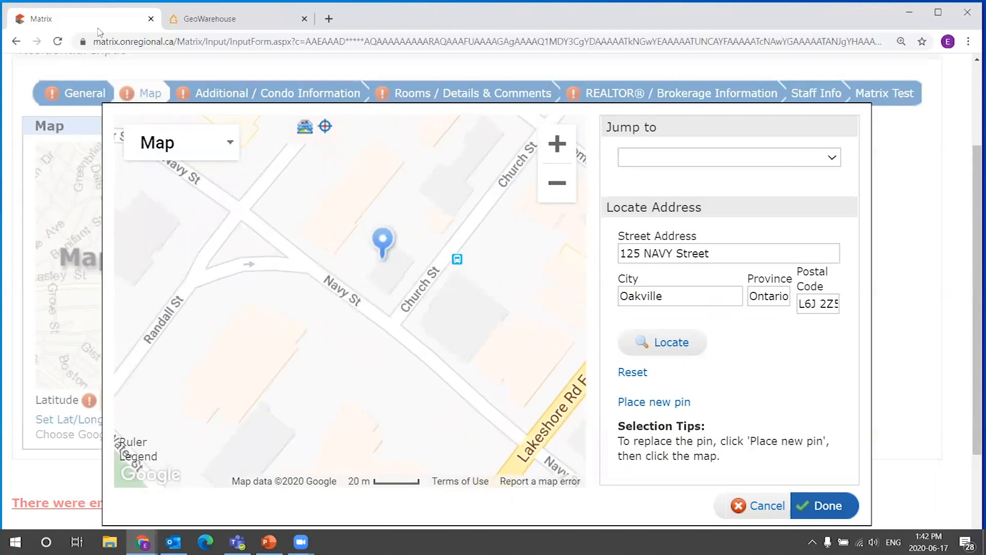
pyautogui.click(259, 23)
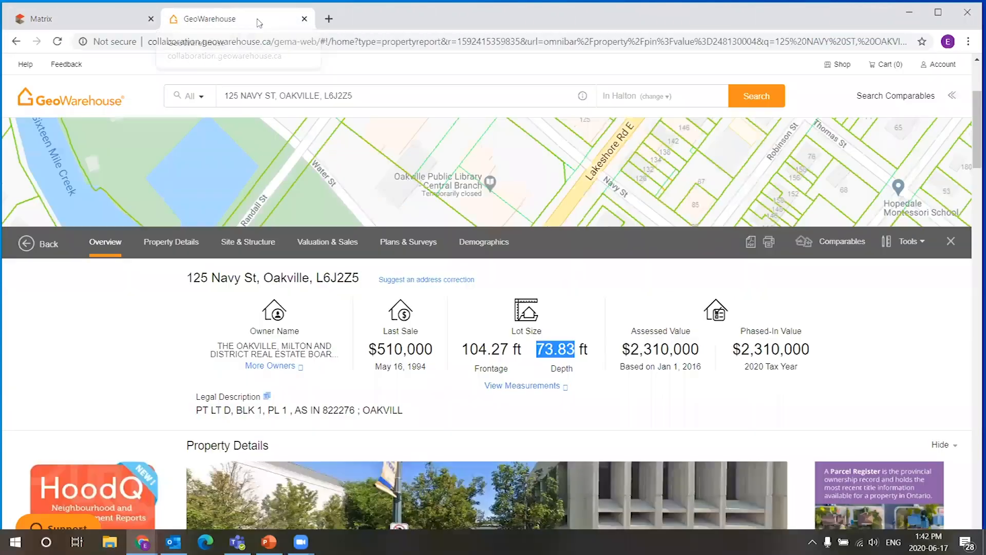
pyautogui.moveTo(971, 135); pyautogui.dragTo(972, 95)
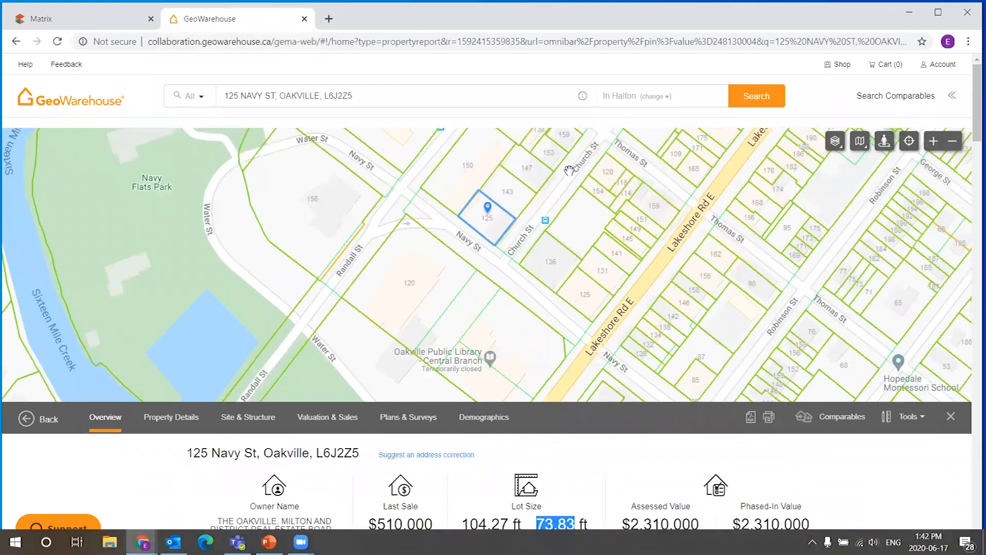
pyautogui.click(123, 23)
pyautogui.moveTo(381, 245); pyautogui.dragTo(377, 207)
pyautogui.moveTo(335, 240)
pyautogui.mouseDown()
pyautogui.moveTo(371, 206)
pyautogui.moveTo(398, 221)
pyautogui.moveTo(383, 238)
pyautogui.moveTo(388, 258)
pyautogui.moveTo(384, 237)
pyautogui.mouseUp()
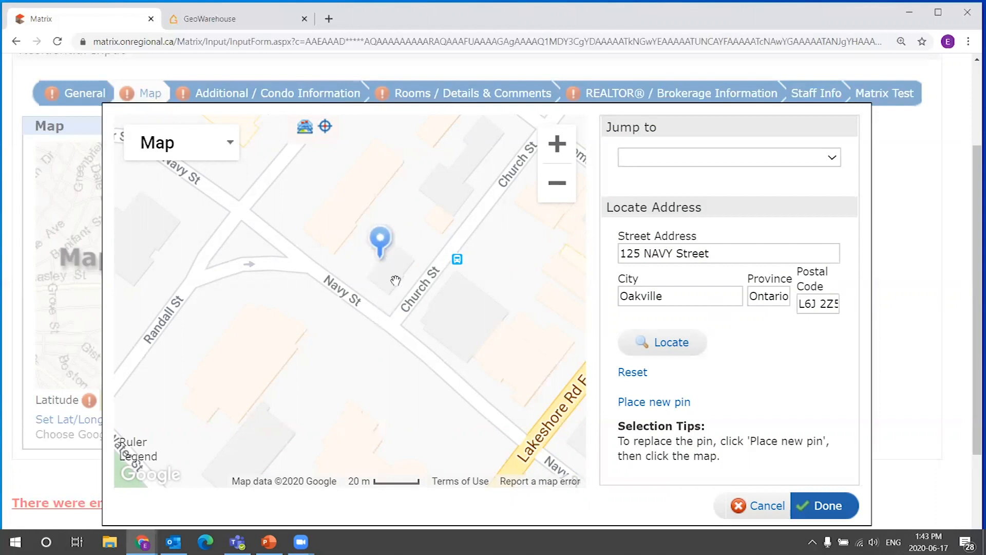
# Locate the listing address on the map and confirm the pin location for the listing.
pyautogui.click(674, 344)
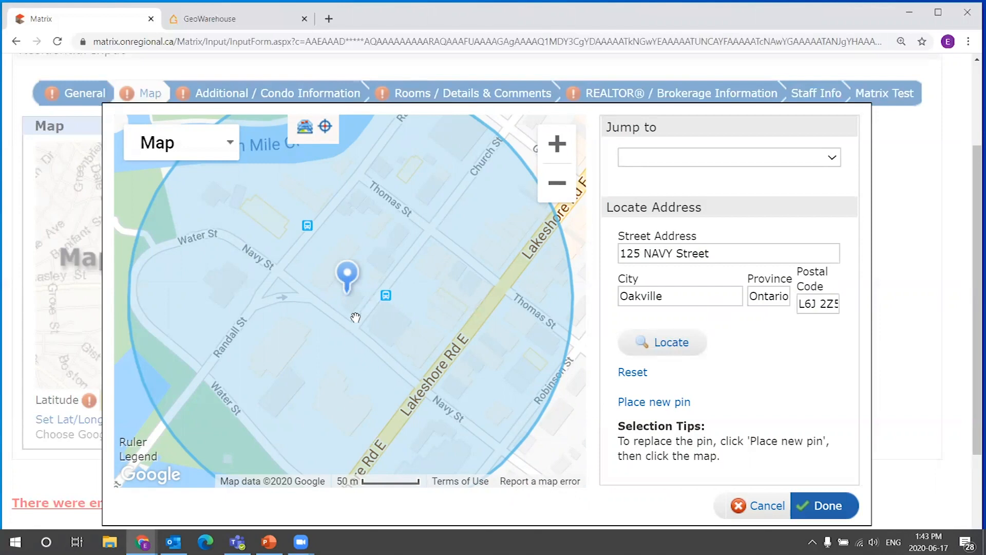
pyautogui.click(837, 514)
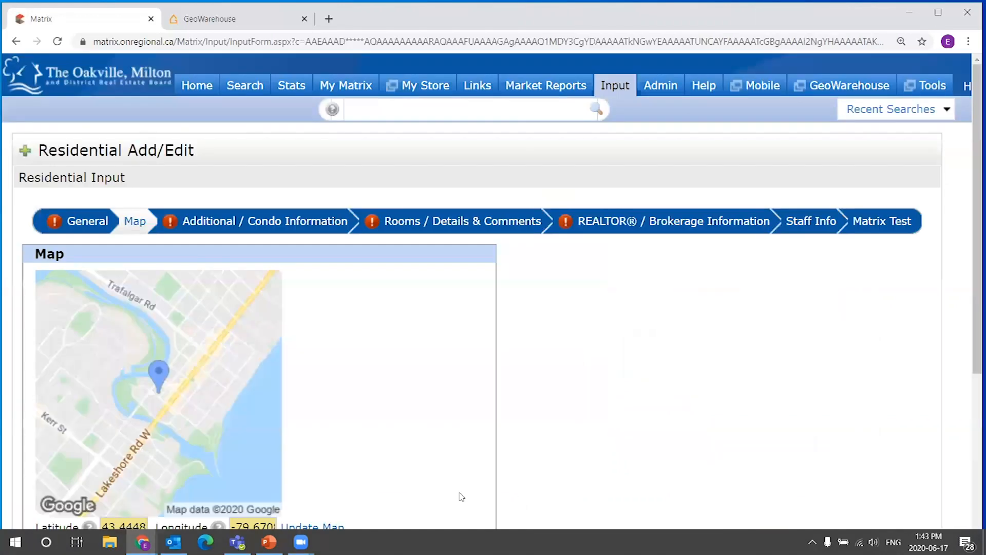
# Inspect the Latitude and Longitude values filled in the Map section.
pyautogui.scroll(-1, 441, 437)
pyautogui.moveTo(104, 462)
pyautogui.mouseDown()
pyautogui.moveTo(149, 462)
pyautogui.moveTo(101, 459)
pyautogui.mouseUp()
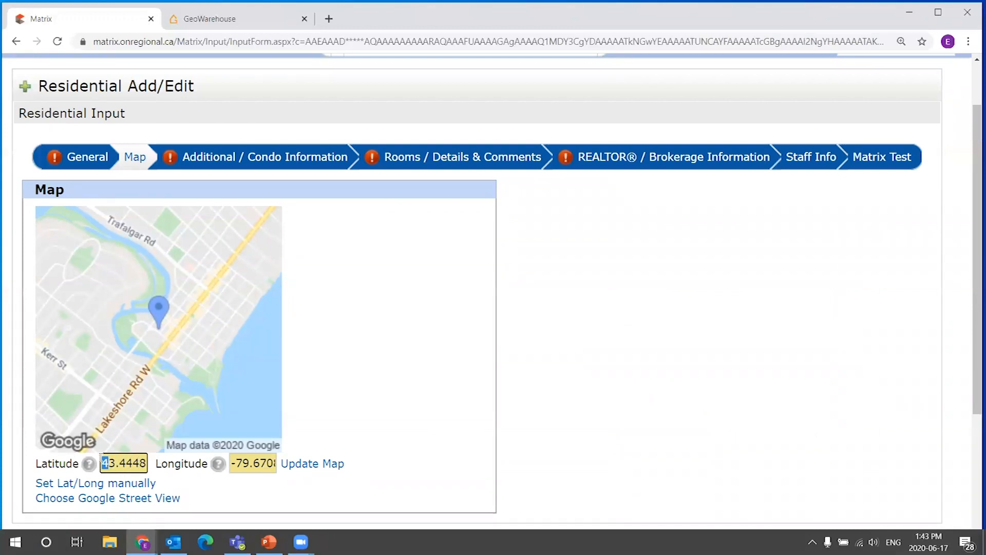
pyautogui.moveTo(231, 462); pyautogui.dragTo(289, 459)
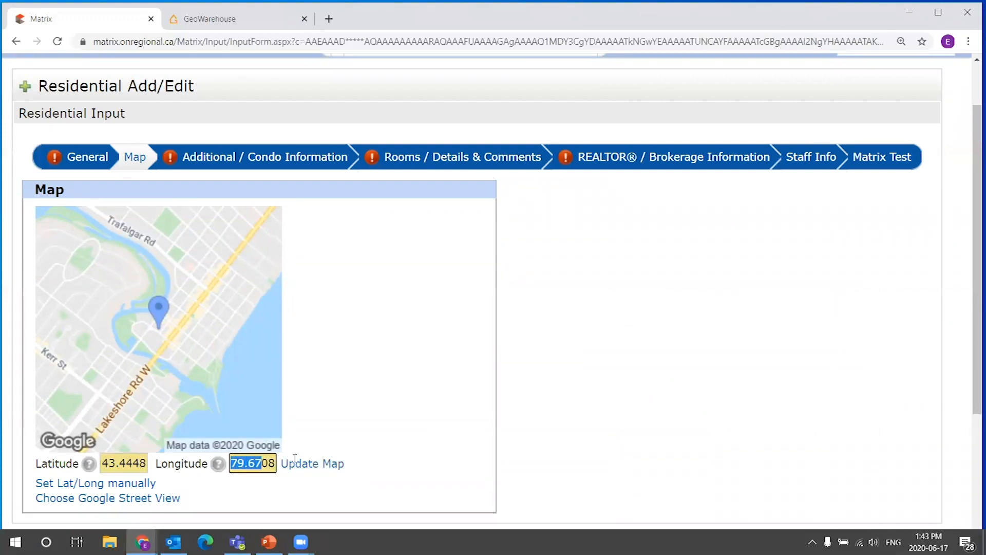
pyautogui.click(232, 463)
pyautogui.write('-')
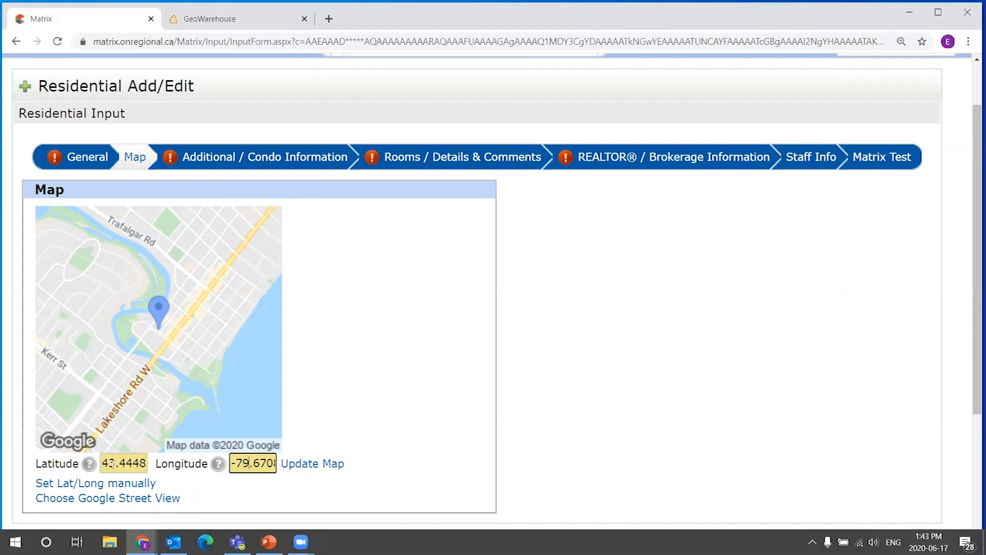
pyautogui.moveTo(103, 463); pyautogui.dragTo(148, 463)
pyautogui.click(136, 463)
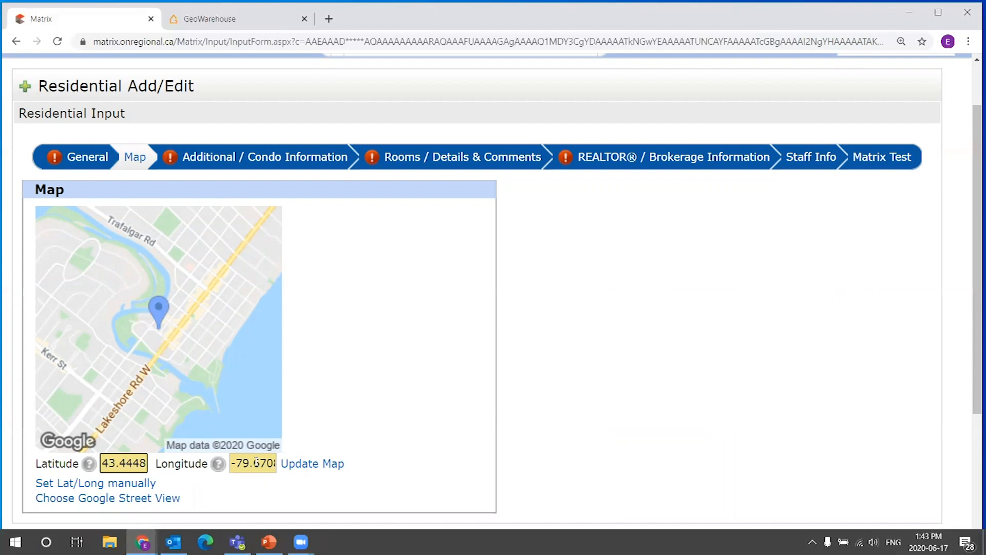
pyautogui.doubleClick(118, 459)
pyautogui.click(118, 459)
pyautogui.doubleClick(118, 458)
pyautogui.click(118, 459)
pyautogui.scroll(-1, 326, 333)
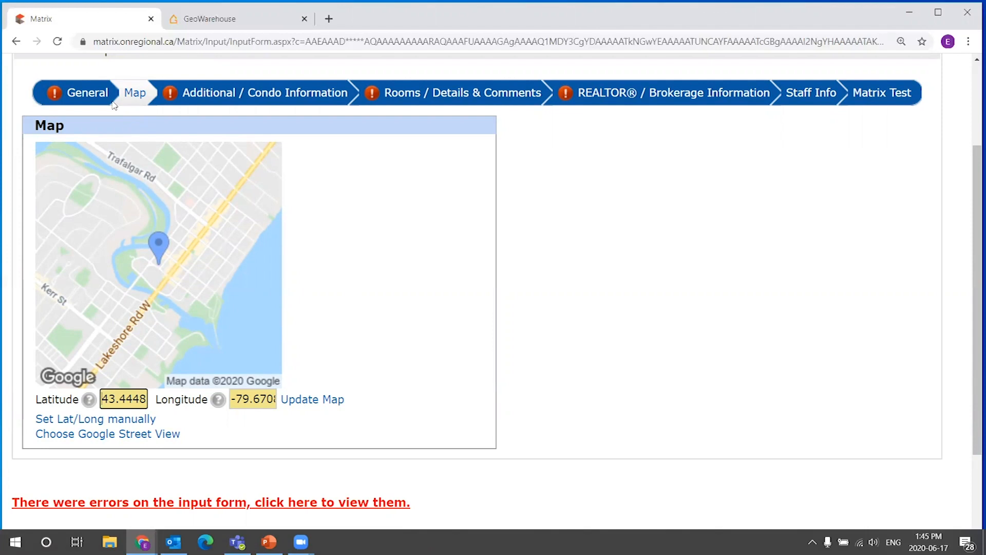
# Return to the Map section, reopen the manual latitude/longitude map and turn on the Neighborhood boundary layer.
pyautogui.click(85, 96)
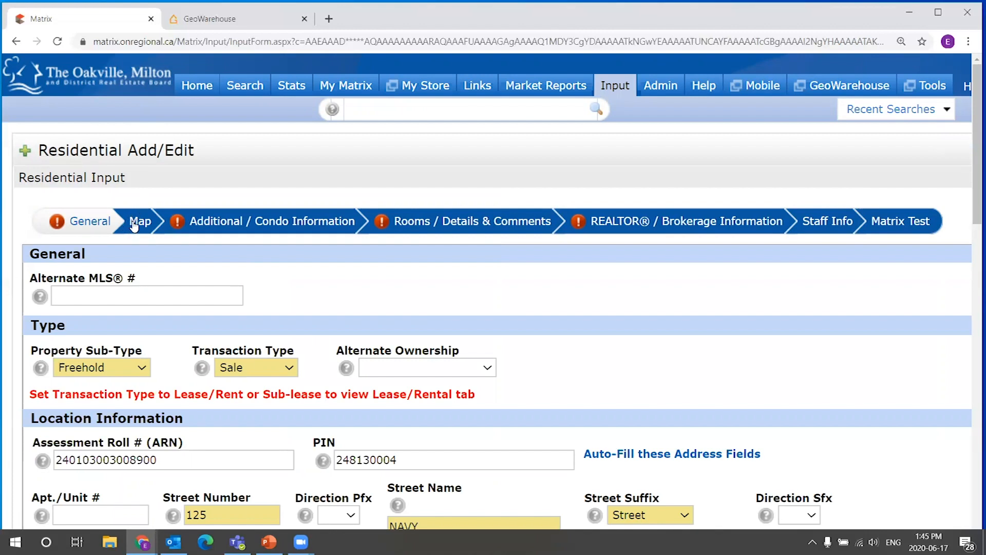
pyautogui.click(141, 222)
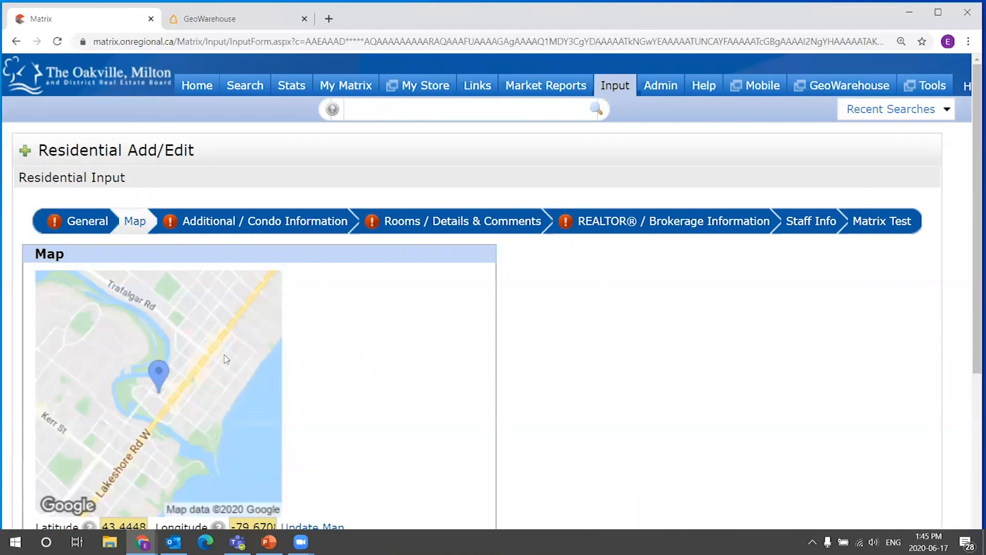
pyautogui.scroll(-2, 409, 326)
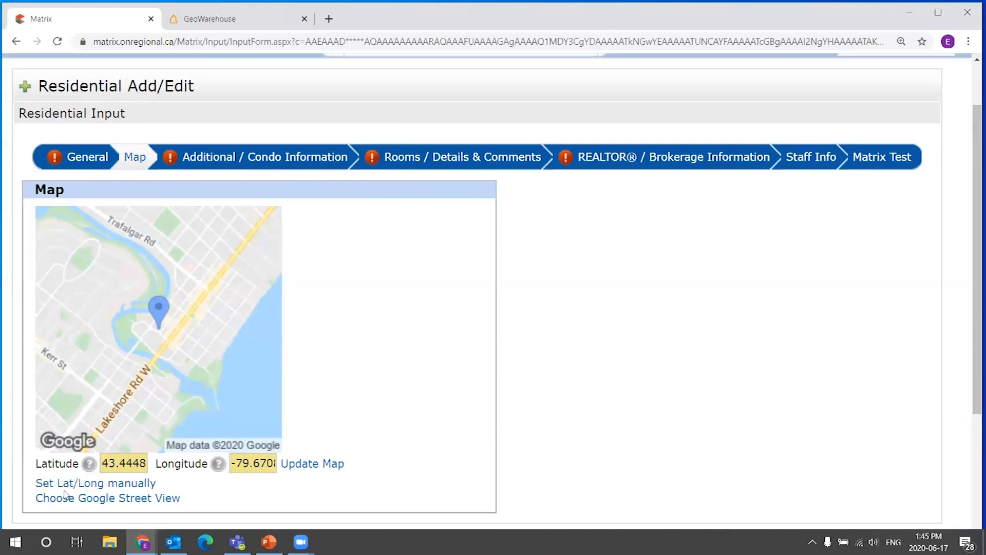
pyautogui.scroll(-1, 452, 375)
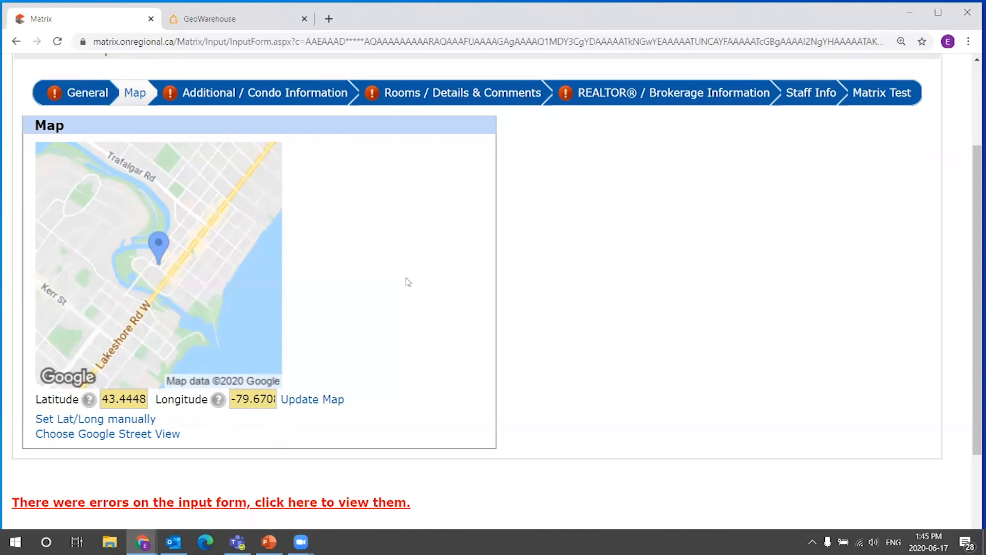
pyautogui.click(101, 423)
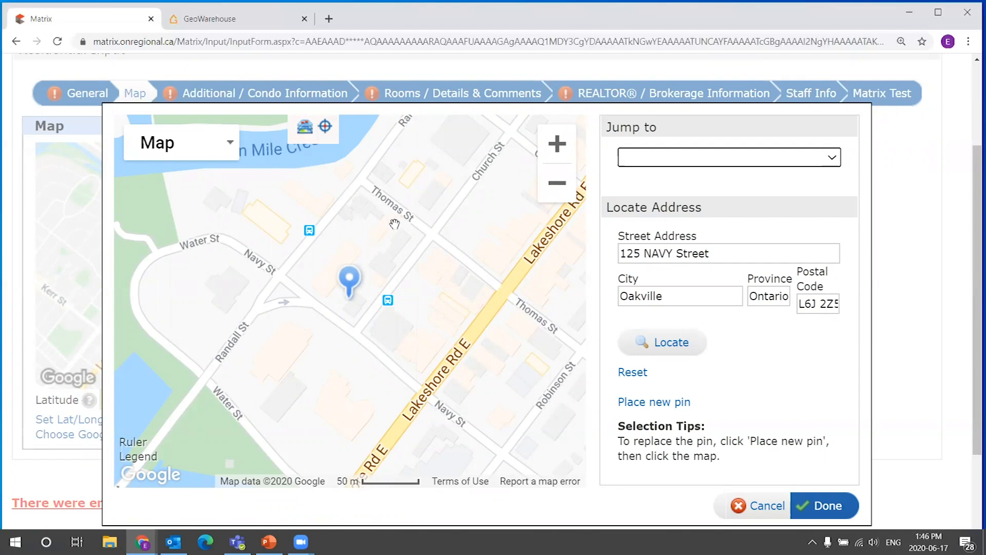
pyautogui.click(567, 185)
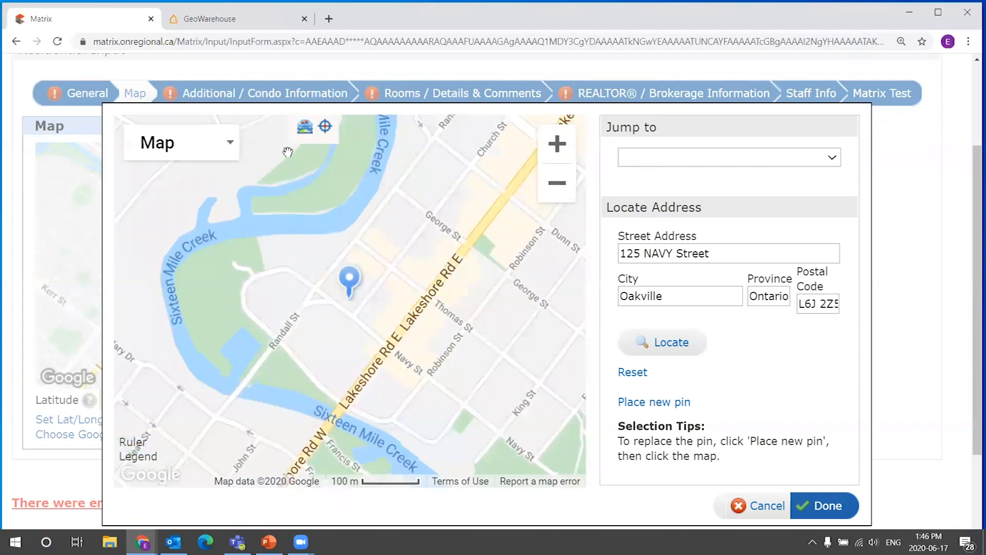
pyautogui.click(305, 130)
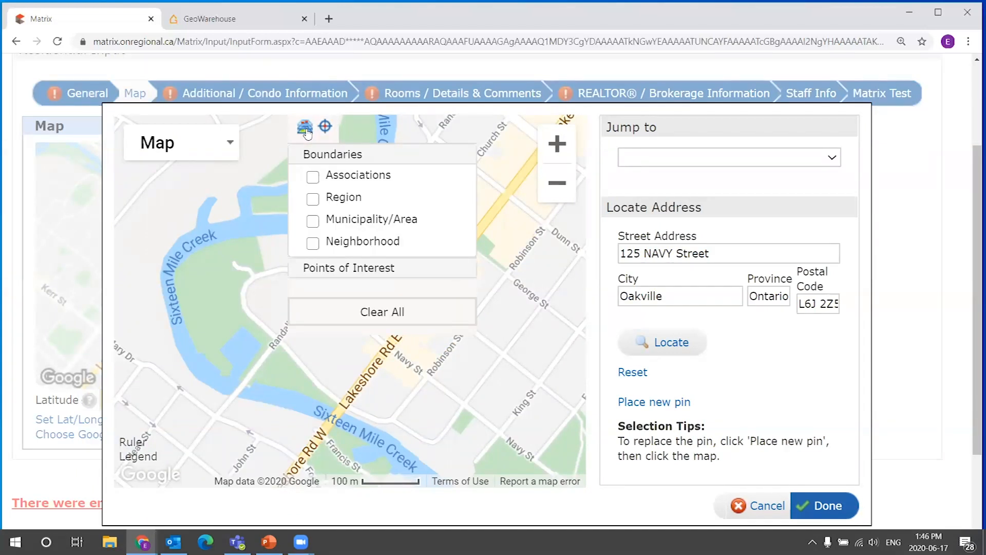
pyautogui.click(306, 129)
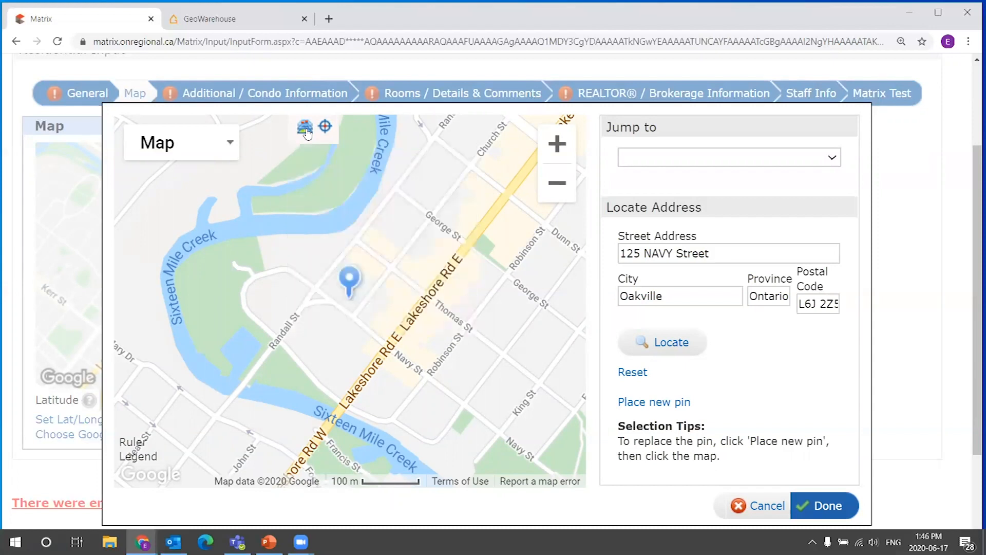
pyautogui.click(306, 129)
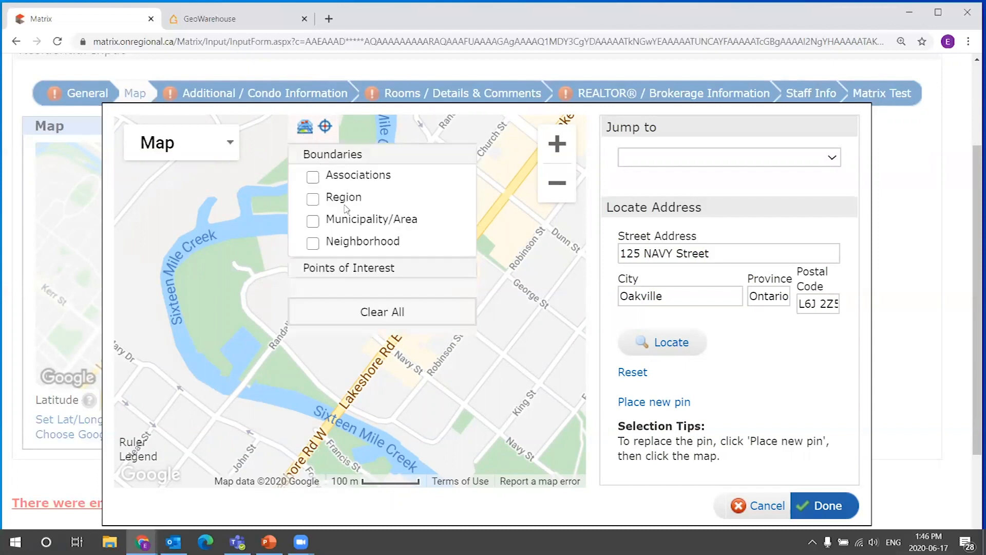
pyautogui.click(313, 243)
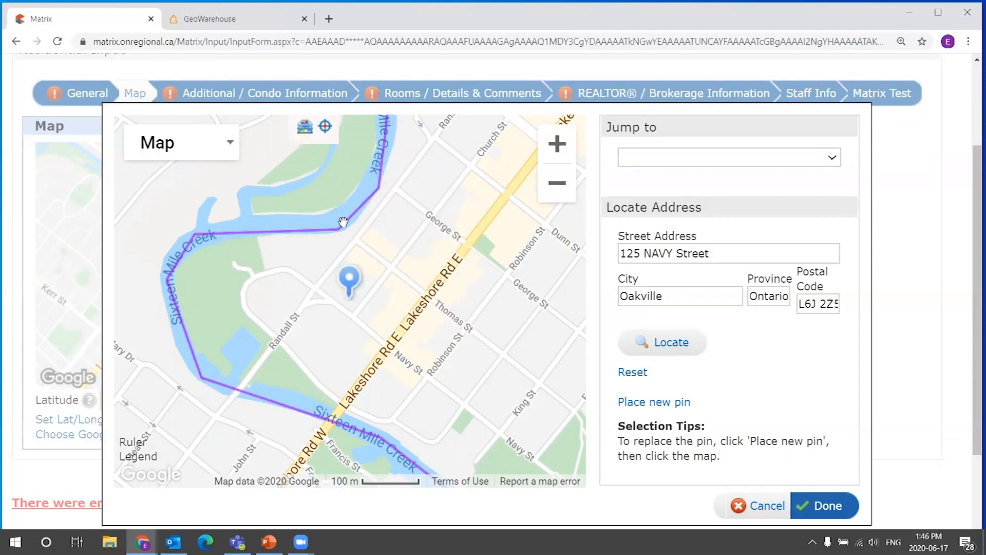
pyautogui.moveTo(305, 130)
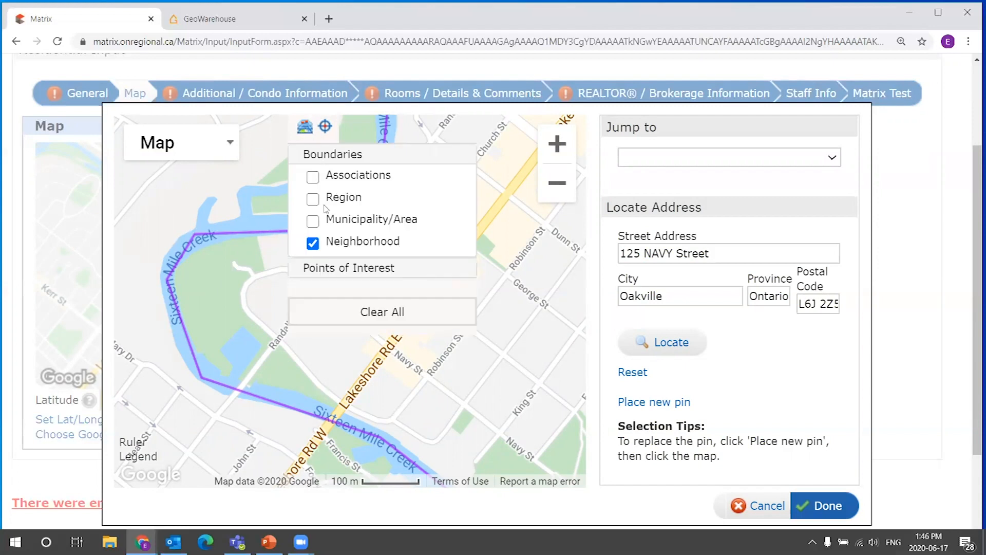
# Zoom and pan the boundary map to examine which neighborhood outline contains the listing pin.
pyautogui.click(313, 243)
pyautogui.click(313, 243)
pyautogui.click(313, 243)
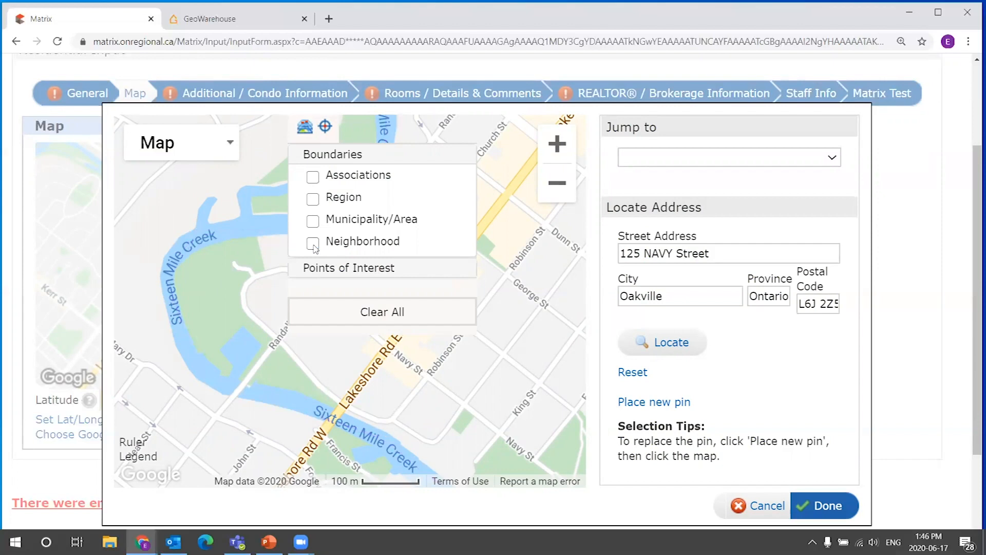
pyautogui.click(313, 243)
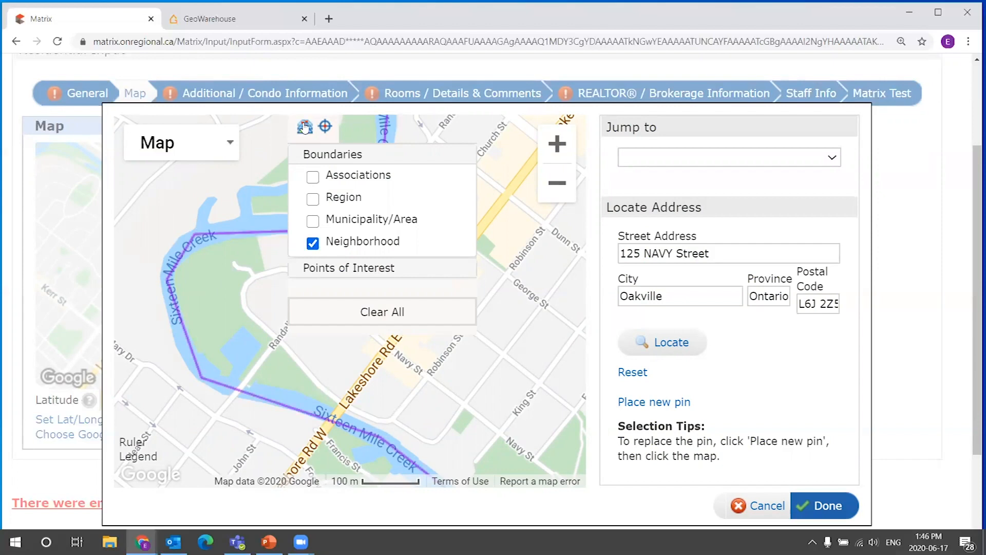
pyautogui.click(562, 192)
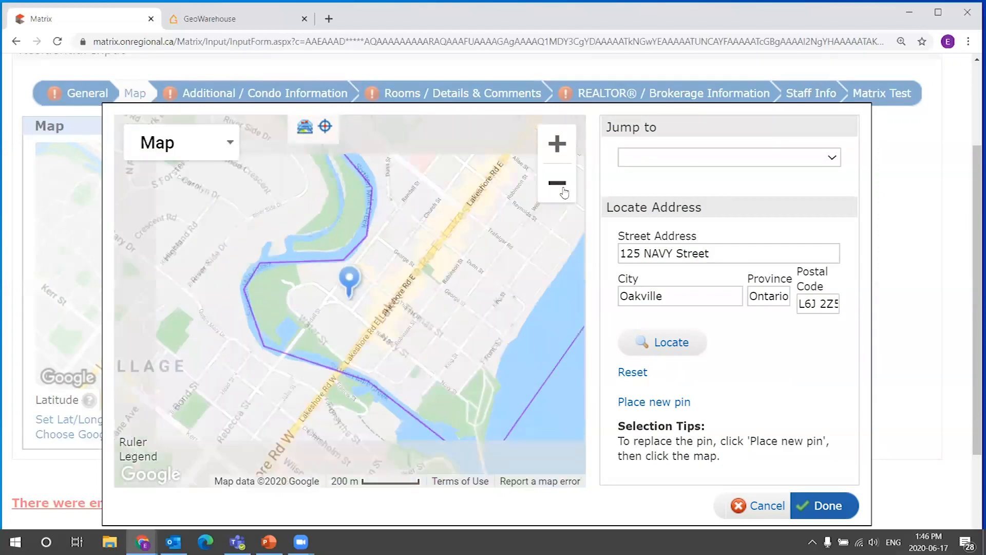
pyautogui.click(564, 192)
pyautogui.click(567, 194)
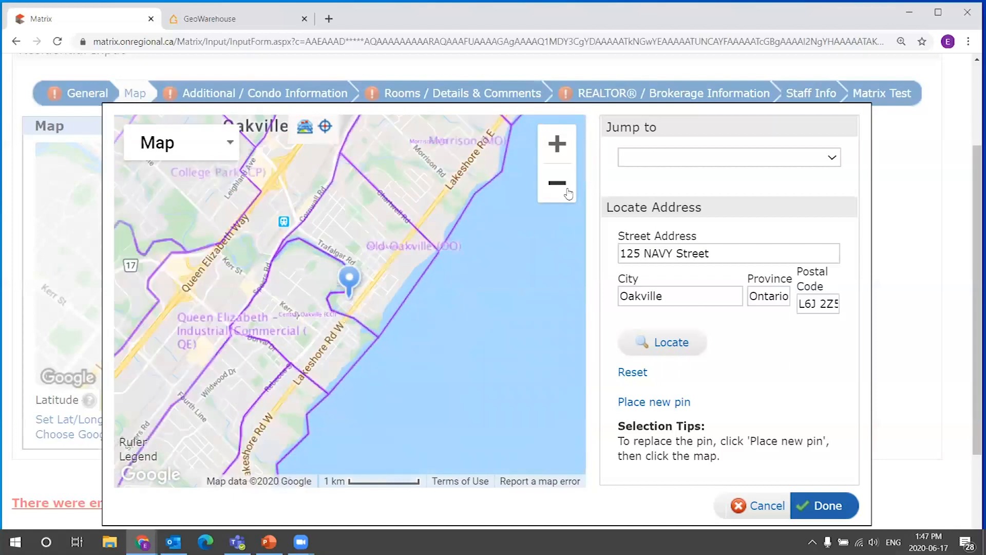
pyautogui.click(565, 191)
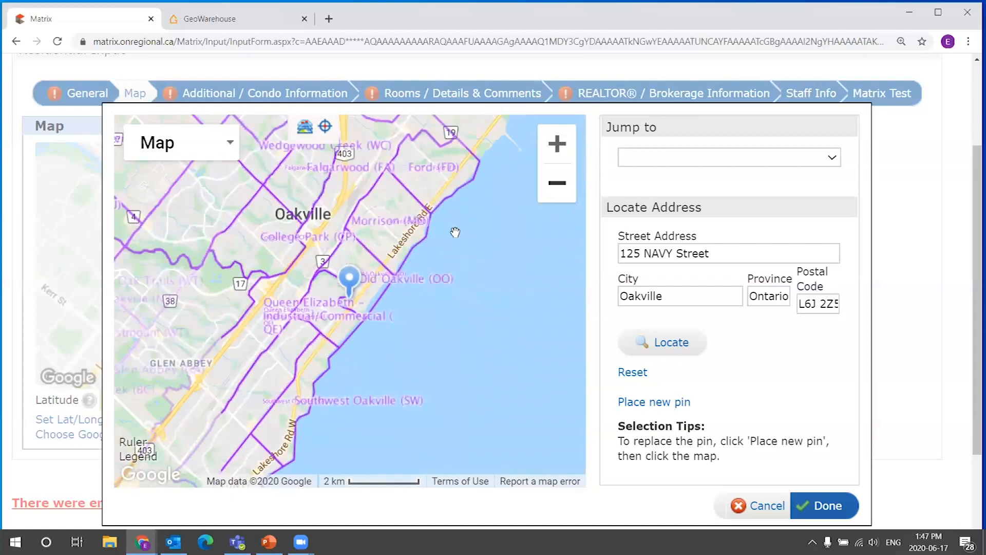
pyautogui.moveTo(425, 294); pyautogui.dragTo(506, 241)
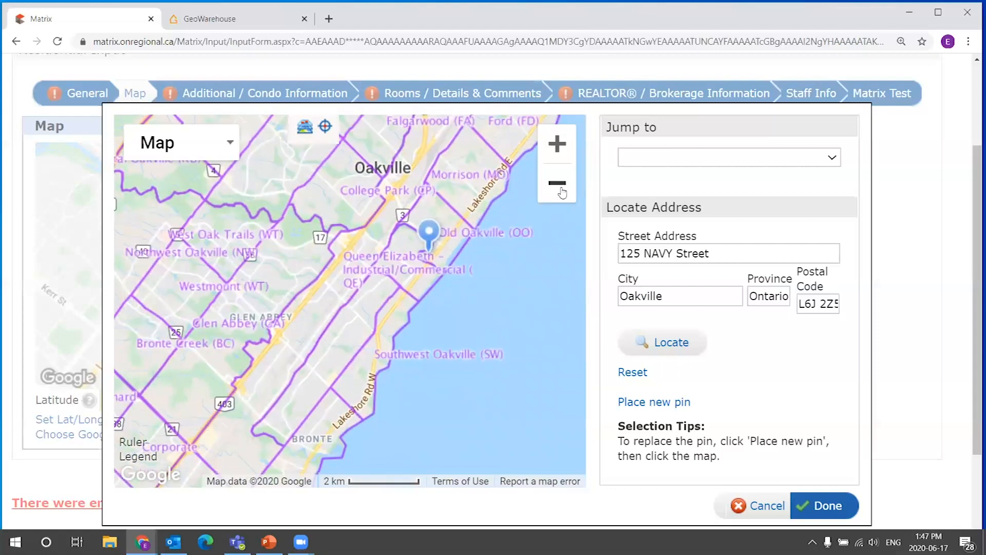
pyautogui.click(562, 190)
pyautogui.click(562, 191)
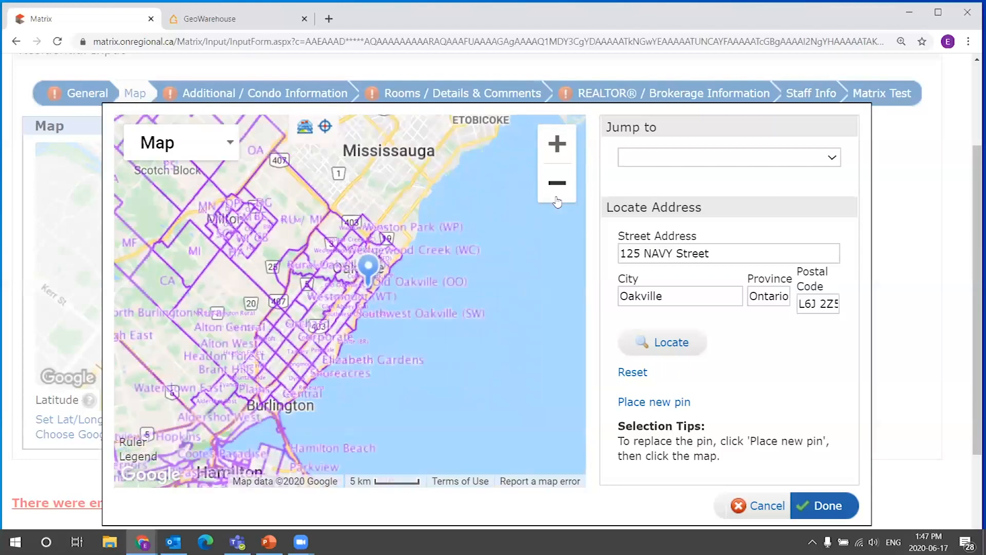
pyautogui.click(559, 195)
pyautogui.moveTo(449, 312); pyautogui.dragTo(570, 236)
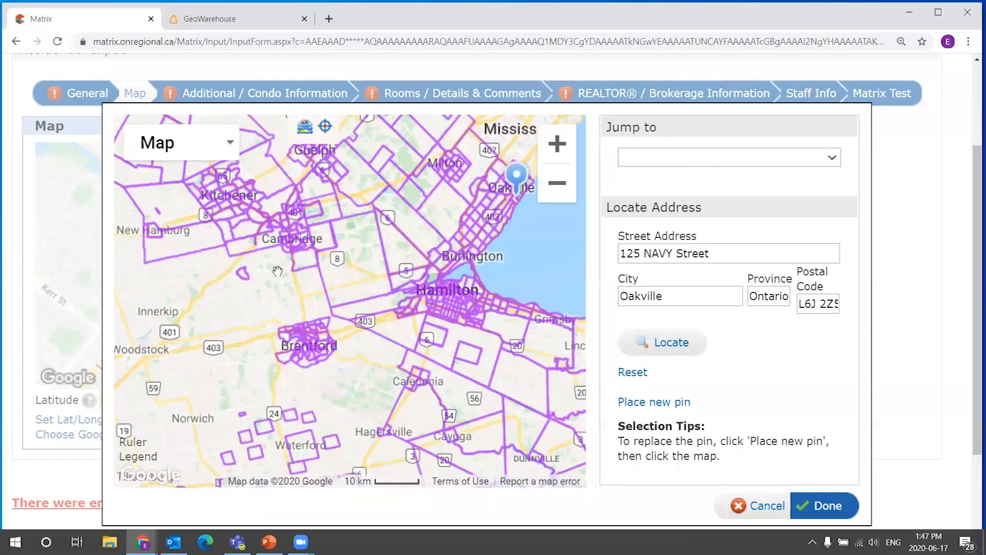
pyautogui.moveTo(337, 309); pyautogui.dragTo(465, 354)
pyautogui.doubleClick(407, 183)
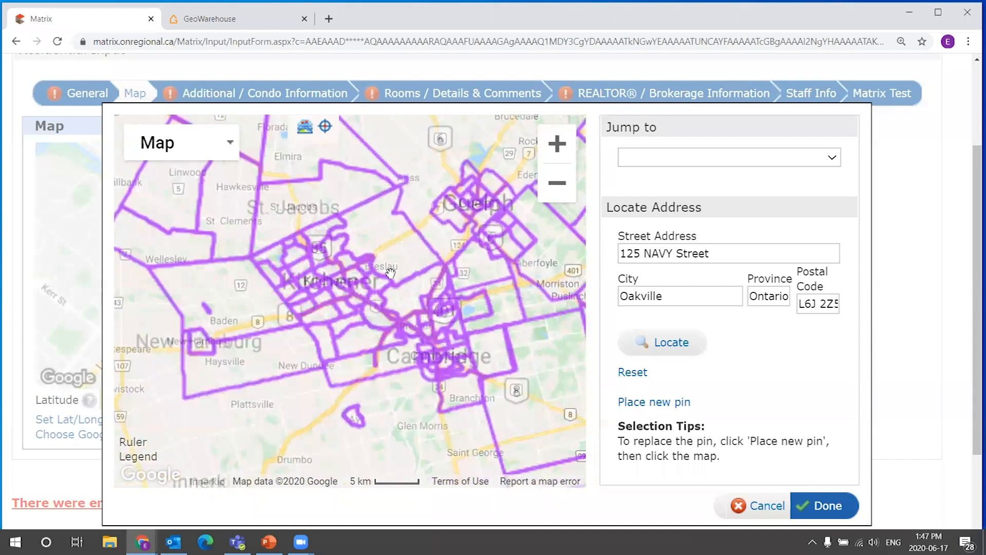
pyautogui.moveTo(414, 370); pyautogui.dragTo(310, 172)
pyautogui.moveTo(457, 201); pyautogui.dragTo(201, 320)
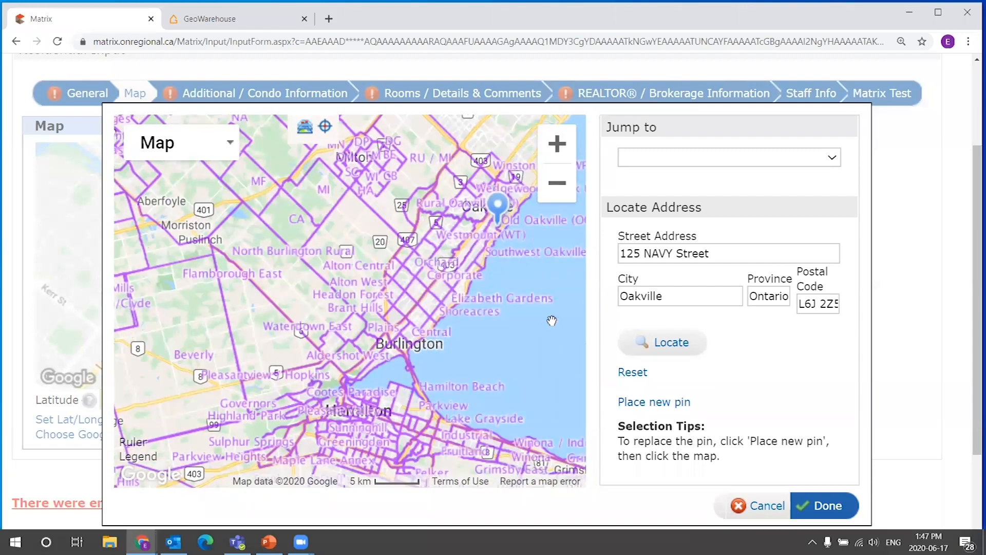
pyautogui.moveTo(496, 226); pyautogui.dragTo(406, 268)
pyautogui.scroll(3, 406, 267)
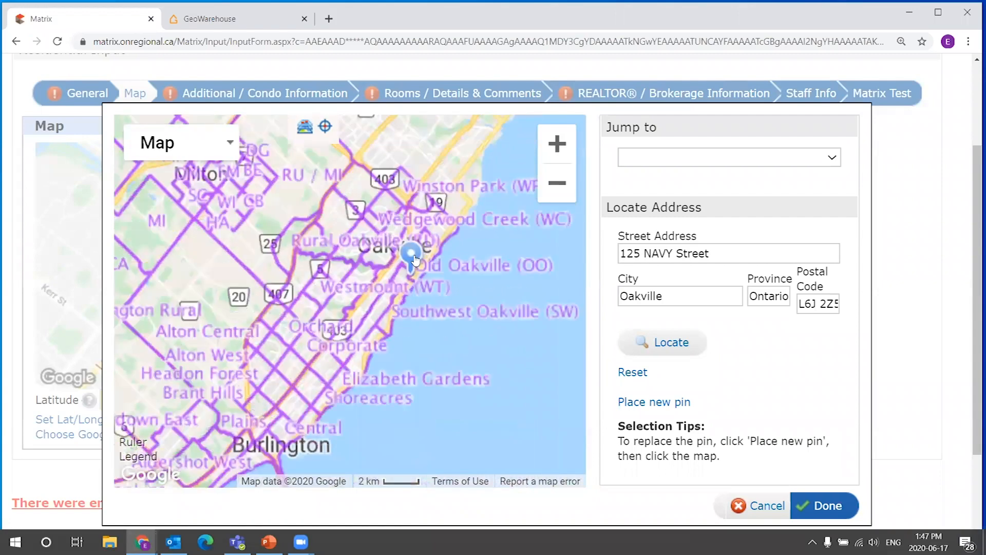
pyautogui.moveTo(466, 339); pyautogui.dragTo(441, 293)
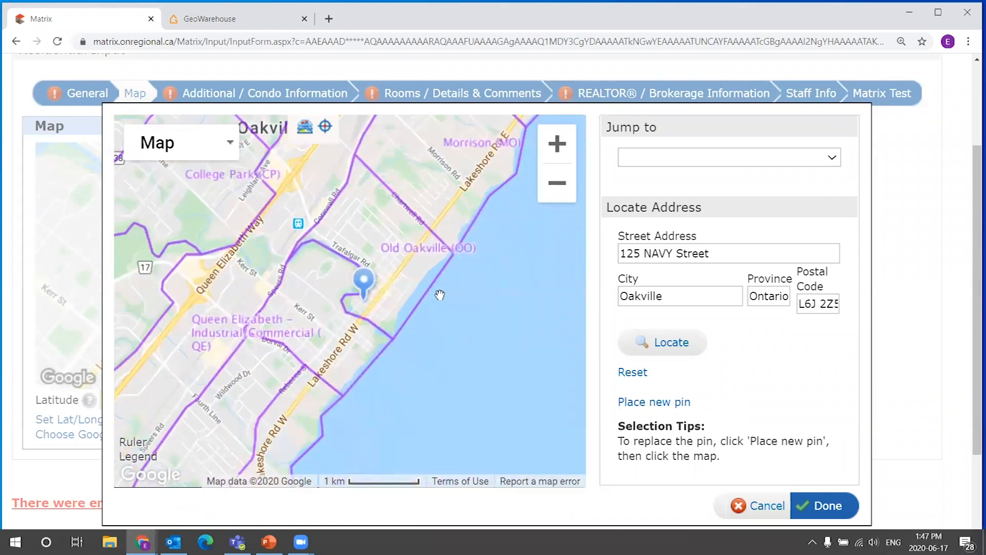
pyautogui.moveTo(414, 208); pyautogui.dragTo(476, 200)
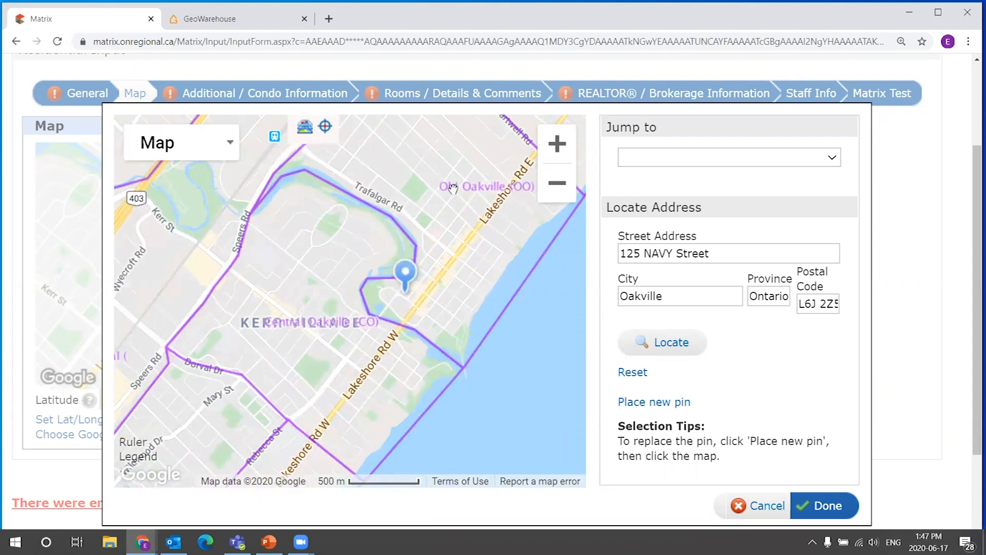
pyautogui.moveTo(468, 258); pyautogui.dragTo(442, 269)
pyautogui.click(549, 184)
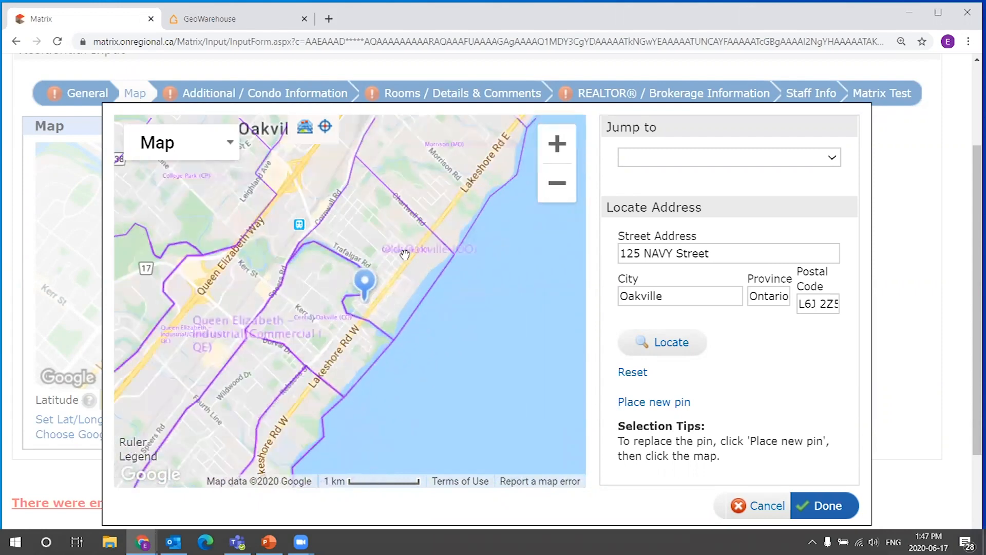
pyautogui.click(550, 184)
pyautogui.scroll(2, 387, 276)
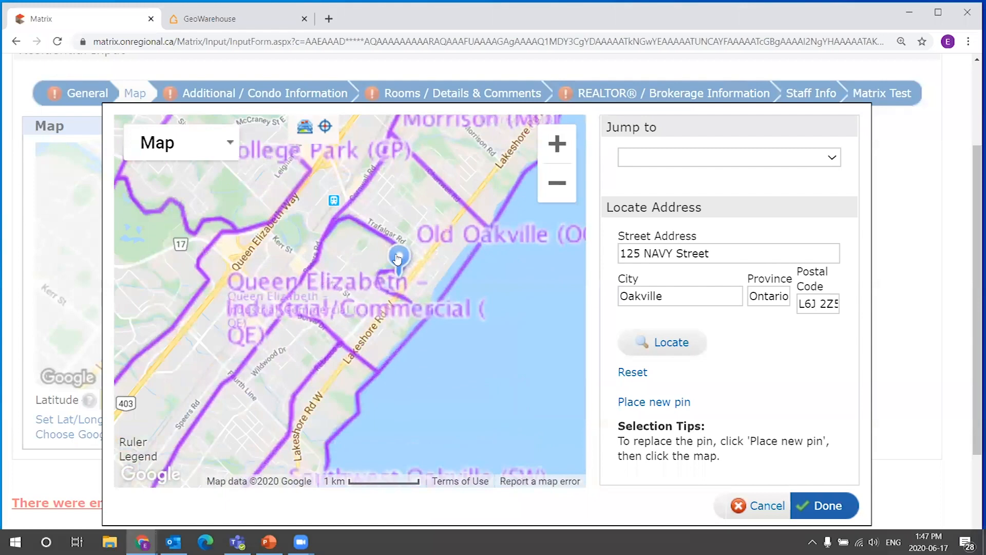
pyautogui.moveTo(444, 263); pyautogui.dragTo(449, 221)
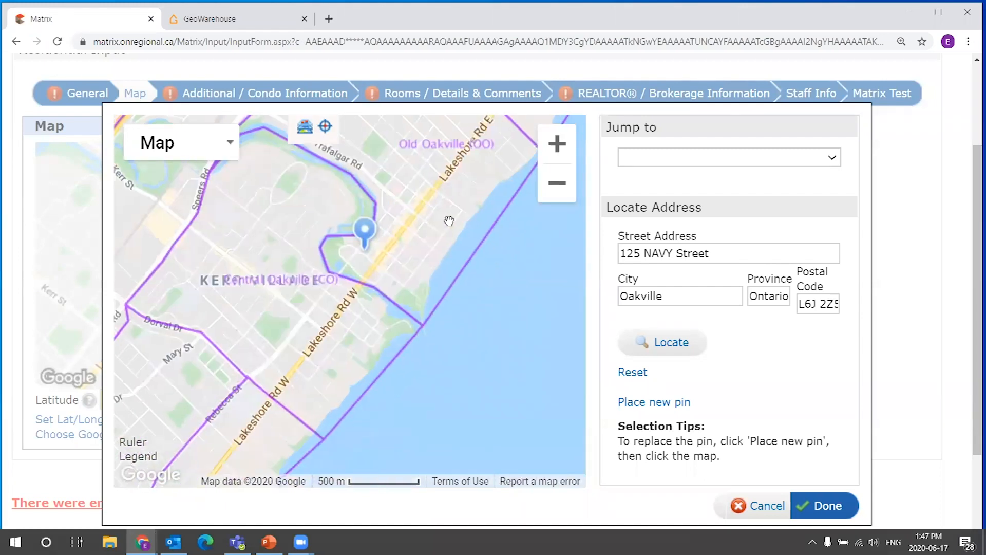
pyautogui.scroll(1, 278, 314)
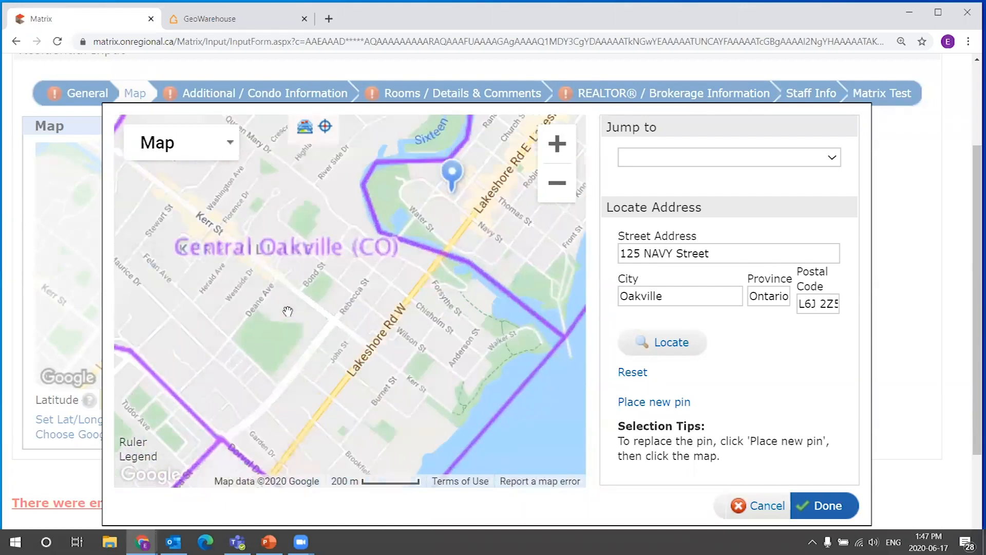
pyautogui.moveTo(338, 176); pyautogui.dragTo(365, 247)
pyautogui.moveTo(523, 383); pyautogui.dragTo(492, 239)
pyautogui.moveTo(461, 348); pyautogui.dragTo(501, 309)
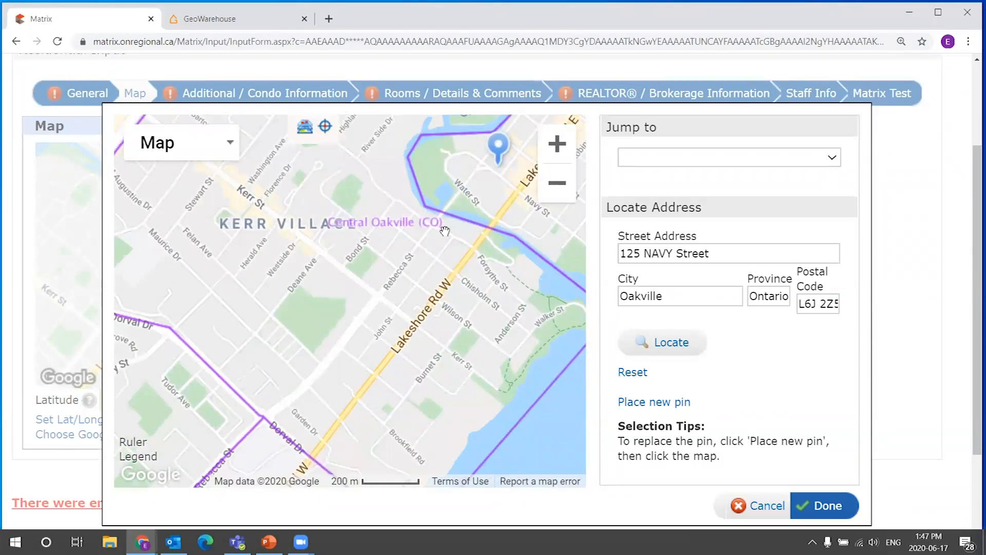
pyautogui.moveTo(390, 324); pyautogui.dragTo(262, 335)
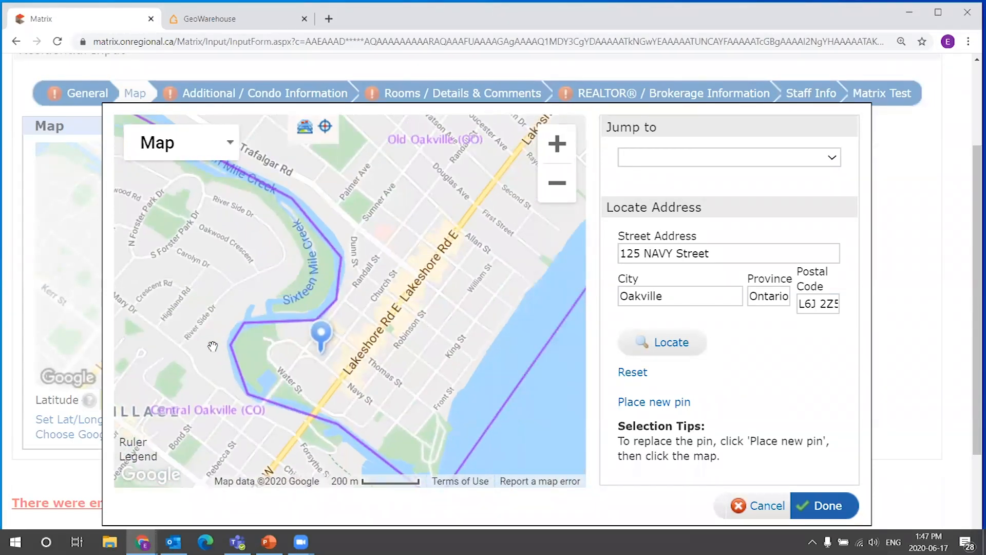
pyautogui.moveTo(480, 190); pyautogui.dragTo(355, 344)
pyautogui.moveTo(226, 252)
pyautogui.mouseDown()
pyautogui.moveTo(506, 380)
pyautogui.moveTo(450, 350)
pyautogui.moveTo(367, 224)
pyautogui.mouseUp()
pyautogui.moveTo(485, 419); pyautogui.dragTo(425, 254)
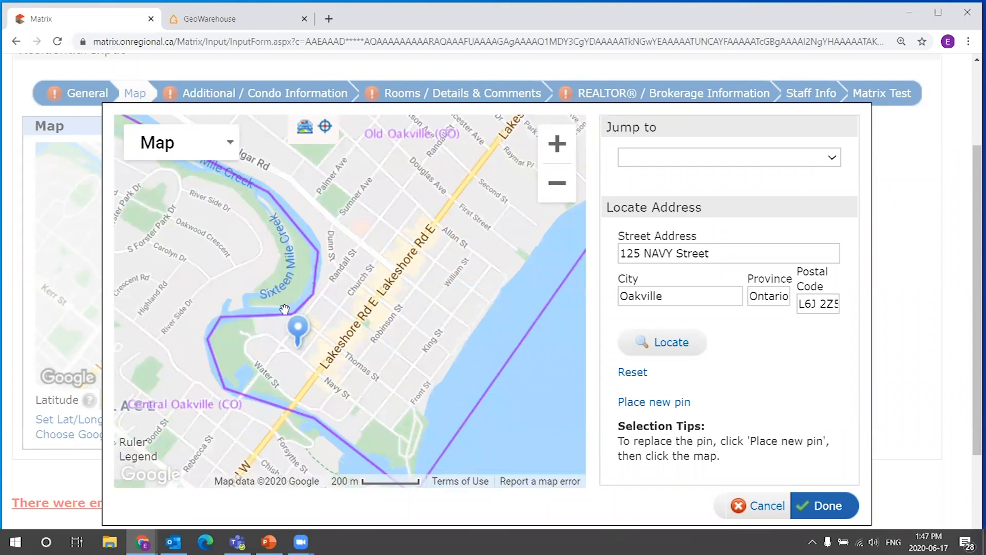
# Turn off the Neighborhood boundary layer and cancel the manual latitude/longitude map dialog.
pyautogui.click(304, 132)
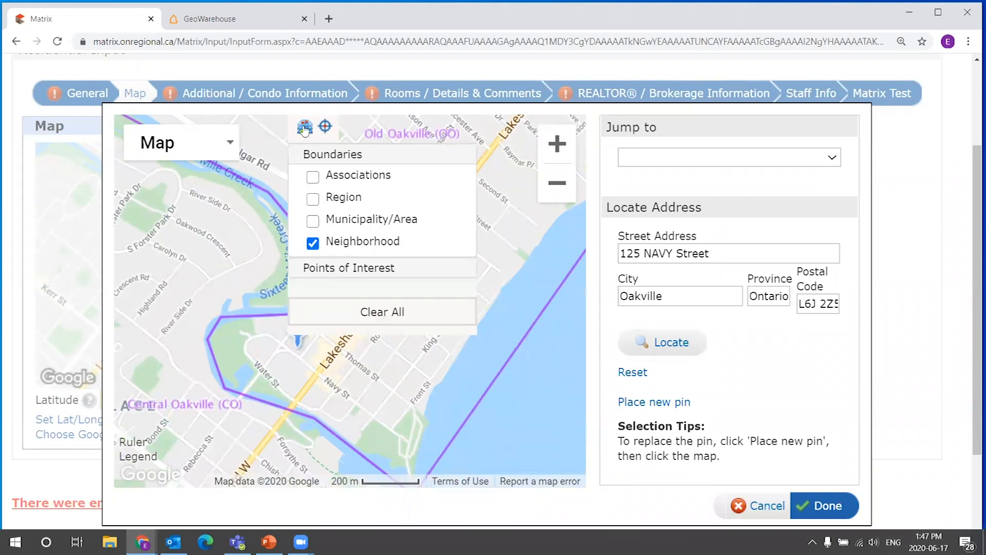
pyautogui.click(312, 243)
pyautogui.click(306, 135)
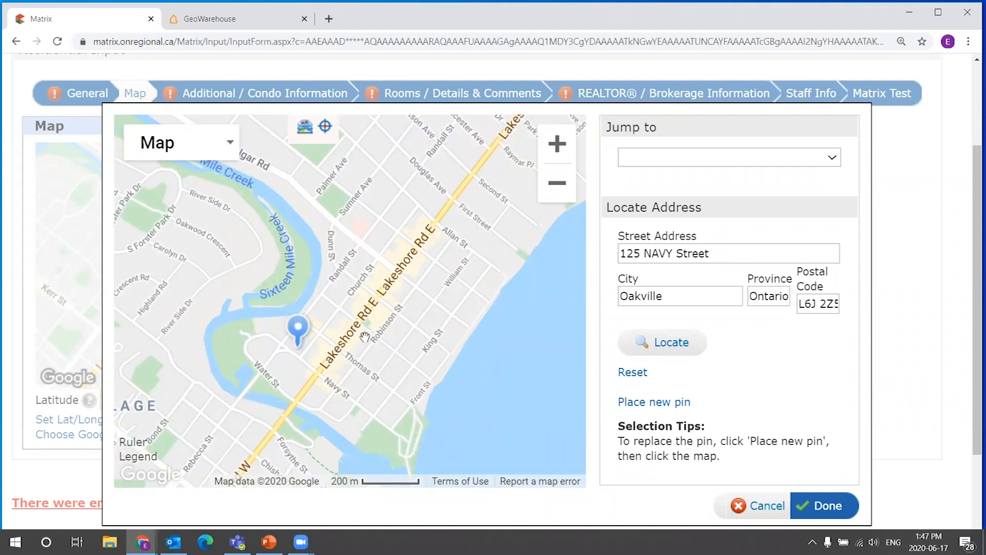
pyautogui.click(768, 507)
# Return to the General section and set the Neighbourhood to 1013 - OO Old Oakville.
pyautogui.scroll(-1, 328, 411)
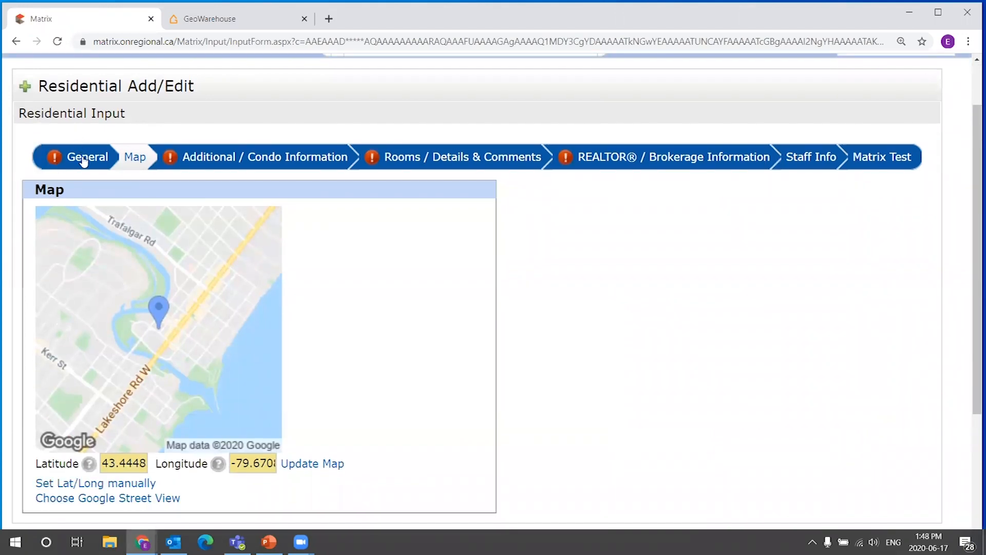
pyautogui.click(100, 162)
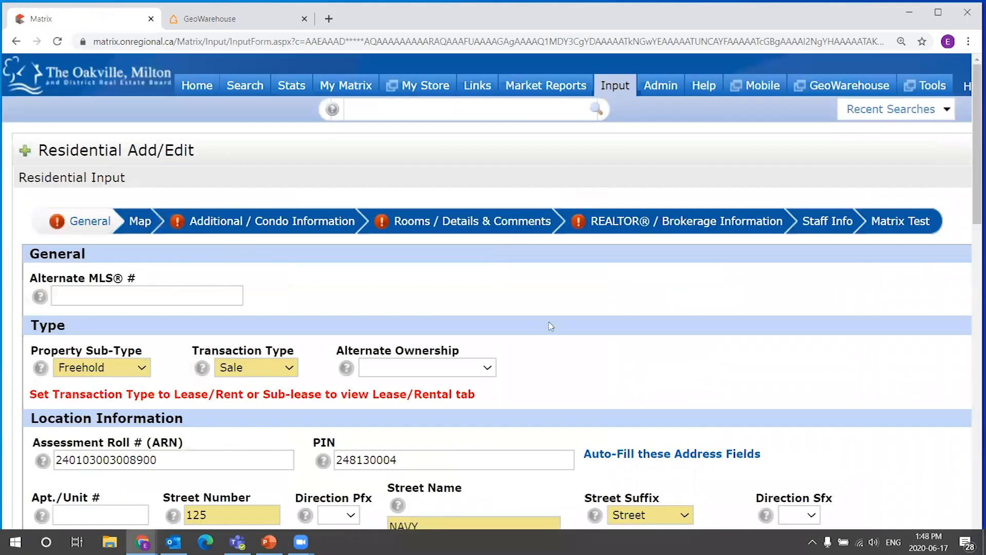
pyautogui.scroll(-5, 746, 375)
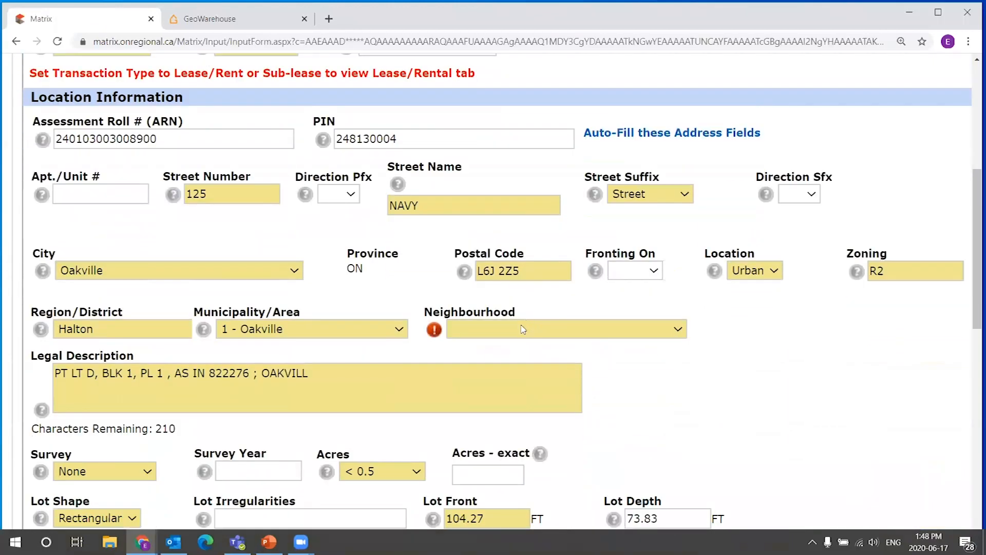
pyautogui.click(515, 337)
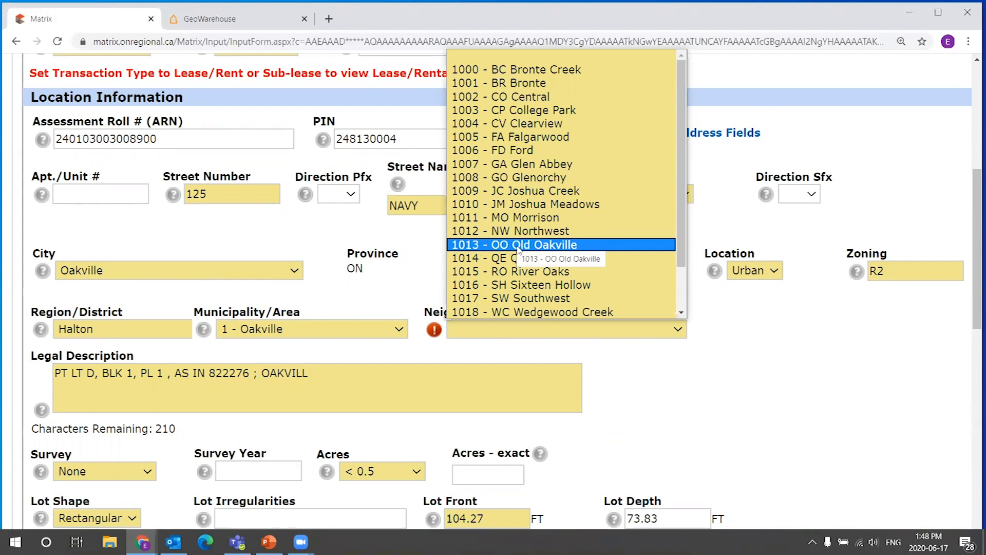
pyautogui.click(547, 247)
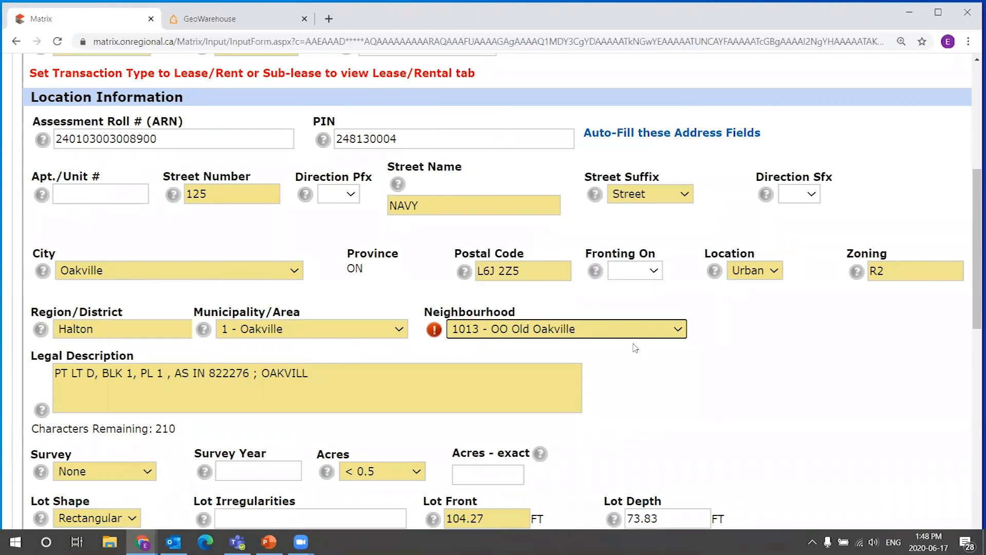
# Review the Location Information and Amounts/Dates fields filled in the General section.
pyautogui.scroll(-1, 502, 294)
pyautogui.scroll(-1, 529, 281)
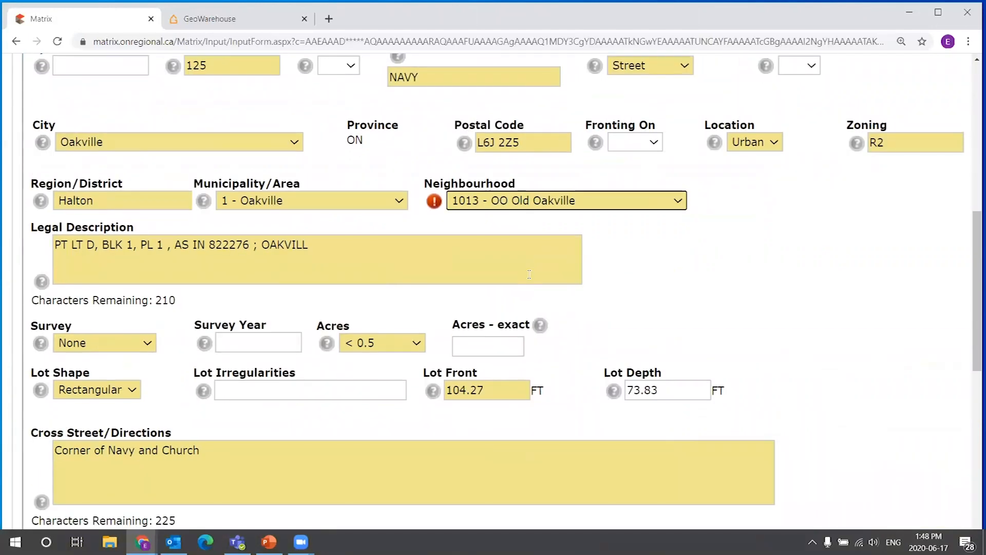
pyautogui.scroll(-1, 528, 279)
pyautogui.scroll(3, 289, 329)
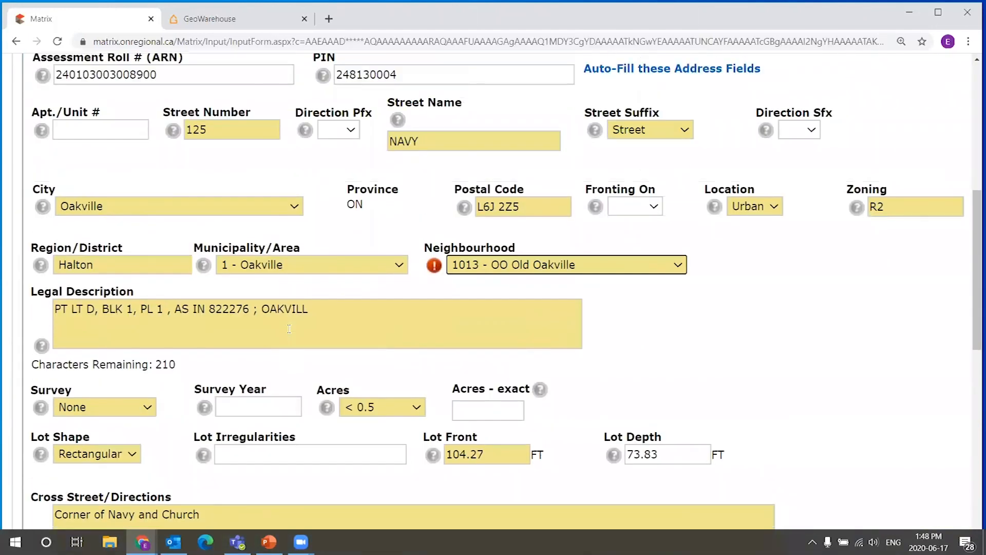
pyautogui.scroll(-8, 242, 406)
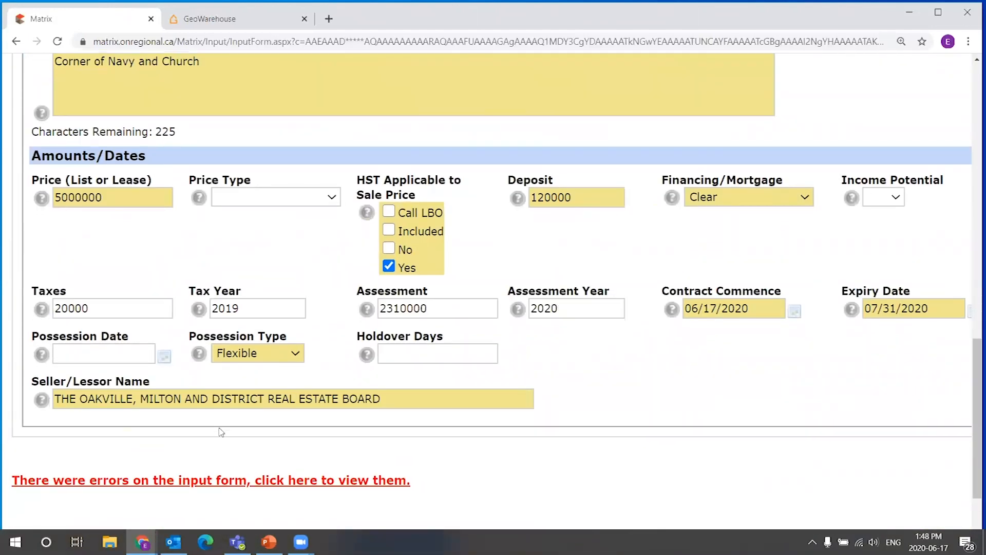
pyautogui.scroll(-2, 242, 408)
pyautogui.click(213, 450)
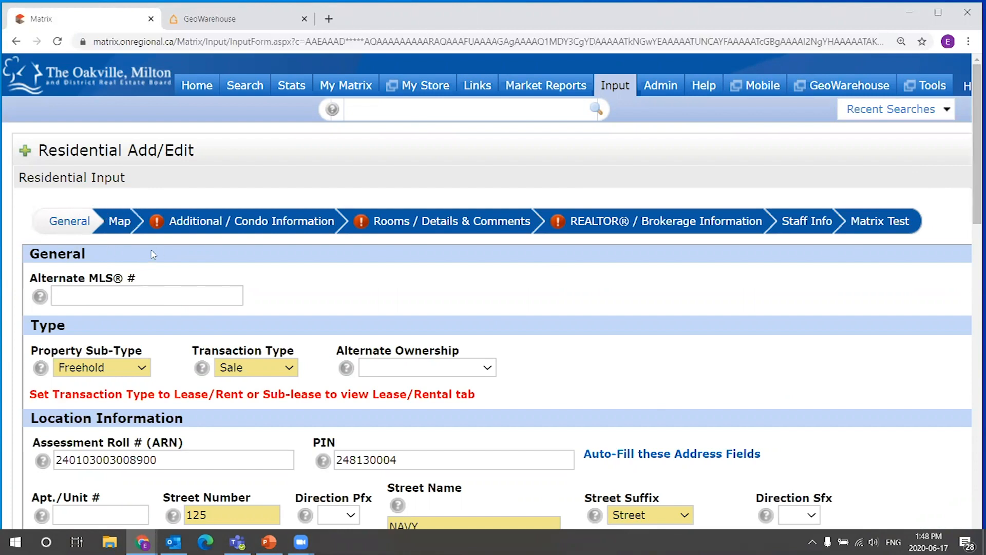
# Open the Map section to check the pin and its latitude and longitude.
pyautogui.click(123, 223)
pyautogui.scroll(-2, 415, 346)
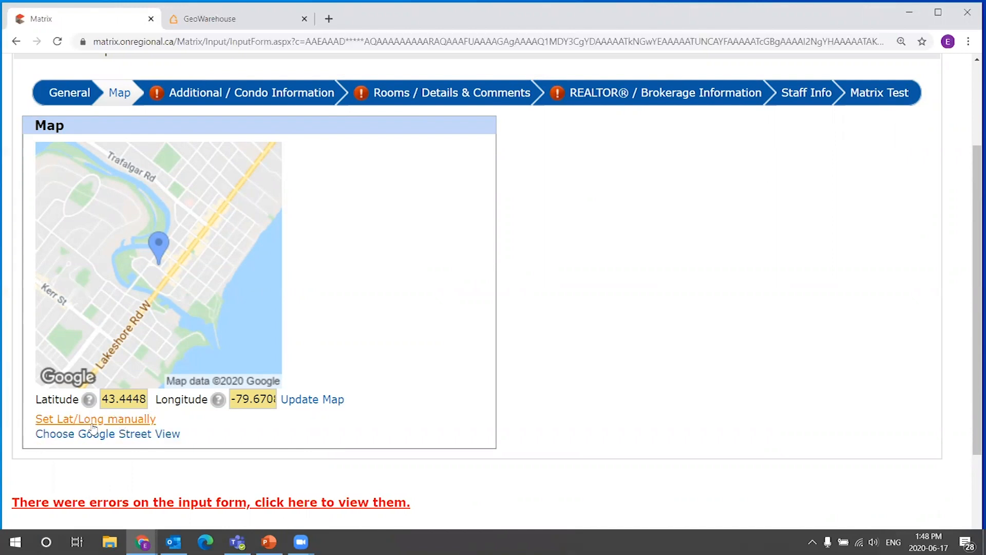
pyautogui.scroll(-1, 574, 282)
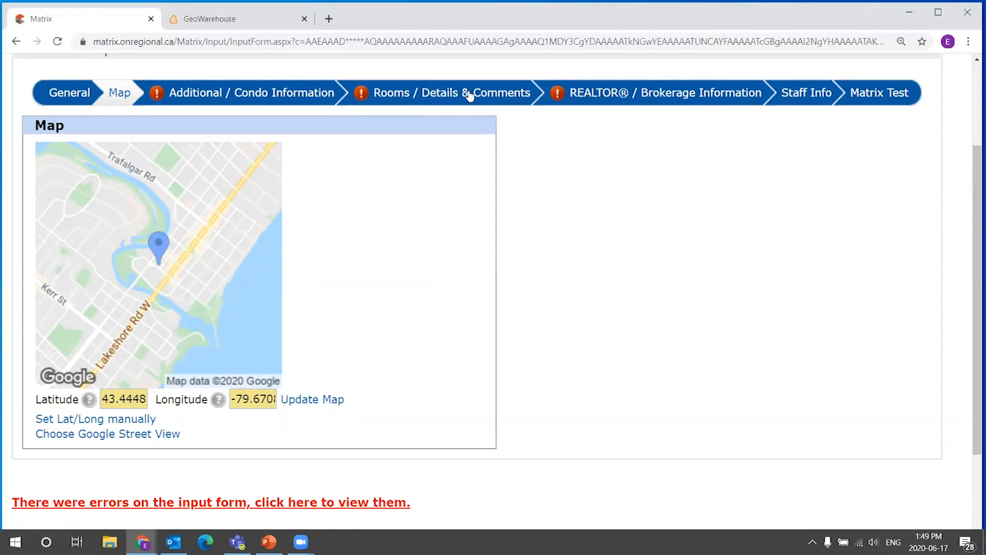
# Open the Additional / Condo Information section and view its Exterior Information fields.
pyautogui.click(231, 95)
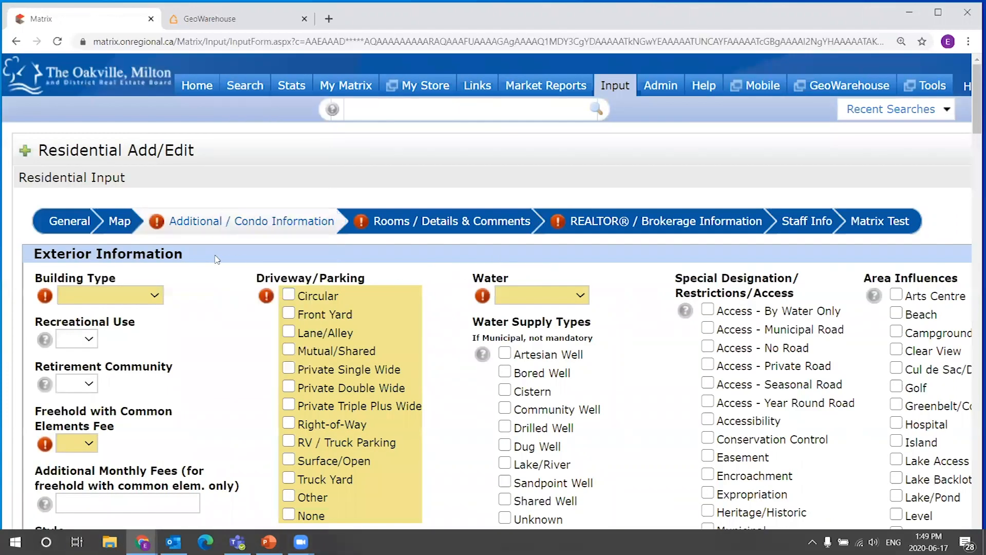
pyautogui.scroll(-1, 216, 260)
pyautogui.scroll(-2, 211, 237)
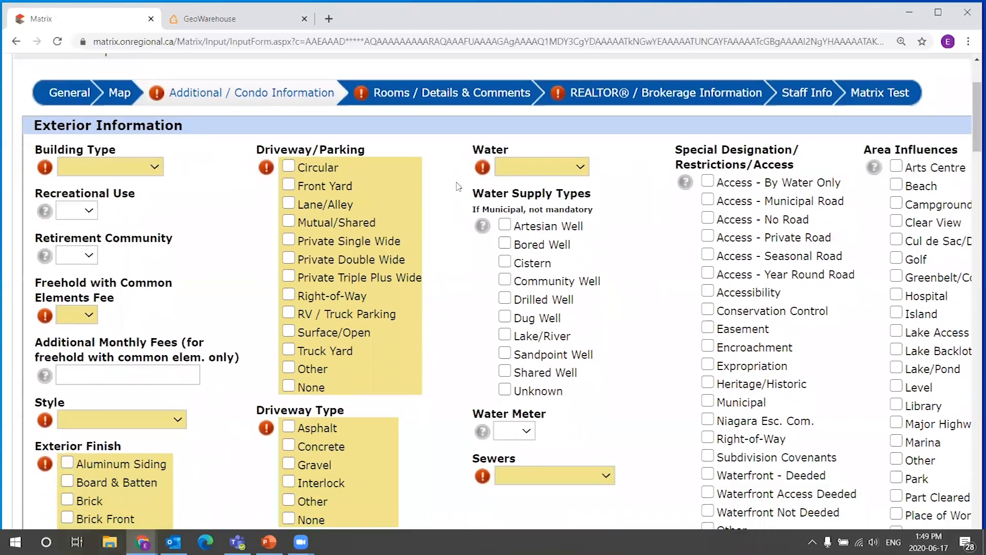
# Check the Water dropdown and scroll down to the Approximate Age and Square Footage fields of Exterior Information.
pyautogui.click(571, 167)
pyautogui.click(628, 163)
pyautogui.moveTo(973, 107); pyautogui.dragTo(972, 169)
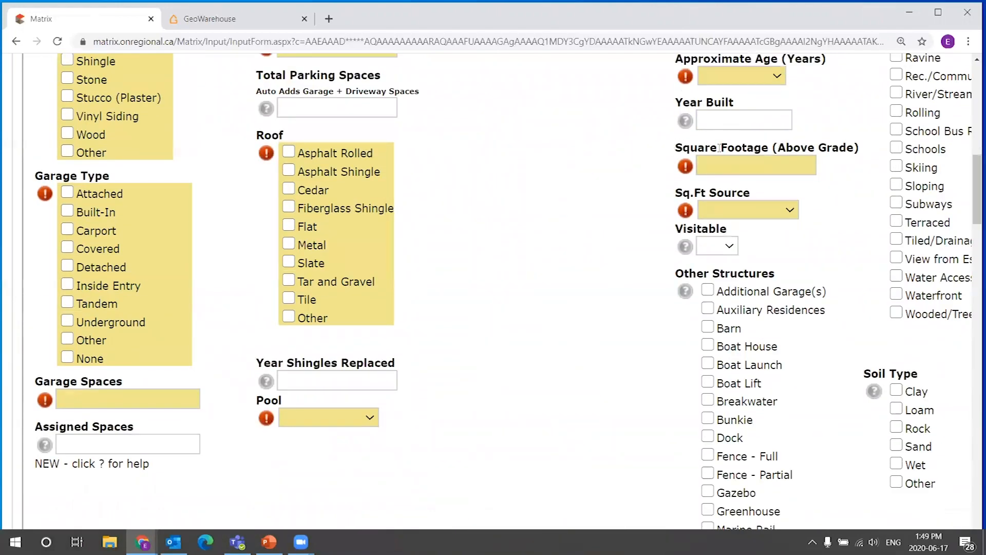
pyautogui.moveTo(675, 148); pyautogui.dragTo(819, 210)
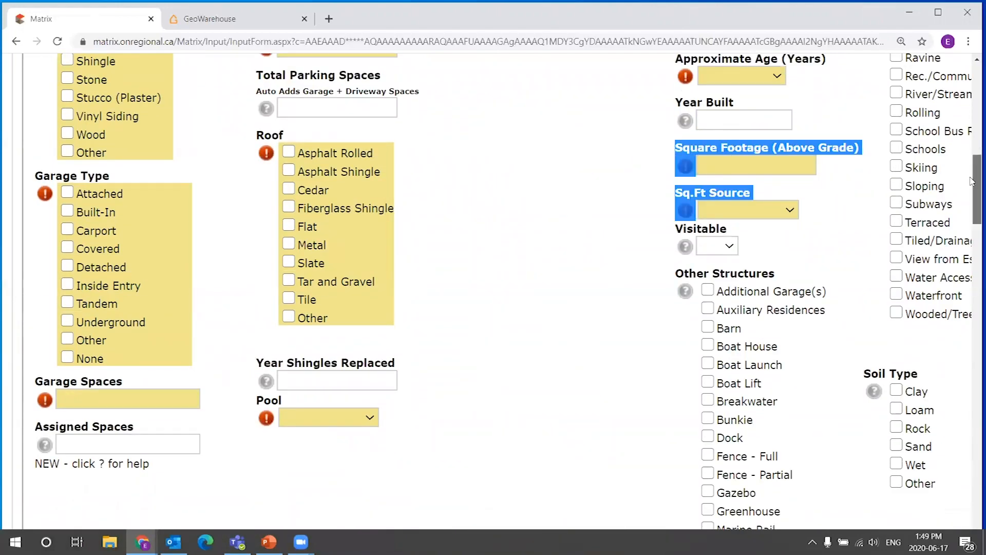
pyautogui.scroll(1, 890, 265)
pyautogui.click(890, 265)
pyautogui.scroll(-1, 871, 264)
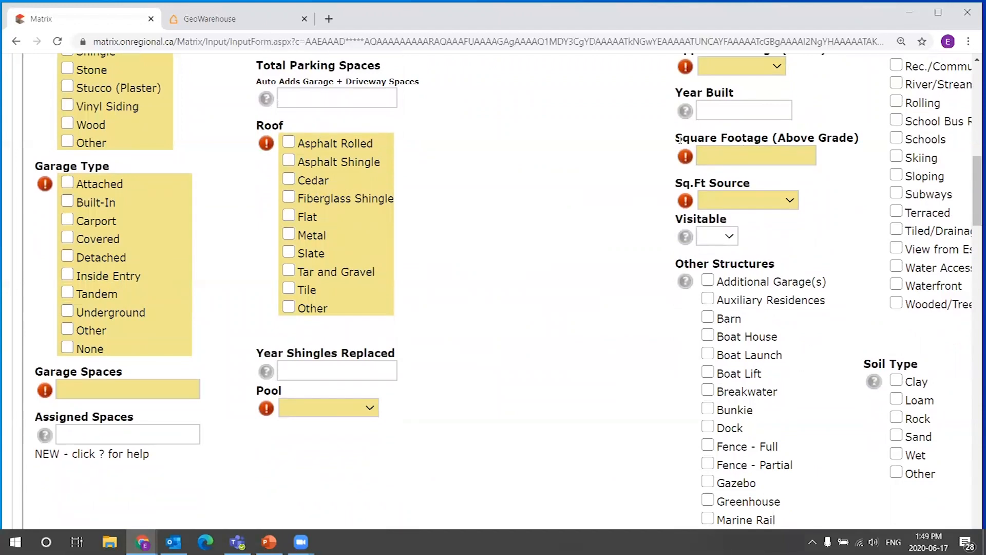
# Examine the Square Footage (Above Grade) field and its label in the Exterior Information section.
pyautogui.click(717, 156)
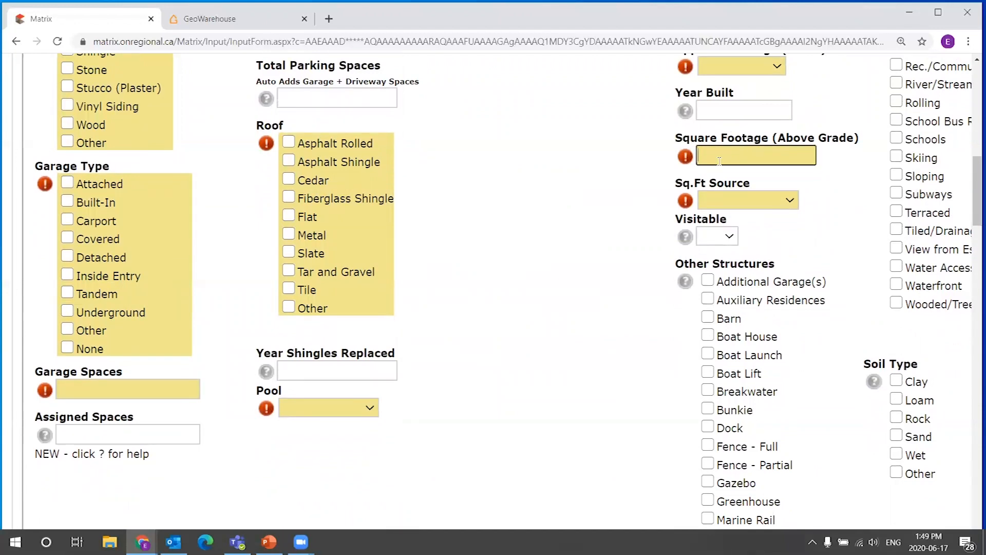
pyautogui.moveTo(675, 137); pyautogui.dragTo(855, 136)
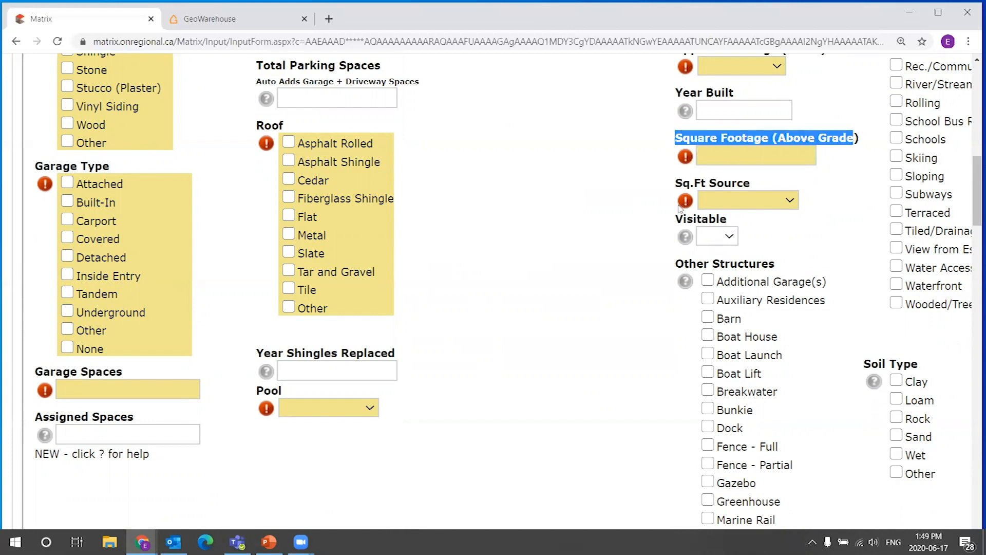
pyautogui.moveTo(674, 183); pyautogui.dragTo(770, 183)
pyautogui.click(796, 201)
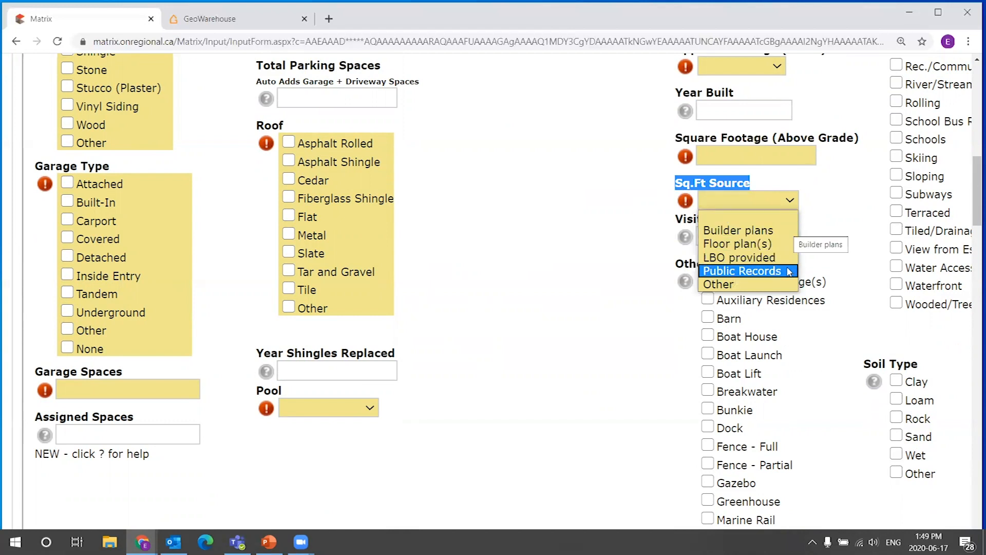
pyautogui.click(785, 172)
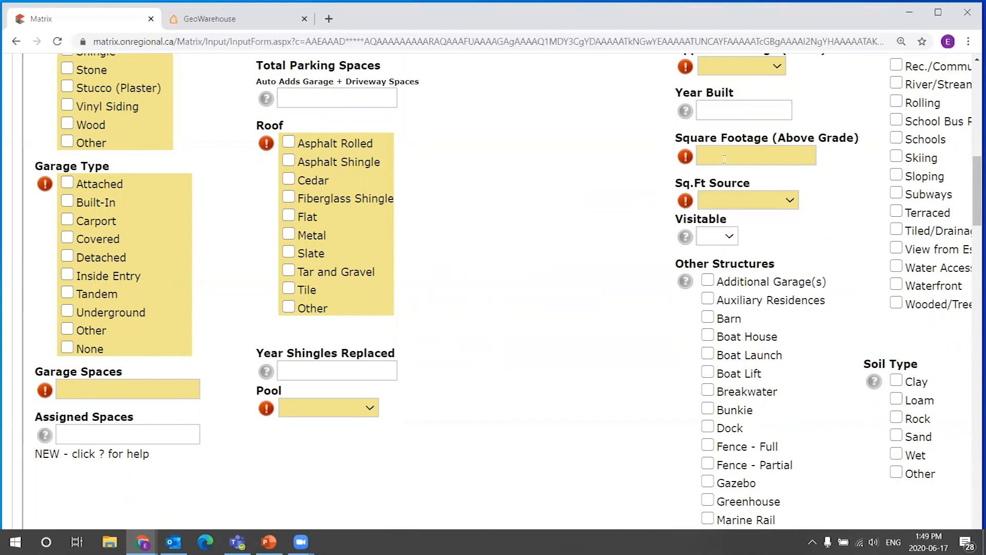
pyautogui.click(745, 153)
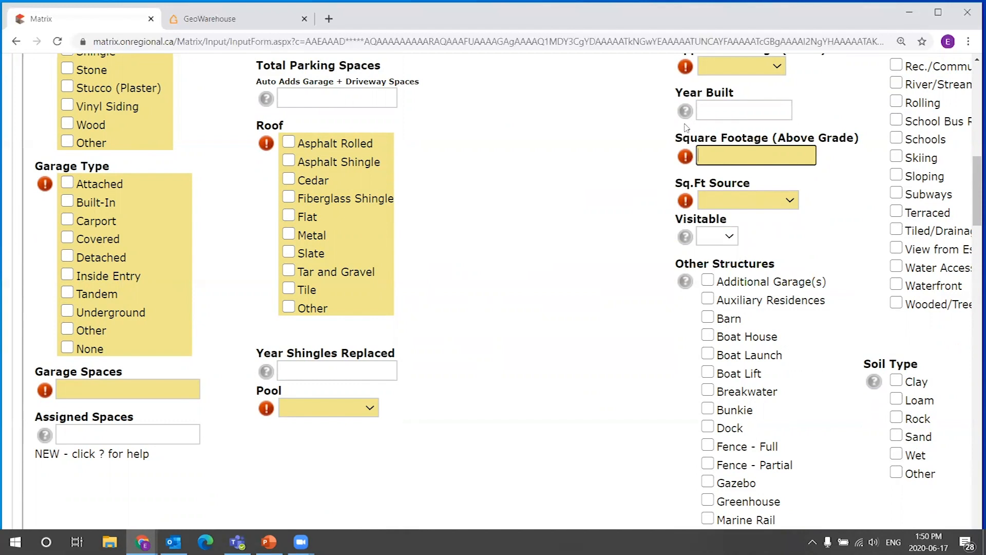
pyautogui.moveTo(675, 141)
pyautogui.mouseDown()
pyautogui.moveTo(845, 120)
pyautogui.moveTo(858, 131)
pyautogui.moveTo(677, 149)
pyautogui.mouseUp()
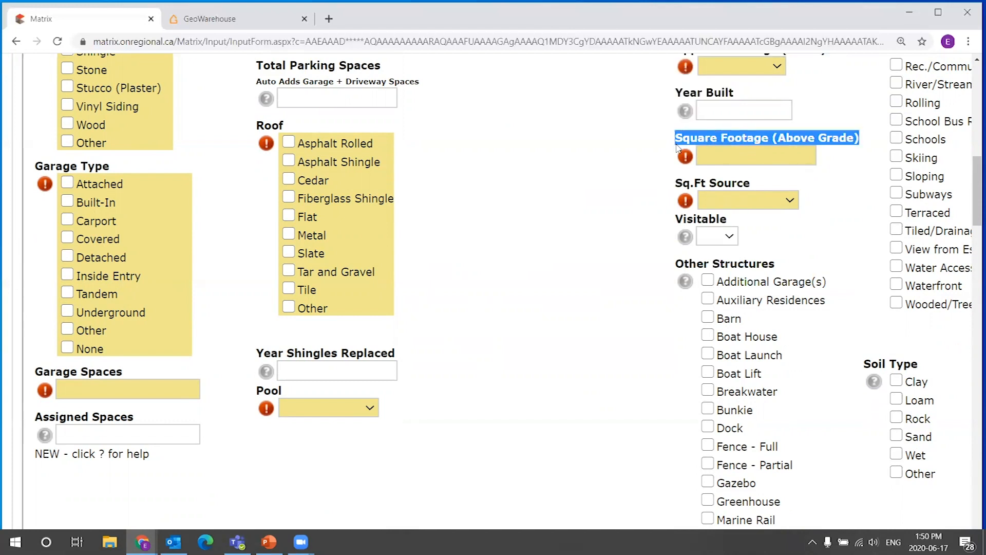
pyautogui.click(736, 138)
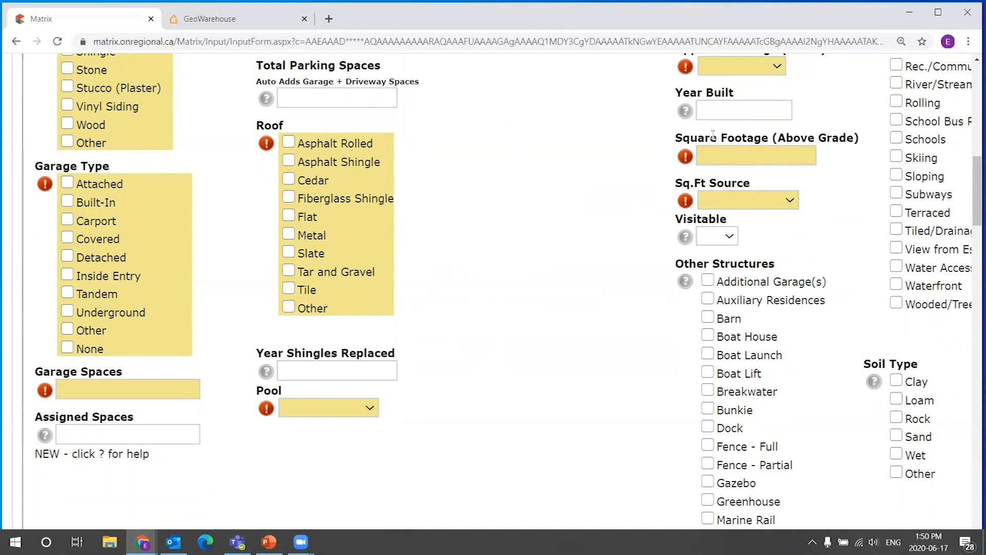
pyautogui.moveTo(679, 138); pyautogui.dragTo(864, 143)
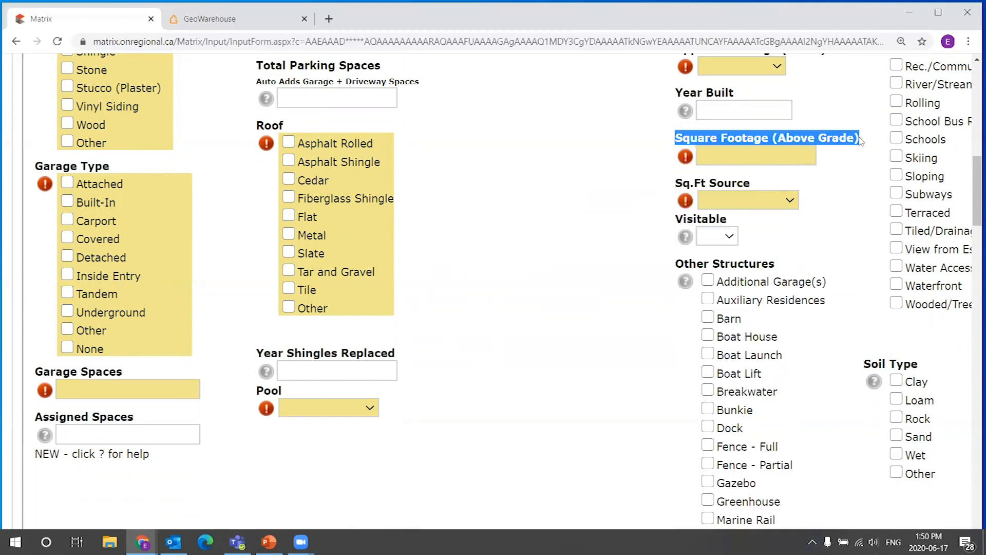
pyautogui.click(868, 146)
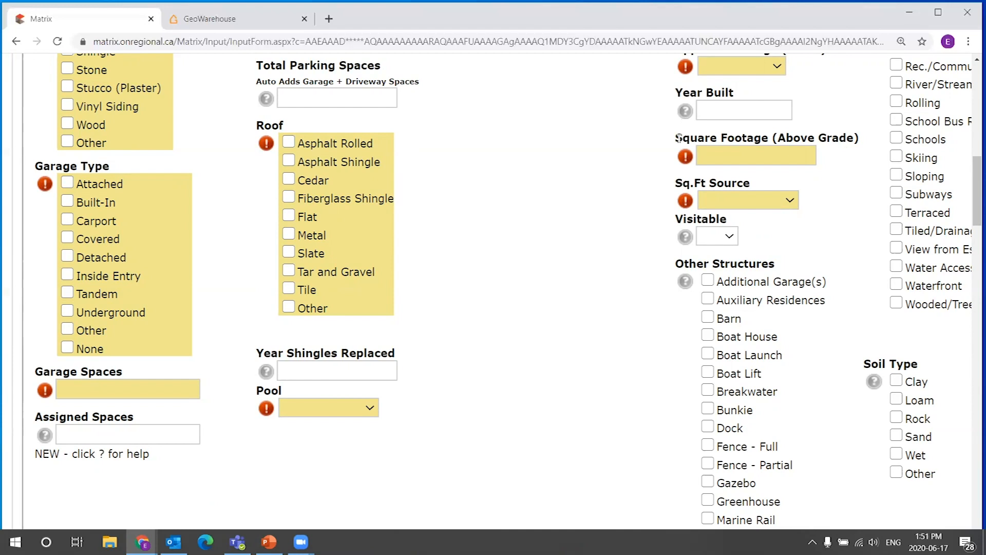
pyautogui.moveTo(677, 138); pyautogui.dragTo(862, 140)
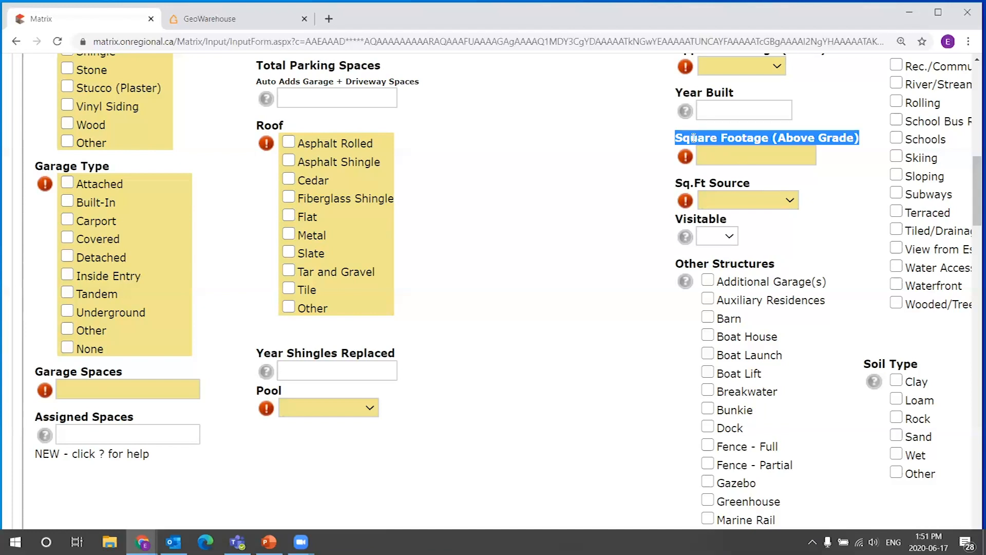
pyautogui.click(715, 153)
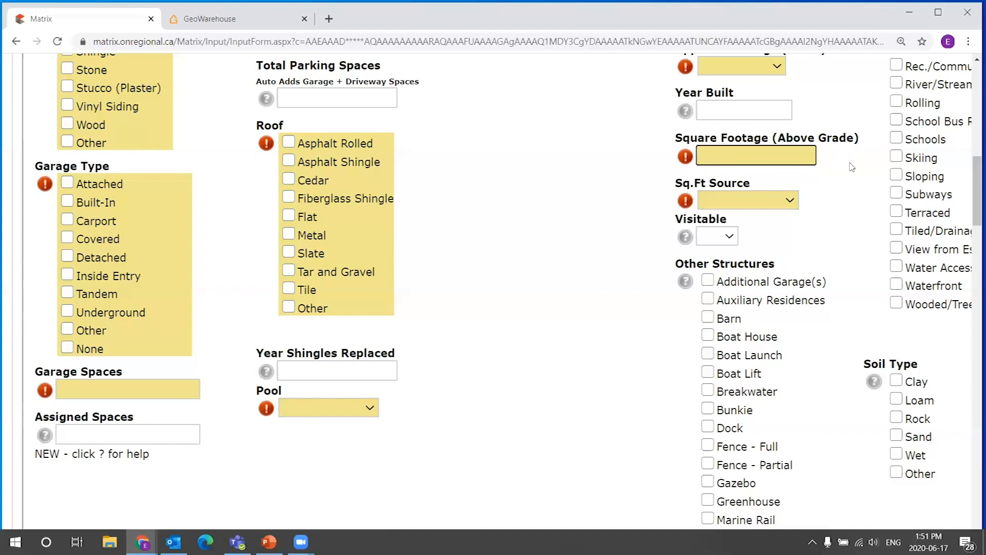
pyautogui.moveTo(640, 146); pyautogui.dragTo(679, 138)
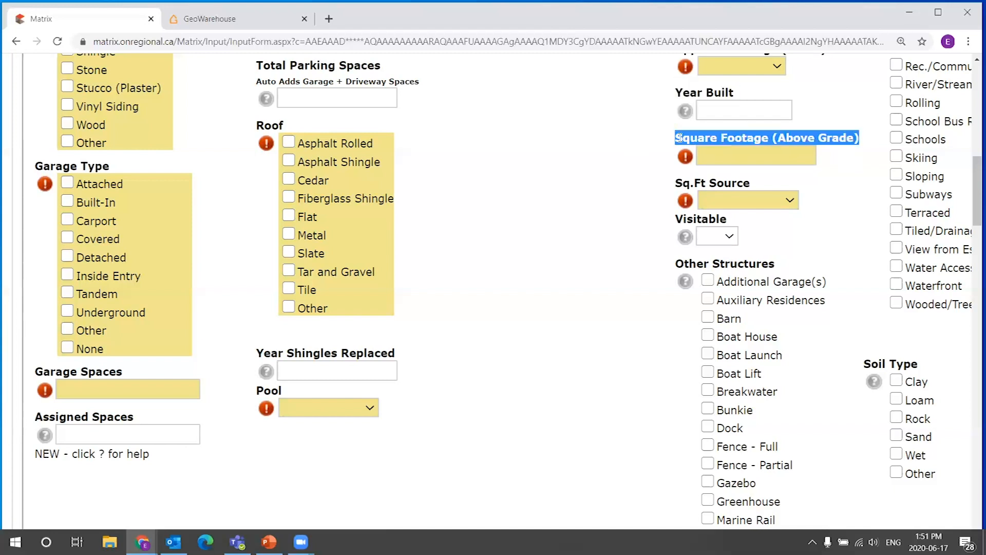
pyautogui.click(679, 137)
pyautogui.moveTo(863, 137); pyautogui.dragTo(673, 138)
pyautogui.click(739, 144)
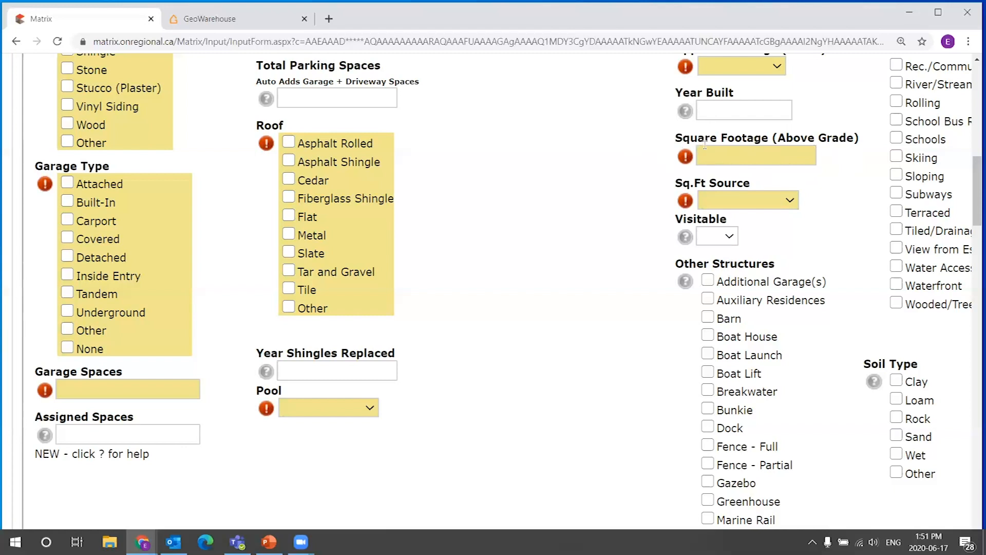
pyautogui.moveTo(672, 140); pyautogui.dragTo(863, 145)
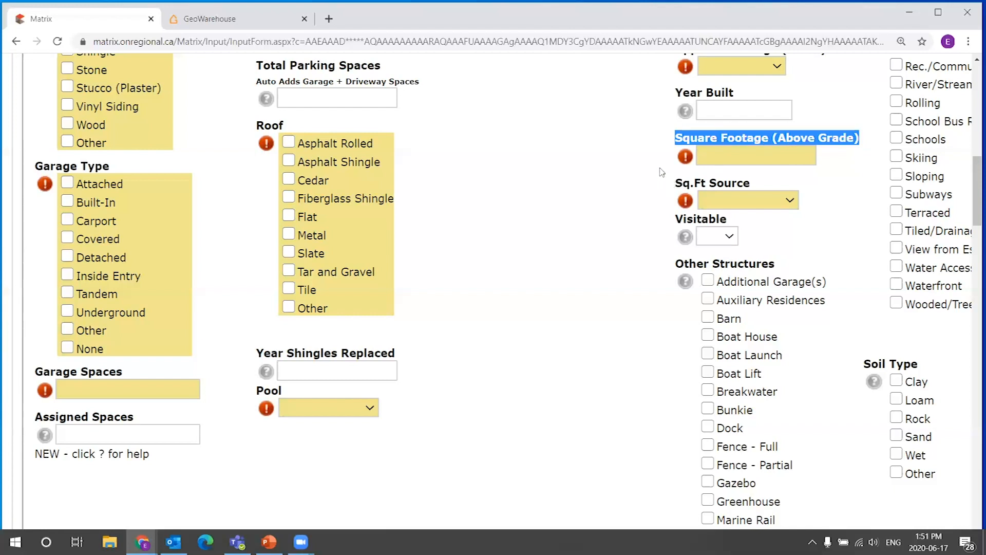
pyautogui.click(700, 137)
pyautogui.moveTo(675, 137); pyautogui.dragTo(769, 137)
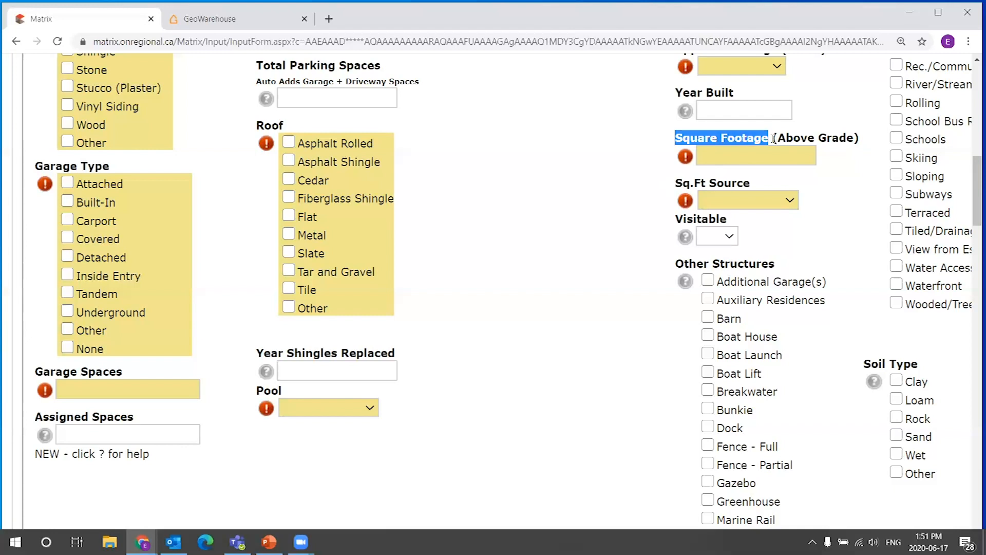
pyautogui.click(794, 142)
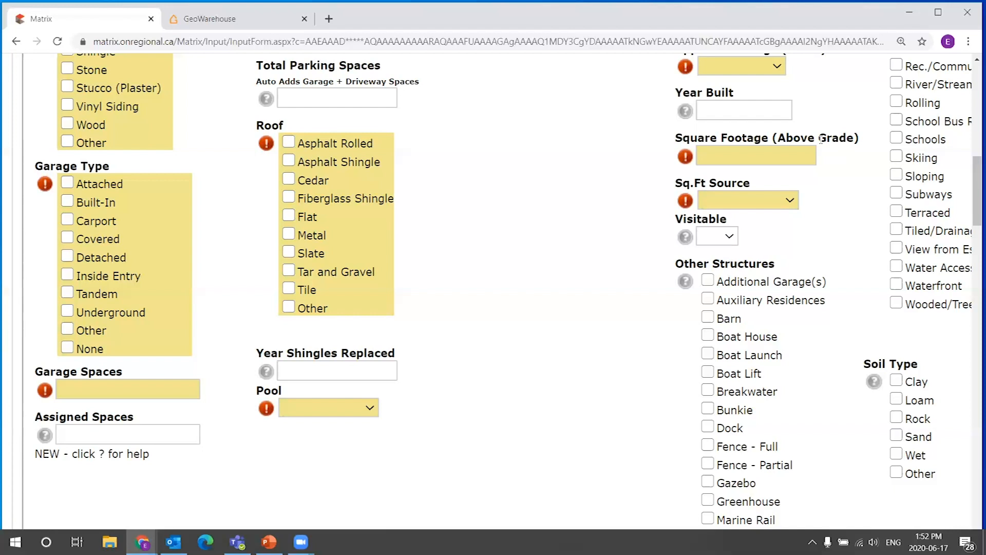
# Open the Sq.Ft Source list to review its options without choosing one.
pyautogui.click(757, 202)
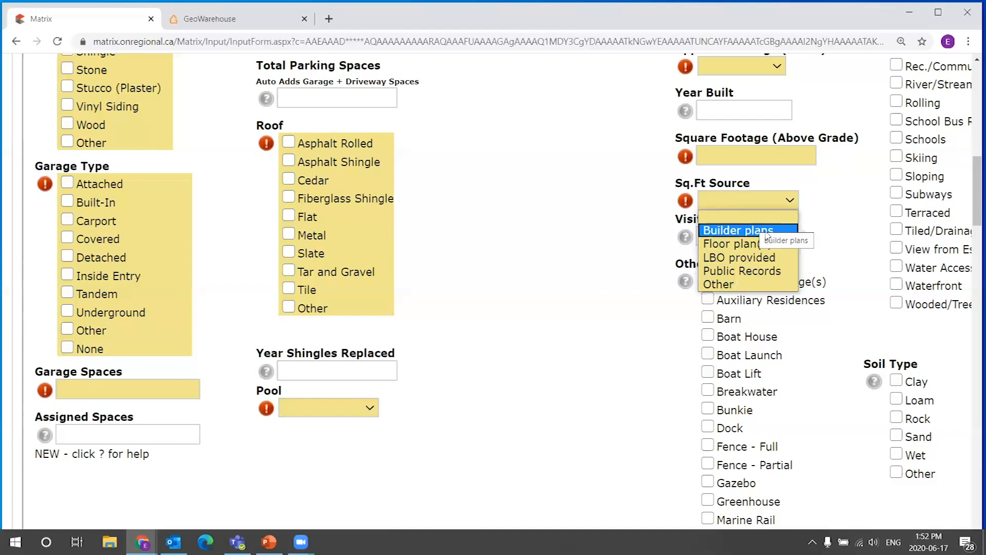
pyautogui.click(794, 204)
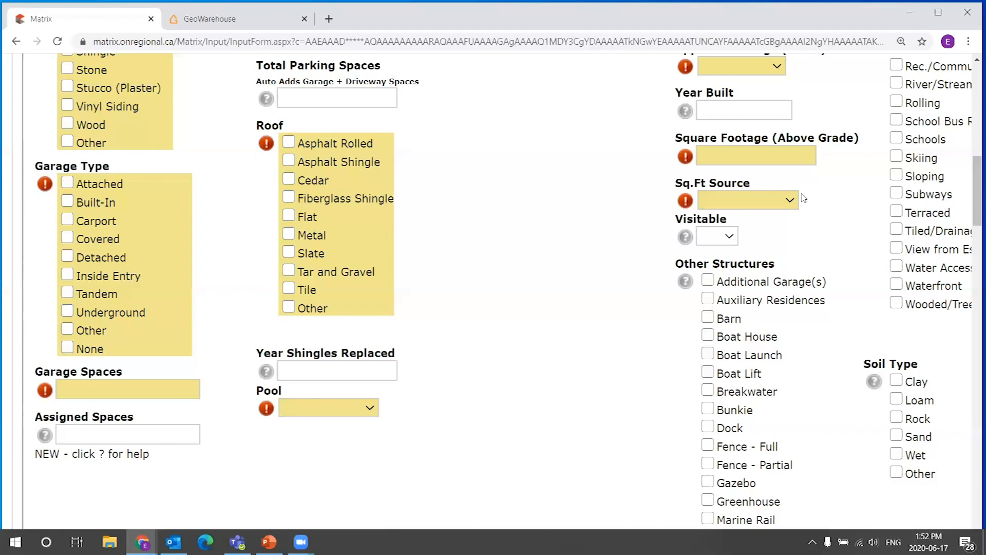
pyautogui.click(786, 202)
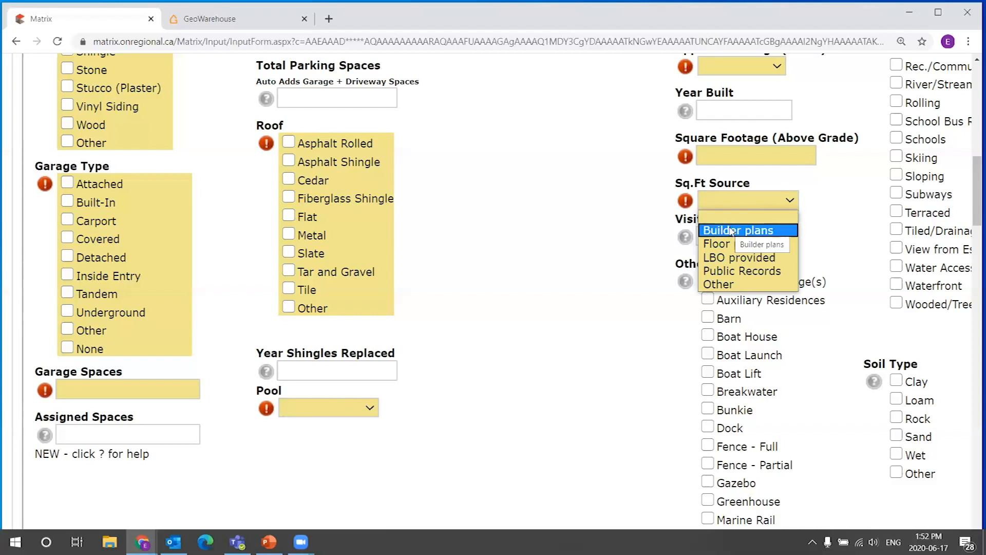
pyautogui.click(826, 201)
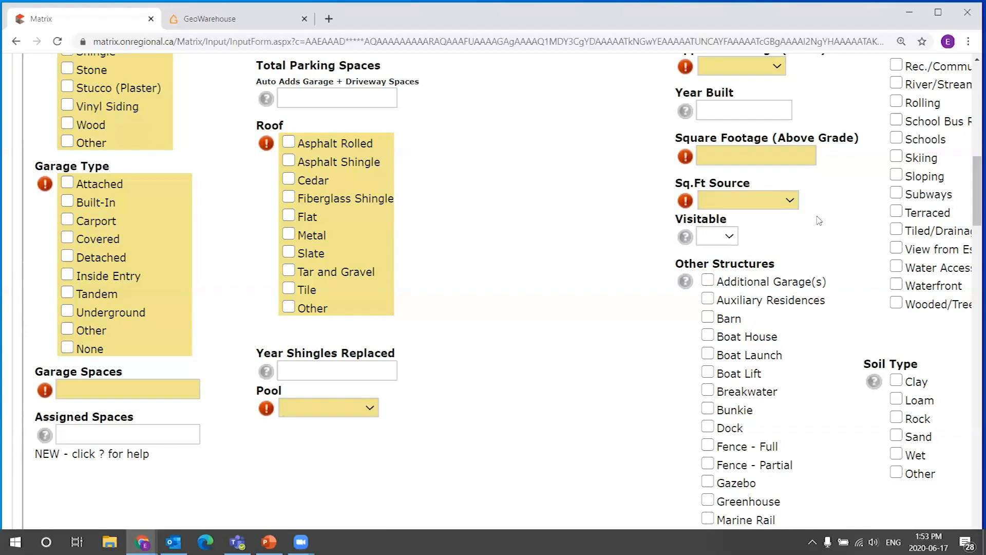
# Open the Rooms / Details & Comments section and review its room entry fields.
pyautogui.scroll(8, 579, 233)
pyautogui.scroll(4, 515, 256)
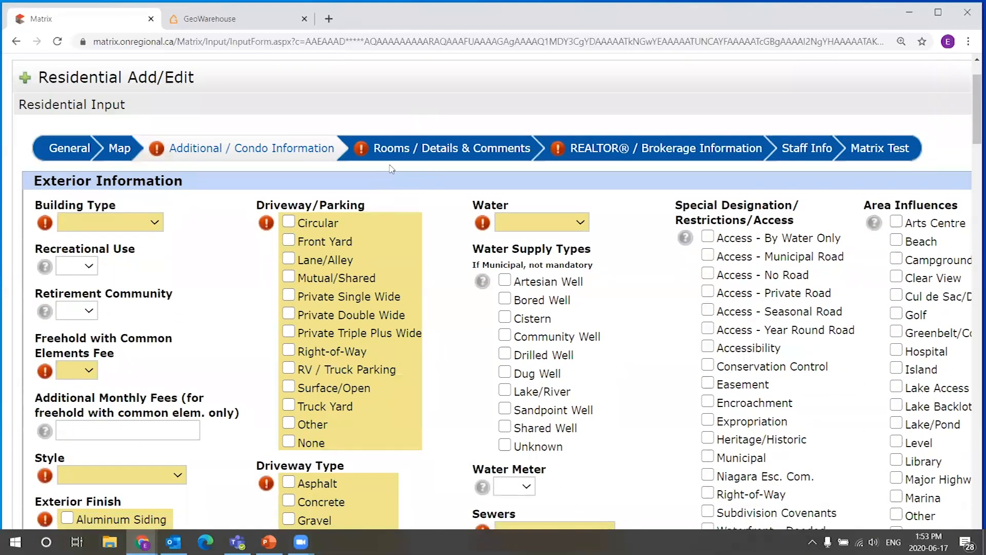
pyautogui.scroll(-1, 416, 212)
pyautogui.scroll(-9, 416, 212)
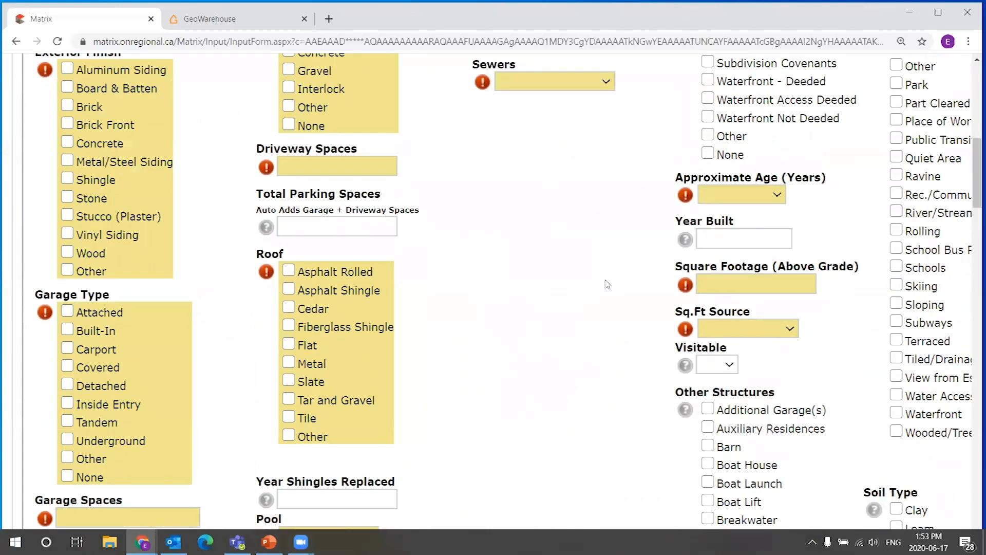
pyautogui.scroll(4, 508, 304)
pyautogui.scroll(5, 508, 303)
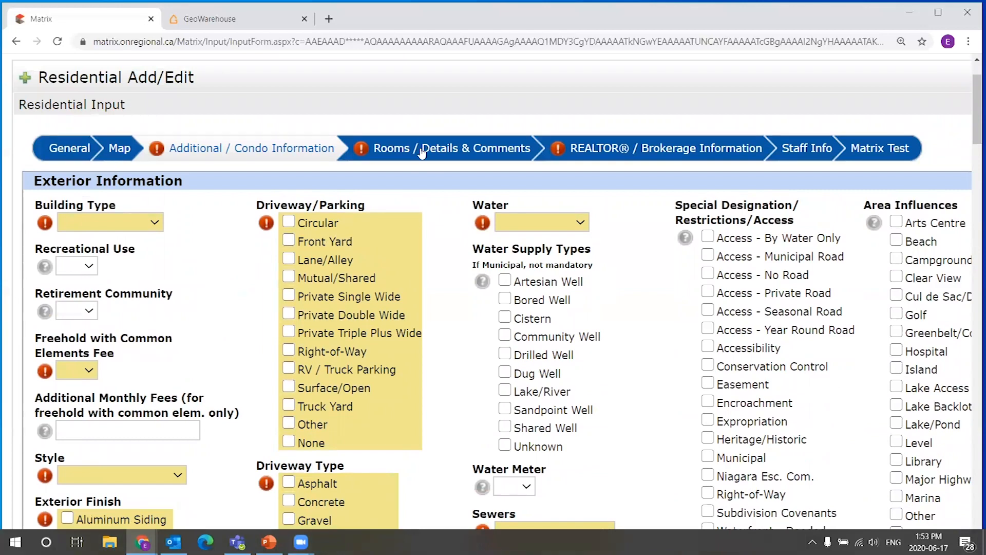
pyautogui.click(422, 150)
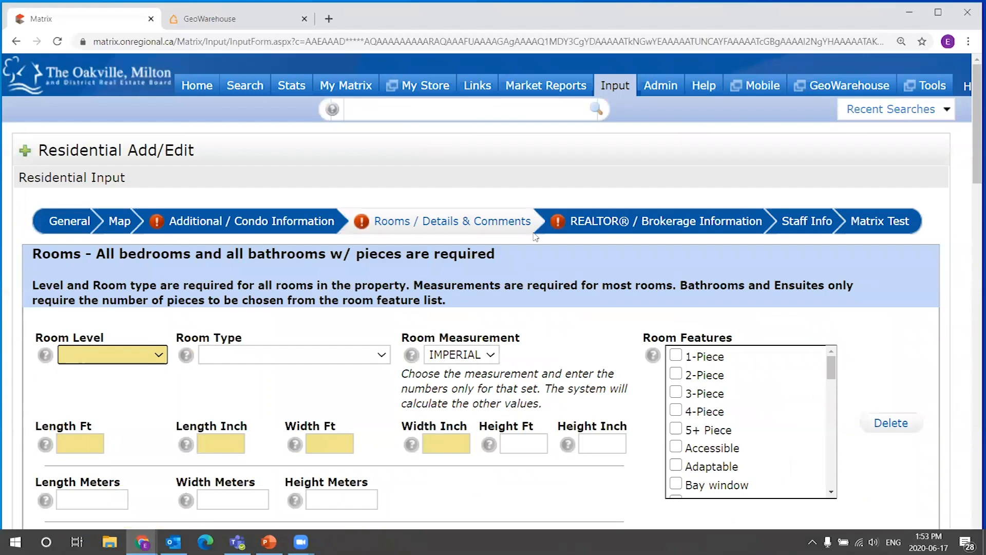
pyautogui.scroll(-2, 549, 303)
pyautogui.scroll(1, 521, 279)
pyautogui.scroll(-2, 521, 279)
pyautogui.scroll(1, 542, 283)
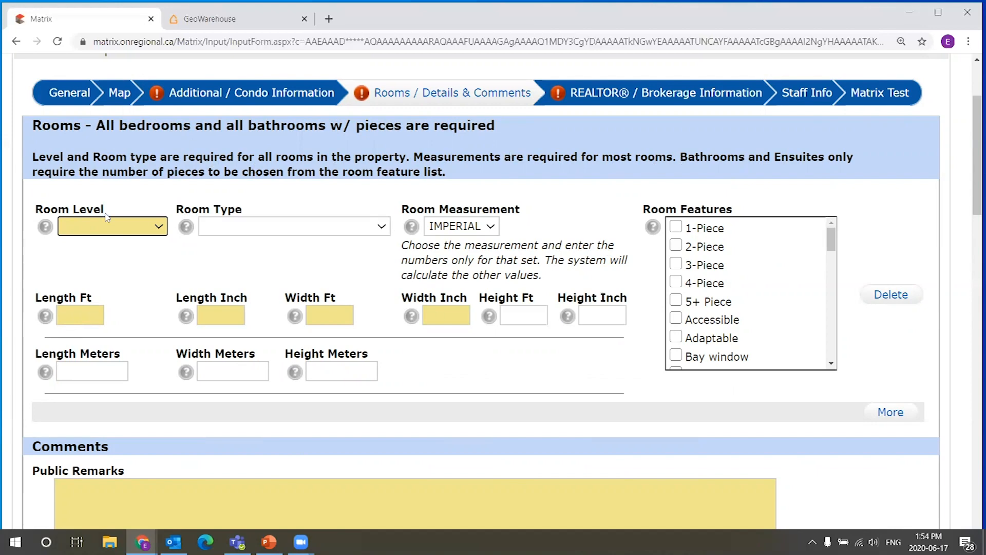
pyautogui.scroll(-1, 116, 229)
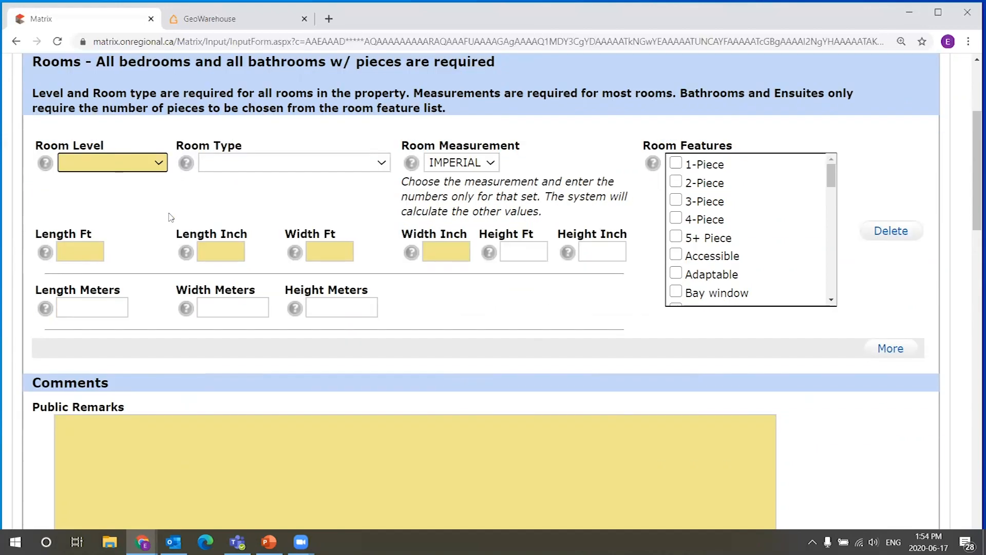
# Add a first room with Room Level Main and Room Type Bedroom.
pyautogui.click(163, 164)
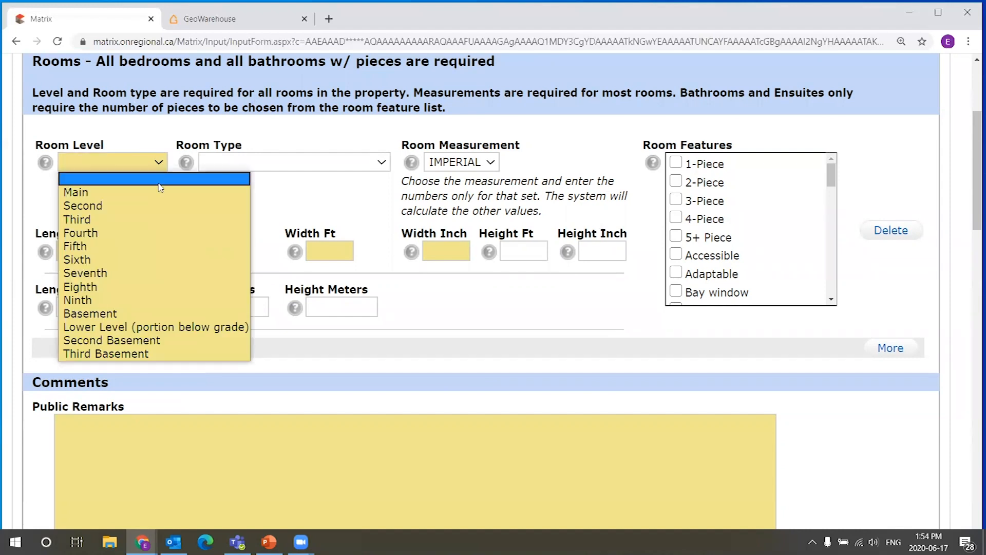
pyautogui.click(145, 193)
pyautogui.click(263, 165)
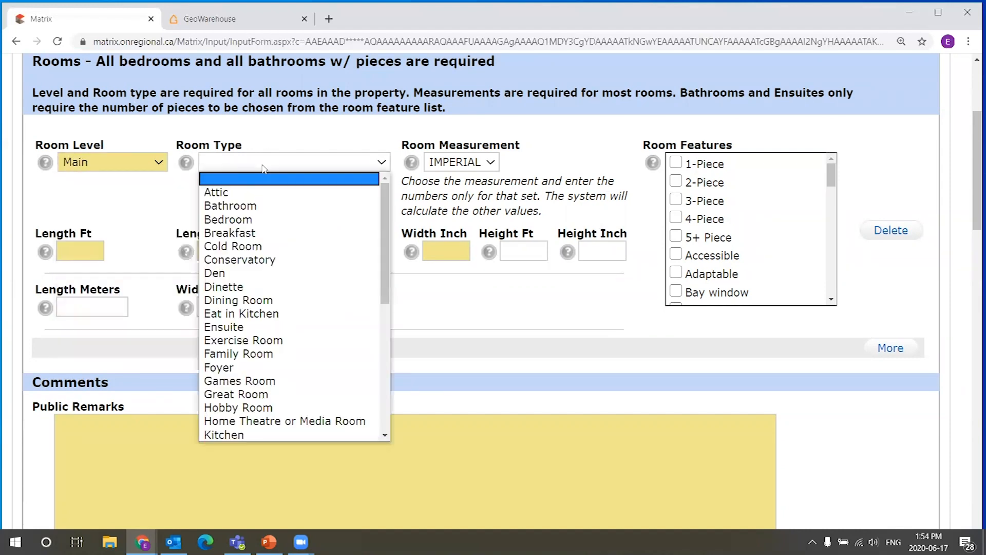
pyautogui.click(253, 218)
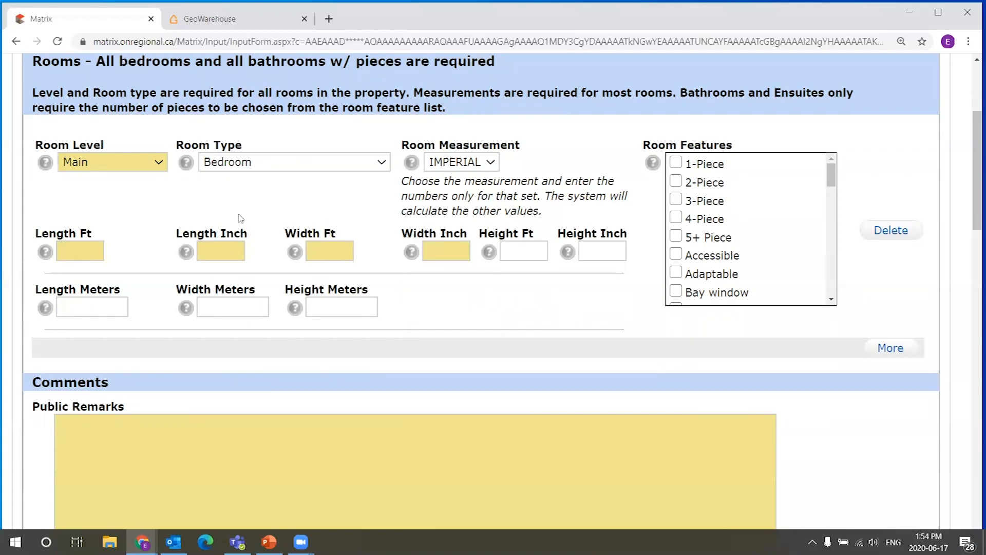
# Scroll through the Comments, Virtual Tour URLs and Additional URLs fields of the section.
pyautogui.scroll(-10, 241, 218)
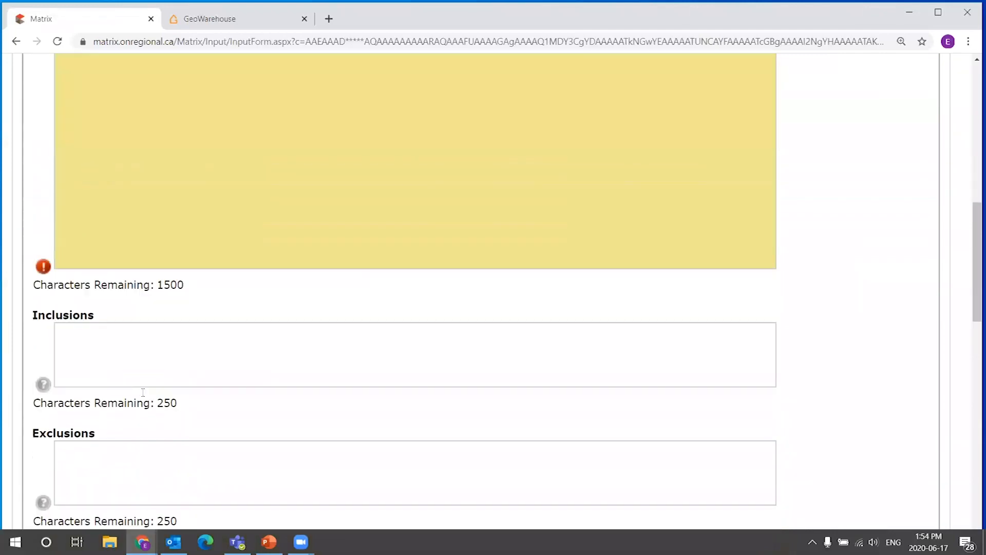
pyautogui.scroll(-13, 135, 392)
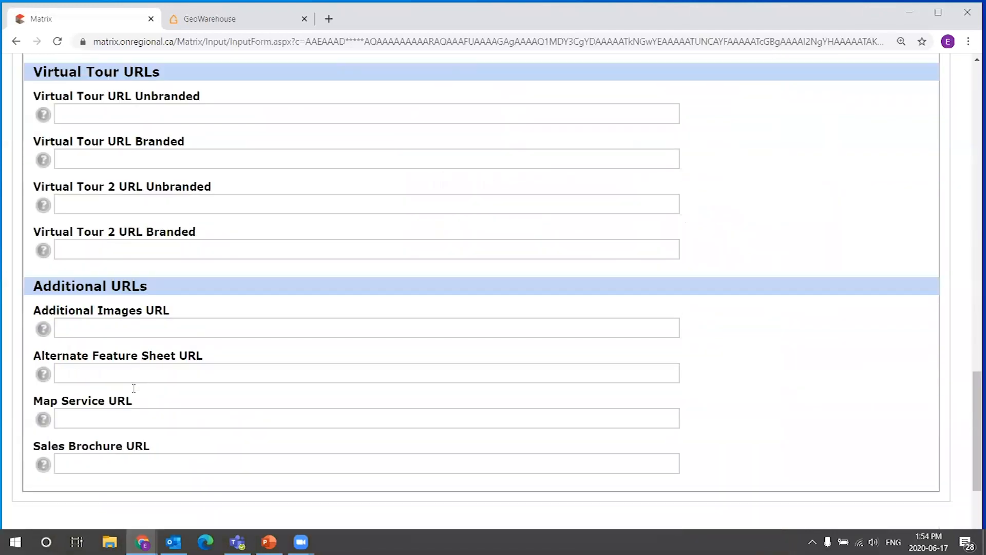
pyautogui.click(213, 452)
pyautogui.scroll(3, 379, 262)
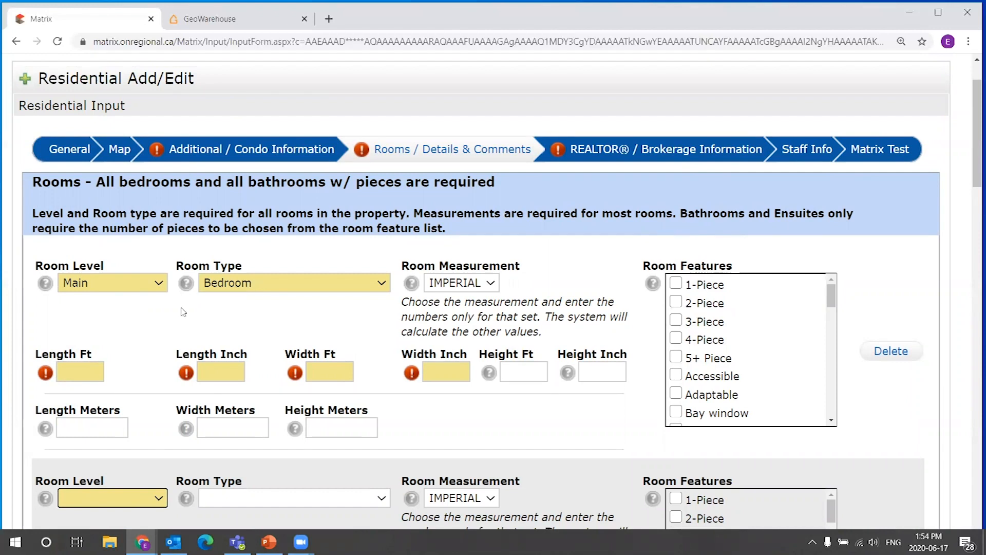
# Review the bedroom's Room Measurement options and its length and width fields, keeping Imperial units.
pyautogui.click(105, 369)
pyautogui.press('Tab')
pyautogui.click(345, 370)
pyautogui.click(467, 372)
pyautogui.scroll(-1, 465, 373)
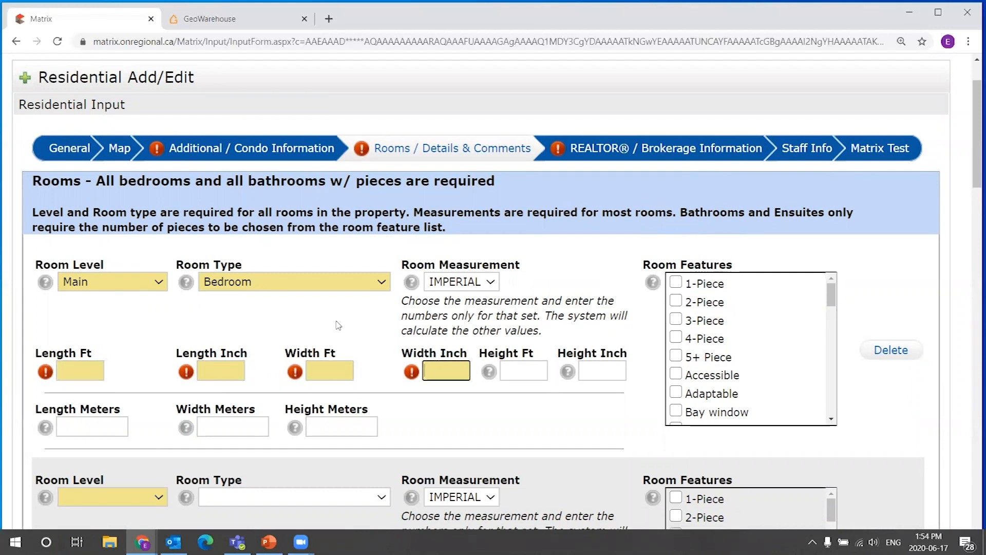
pyautogui.click(92, 364)
pyautogui.click(80, 307)
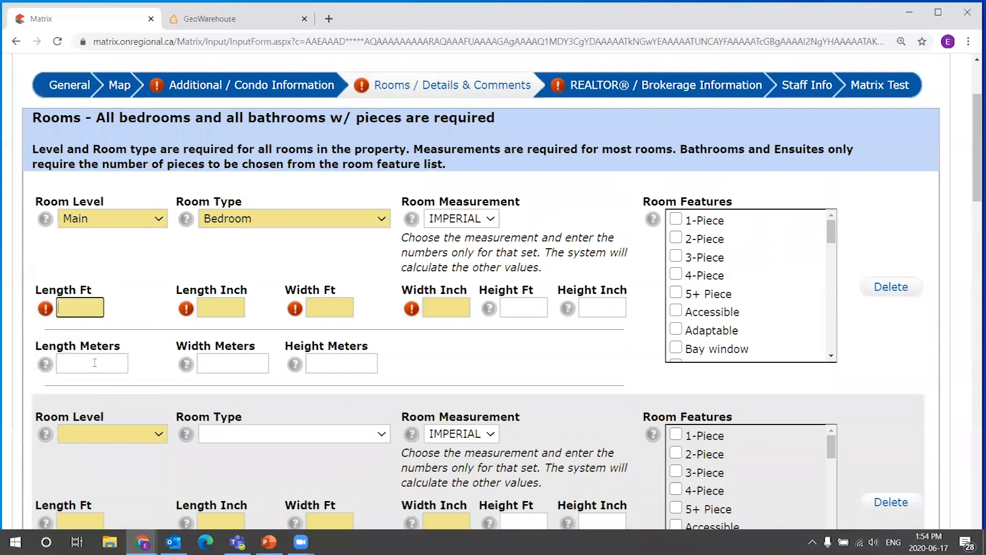
pyautogui.click(491, 221)
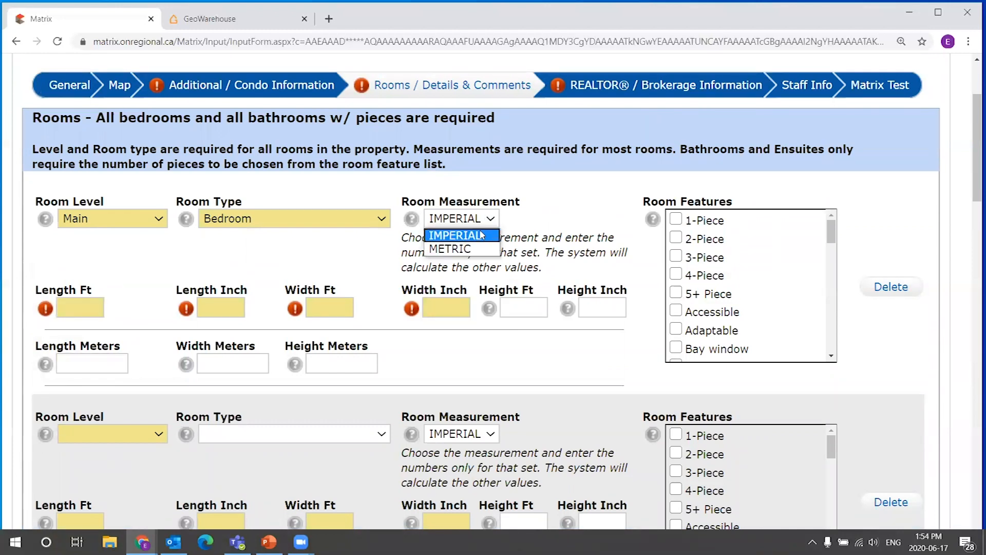
pyautogui.click(228, 263)
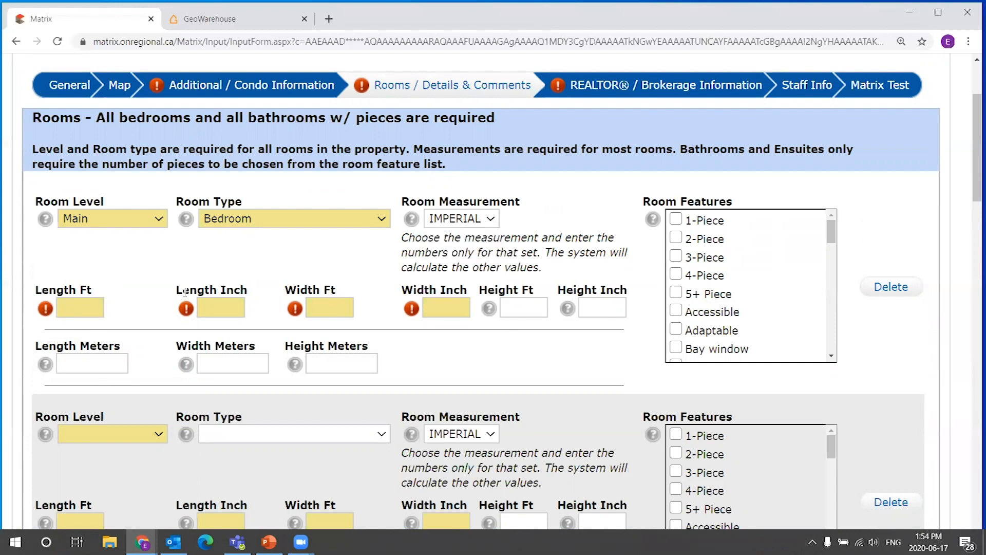
pyautogui.click(82, 365)
pyautogui.click(95, 314)
pyautogui.click(488, 221)
pyautogui.click(522, 224)
# Enter the bedroom's size as 20 ft 2 in long by 20 ft 2 in wide.
pyautogui.click(81, 308)
pyautogui.click(222, 306)
pyautogui.click(96, 311)
pyautogui.click(144, 308)
pyautogui.click(80, 311)
pyautogui.write('20')
pyautogui.press('Tab')
pyautogui.write('2')
pyautogui.press('Tab')
pyautogui.write('20')
pyautogui.press('Tab')
pyautogui.write('2')
# Add a second room with Room Level Main and Room Type Bathroom.
pyautogui.scroll(-6, 329, 274)
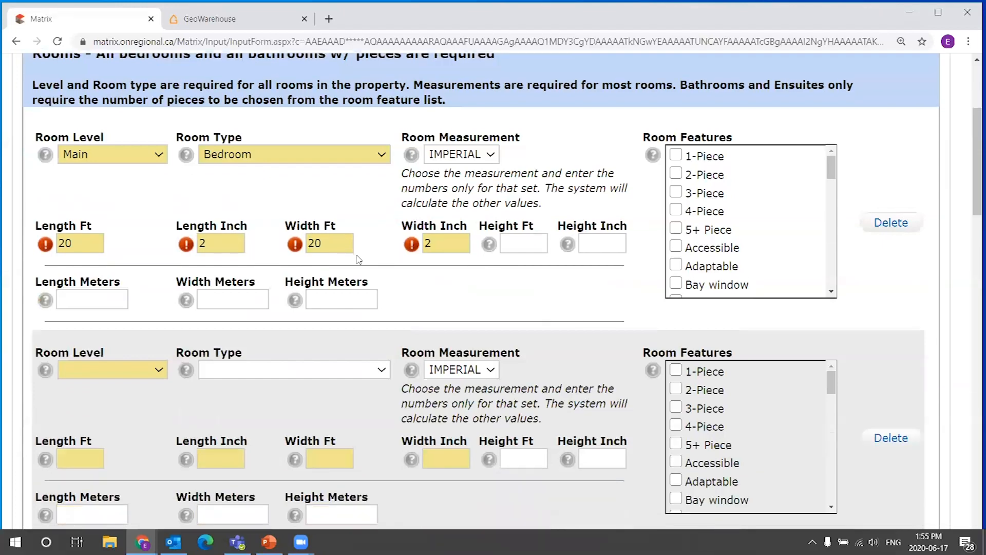
pyautogui.scroll(-18, 44, 373)
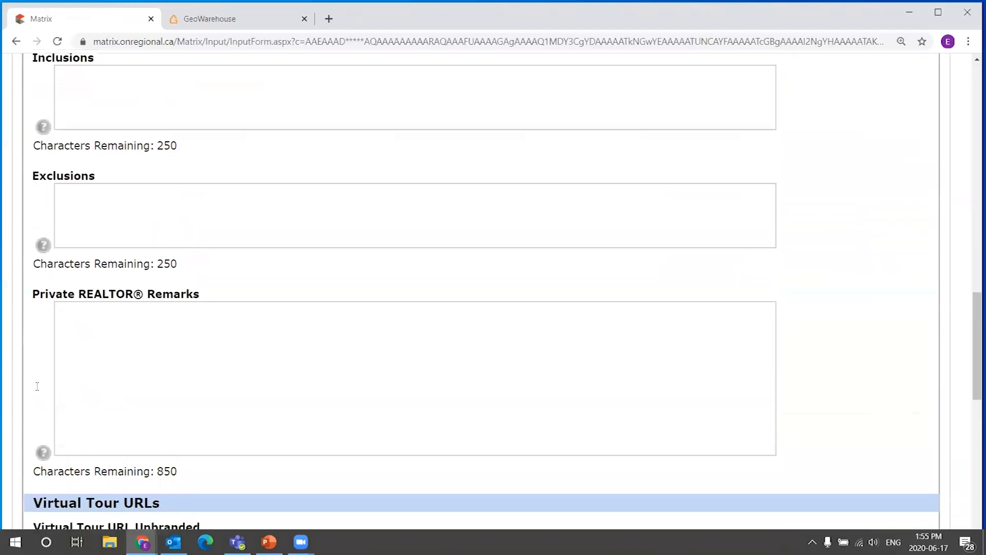
pyautogui.scroll(-5, 152, 441)
pyautogui.click(206, 448)
pyautogui.scroll(3, 426, 101)
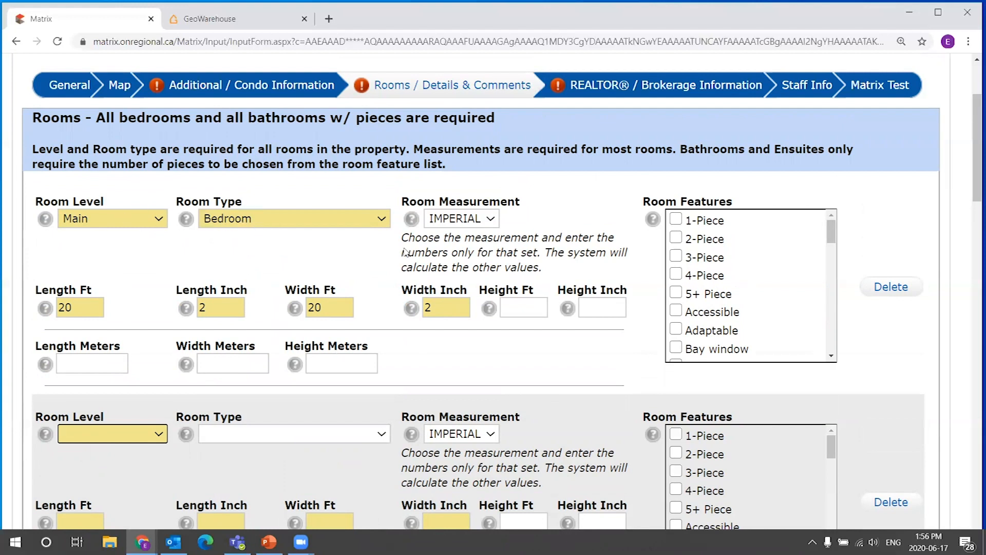
pyautogui.moveTo(830, 235); pyautogui.dragTo(835, 212)
pyautogui.moveTo(975, 148); pyautogui.dragTo(970, 156)
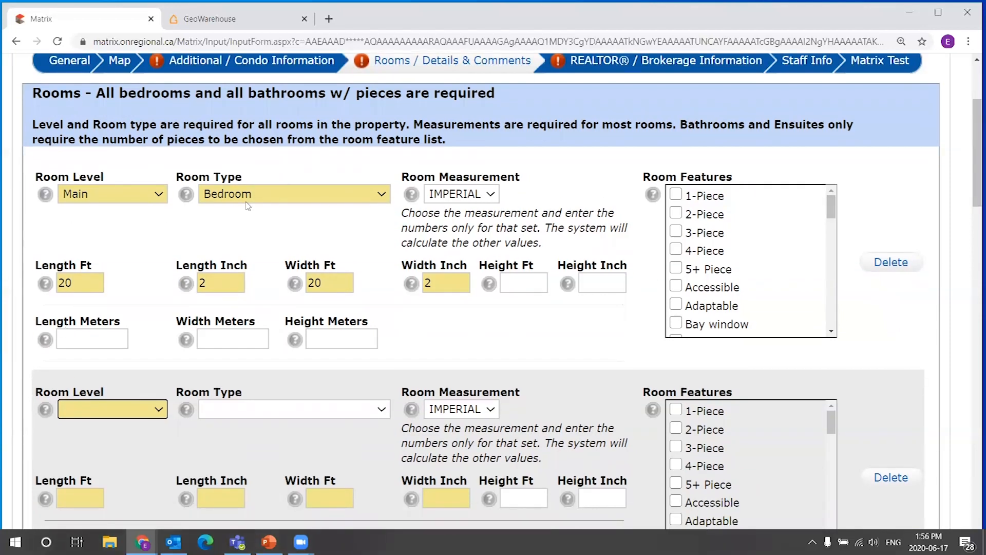
pyautogui.scroll(-3, 288, 237)
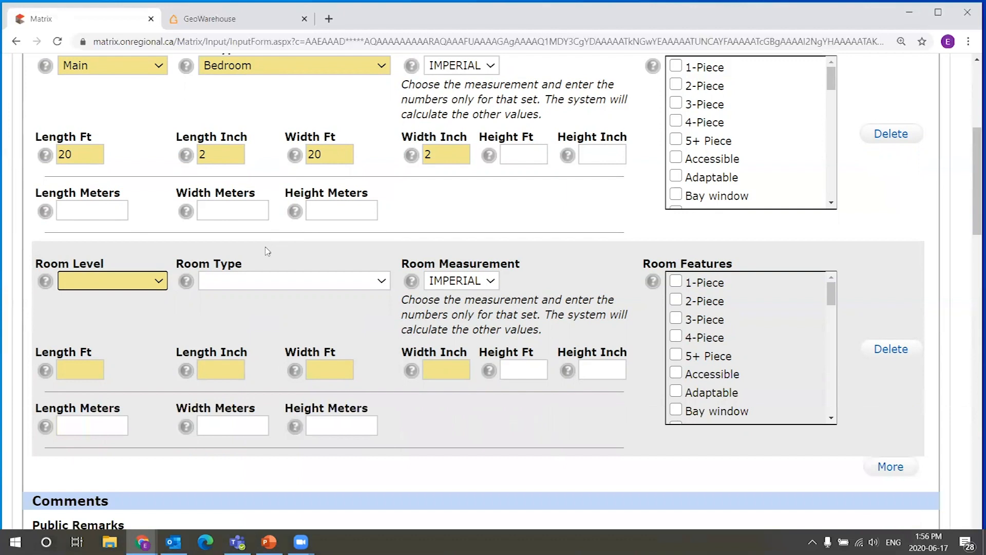
pyautogui.click(124, 281)
pyautogui.click(103, 311)
pyautogui.click(214, 289)
pyautogui.scroll(-1, 262, 265)
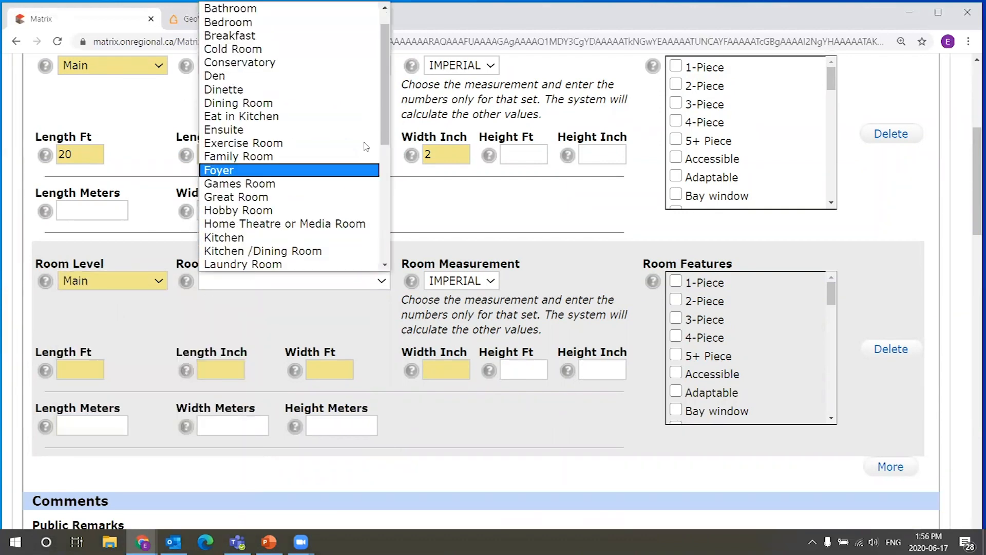
pyautogui.scroll(1, 285, 133)
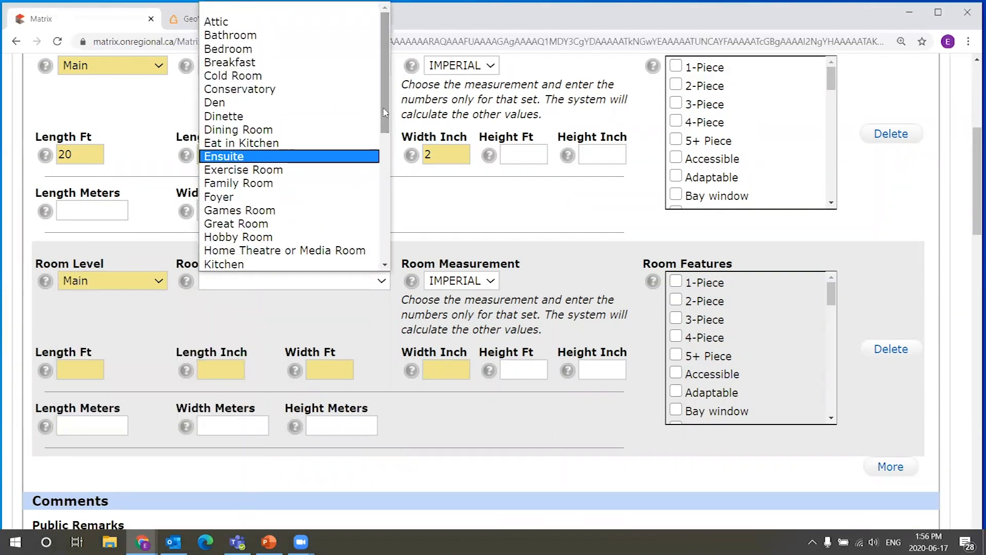
pyautogui.click(278, 35)
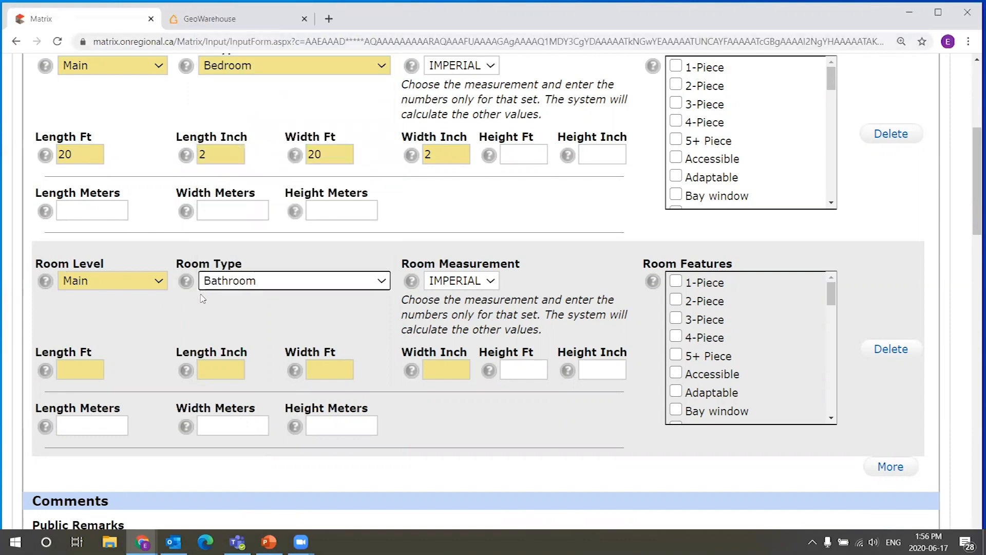
# Open the Length Inch help for the bathroom row and close it.
pyautogui.scroll(1, 203, 298)
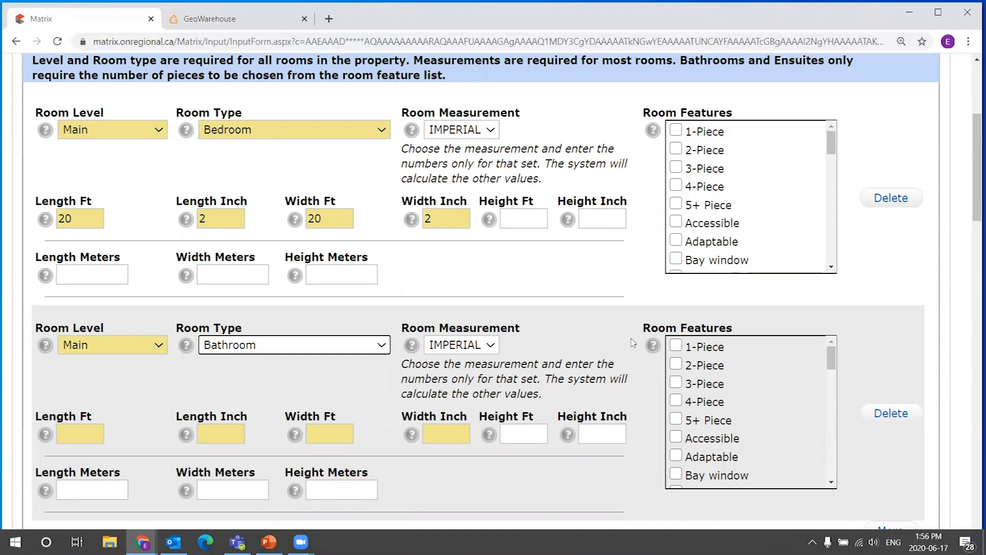
pyautogui.moveTo(866, 322); pyautogui.dragTo(934, 259)
pyautogui.moveTo(881, 352); pyautogui.dragTo(874, 313)
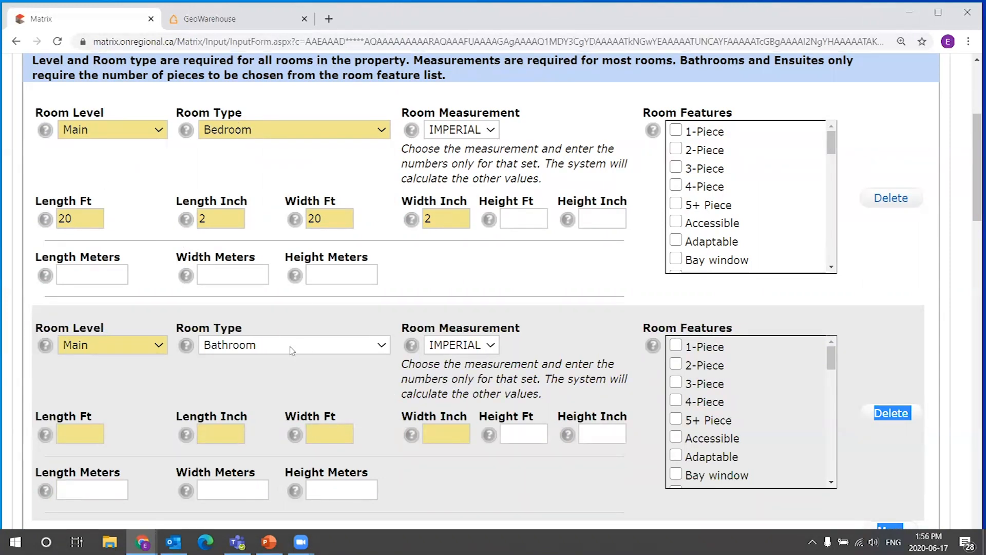
pyautogui.click(292, 350)
pyautogui.click(253, 401)
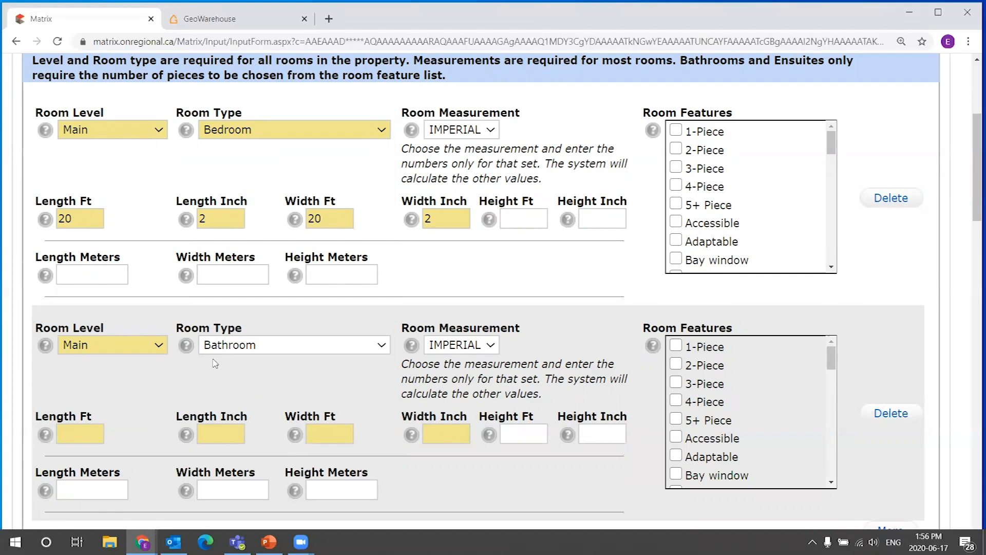
pyautogui.scroll(-1, 239, 388)
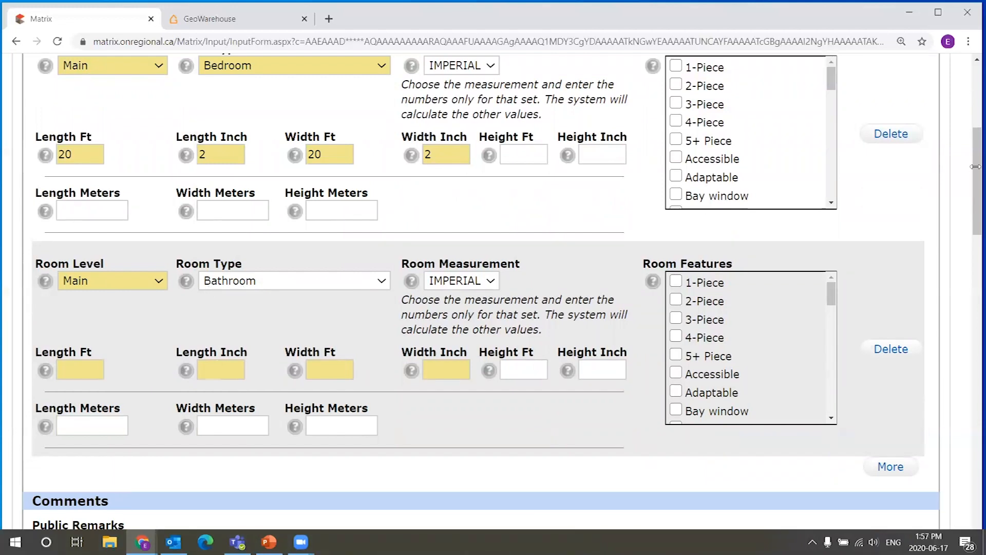
pyautogui.click(71, 368)
pyautogui.click(187, 372)
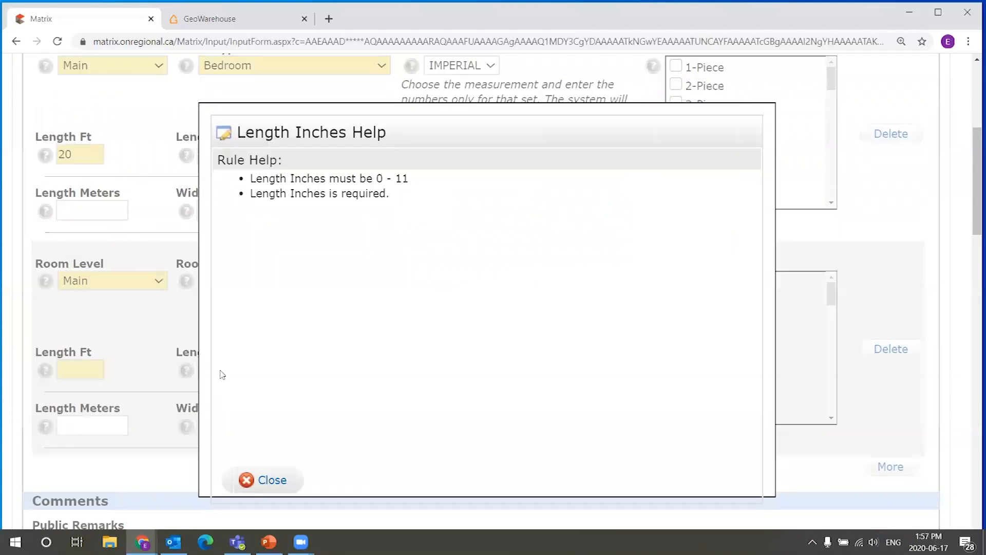
pyautogui.click(270, 480)
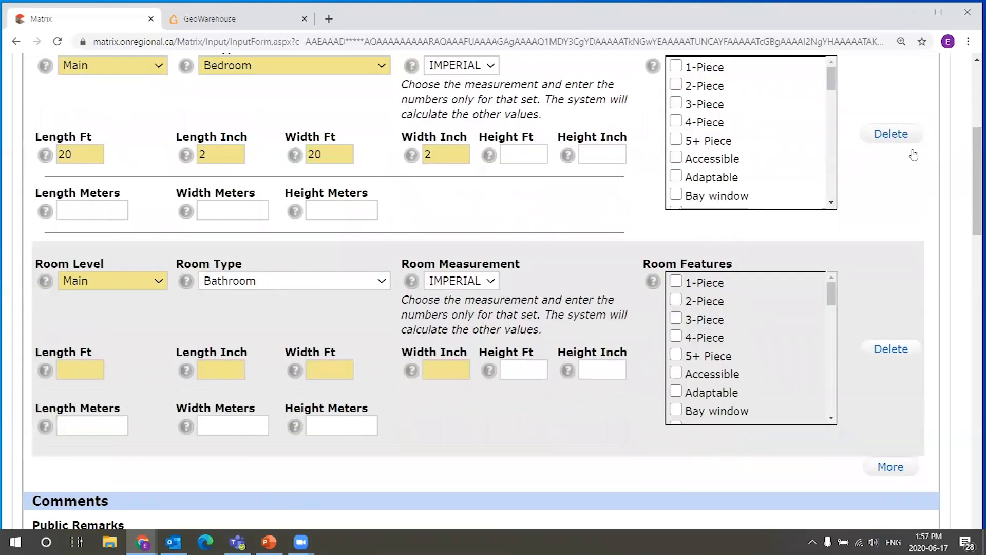
# Validate the listing input form.
pyautogui.moveTo(976, 175); pyautogui.dragTo(959, 486)
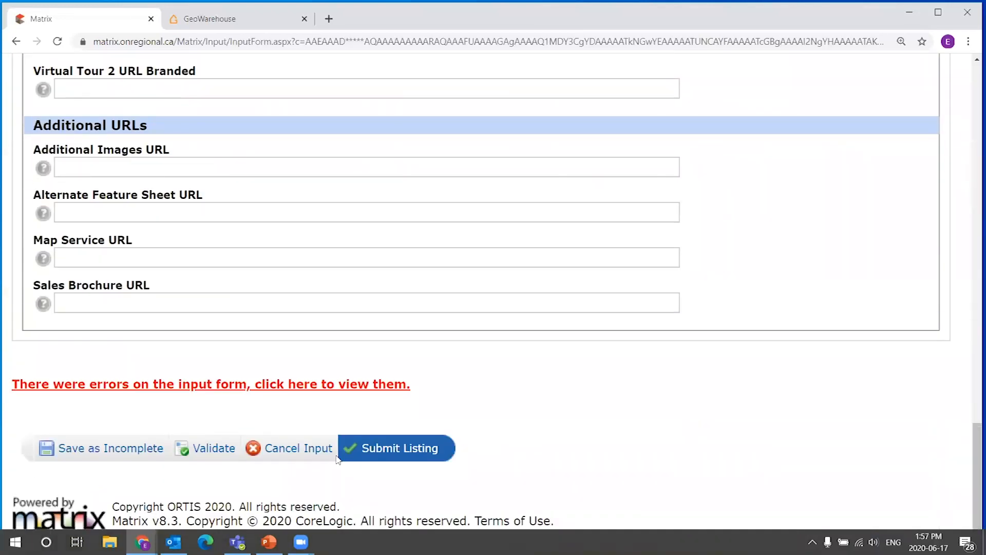
pyautogui.click(212, 448)
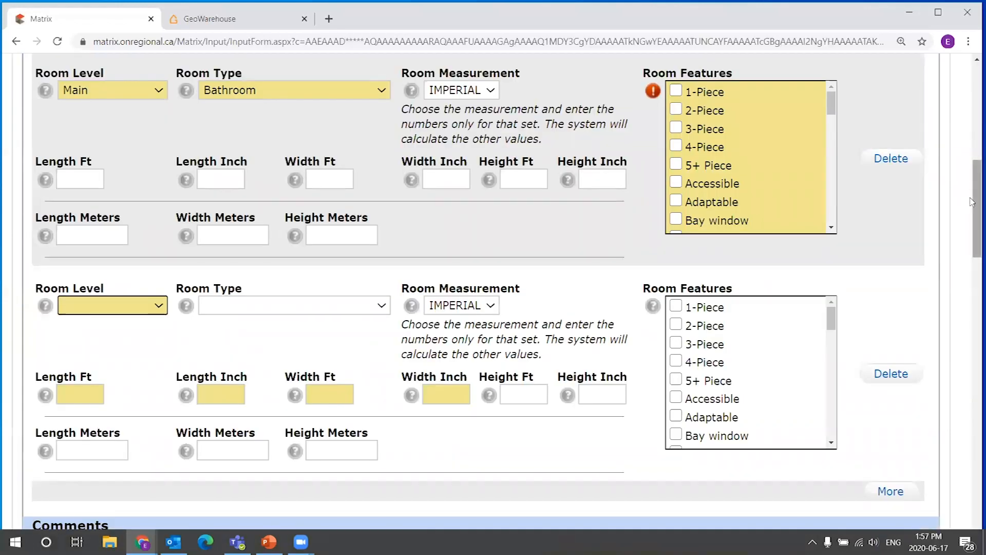
pyautogui.moveTo(972, 201); pyautogui.dragTo(968, 143)
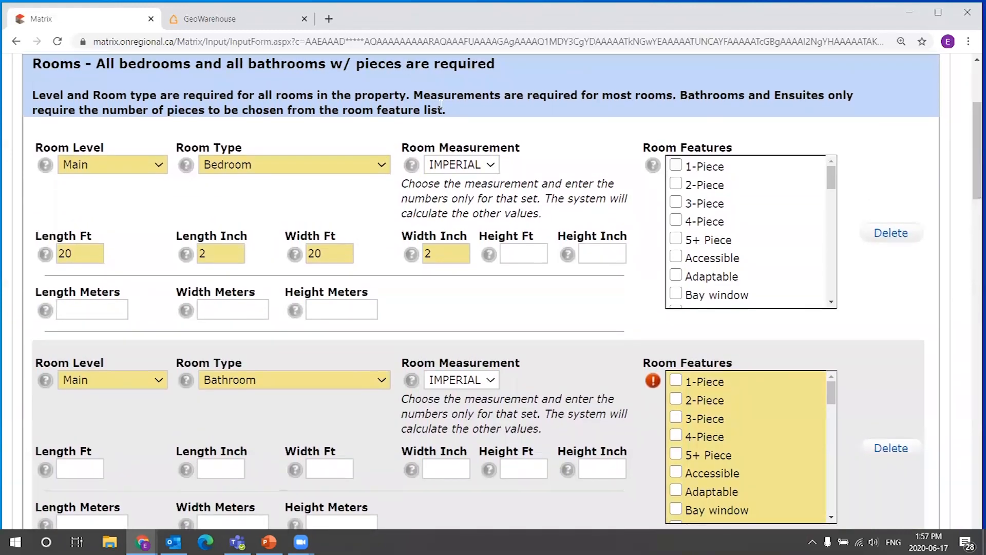
# Tick 3-Piece in the bathroom's Room Features list.
pyautogui.moveTo(502, 71); pyautogui.dragTo(74, 76)
pyautogui.click(337, 95)
pyautogui.click(81, 470)
pyautogui.click(222, 465)
pyautogui.click(344, 465)
pyautogui.click(441, 468)
pyautogui.moveTo(648, 363); pyautogui.dragTo(743, 365)
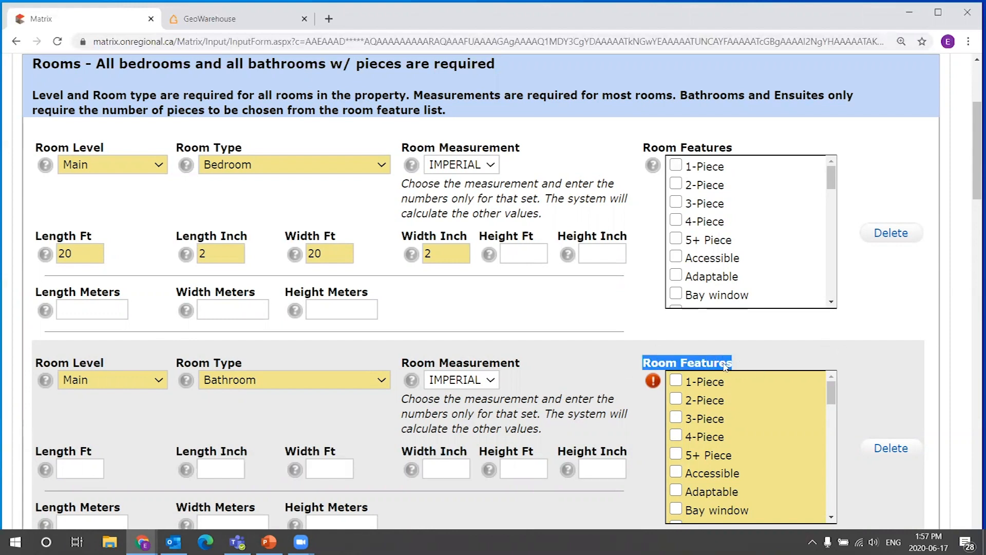
pyautogui.click(677, 399)
pyautogui.click(677, 400)
pyautogui.moveTo(685, 413); pyautogui.dragTo(685, 378)
pyautogui.click(676, 417)
pyautogui.click(686, 417)
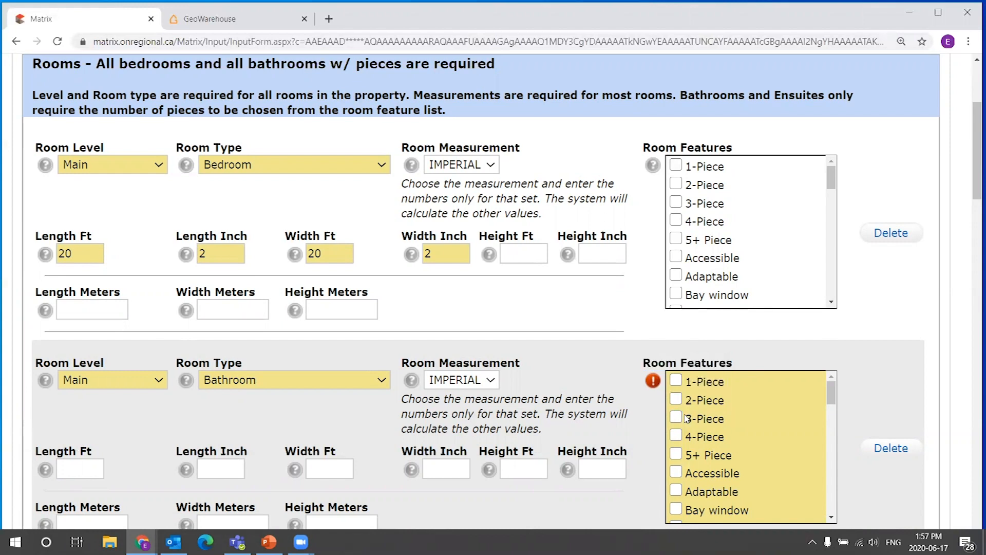
pyautogui.click(678, 418)
pyautogui.click(676, 418)
pyautogui.click(676, 436)
pyautogui.click(676, 418)
pyautogui.click(676, 435)
pyautogui.click(676, 417)
pyautogui.click(678, 401)
pyautogui.click(676, 399)
pyautogui.click(676, 417)
pyautogui.click(677, 419)
pyautogui.click(677, 401)
pyautogui.click(677, 401)
pyautogui.click(676, 400)
pyautogui.click(677, 400)
pyautogui.click(677, 402)
pyautogui.click(677, 419)
pyautogui.click(677, 418)
pyautogui.click(677, 418)
# Validate the listing input form again.
pyautogui.scroll(-1, 965, 188)
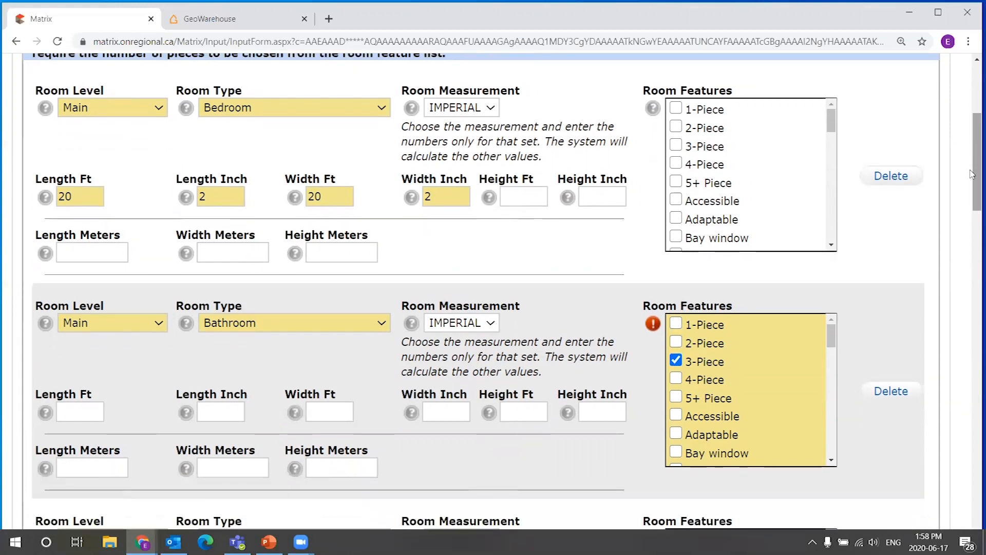
pyautogui.click(679, 360)
pyautogui.click(678, 361)
pyautogui.scroll(-2, 973, 160)
pyautogui.moveTo(972, 190); pyautogui.dragTo(971, 482)
pyautogui.click(200, 498)
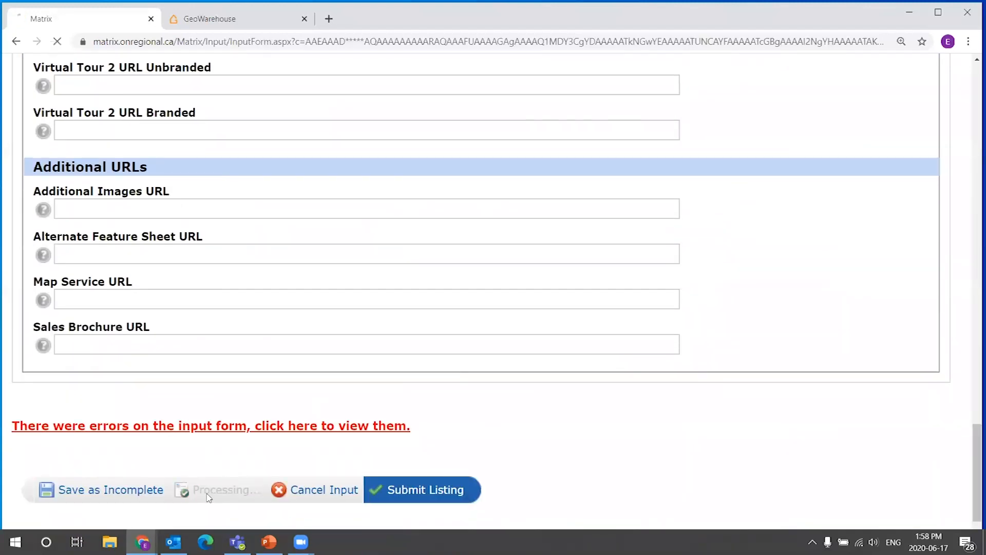
pyautogui.scroll(1, 163, 188)
pyautogui.scroll(2, 163, 187)
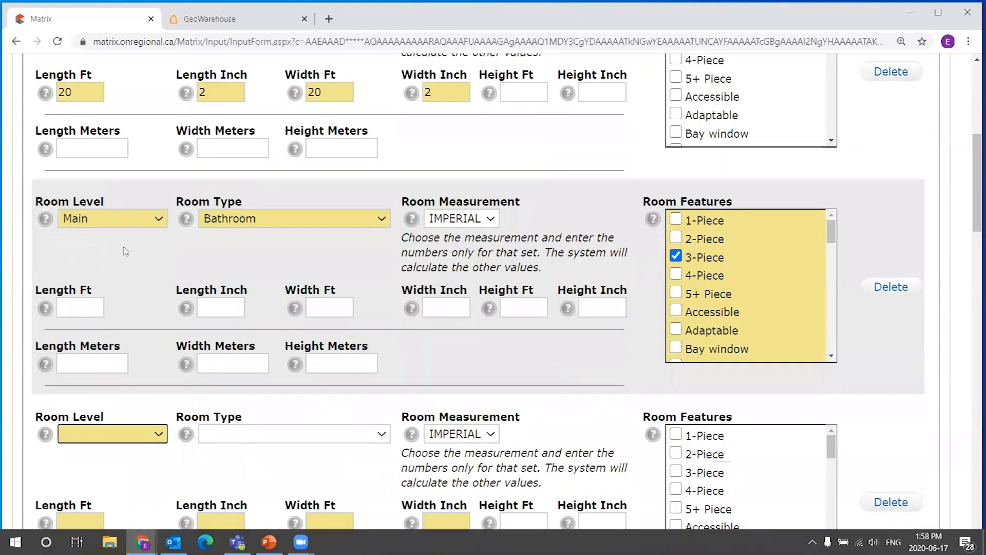
pyautogui.click(93, 308)
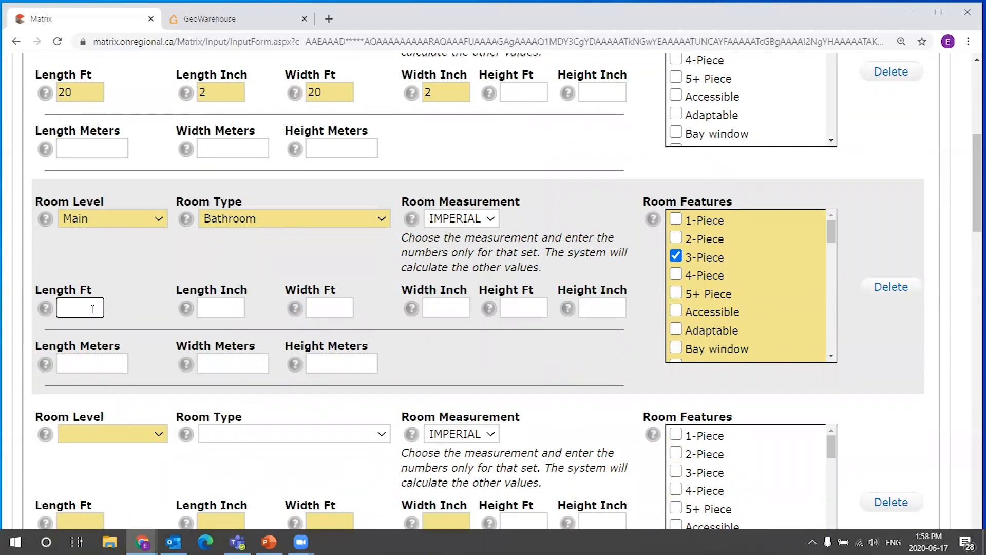
pyautogui.write('15')
pyautogui.press('Tab')
pyautogui.write('2')
pyautogui.press('BackSpace')
pyautogui.hotkey('shift', 'Tab')
pyautogui.press('BackSpace')
pyautogui.click(78, 307)
pyautogui.click(244, 311)
pyautogui.press('Tab')
pyautogui.click(444, 307)
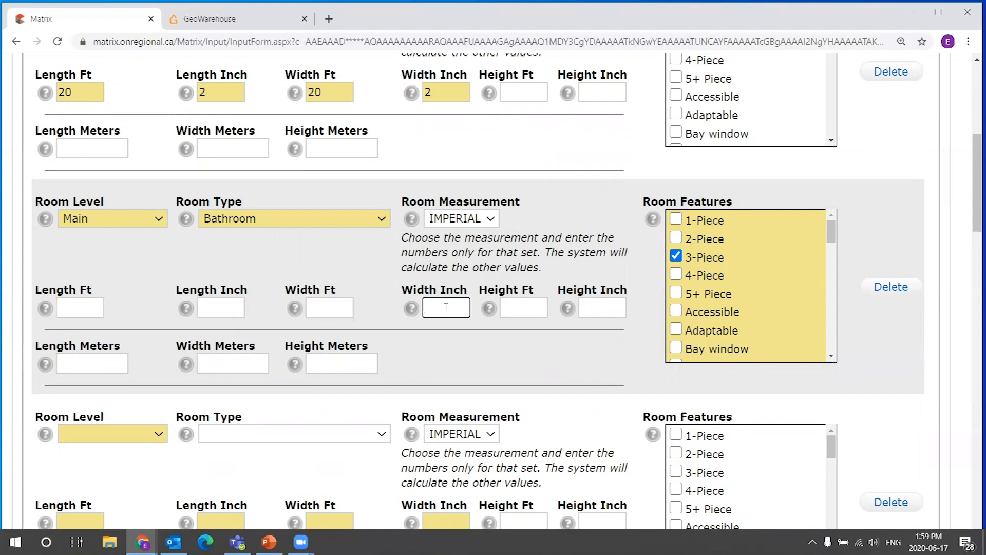
pyautogui.click(82, 311)
pyautogui.click(221, 308)
pyautogui.click(309, 288)
pyautogui.scroll(1, 331, 307)
pyautogui.scroll(-1, 331, 308)
pyautogui.scroll(1, 287, 298)
pyautogui.click(102, 374)
pyautogui.click(237, 371)
pyautogui.click(338, 363)
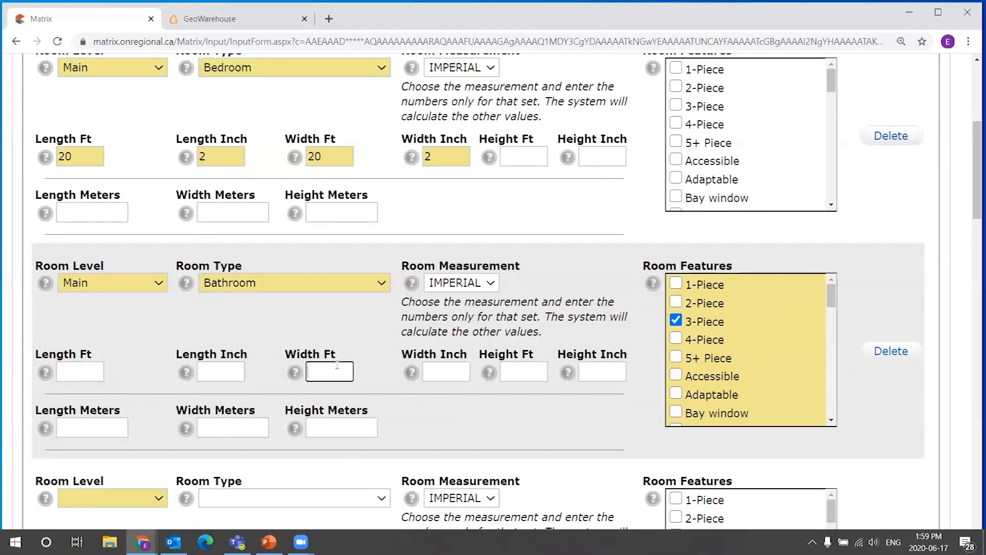
pyautogui.click(75, 370)
pyautogui.press('Tab')
pyautogui.press('Tab')
pyautogui.click(449, 373)
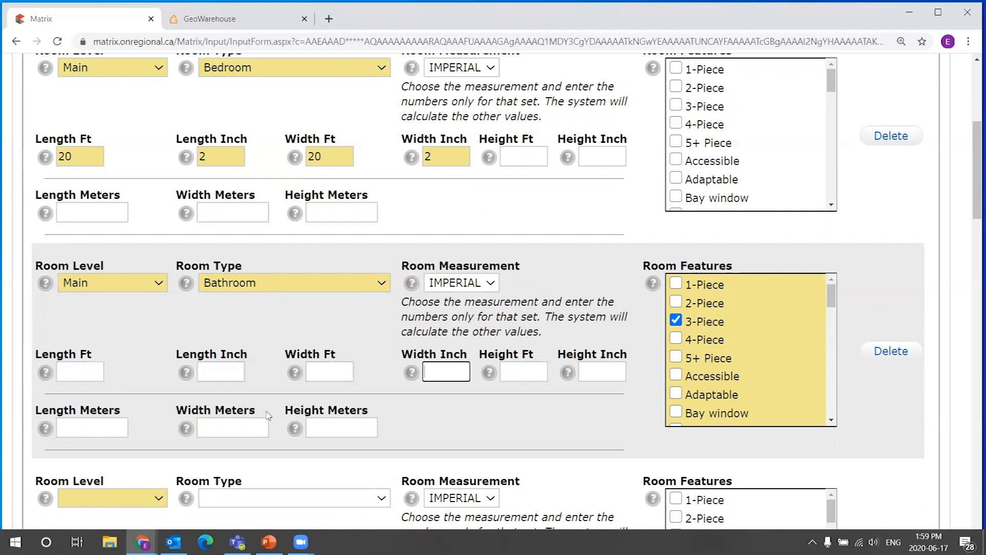
# Set the next empty room row to Room Level Basement and Room Type Bedroom.
pyautogui.scroll(-5, 341, 348)
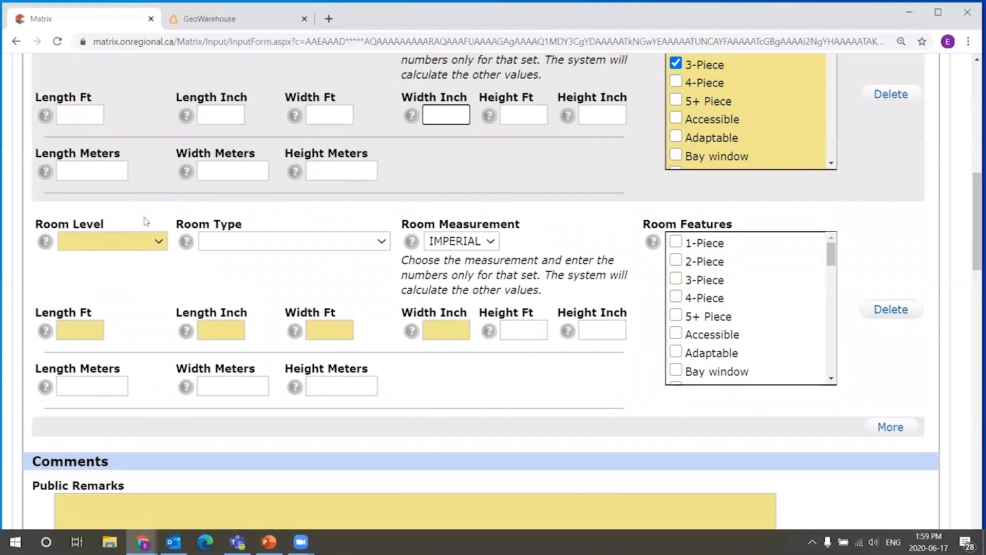
pyautogui.scroll(2, 155, 233)
pyautogui.scroll(1, 184, 261)
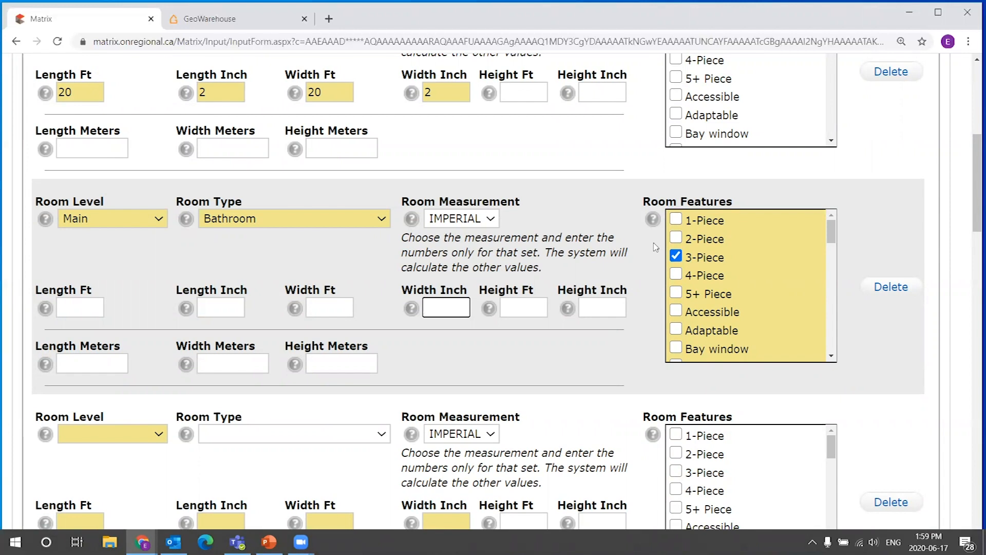
pyautogui.scroll(-2, 655, 246)
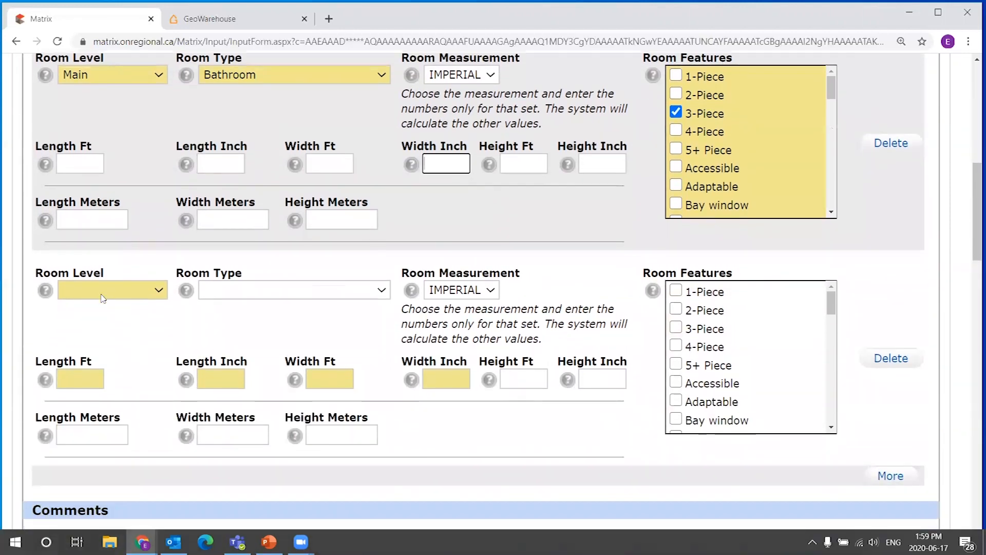
pyautogui.scroll(-1, 103, 298)
pyautogui.click(154, 246)
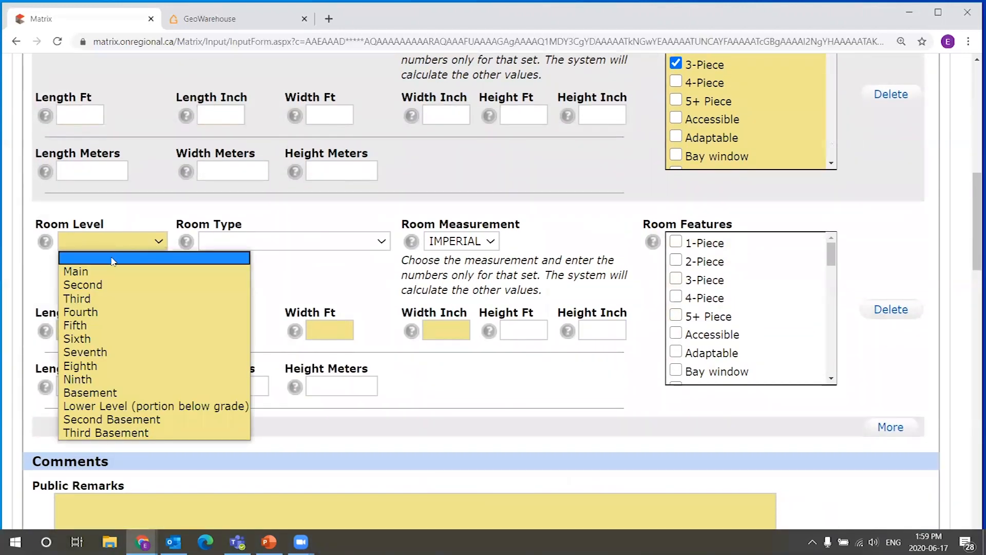
pyautogui.click(106, 393)
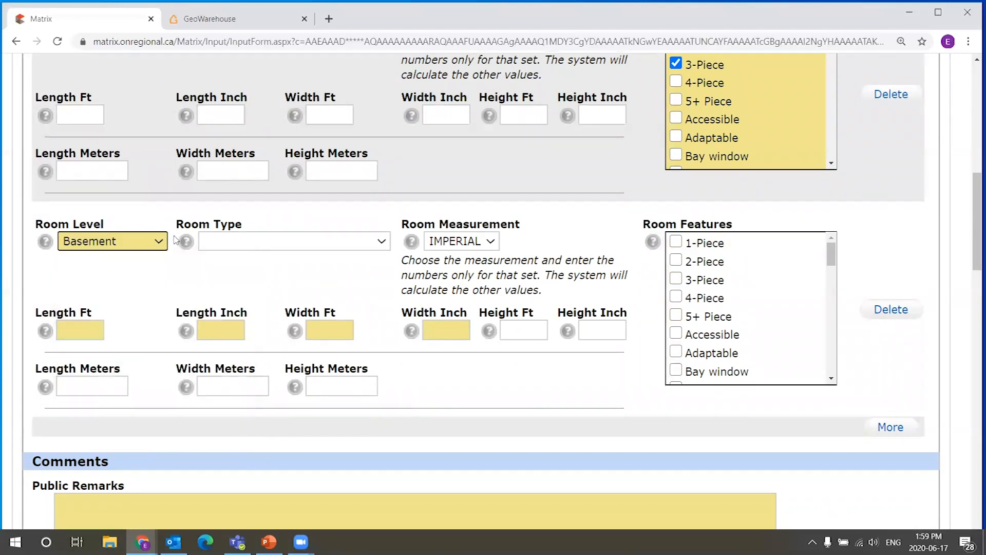
pyautogui.click(220, 244)
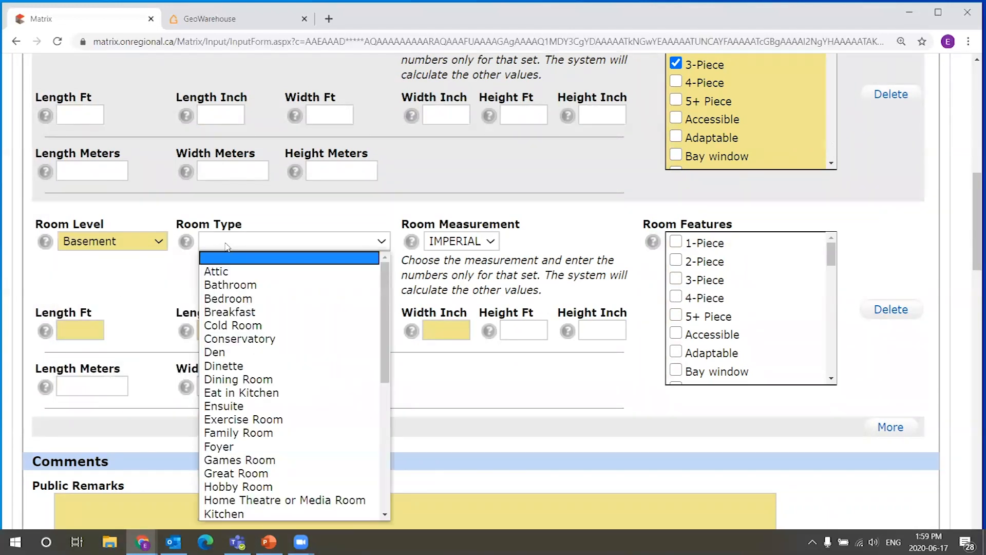
pyautogui.click(258, 300)
# Enter the basement bedroom's dimensions as 20 ft 2 in long by 20 ft 2 in wide.
pyautogui.click(99, 333)
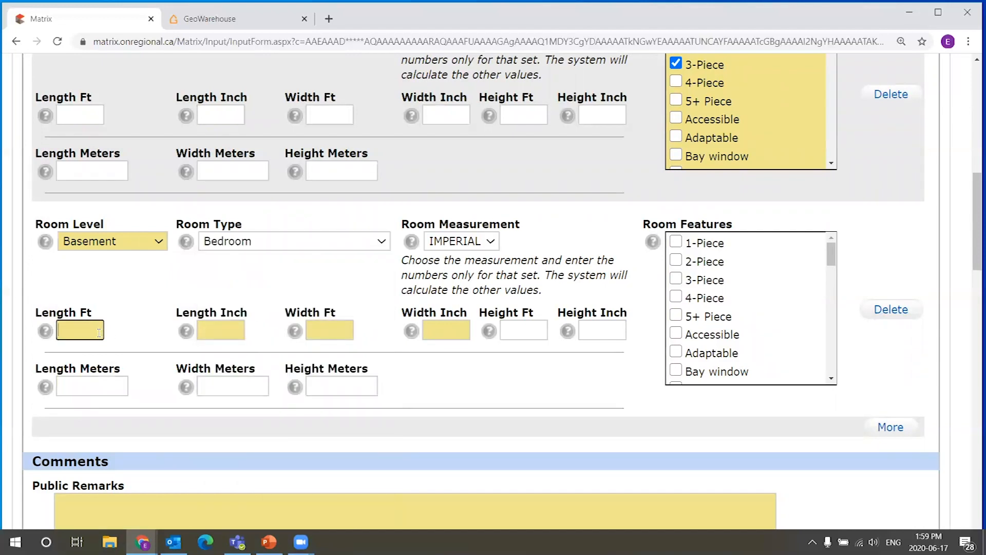
pyautogui.write('20')
pyautogui.press('Tab')
pyautogui.write('2')
pyautogui.click(347, 337)
pyautogui.write('20')
pyautogui.press('Tab')
pyautogui.write('2')
pyautogui.click(369, 292)
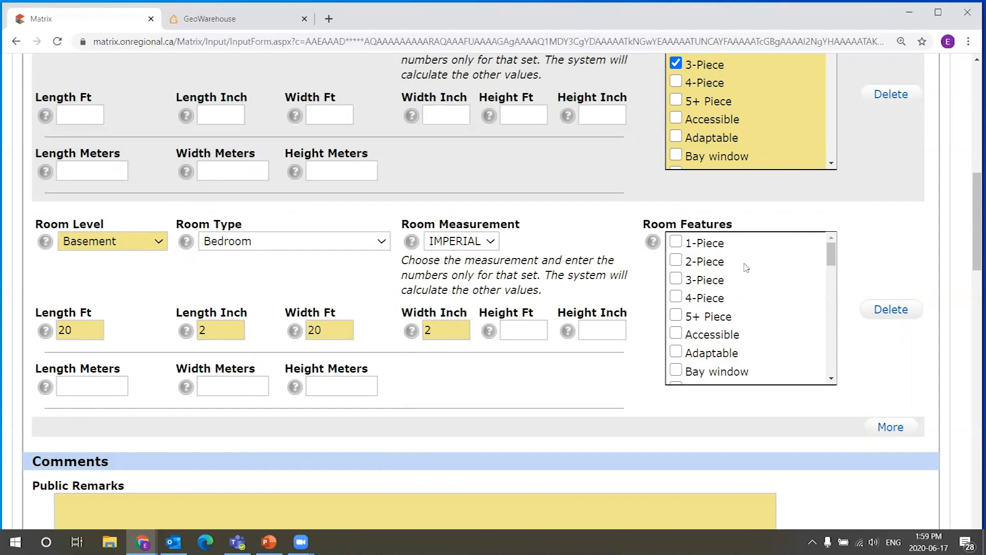
# Validate the listing input form once more.
pyautogui.moveTo(973, 220); pyautogui.dragTo(973, 496)
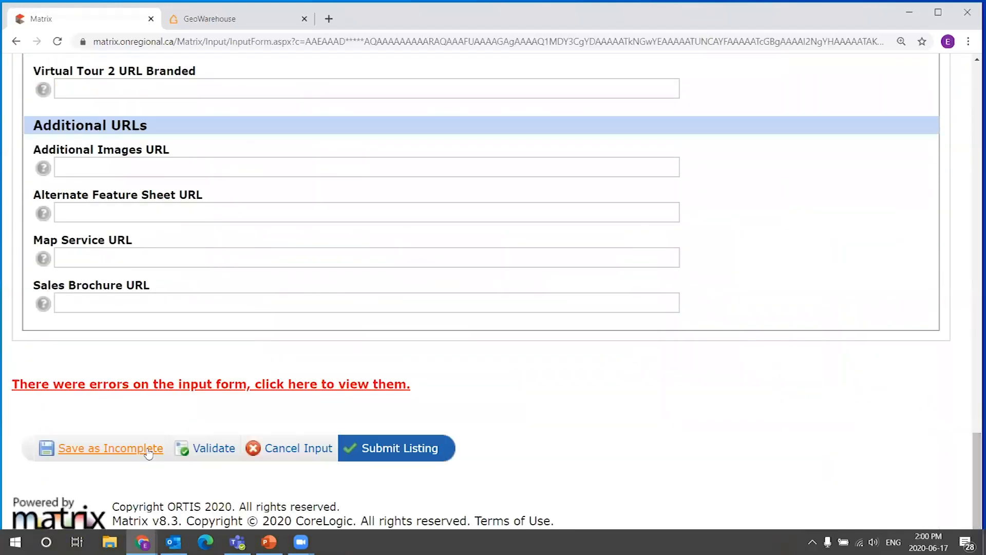
pyautogui.click(187, 450)
pyautogui.moveTo(974, 212); pyautogui.dragTo(962, 183)
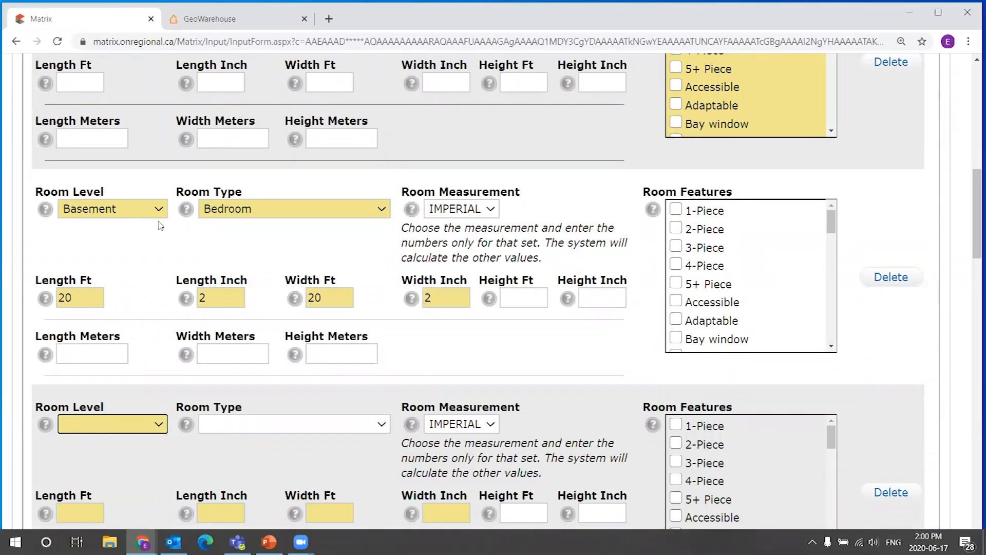
# Delete the empty room row below the basement bedroom.
pyautogui.scroll(1, 817, 162)
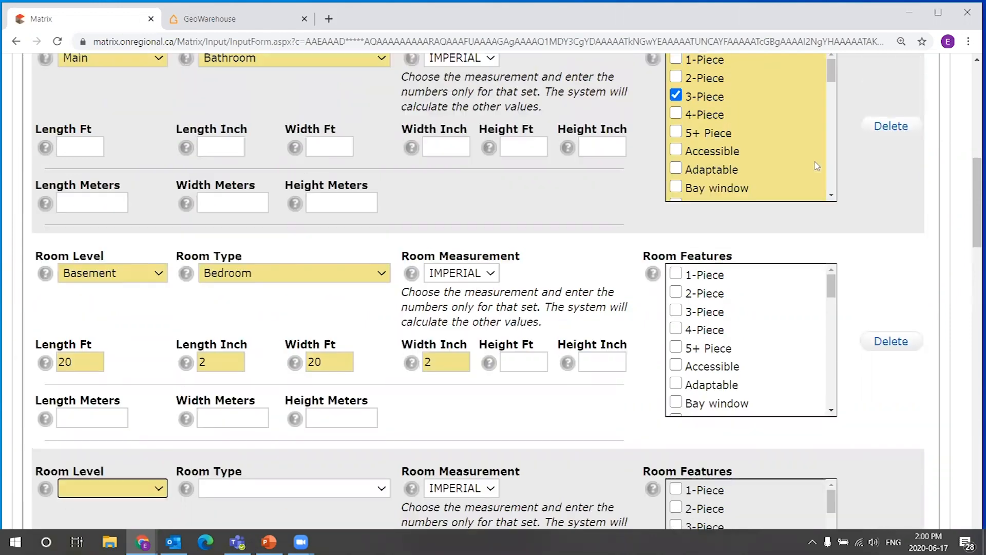
pyautogui.scroll(1, 858, 123)
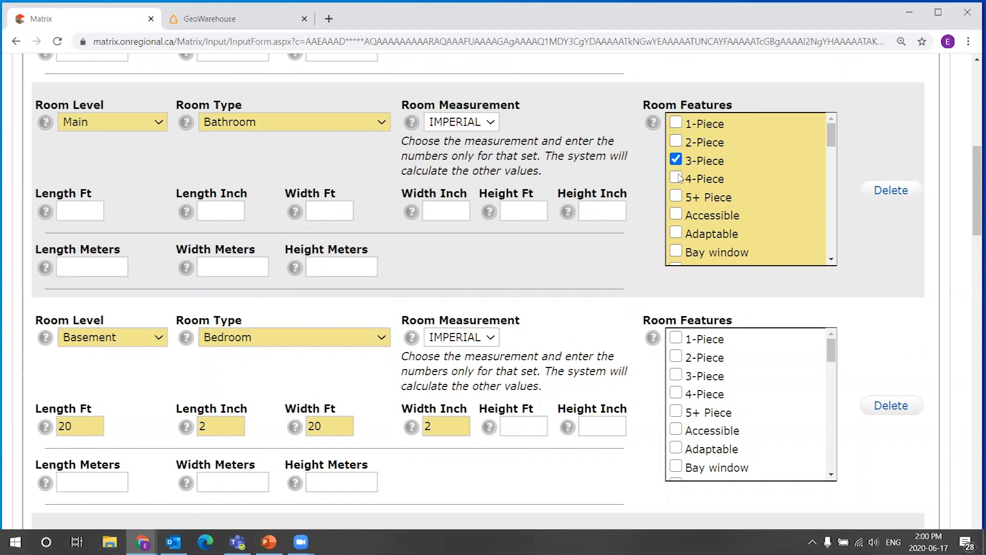
pyautogui.scroll(-1, 884, 256)
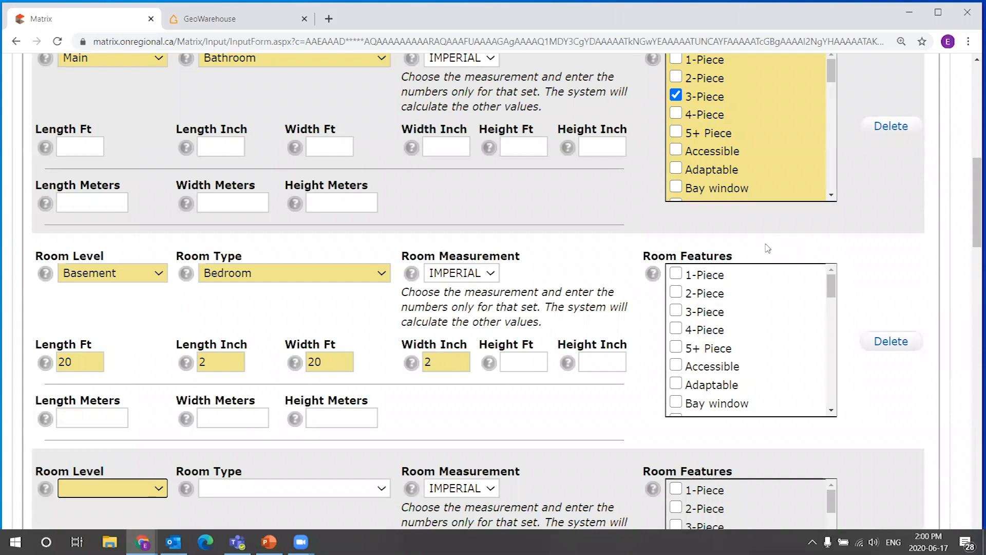
pyautogui.scroll(-2, 596, 282)
pyautogui.scroll(1, 624, 275)
pyautogui.scroll(3, 628, 278)
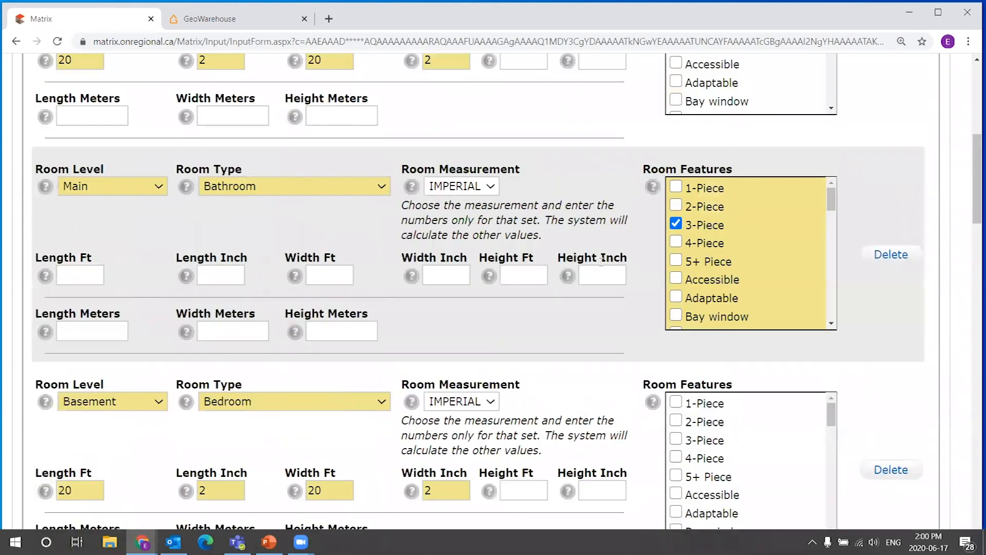
pyautogui.scroll(-5, 601, 262)
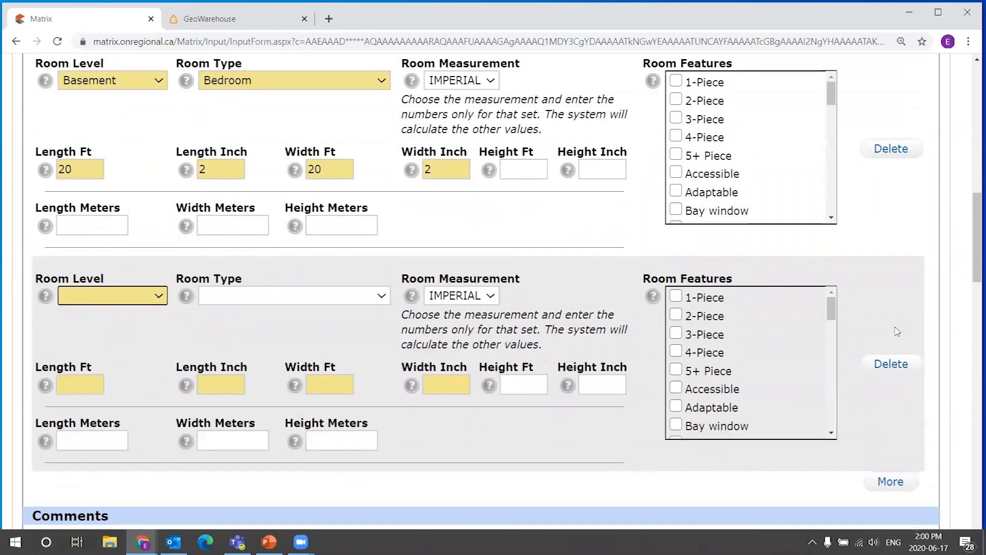
pyautogui.click(894, 369)
# Review the bedroom, bathroom and basement bedroom room rows entered so far.
pyautogui.scroll(2, 805, 288)
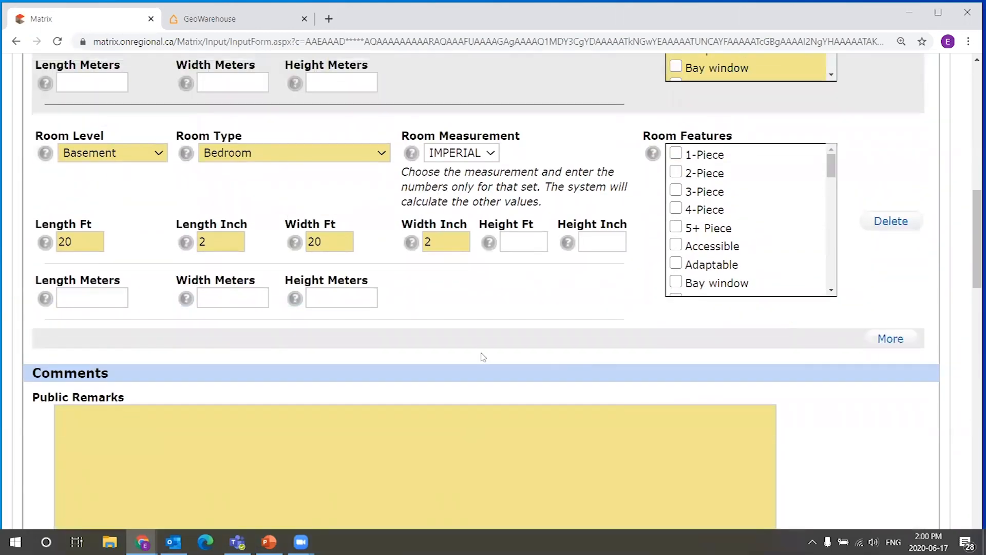
pyautogui.scroll(4, 432, 369)
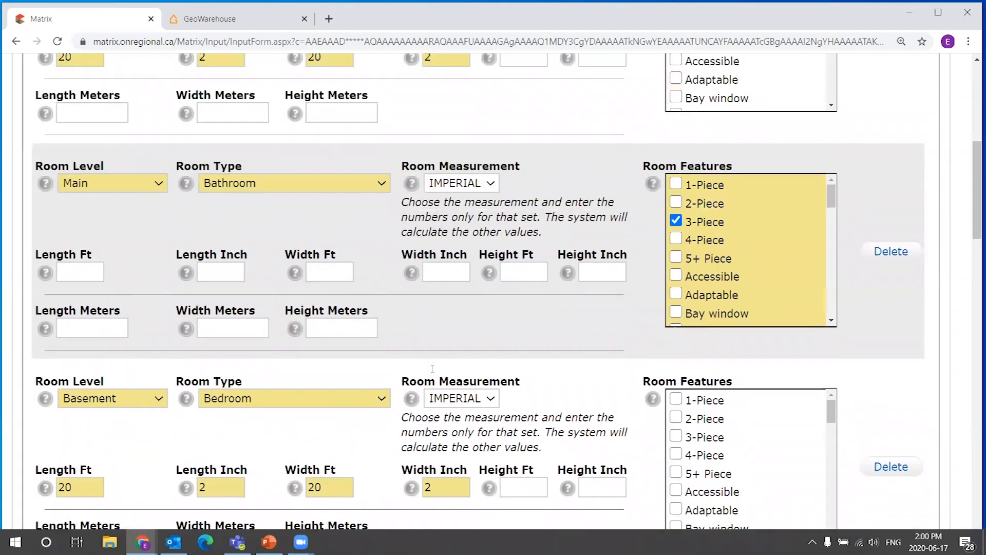
pyautogui.scroll(-3, 432, 368)
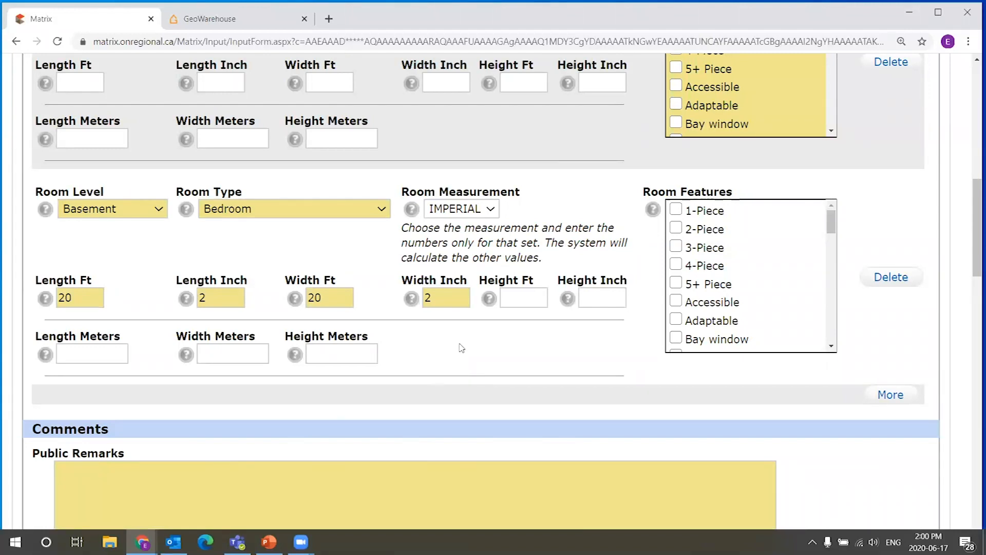
pyautogui.scroll(-1, 472, 337)
pyautogui.moveTo(974, 208); pyautogui.dragTo(973, 189)
pyautogui.scroll(5, 972, 189)
pyautogui.scroll(-2, 969, 191)
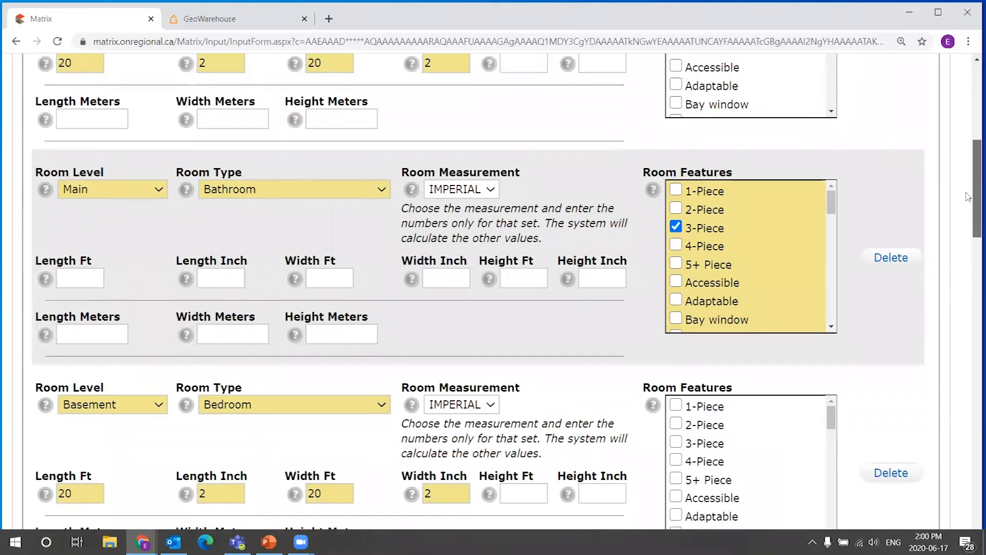
pyautogui.scroll(-1, 969, 190)
pyautogui.scroll(3, 966, 183)
pyautogui.scroll(-1, 961, 171)
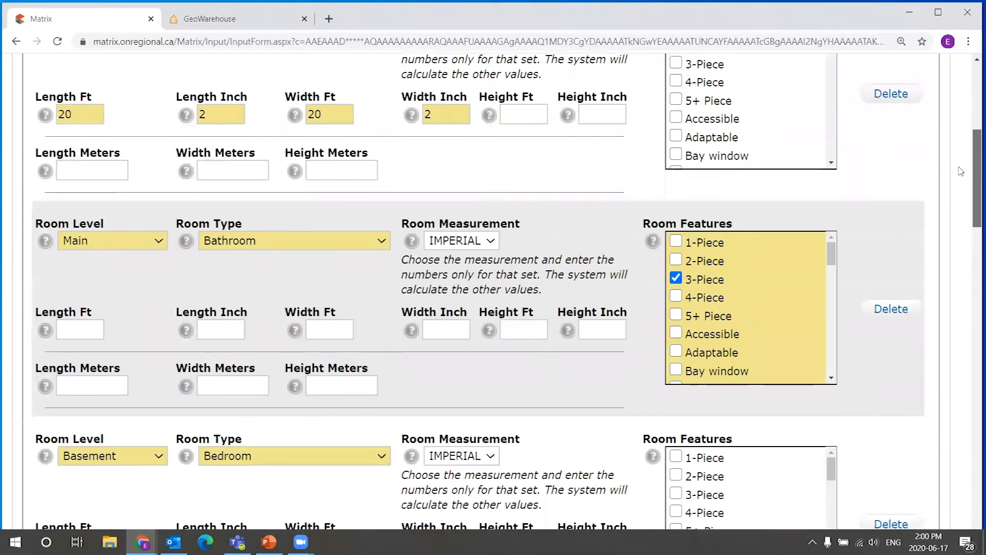
pyautogui.scroll(-5, 961, 172)
pyautogui.scroll(2, 966, 190)
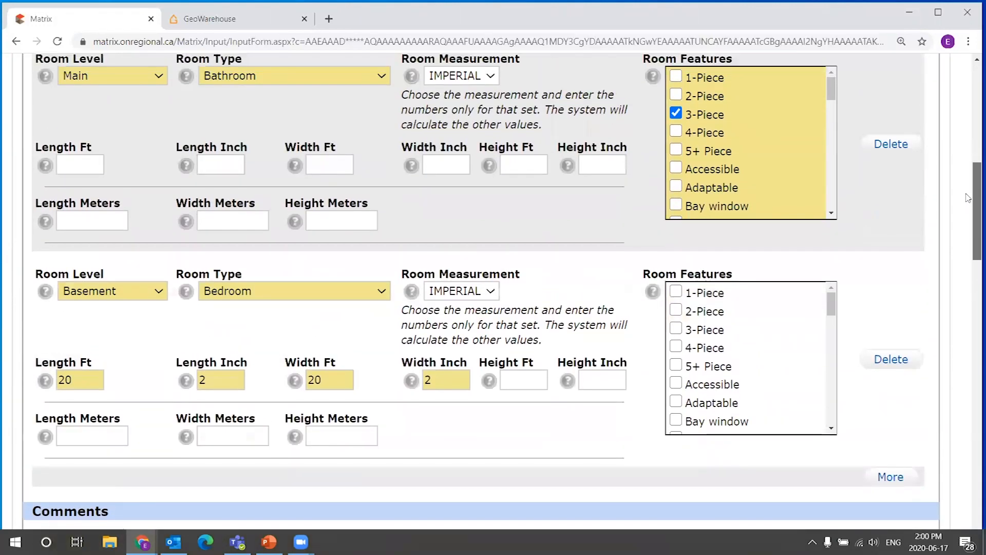
pyautogui.scroll(-3, 968, 198)
pyautogui.scroll(-1, 795, 270)
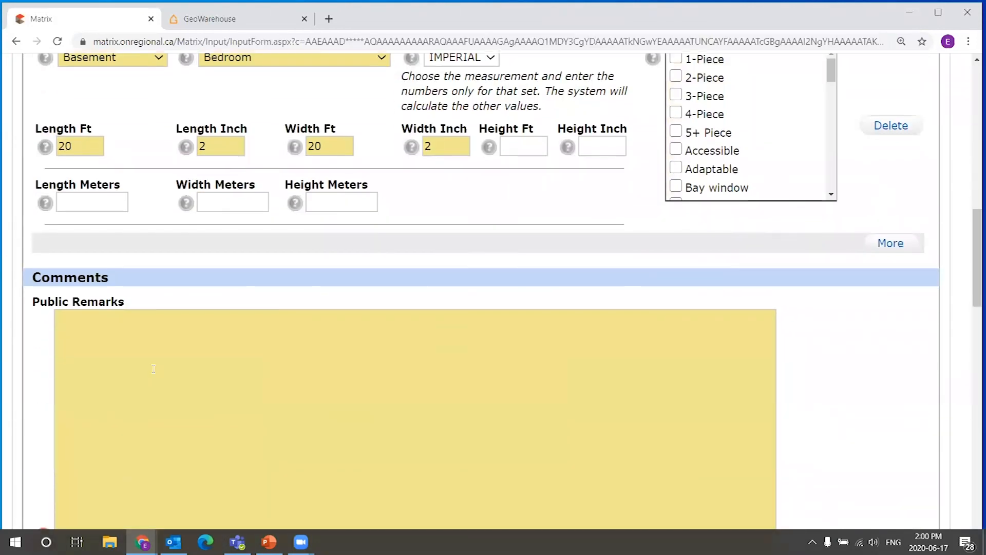
pyautogui.scroll(6, 348, 342)
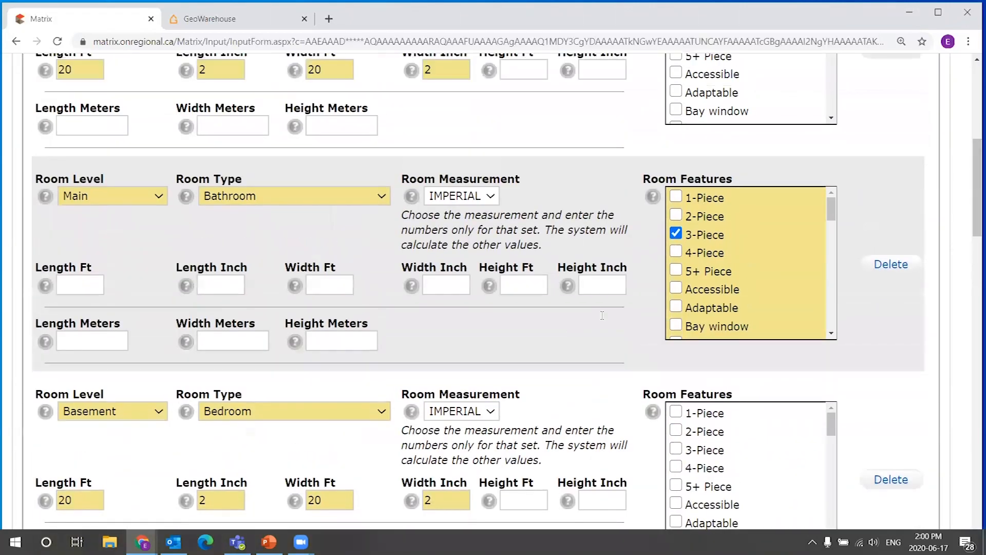
pyautogui.moveTo(974, 173); pyautogui.dragTo(971, 144)
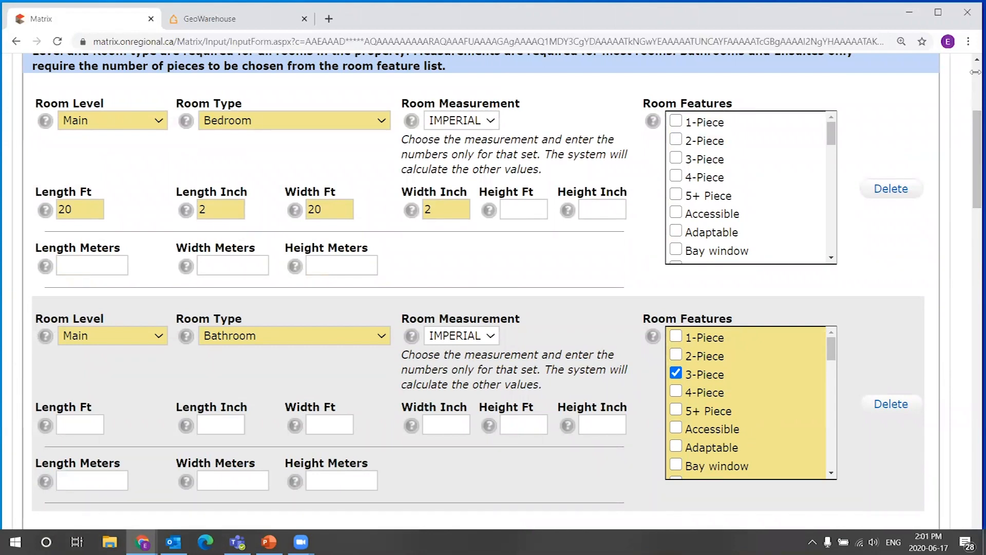
# Open the Bedrooms and Bathrooms Example 1.png image from the desktop, enlarge its window and zoom in.
pyautogui.moveTo(975, 72); pyautogui.dragTo(945, 72)
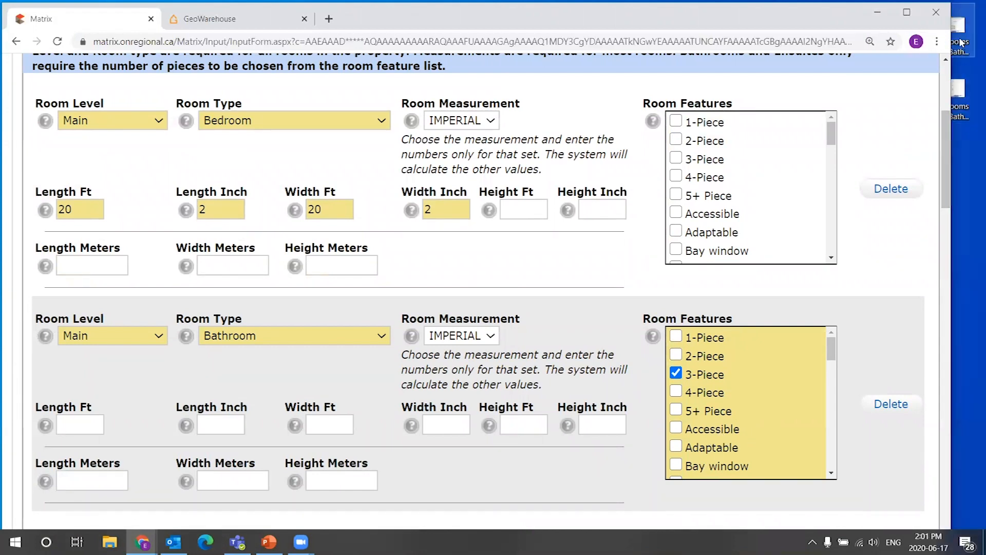
pyautogui.click(968, 98)
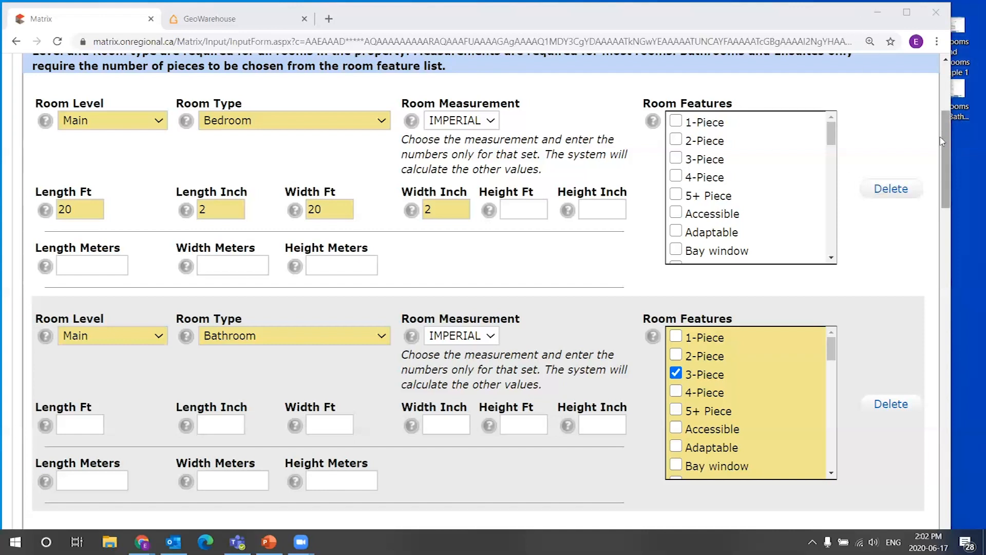
pyautogui.doubleClick(966, 41)
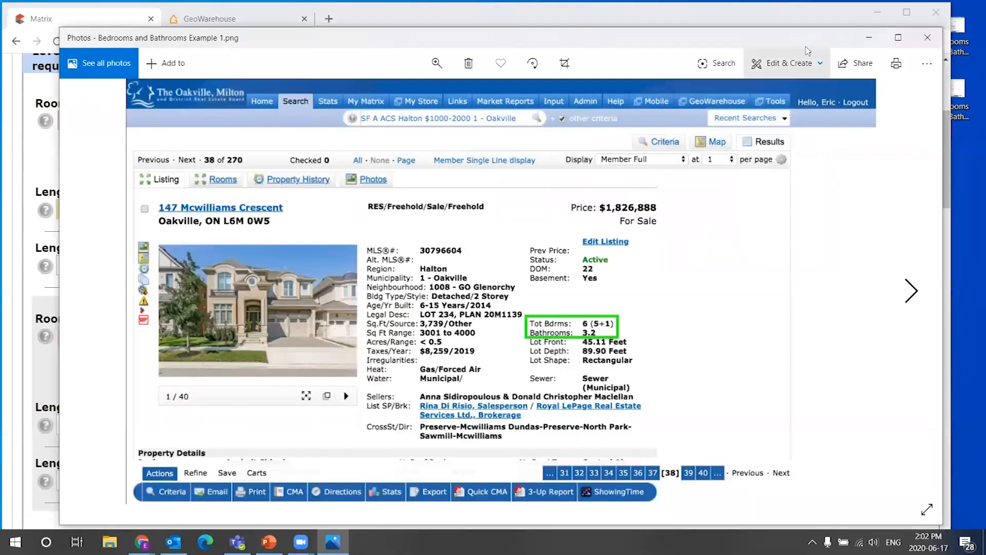
pyautogui.moveTo(790, 42); pyautogui.dragTo(736, 19)
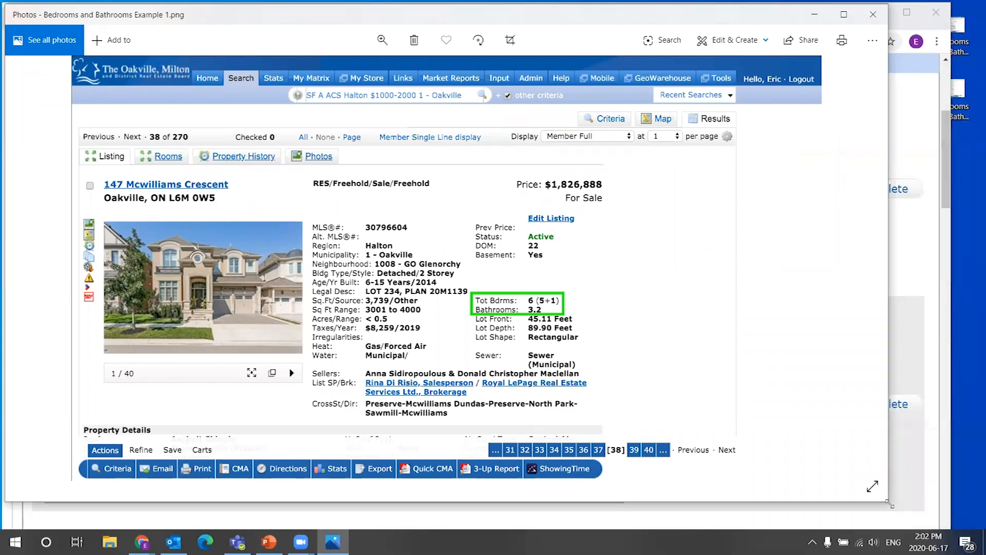
pyautogui.moveTo(891, 504); pyautogui.dragTo(979, 528)
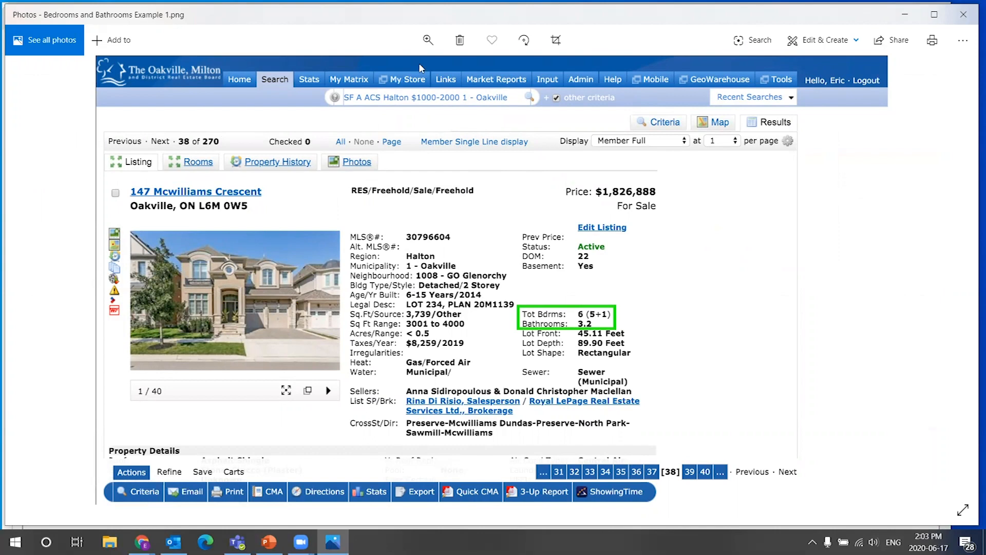
pyautogui.click(428, 40)
pyautogui.click(377, 75)
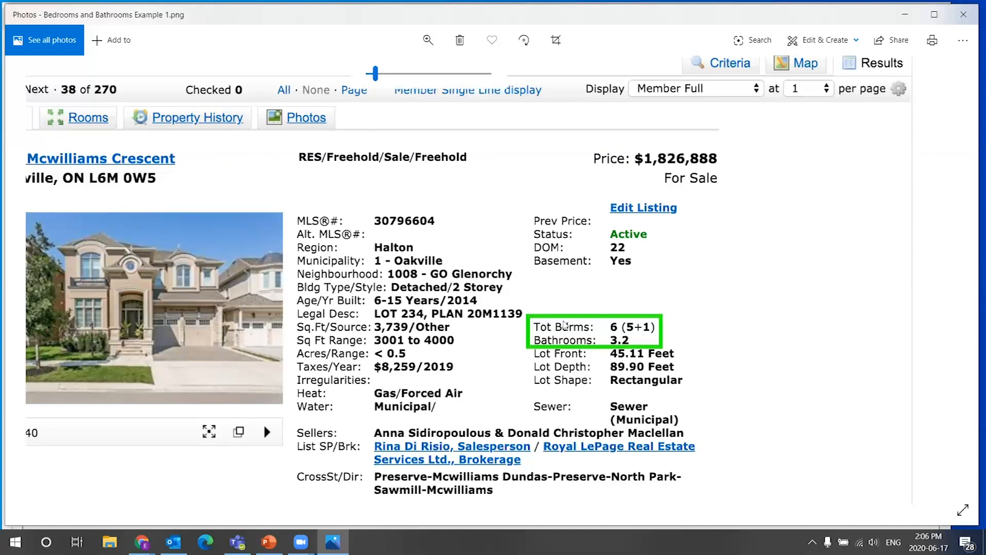
# Open the Bedrooms and Bathrooms Example 2.png image and zoom into its room list.
pyautogui.click(964, 14)
pyautogui.doubleClick(963, 88)
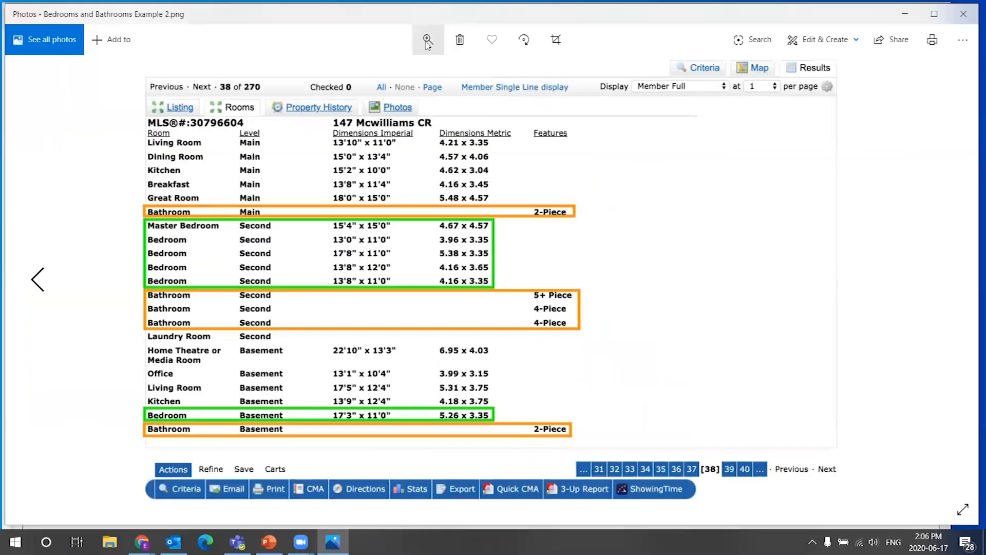
pyautogui.click(429, 40)
pyautogui.click(376, 74)
pyautogui.moveTo(434, 134); pyautogui.dragTo(464, 202)
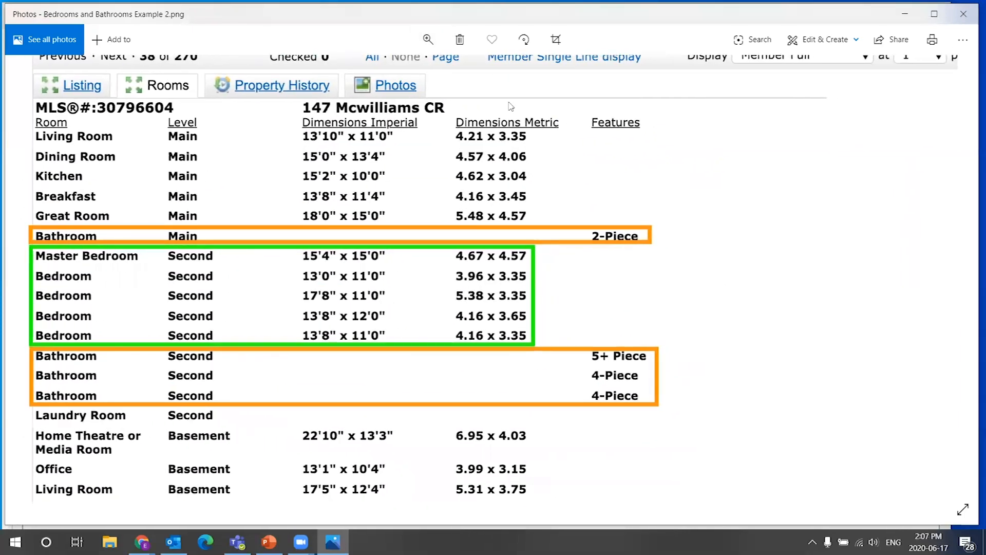
pyautogui.moveTo(377, 74); pyautogui.dragTo(373, 76)
pyautogui.moveTo(480, 274)
pyautogui.mouseDown()
pyautogui.moveTo(487, 208)
pyautogui.moveTo(477, 258)
pyautogui.mouseUp()
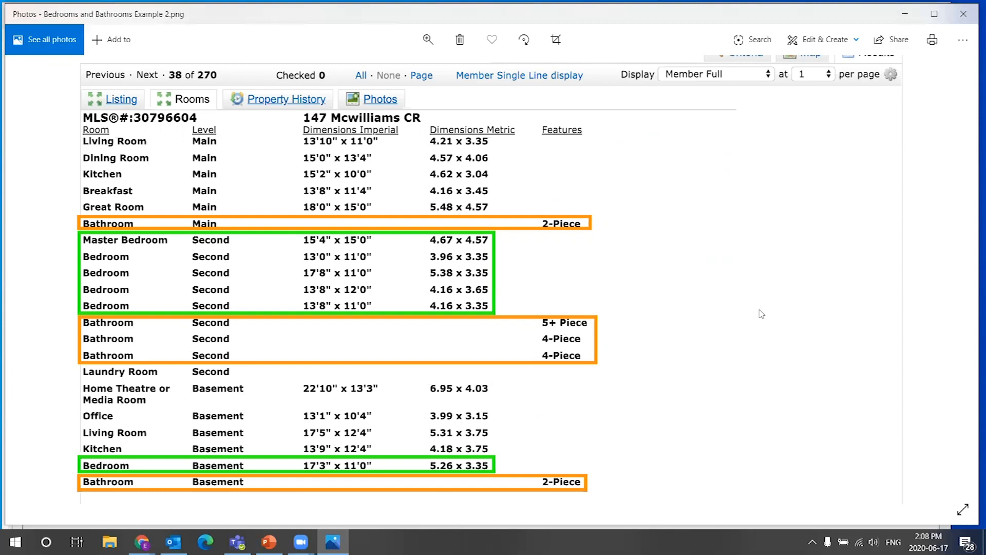
# Close the image viewer, maximize the browser with the listing form and move to the Comments section.
pyautogui.click(961, 16)
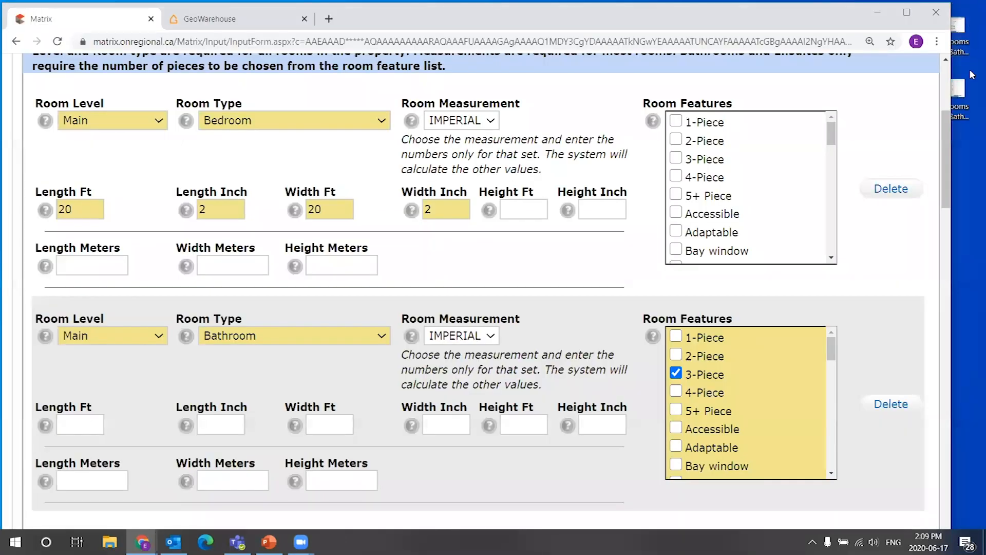
pyautogui.click(971, 137)
pyautogui.click(952, 81)
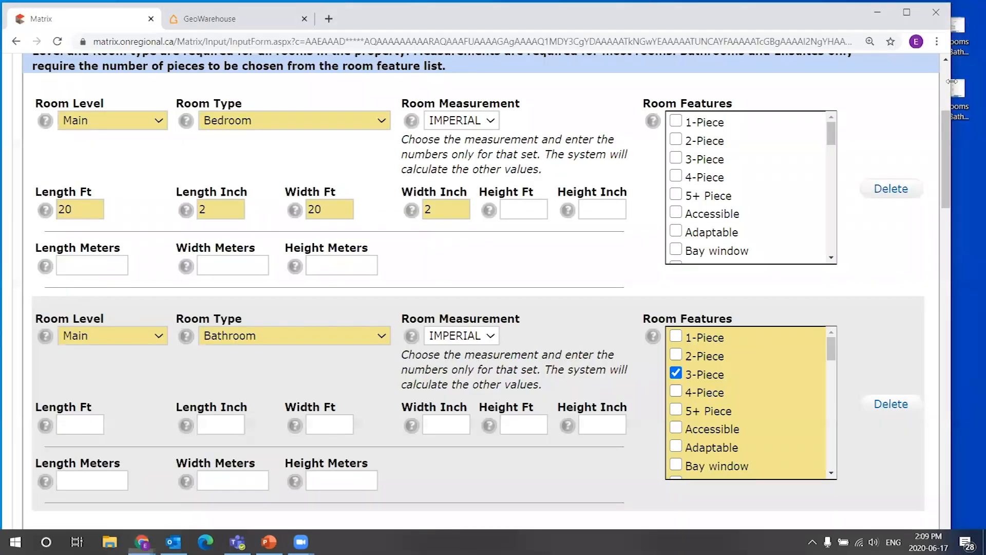
pyautogui.moveTo(952, 81); pyautogui.dragTo(985, 77)
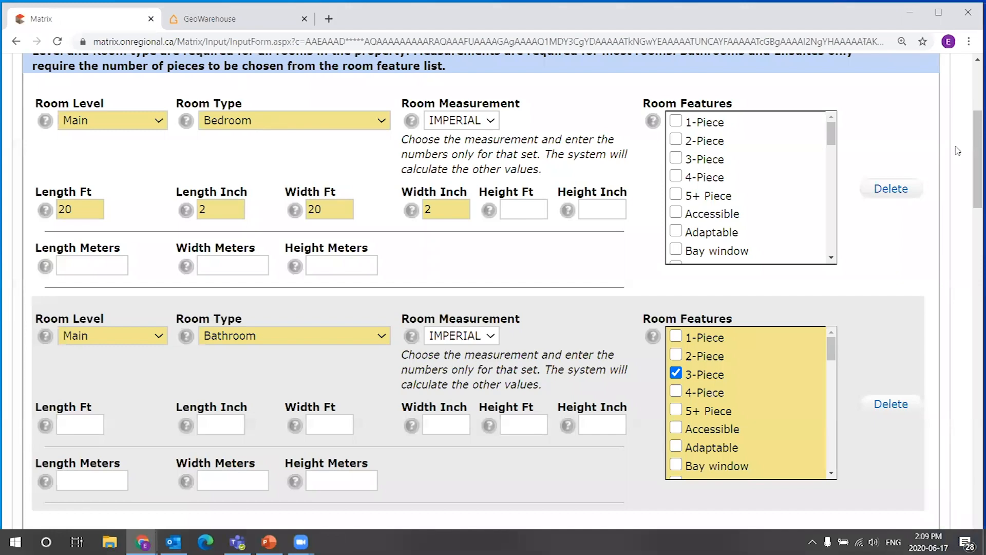
pyautogui.scroll(1, 970, 138)
pyautogui.scroll(-1, 969, 137)
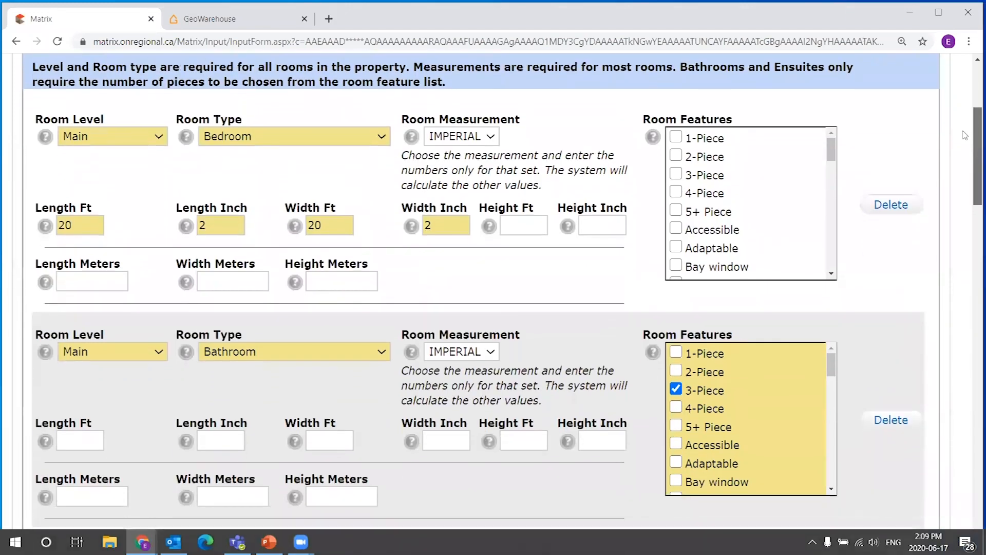
pyautogui.scroll(1, 971, 121)
pyautogui.rightClick(973, 114)
pyautogui.click(972, 115)
pyautogui.scroll(3, 971, 128)
pyautogui.scroll(-4, 972, 144)
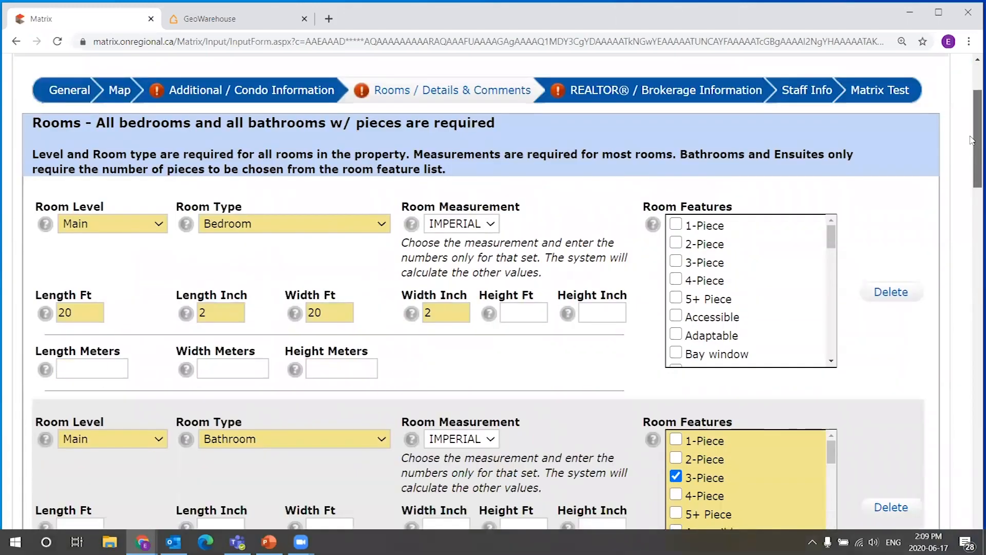
pyautogui.moveTo(972, 150); pyautogui.dragTo(958, 275)
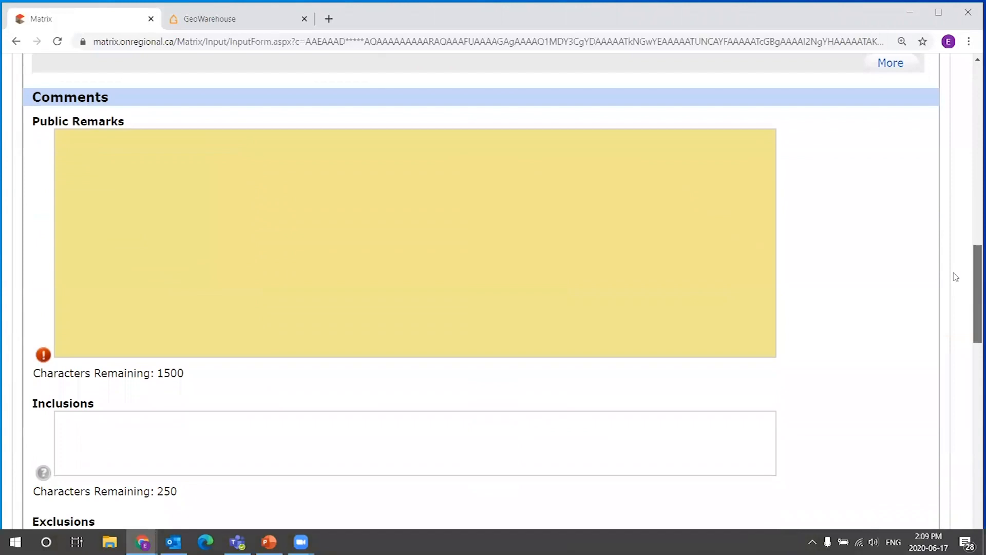
pyautogui.click(393, 249)
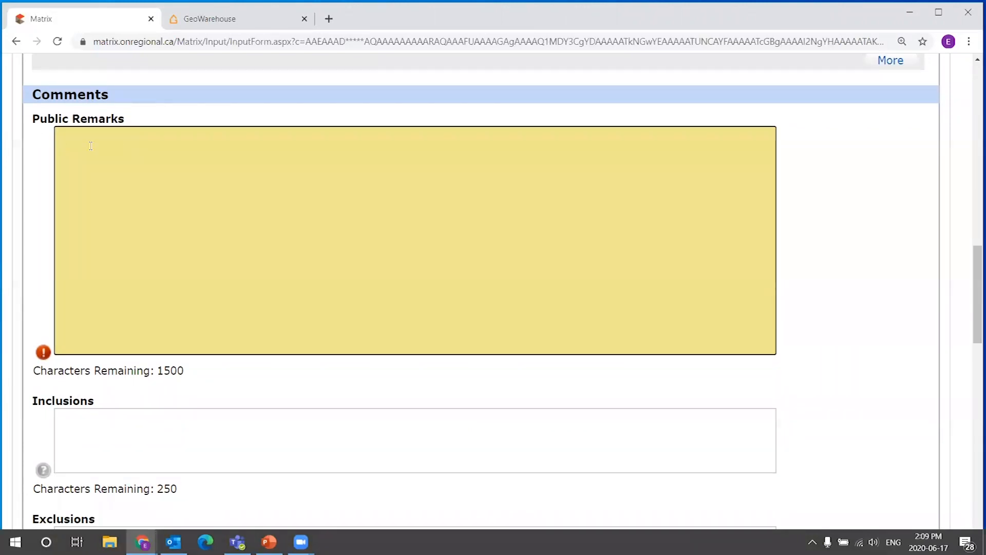
pyautogui.scroll(1, 34, 182)
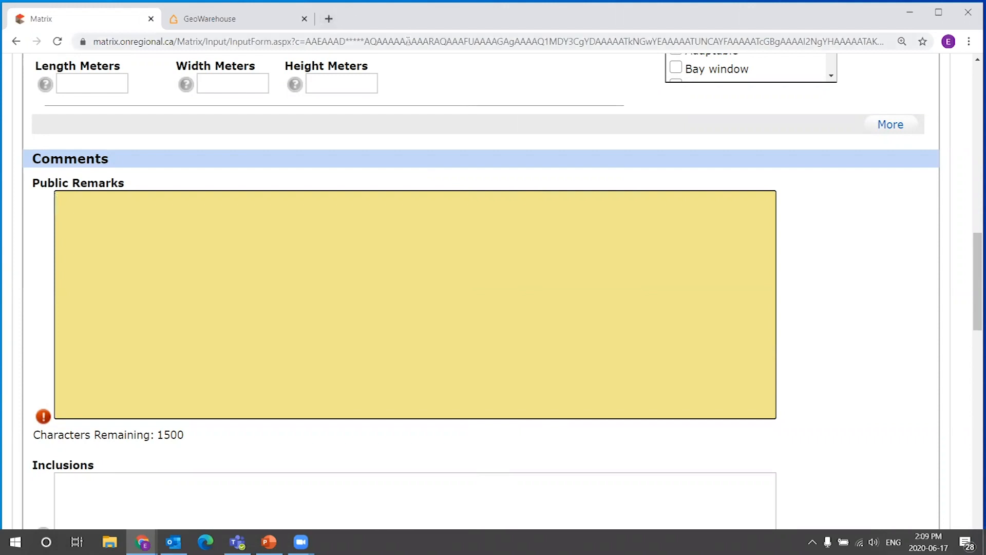
pyautogui.moveTo(132, 170); pyautogui.dragTo(27, 183)
pyautogui.click(138, 185)
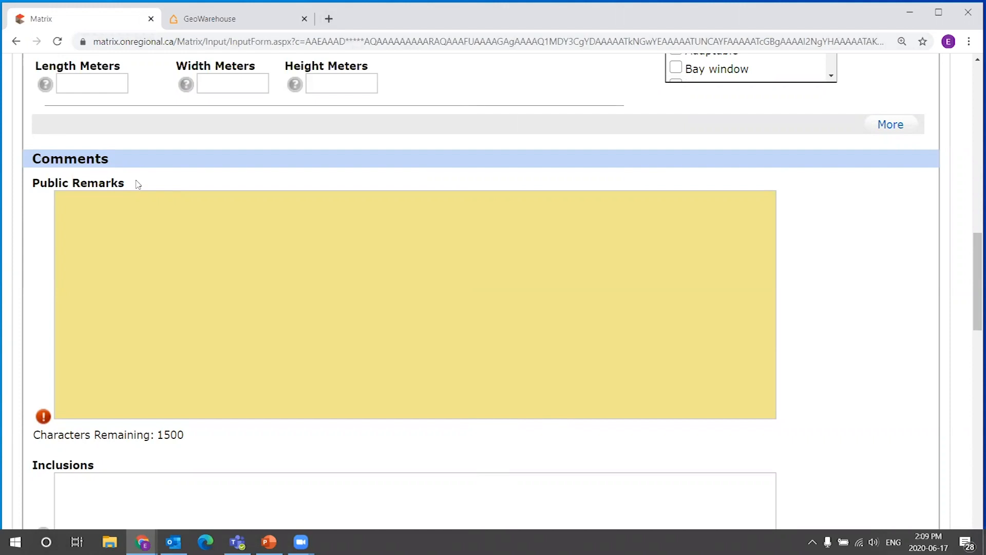
pyautogui.click(300, 256)
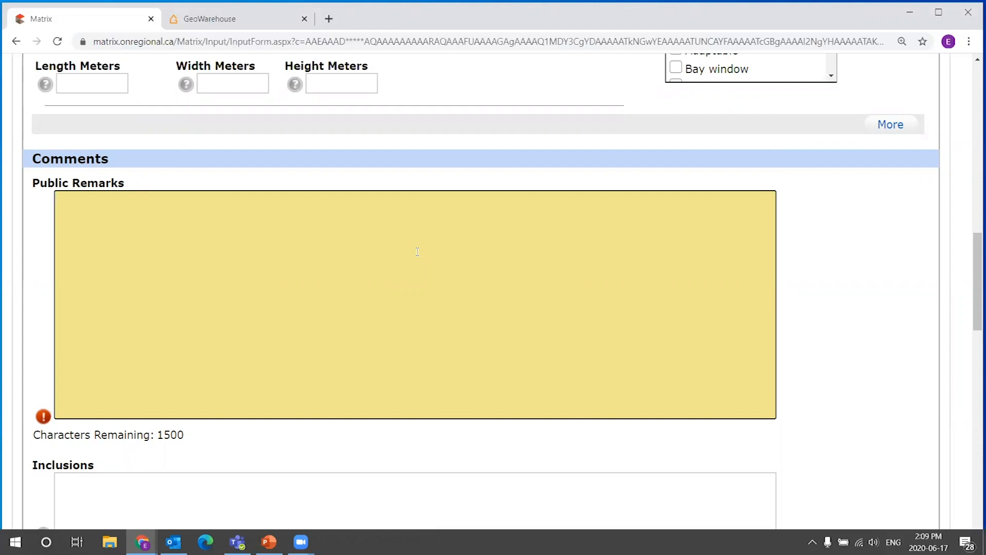
pyautogui.write('S/S, Elfs,')
pyautogui.moveTo(331, 243); pyautogui.dragTo(56, 201)
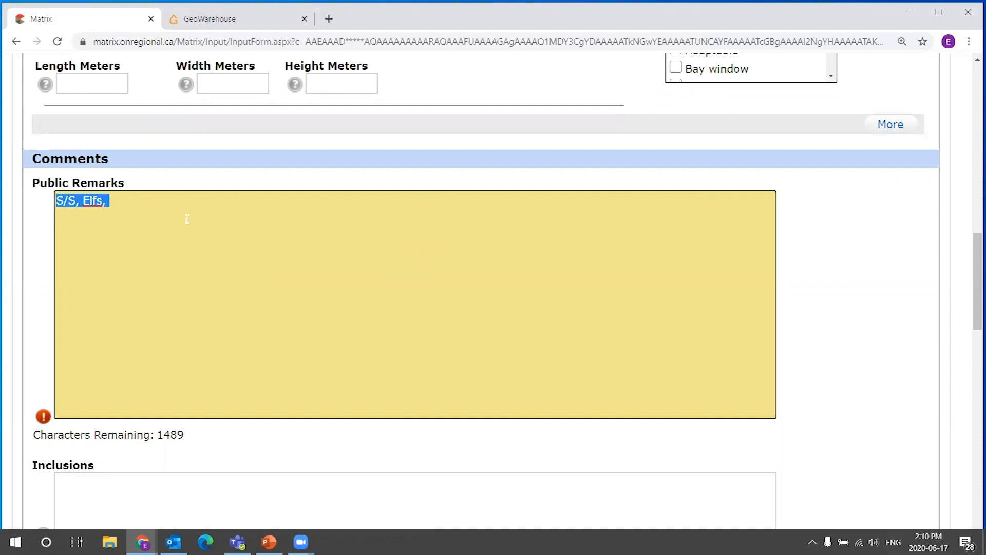
pyautogui.press('BackSpace')
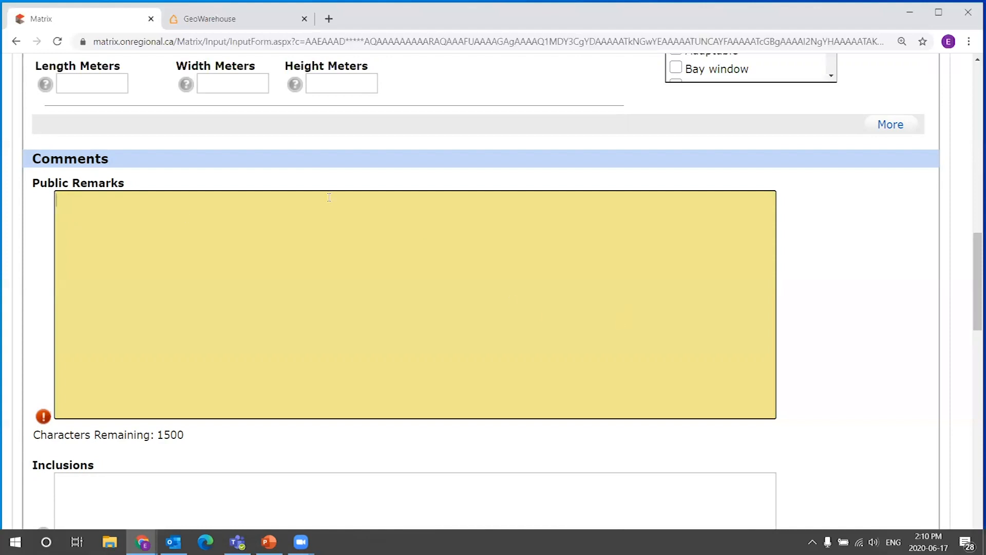
# Examine the characters-remaining counter below Public Remarks.
pyautogui.moveTo(184, 436); pyautogui.dragTo(157, 436)
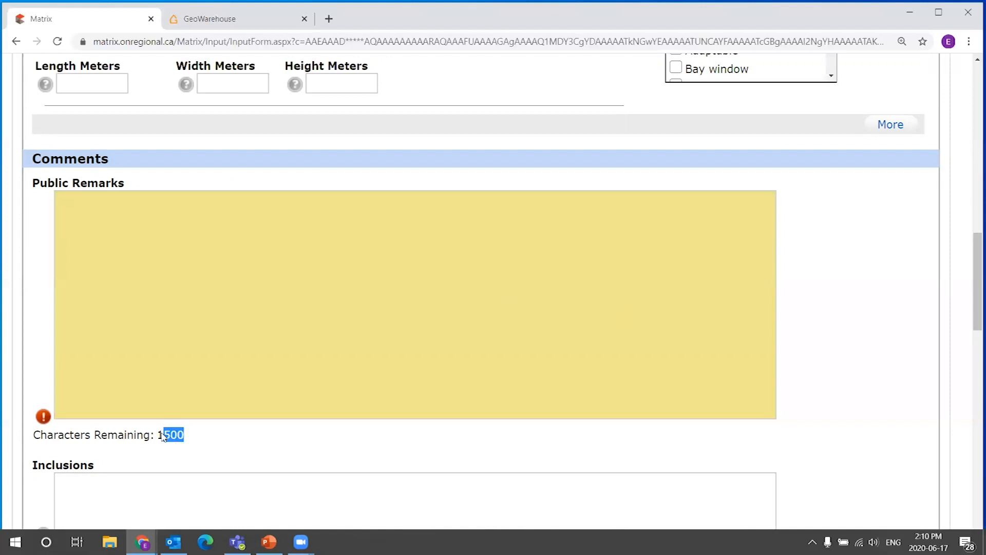
pyautogui.click(190, 436)
pyautogui.moveTo(191, 436); pyautogui.dragTo(157, 436)
# Fill Public Remarks with the word Test, copying and pasting it repeatedly to grow the text.
pyautogui.click(259, 254)
pyautogui.write('Test')
pyautogui.hotkey('ctrl', 'a')
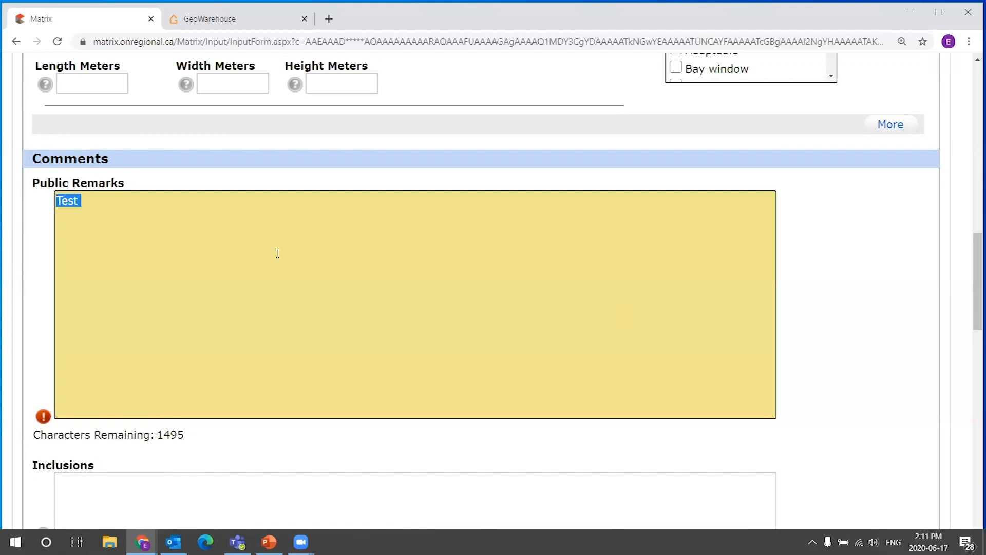
pyautogui.hotkey('ctrl', 'c')
pyautogui.hotkey('ctrl', 'v')
pyautogui.hotkey('ctrl', 'v')
pyautogui.hotkey('ctrl', 'v')
pyautogui.hotkey('ctrl', 'v')
pyautogui.hotkey('ctrl', 'v')
pyautogui.hotkey('ctrl', 'a')
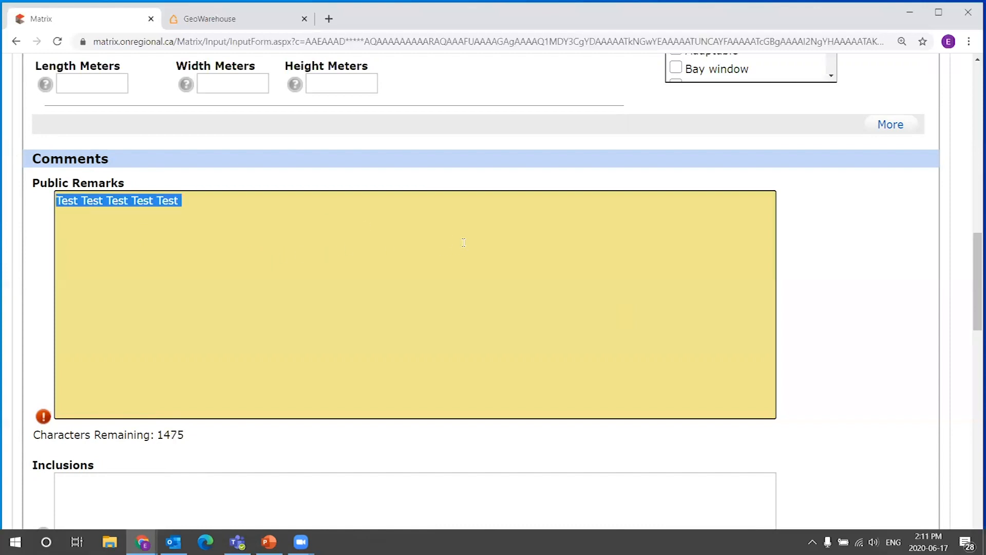
pyautogui.hotkey('ctrl', 'c')
pyautogui.hotkey('ctrl', 'v')
pyautogui.hotkey('ctrl', 'v')
pyautogui.hotkey('ctrl', 'v')
pyautogui.hotkey('ctrl', 'v')
pyautogui.hotkey('ctrl', 'v')
pyautogui.hotkey('ctrl', 'v')
pyautogui.hotkey('ctrl', 'v')
pyautogui.hotkey('ctrl', 'v')
pyautogui.hotkey('ctrl', 'v')
pyautogui.hotkey('ctrl', 'a')
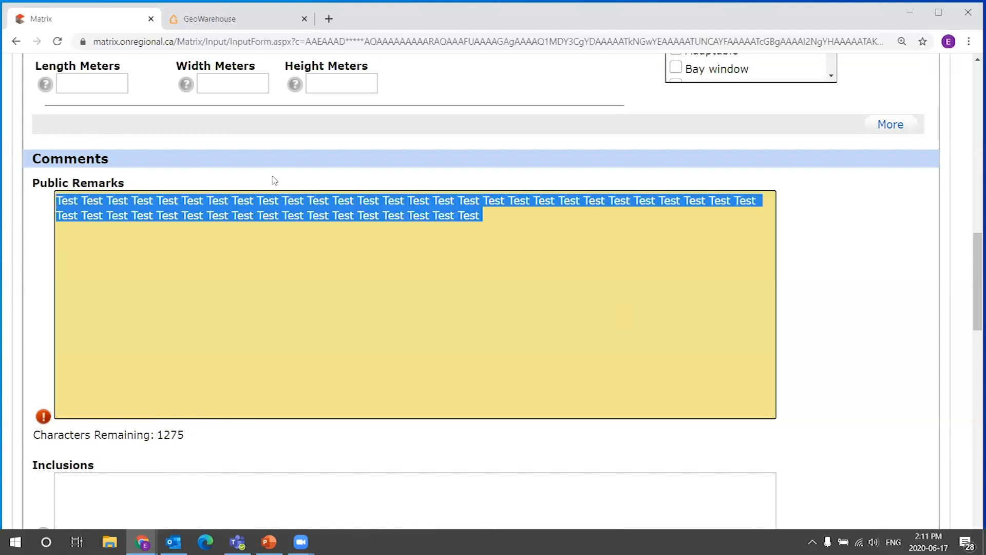
pyautogui.hotkey('ctrl', 'c')
pyautogui.hotkey('ctrl', 'v')
pyautogui.hotkey('ctrl', 'v')
pyautogui.hotkey('ctrl', 'v')
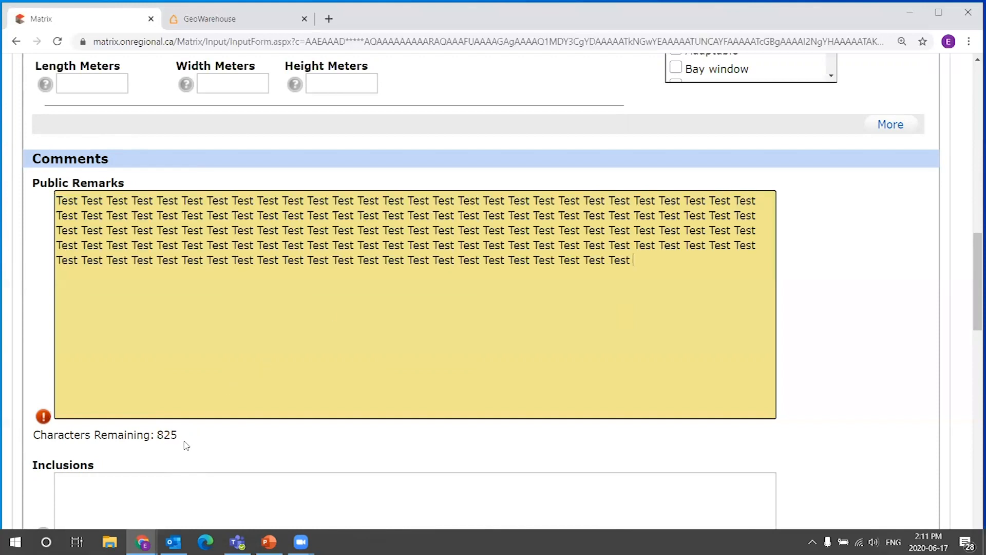
pyautogui.hotkey('ctrl', 'v')
pyautogui.hotkey('ctrl', 'a')
pyautogui.moveTo(158, 435); pyautogui.dragTo(197, 434)
pyautogui.click(445, 307)
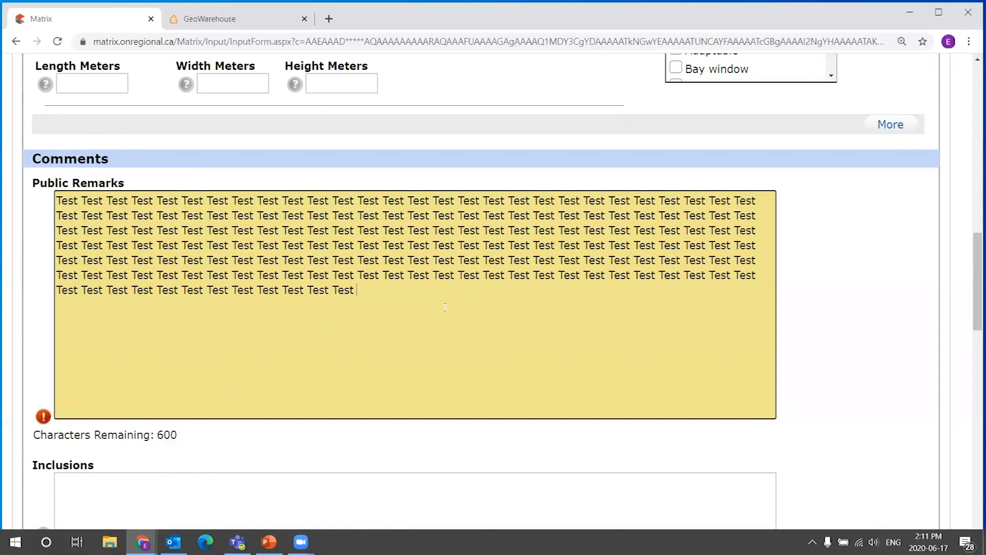
pyautogui.hotkey('ctrl', 'v')
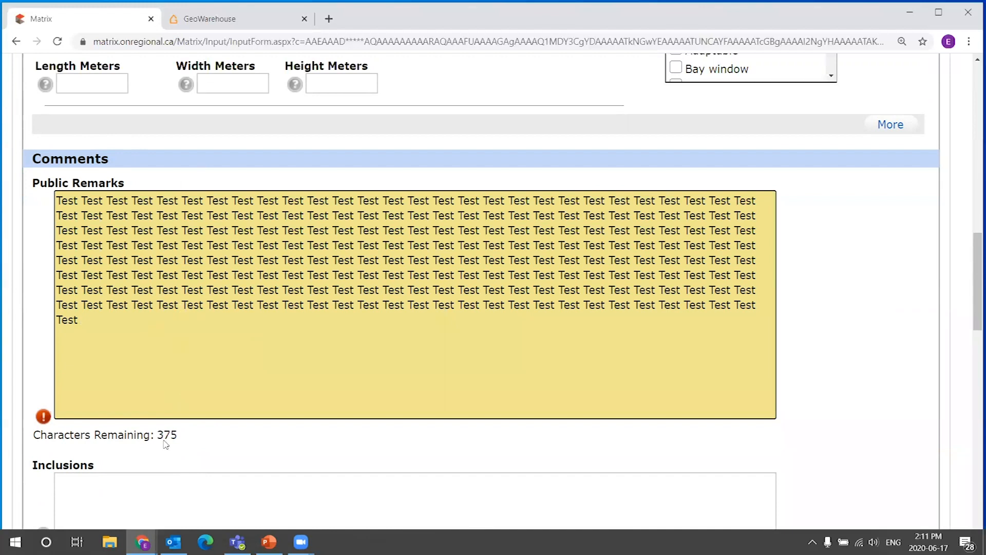
# Select and delete all the text in Public Remarks.
pyautogui.moveTo(132, 350); pyautogui.dragTo(97, 187)
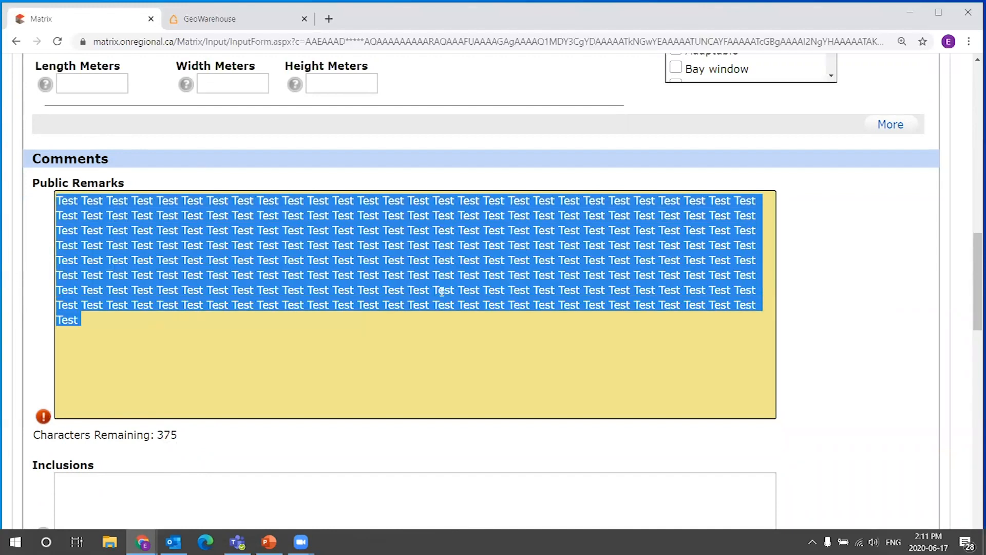
pyautogui.moveTo(120, 308)
pyautogui.mouseDown()
pyautogui.moveTo(26, 211)
pyautogui.moveTo(123, 321)
pyautogui.mouseUp()
pyautogui.hotkey('ctrl', 'z')
pyautogui.press('BackSpace')
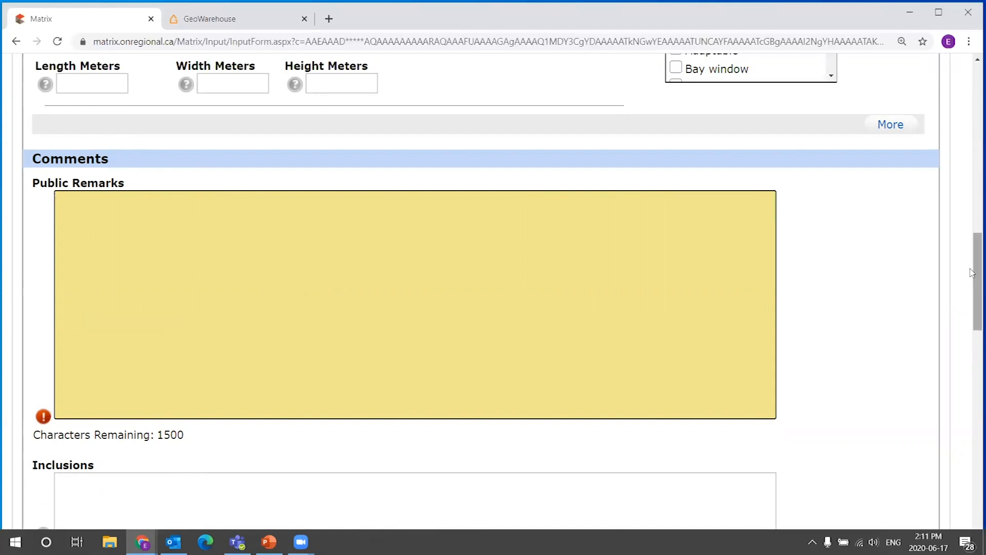
# Open the REALTOR® / Brokerage Information section of the listing form.
pyautogui.moveTo(973, 280); pyautogui.dragTo(937, 486)
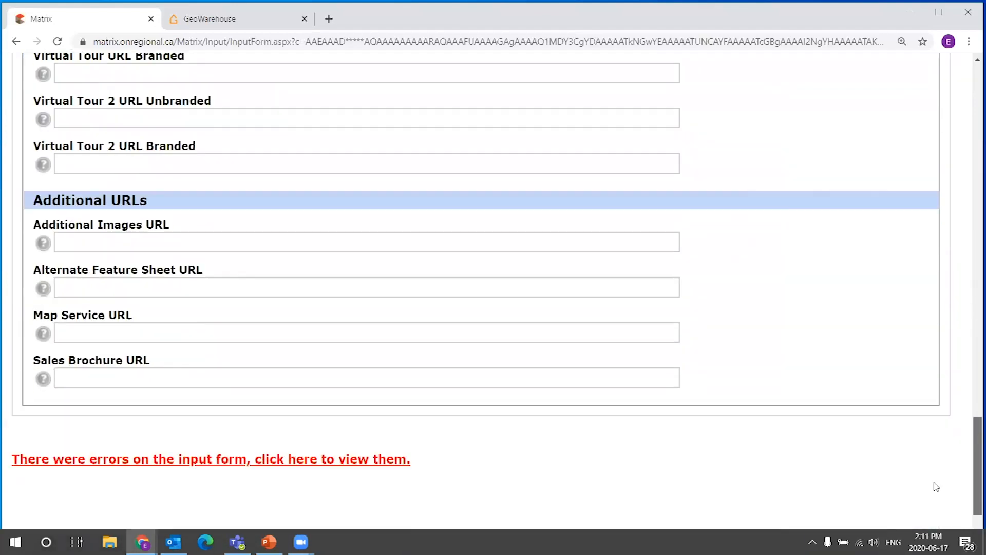
pyautogui.scroll(-2, 933, 491)
pyautogui.scroll(12, 930, 471)
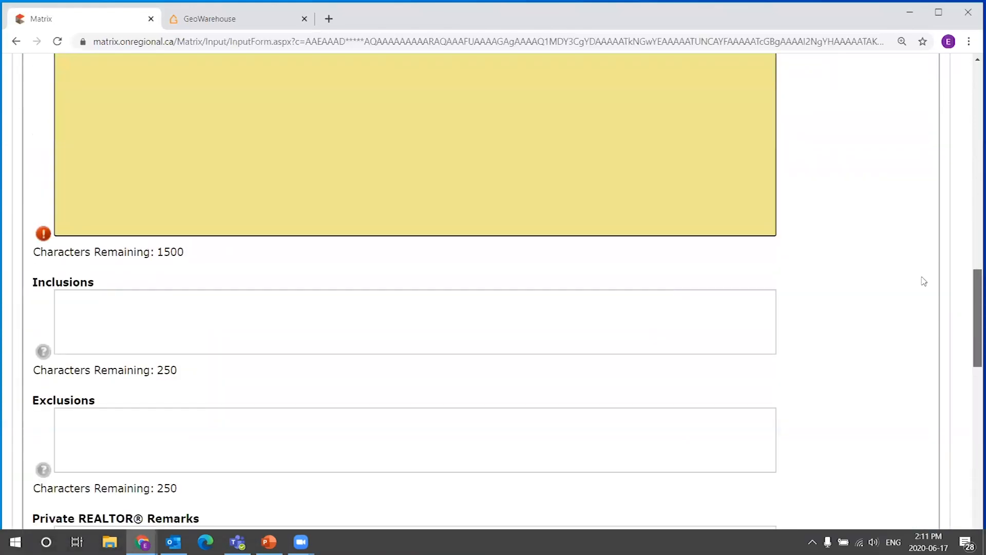
pyautogui.scroll(10, 924, 281)
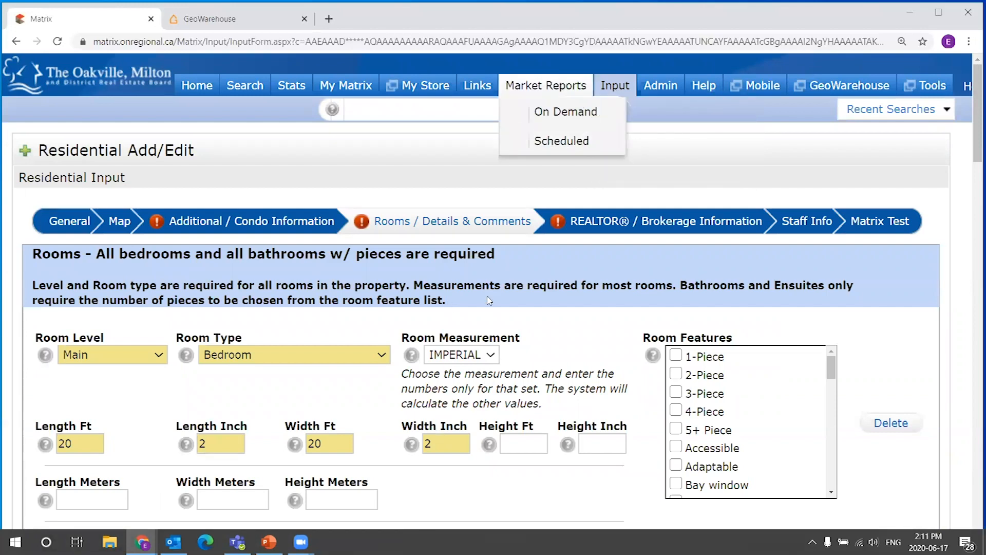
pyautogui.scroll(-3, 489, 300)
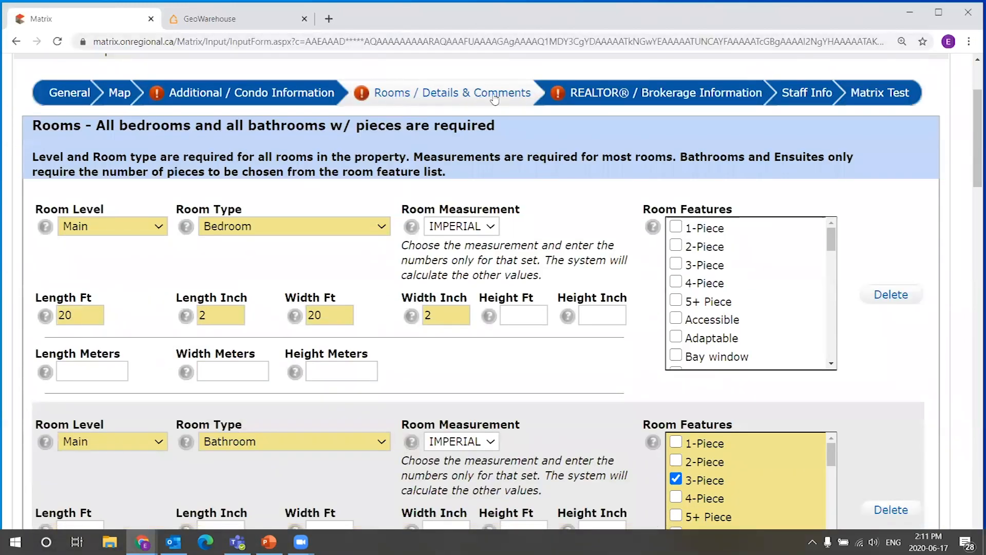
pyautogui.click(632, 95)
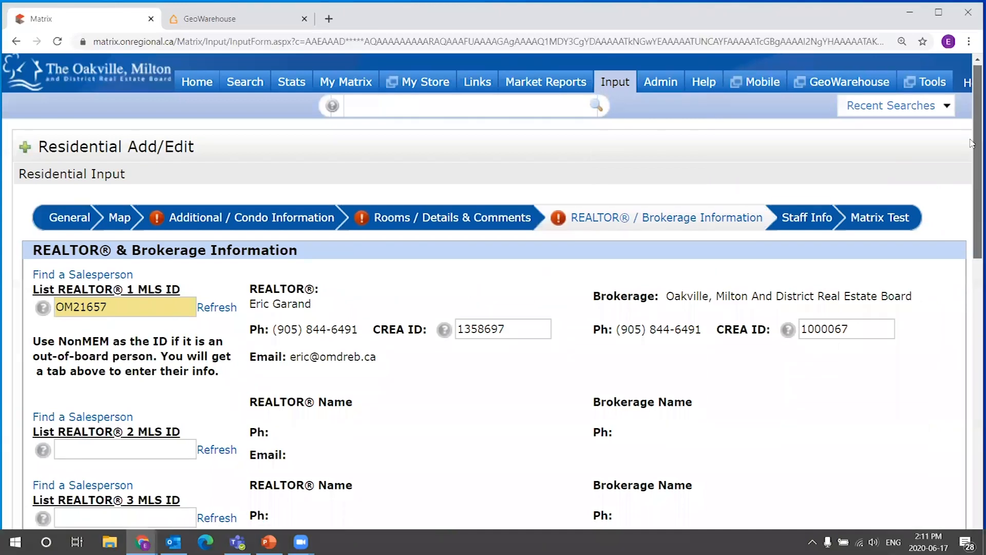
# Review the Compensation and Showing Information fields, starting with Commission To Cooperating Brokerage.
pyautogui.scroll(-3, 971, 146)
pyautogui.scroll(-5, 972, 165)
pyautogui.scroll(-1, 971, 307)
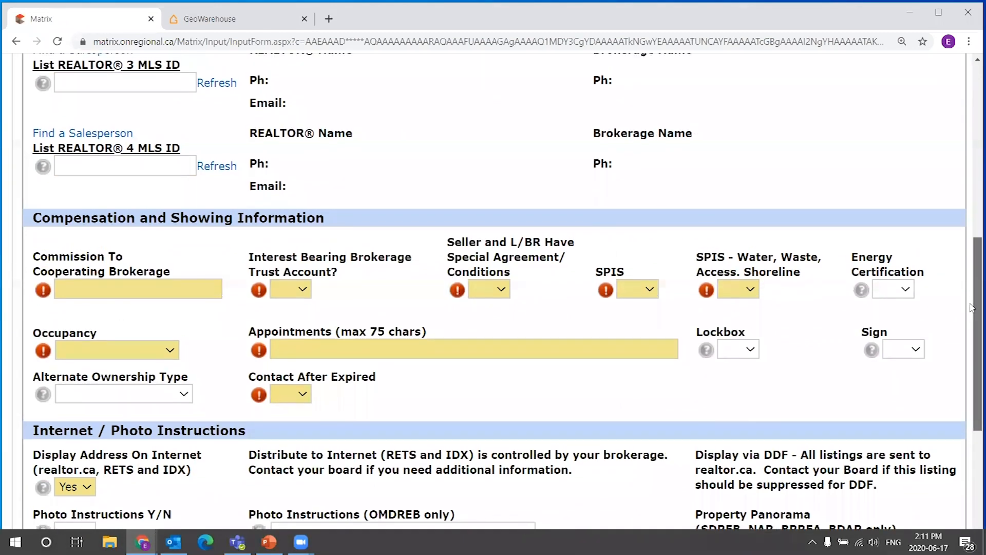
pyautogui.scroll(-1, 728, 342)
pyautogui.click(93, 265)
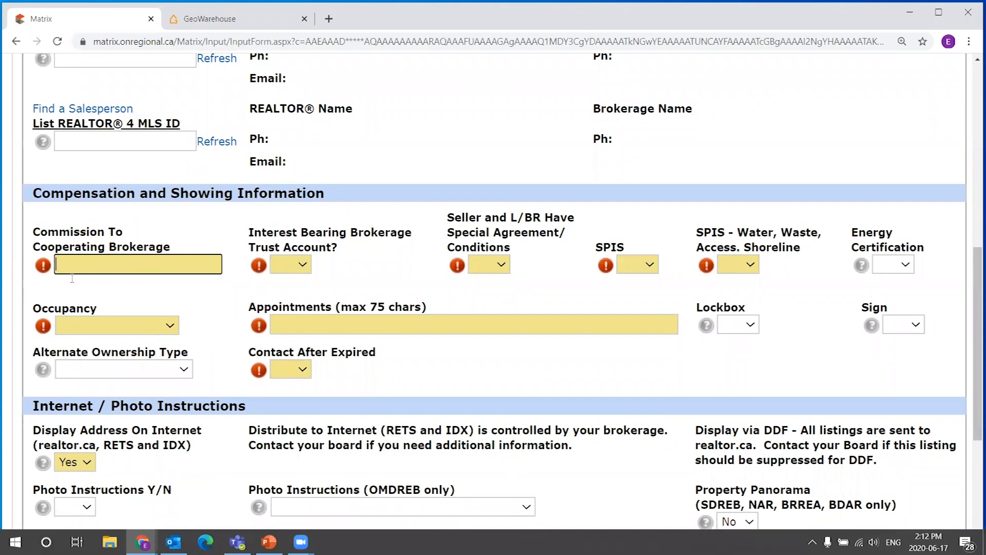
pyautogui.moveTo(975, 307); pyautogui.dragTo(971, 354)
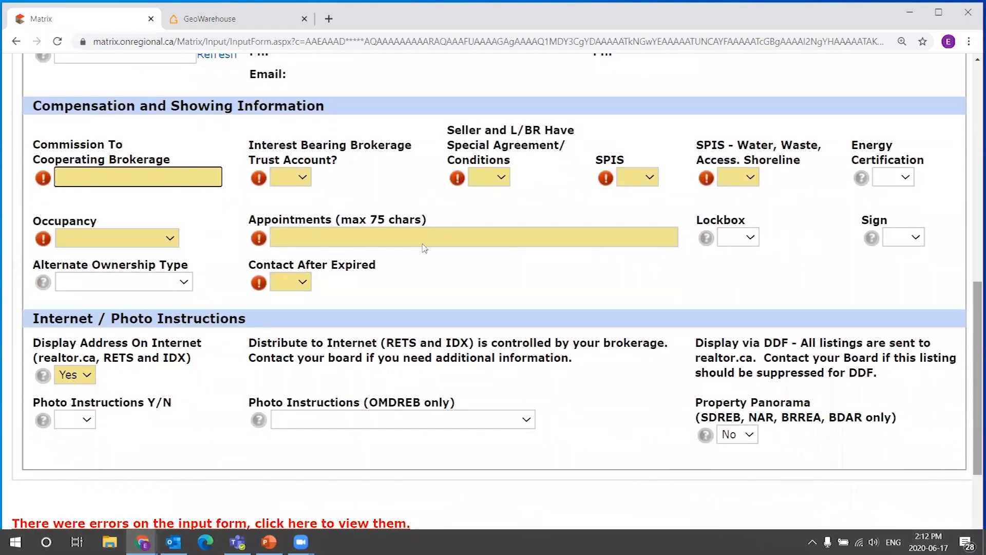
pyautogui.click(73, 181)
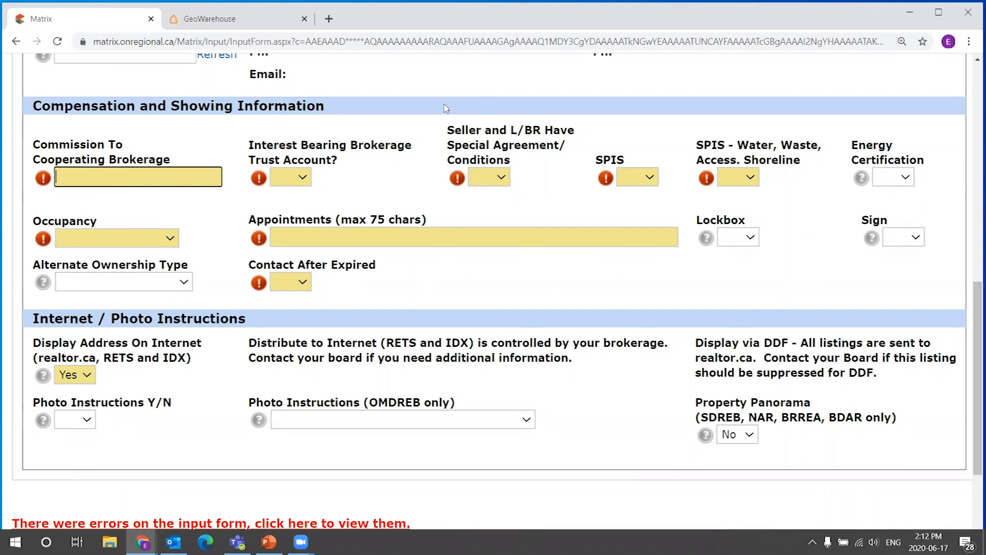
pyautogui.click(132, 213)
pyautogui.moveTo(978, 363); pyautogui.dragTo(975, 80)
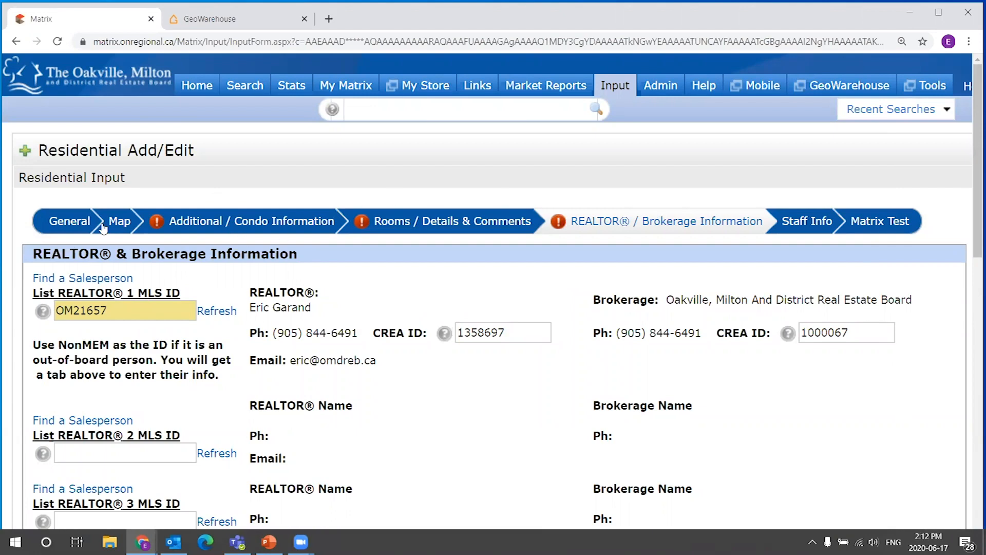
# Return to the General section of the listing form.
pyautogui.click(85, 225)
pyautogui.scroll(-1, 183, 267)
pyautogui.scroll(-1, 183, 268)
pyautogui.moveTo(973, 166)
pyautogui.mouseDown()
pyautogui.moveTo(971, 149)
pyautogui.moveTo(963, 193)
pyautogui.moveTo(965, 152)
pyautogui.moveTo(962, 167)
pyautogui.mouseUp()
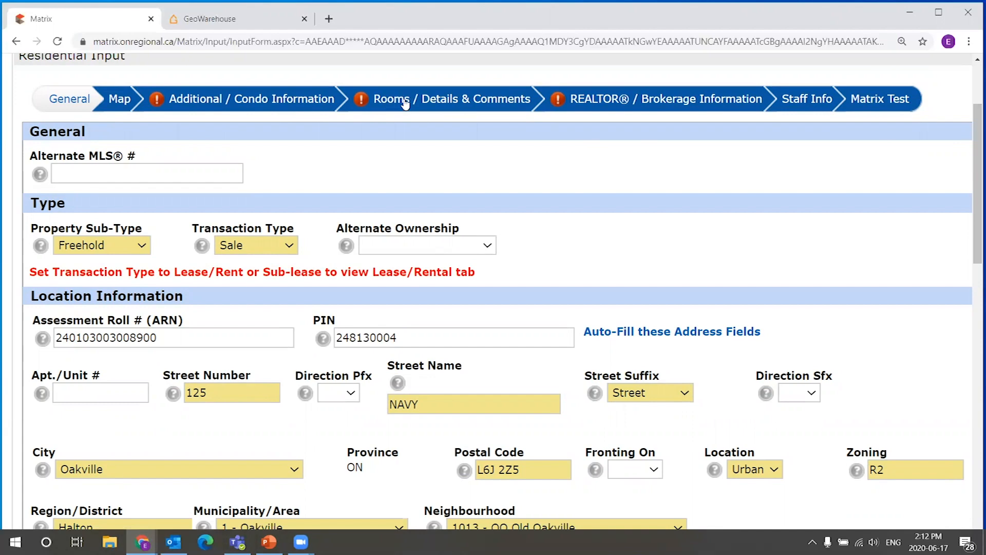
# Save the listing as incomplete.
pyautogui.moveTo(973, 163); pyautogui.dragTo(971, 409)
pyautogui.rightClick(970, 385)
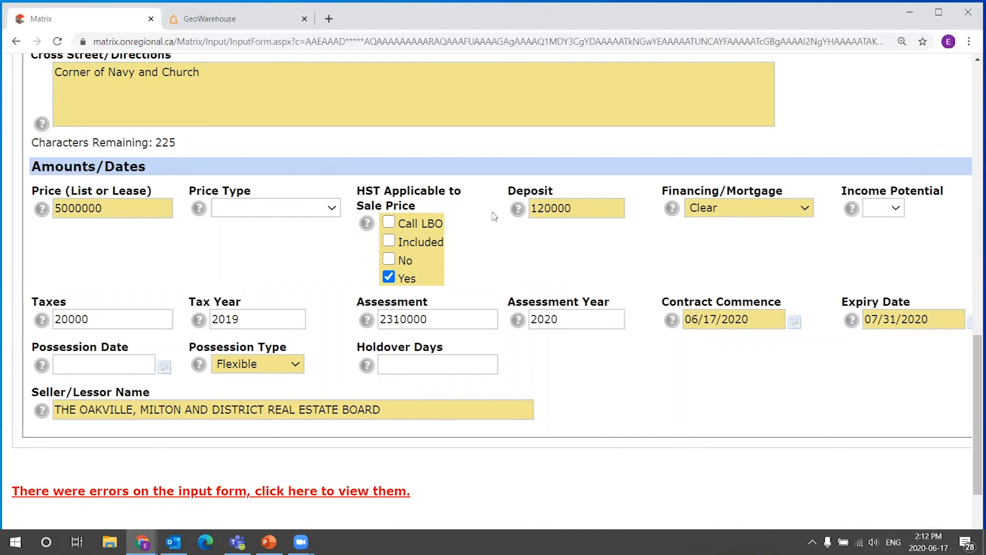
pyautogui.scroll(-3, 477, 218)
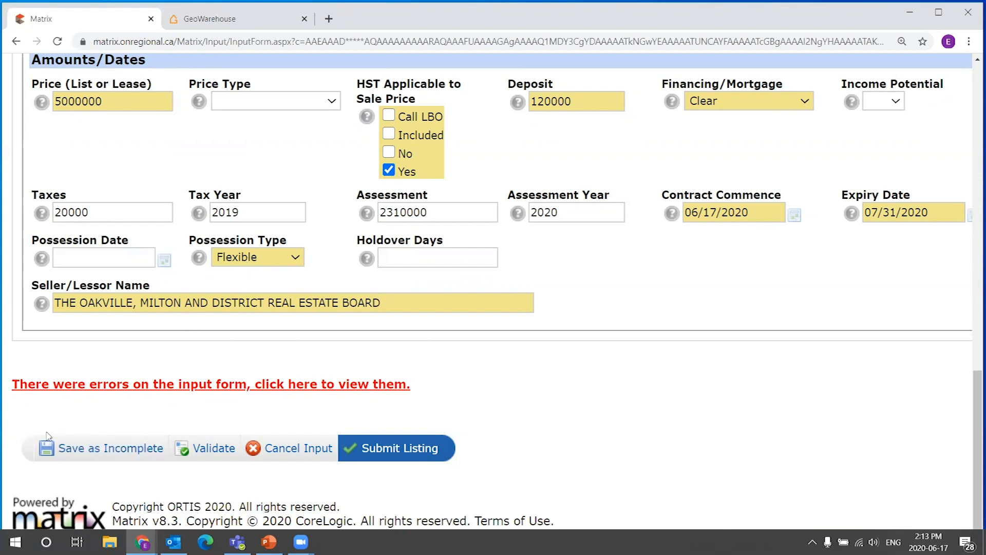
pyautogui.click(111, 453)
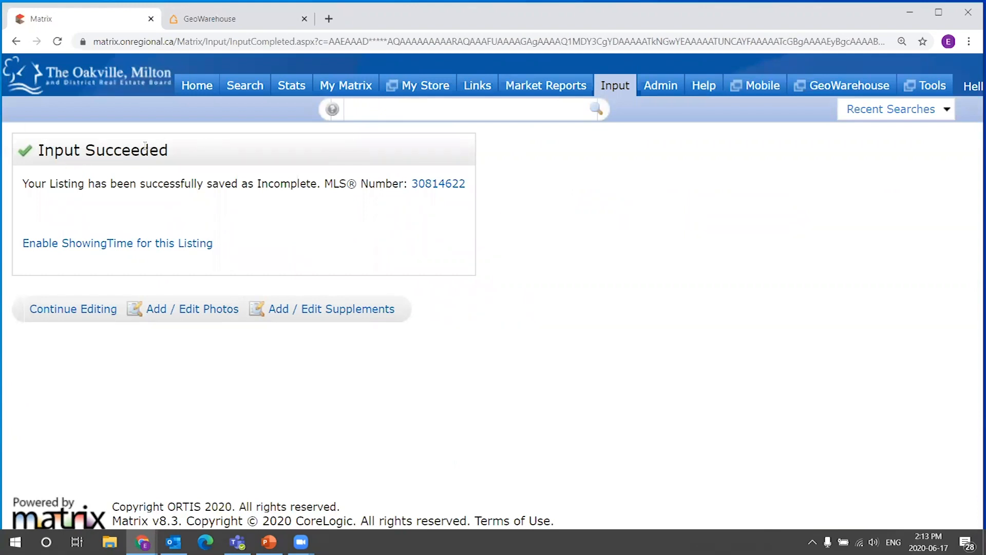
# Review the save confirmation and the listing's MLS number.
pyautogui.moveTo(44, 148); pyautogui.dragTo(540, 266)
pyautogui.moveTo(114, 150); pyautogui.dragTo(174, 152)
pyautogui.moveTo(30, 185); pyautogui.dragTo(406, 190)
pyautogui.click(488, 186)
pyautogui.click(406, 195)
pyautogui.moveTo(35, 142); pyautogui.dragTo(211, 141)
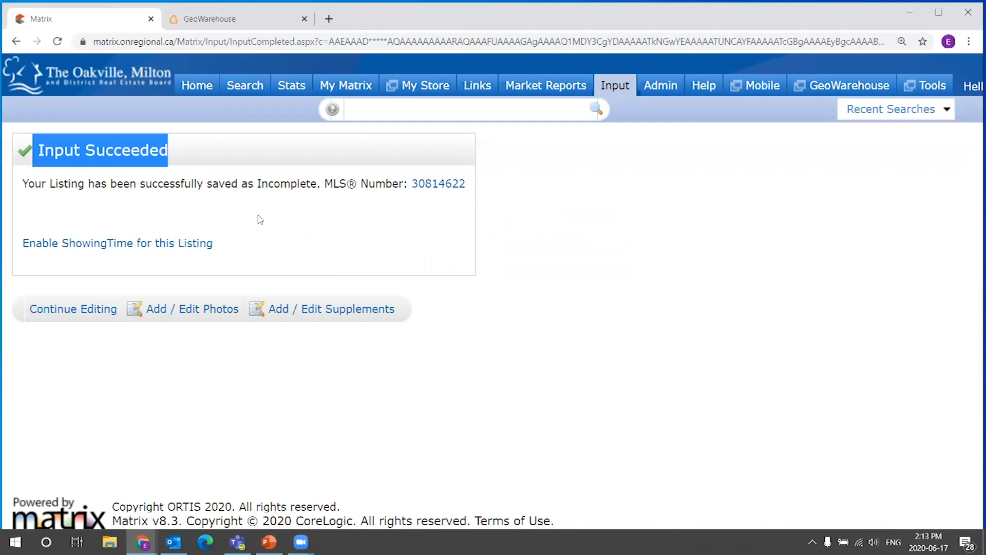
pyautogui.click(146, 150)
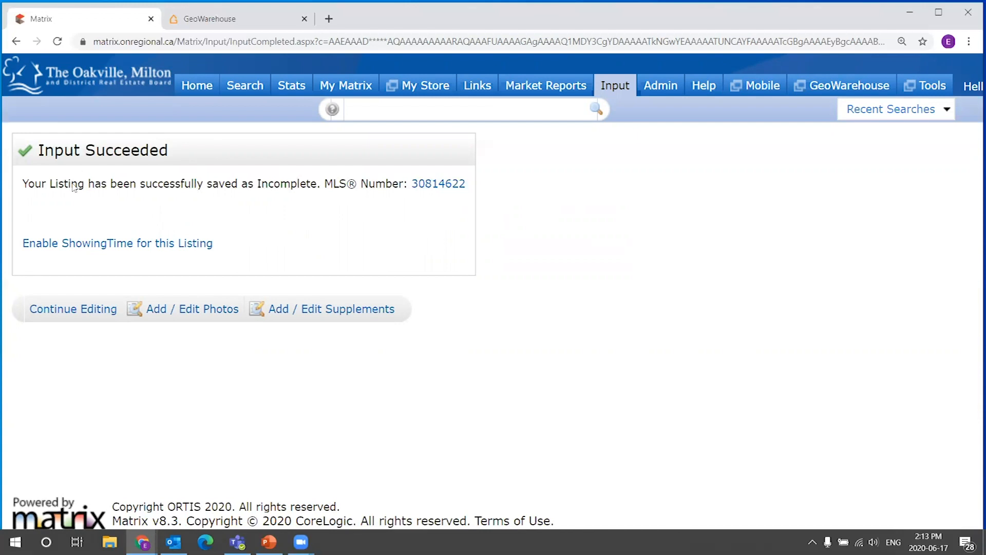
# Reopen the saved listing for editing and go to the Amounts/Dates section.
pyautogui.click(73, 309)
pyautogui.moveTo(972, 122); pyautogui.dragTo(945, 426)
pyautogui.moveTo(31, 305); pyautogui.dragTo(141, 314)
pyautogui.click(109, 323)
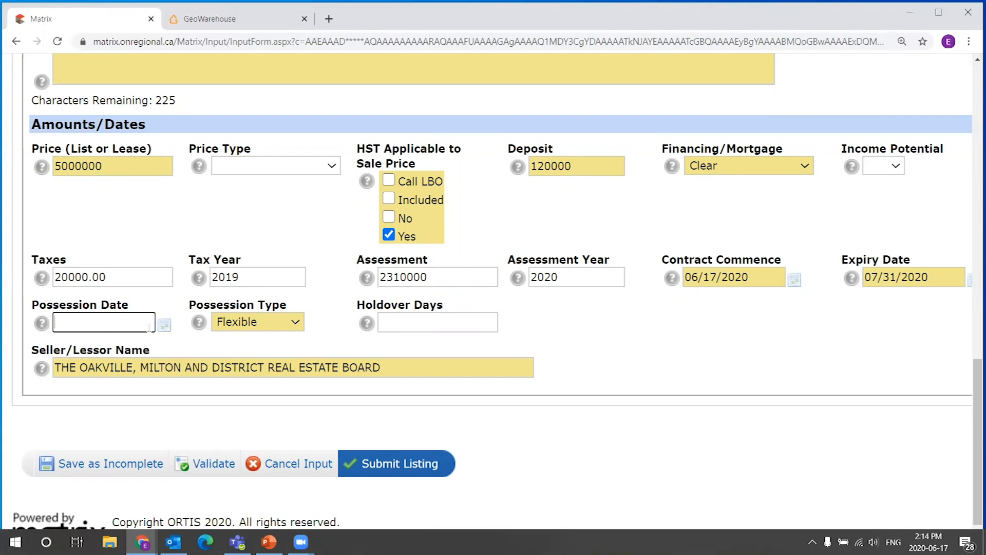
# Set the Possession Date to 07/15/2020 using the date picker.
pyautogui.click(42, 325)
pyautogui.click(284, 481)
pyautogui.click(164, 325)
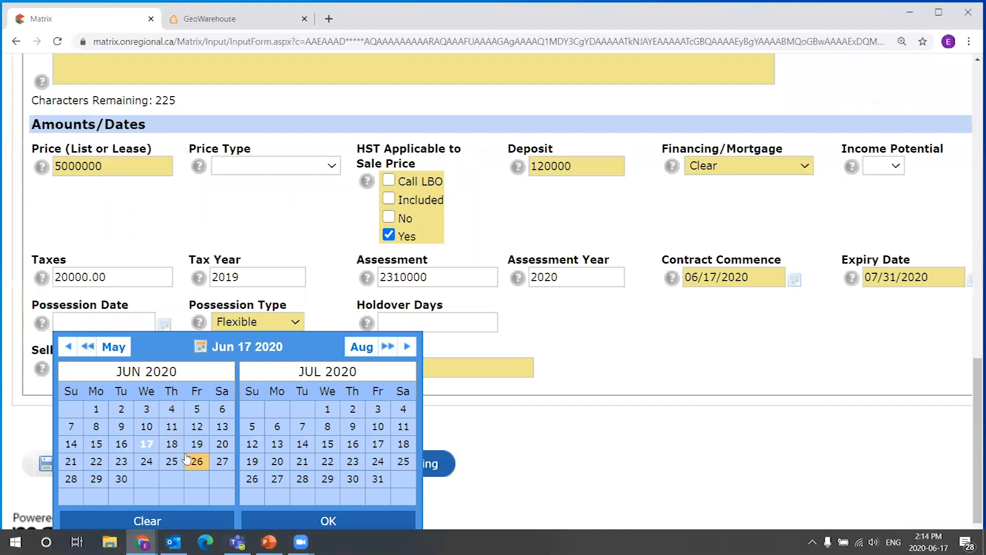
pyautogui.click(328, 444)
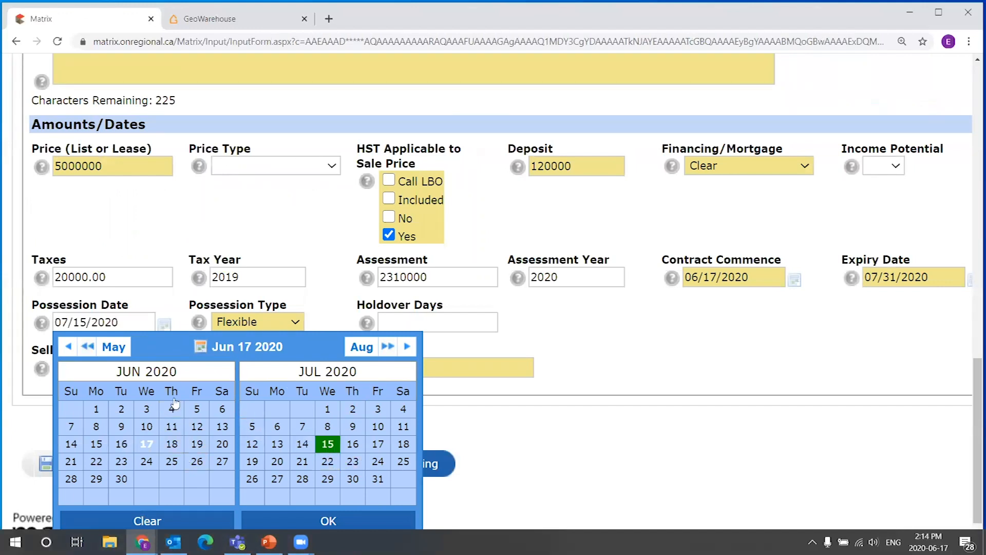
pyautogui.click(169, 306)
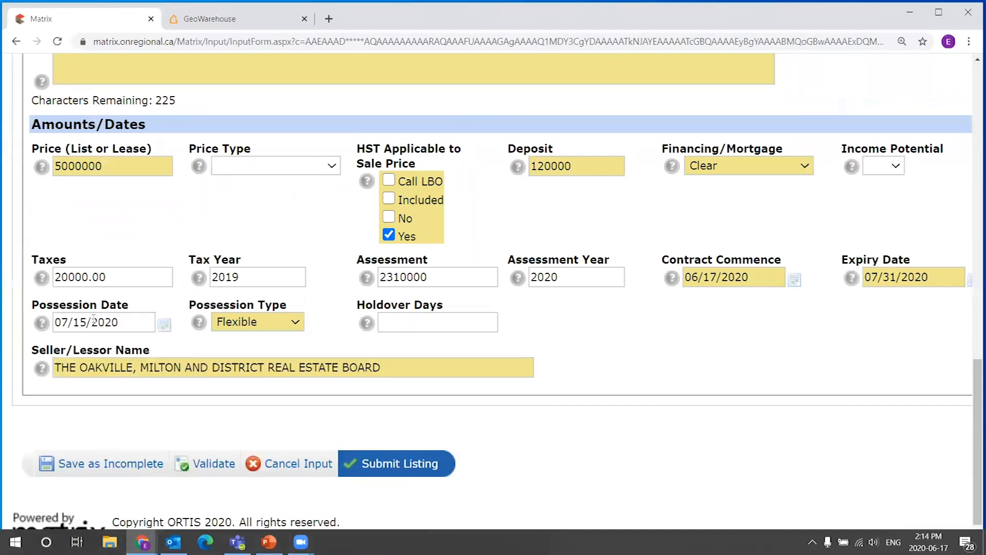
# Replace the Possession Date with TBD and try to save the listing as incomplete.
pyautogui.click(68, 319)
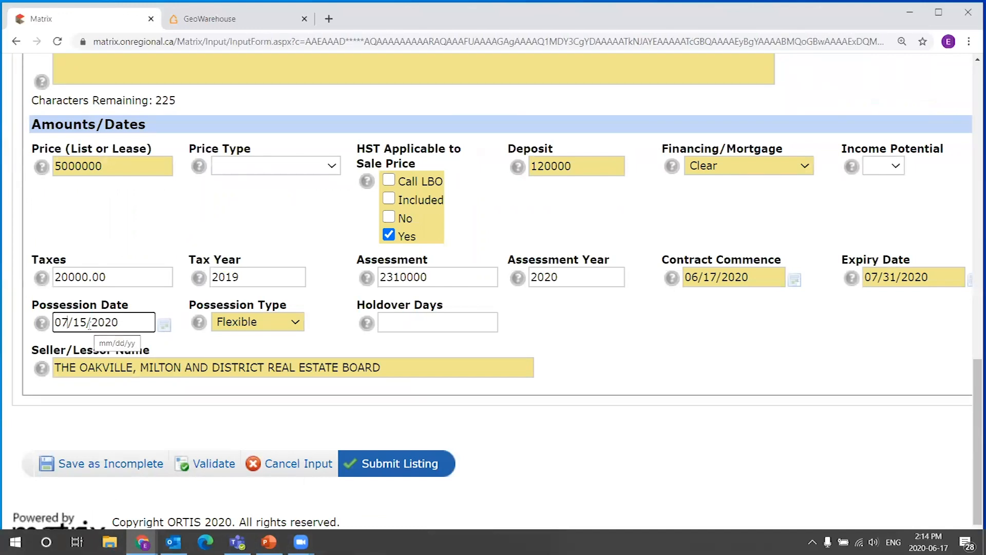
pyautogui.tripleClick(129, 327)
pyautogui.press('BackSpace')
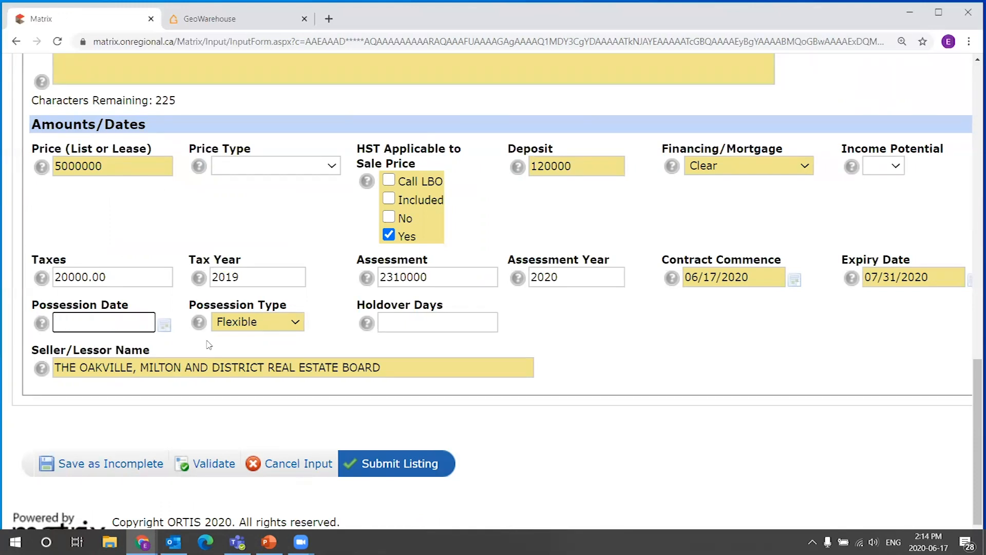
pyautogui.write('TBD')
pyautogui.moveTo(118, 327); pyautogui.dragTo(15, 333)
pyautogui.click(96, 325)
pyautogui.doubleClick(88, 323)
pyautogui.click(89, 323)
pyautogui.click(108, 464)
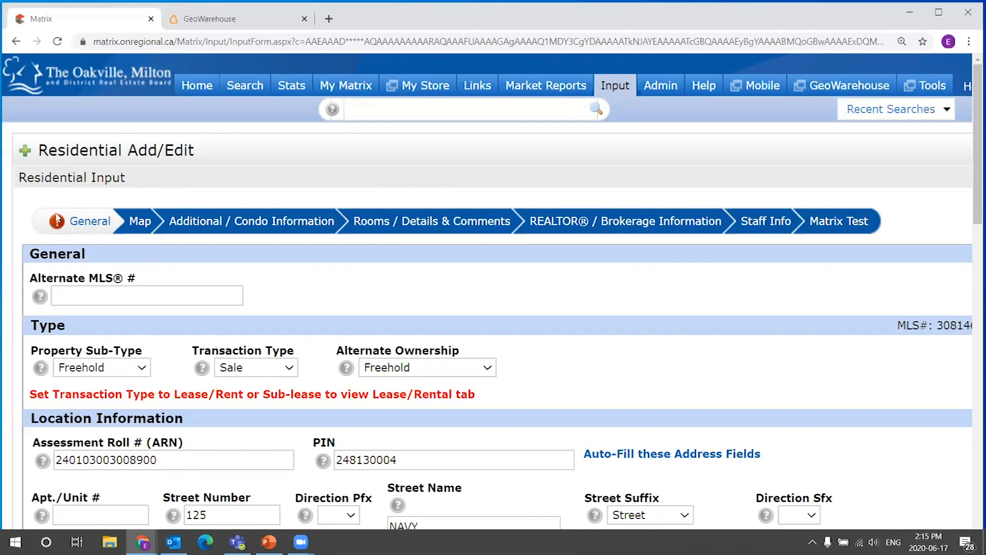
# Clear the Possession Date and save the listing as incomplete.
pyautogui.scroll(-5, 975, 108)
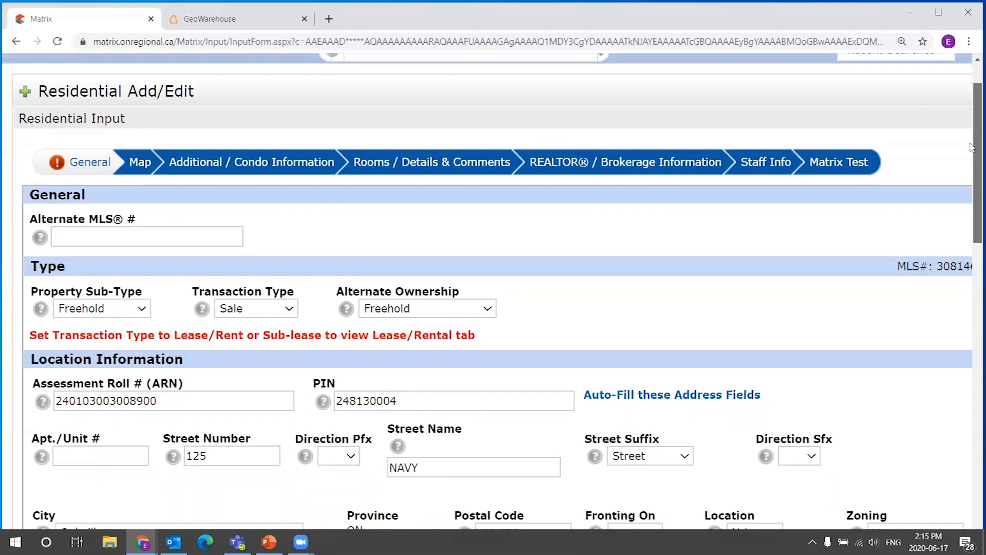
pyautogui.scroll(-5, 957, 274)
pyautogui.scroll(6, 957, 274)
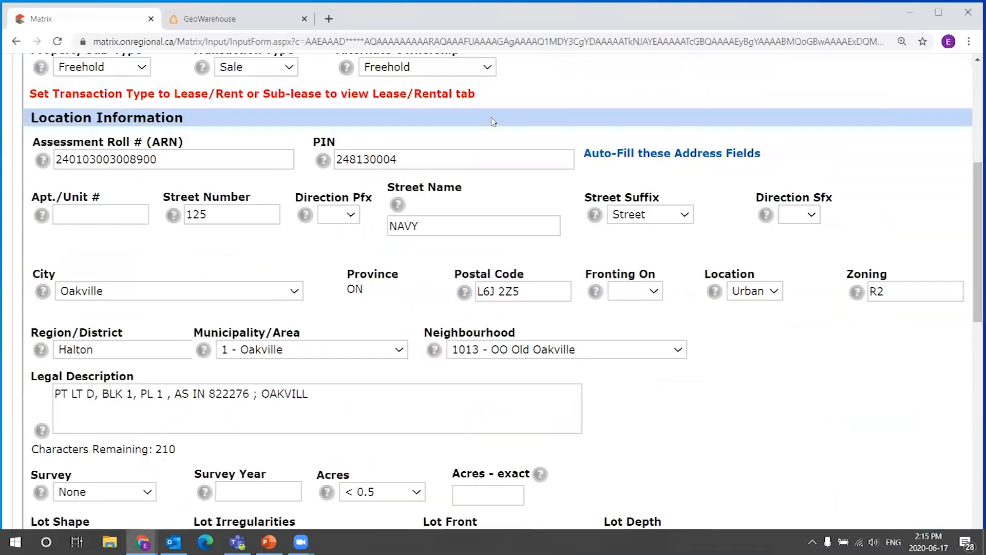
pyautogui.moveTo(976, 238); pyautogui.dragTo(968, 394)
pyautogui.scroll(-3, 968, 394)
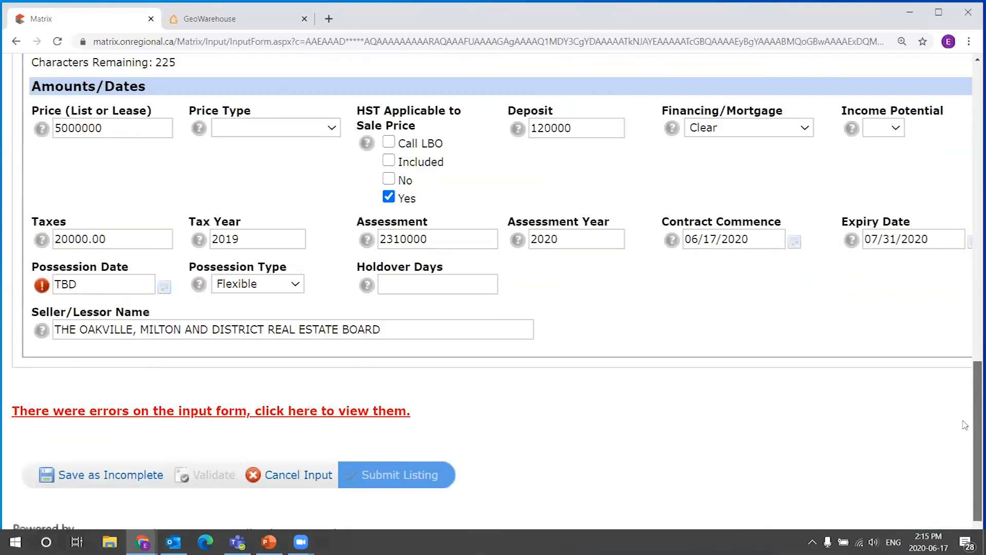
pyautogui.tripleClick(424, 411)
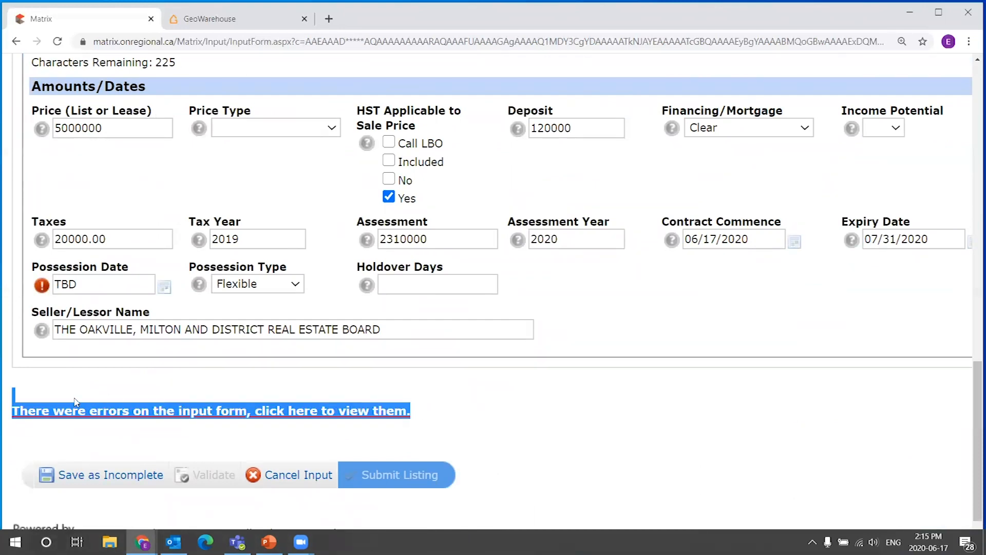
pyautogui.click(76, 384)
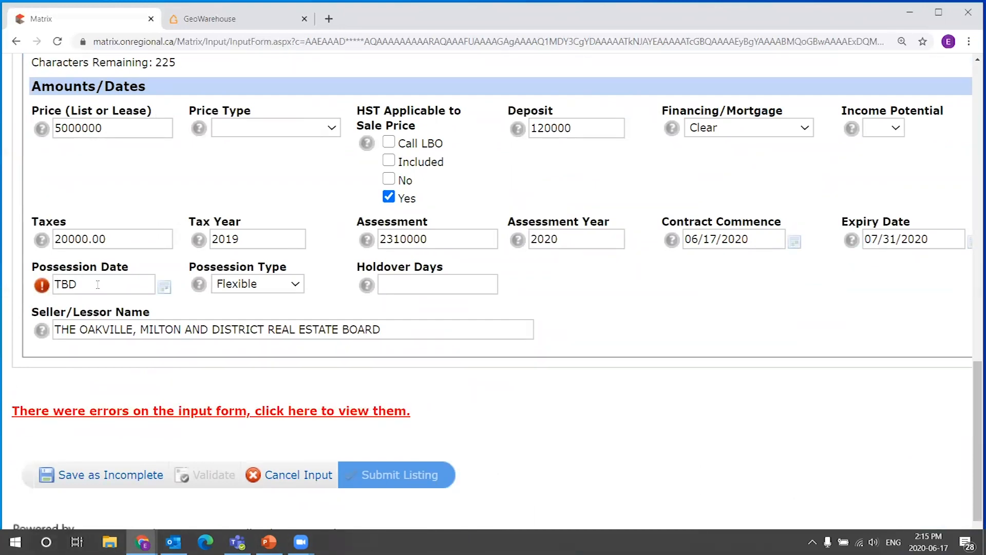
pyautogui.moveTo(98, 284); pyautogui.dragTo(49, 302)
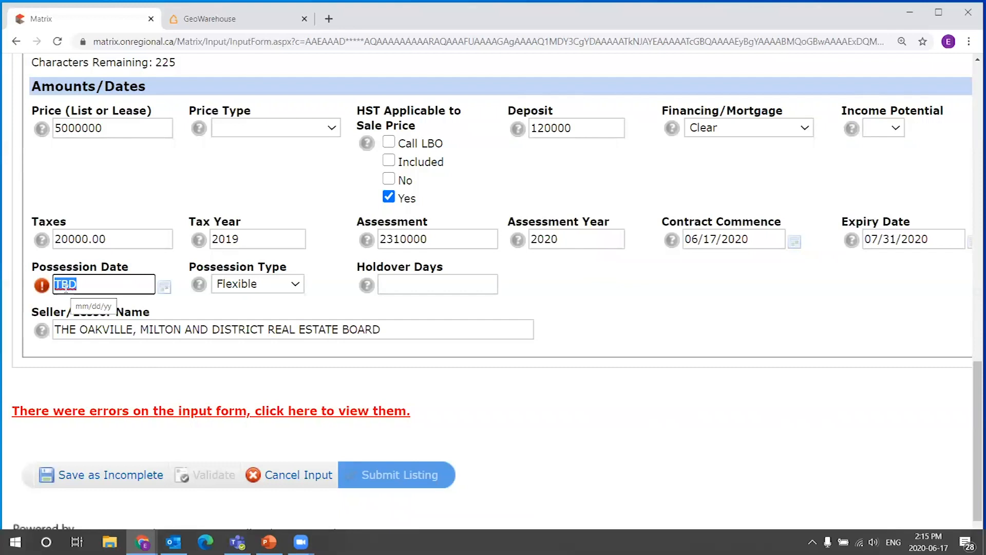
pyautogui.press('BackSpace')
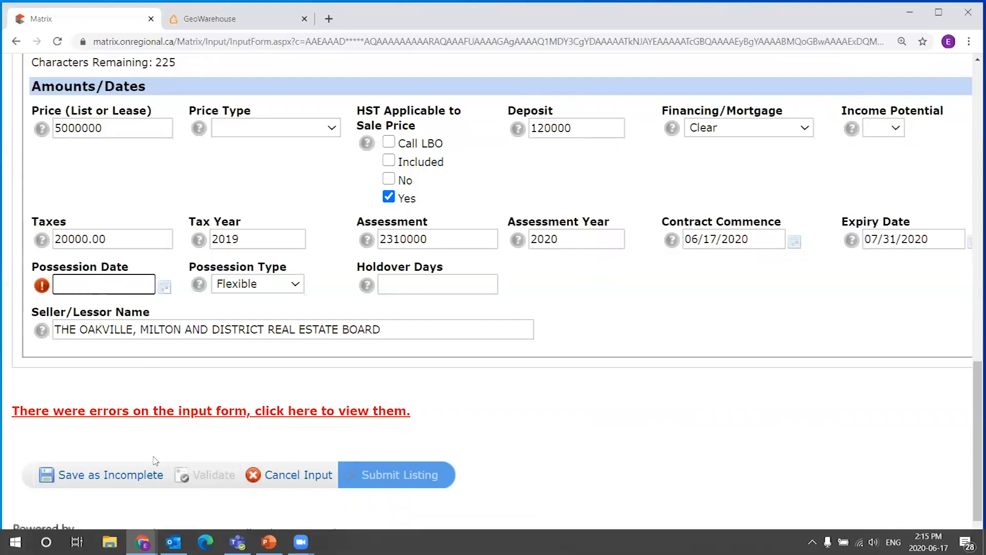
pyautogui.click(109, 477)
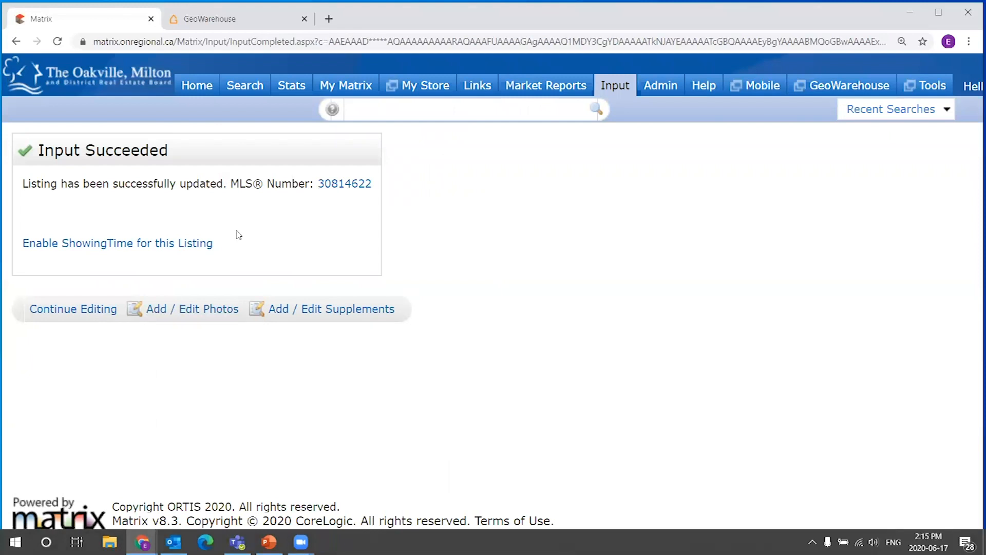
# Review the listing update confirmation message.
pyautogui.moveTo(42, 152); pyautogui.dragTo(220, 154)
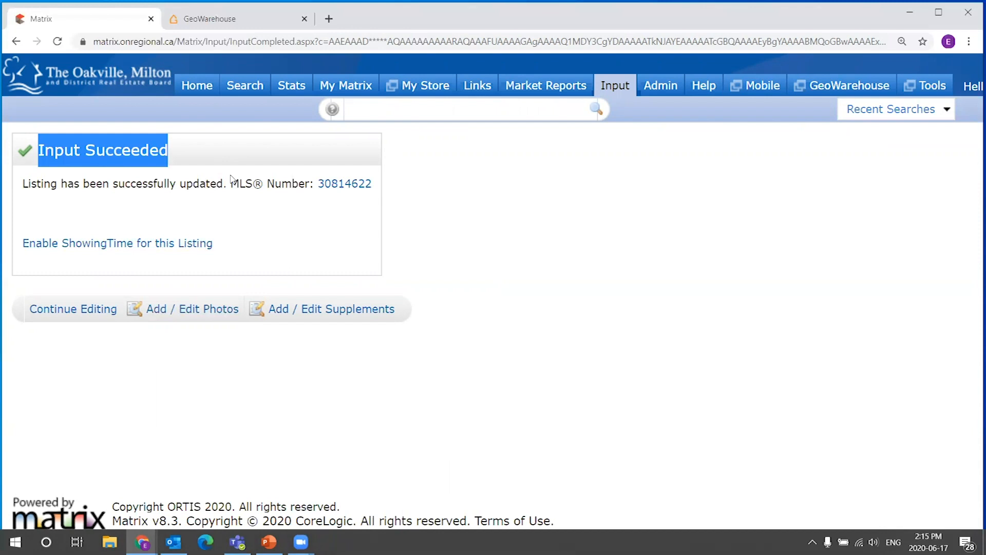
pyautogui.moveTo(178, 154); pyautogui.dragTo(37, 152)
pyautogui.moveTo(378, 186); pyautogui.dragTo(28, 153)
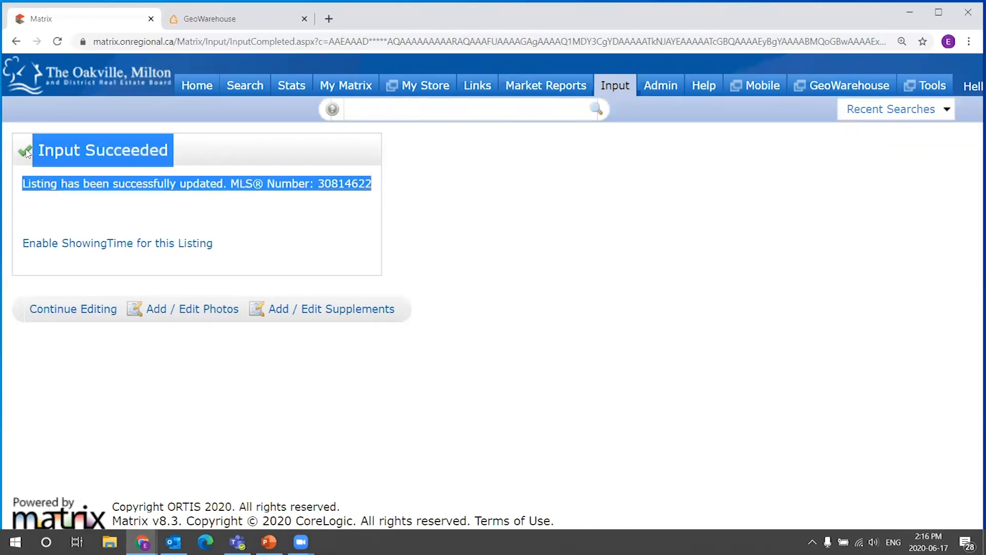
pyautogui.click(280, 249)
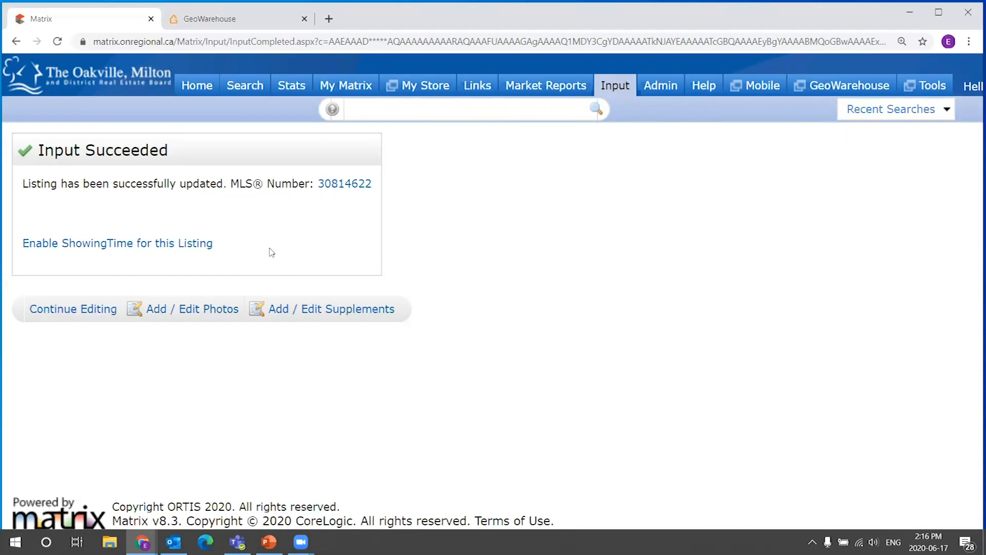
pyautogui.moveTo(241, 244); pyautogui.dragTo(39, 145)
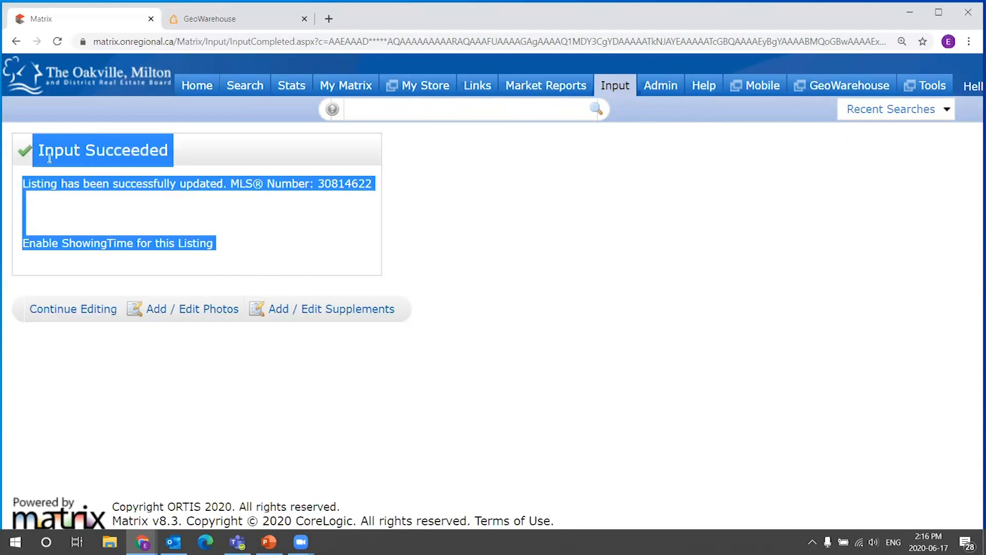
pyautogui.click(280, 246)
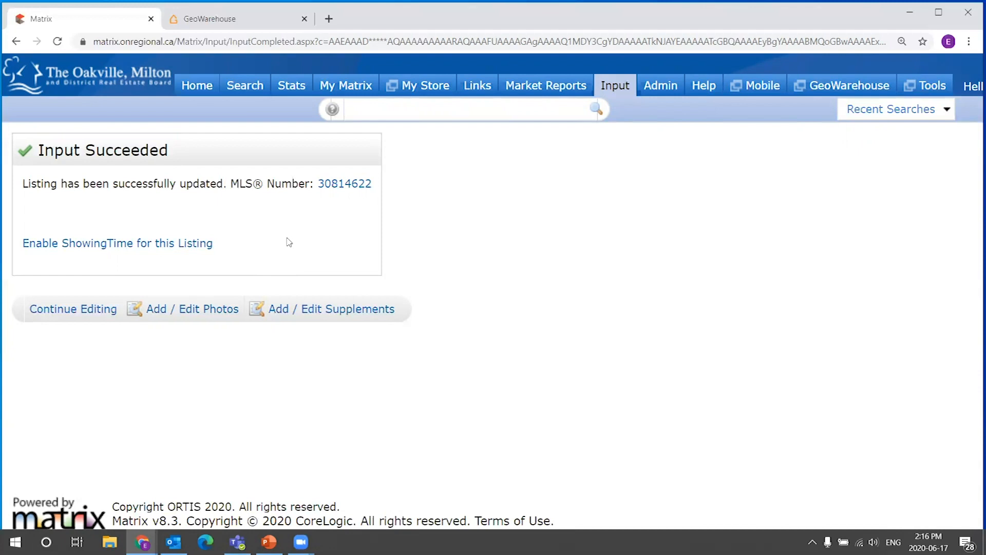
pyautogui.moveTo(249, 254); pyautogui.dragTo(214, 151)
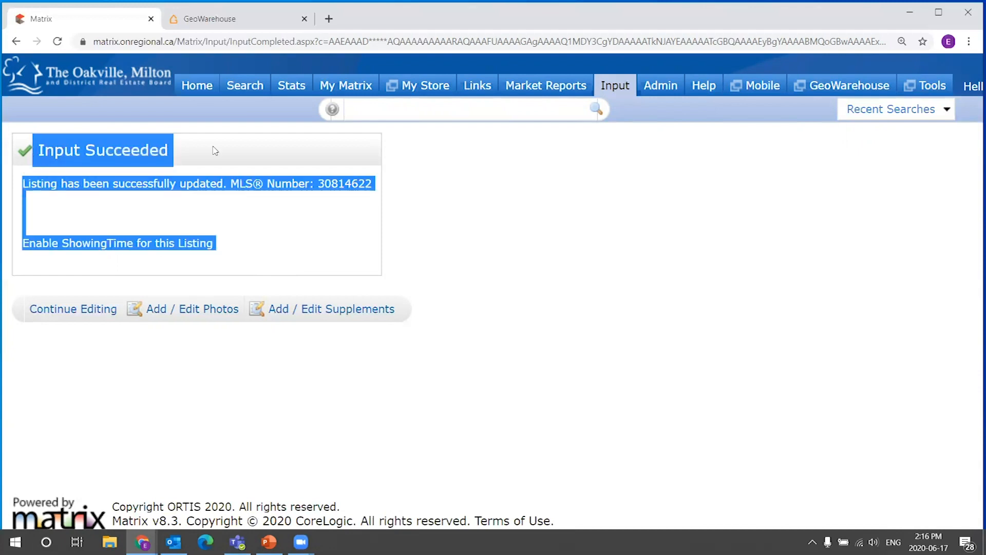
pyautogui.click(216, 168)
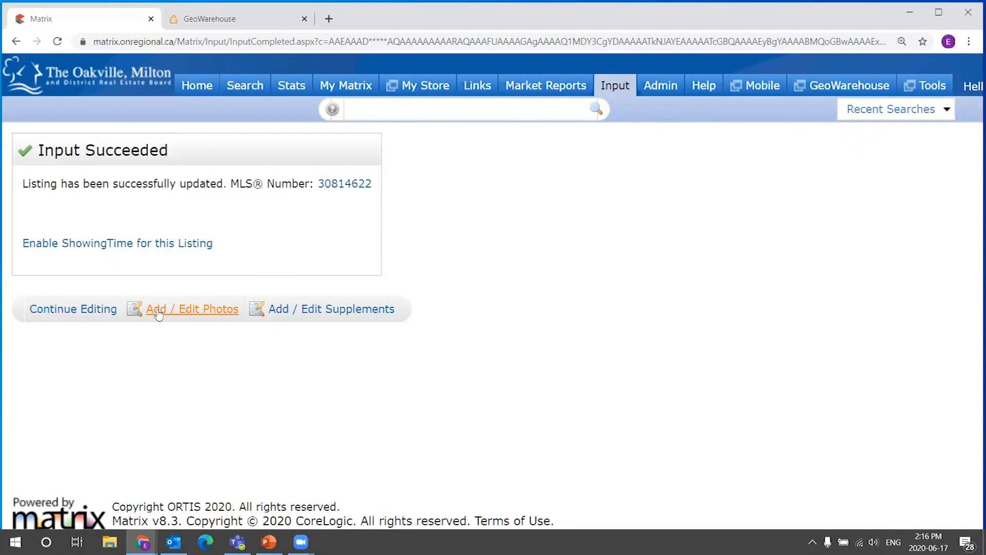
# Open the listing's Add / Edit Photos page, review the upload instructions, and cancel back out.
pyautogui.click(193, 317)
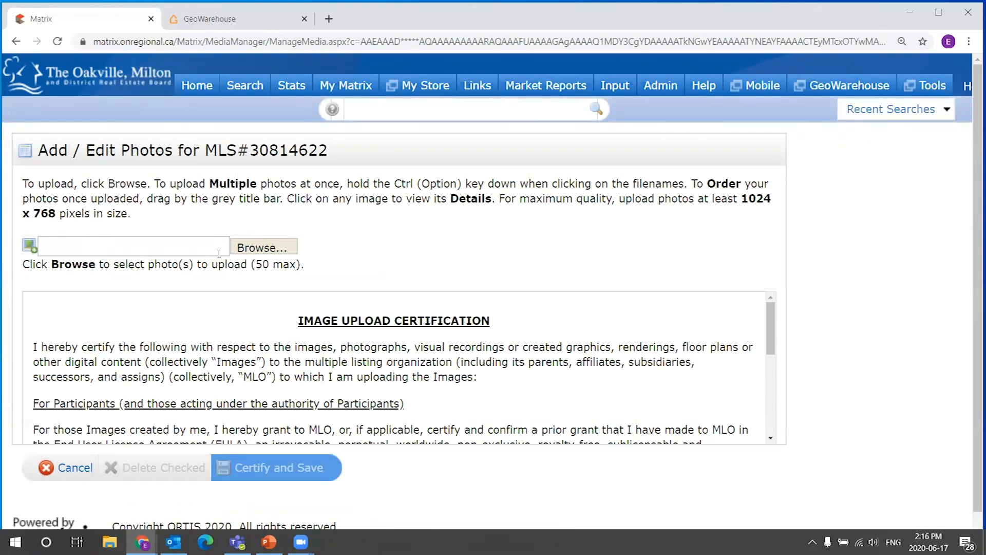
pyautogui.moveTo(254, 264); pyautogui.dragTo(299, 264)
pyautogui.click(304, 264)
pyautogui.moveTo(256, 264); pyautogui.dragTo(343, 256)
pyautogui.click(344, 256)
pyautogui.moveTo(256, 264); pyautogui.dragTo(304, 264)
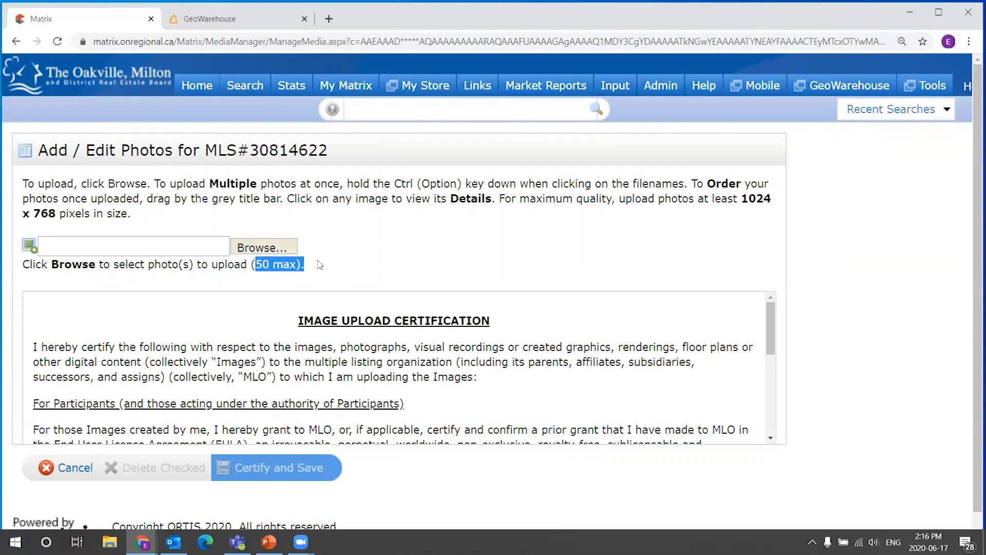
pyautogui.click(319, 263)
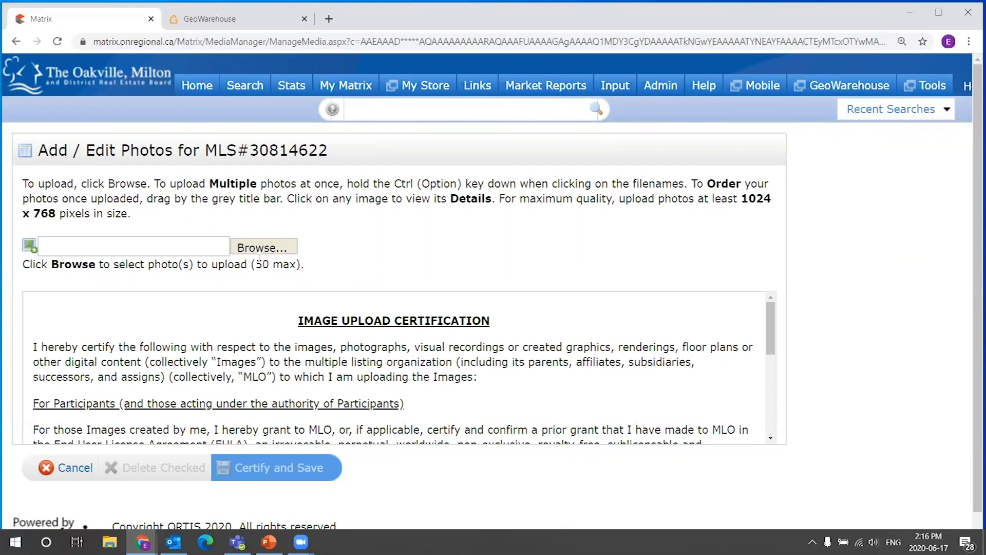
pyautogui.moveTo(249, 264); pyautogui.dragTo(354, 258)
pyautogui.click(240, 227)
pyautogui.click(75, 473)
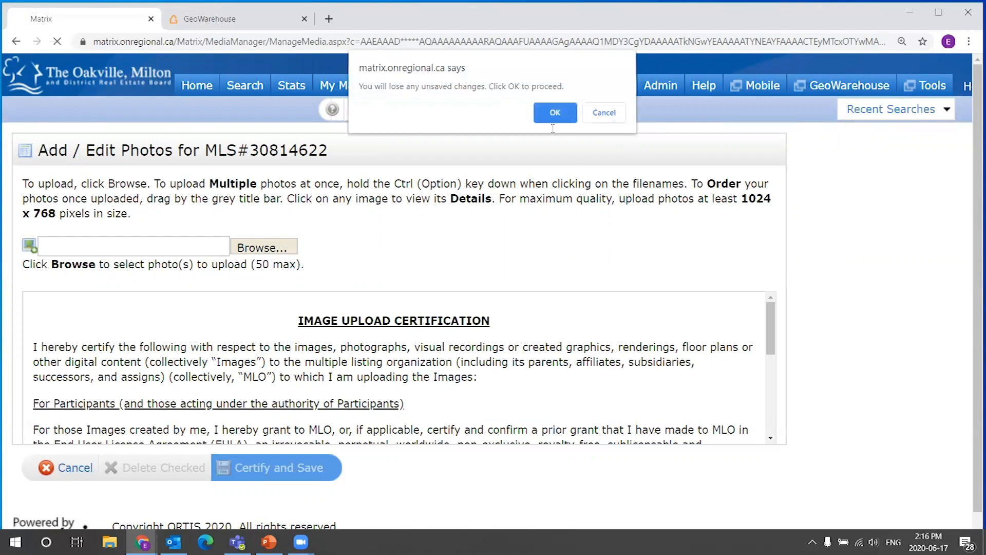
pyautogui.click(554, 115)
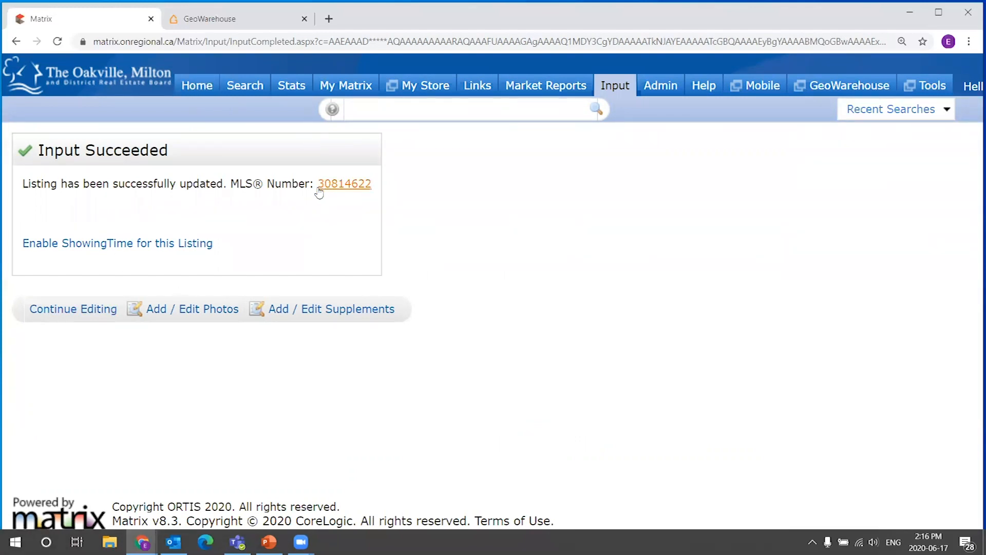
# Return to the Matrix home page.
pyautogui.moveTo(315, 192); pyautogui.dragTo(423, 191)
pyautogui.moveTo(228, 97)
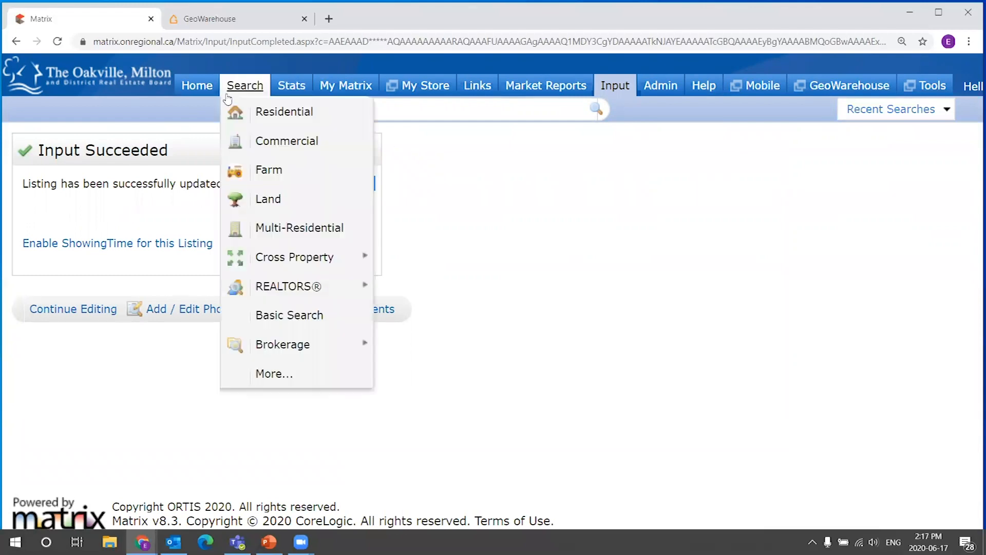
pyautogui.click(196, 86)
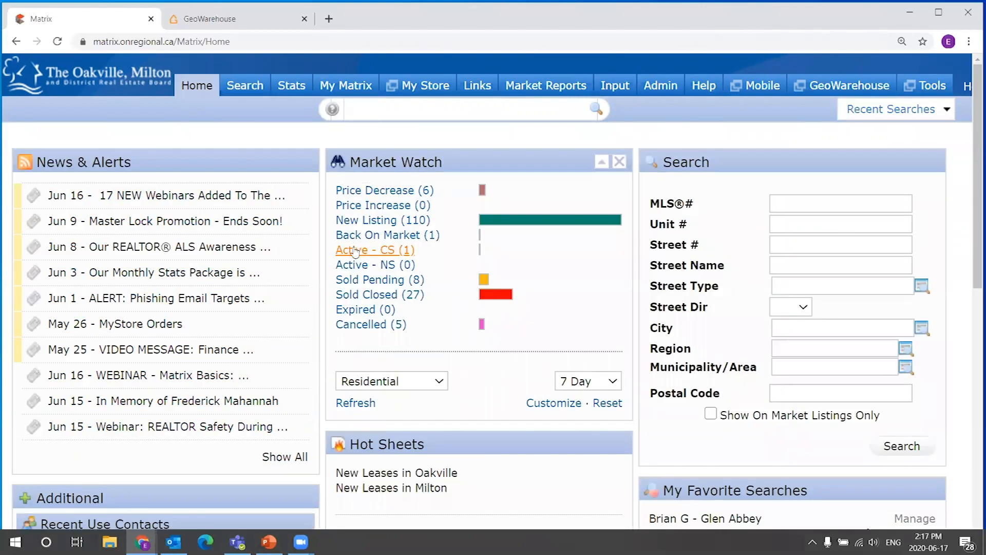
pyautogui.moveTo(615, 87)
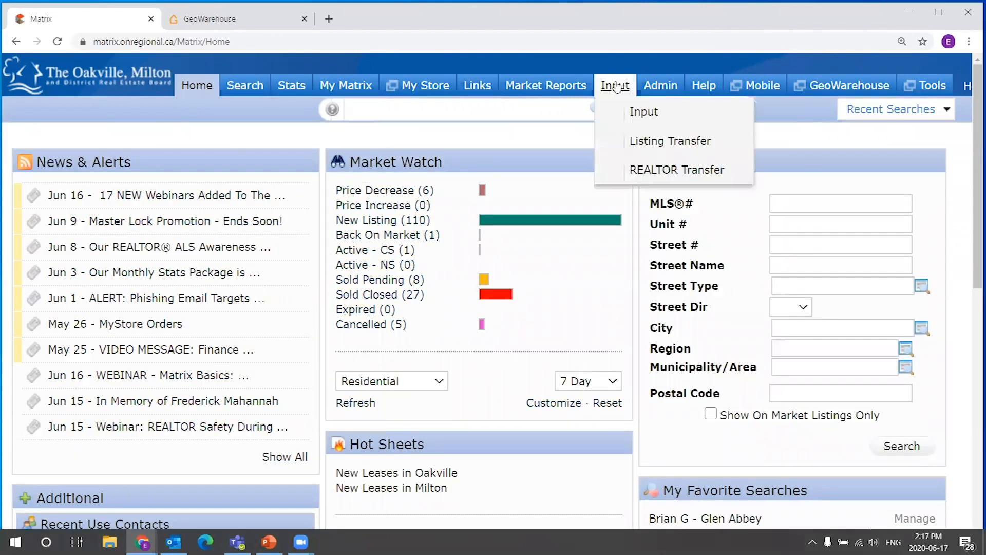
pyautogui.click(644, 115)
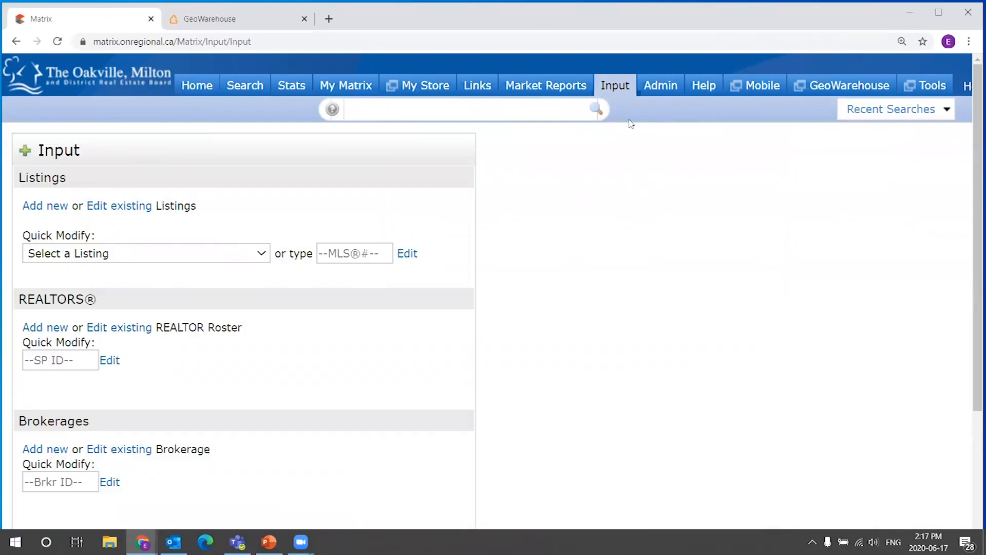
pyautogui.click(266, 253)
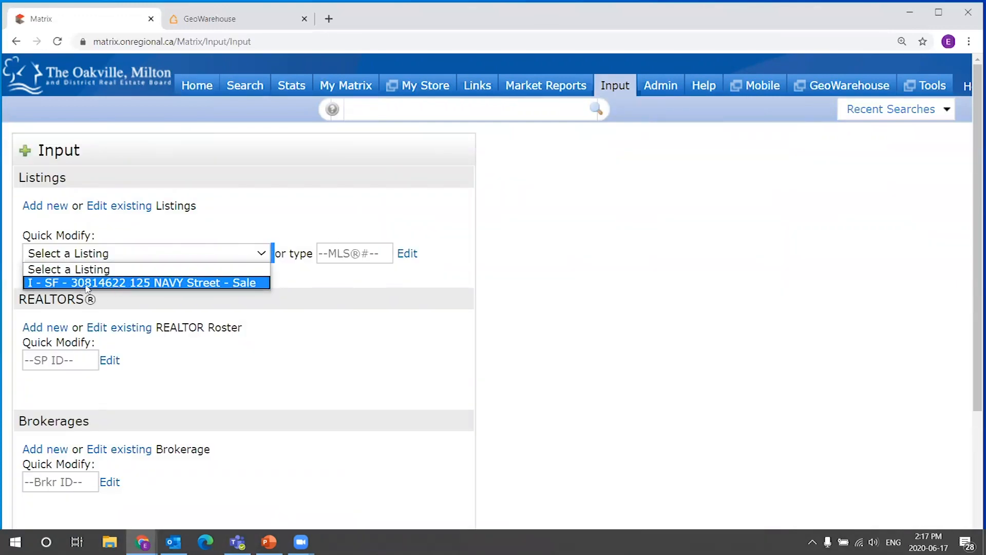
pyautogui.click(271, 222)
pyautogui.click(82, 255)
pyautogui.click(82, 287)
# Review the available Modify Listing forms and other options for the listing, then return to the Matrix home page.
pyautogui.scroll(-1, 371, 224)
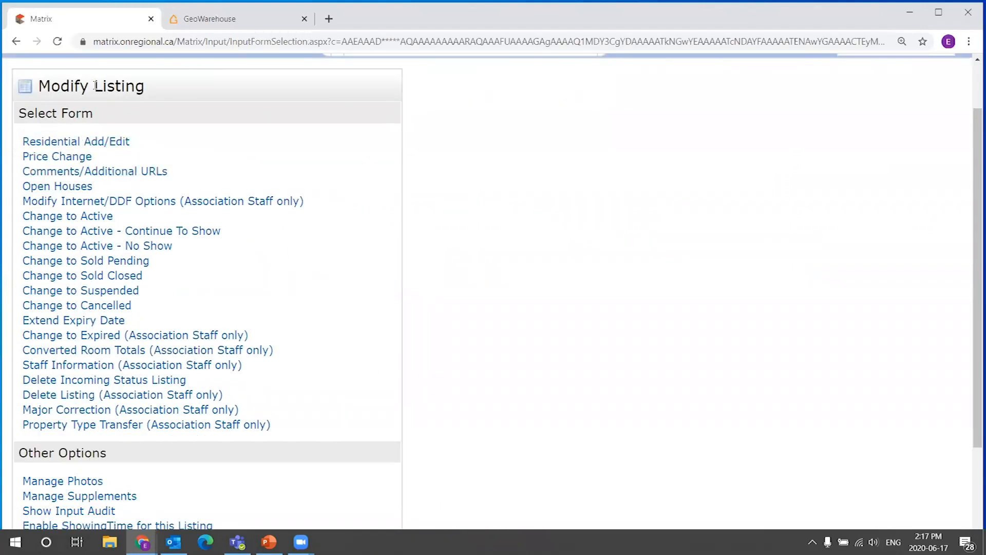
pyautogui.moveTo(39, 86); pyautogui.dragTo(157, 94)
pyautogui.scroll(1, 261, 187)
pyautogui.scroll(-1, 199, 179)
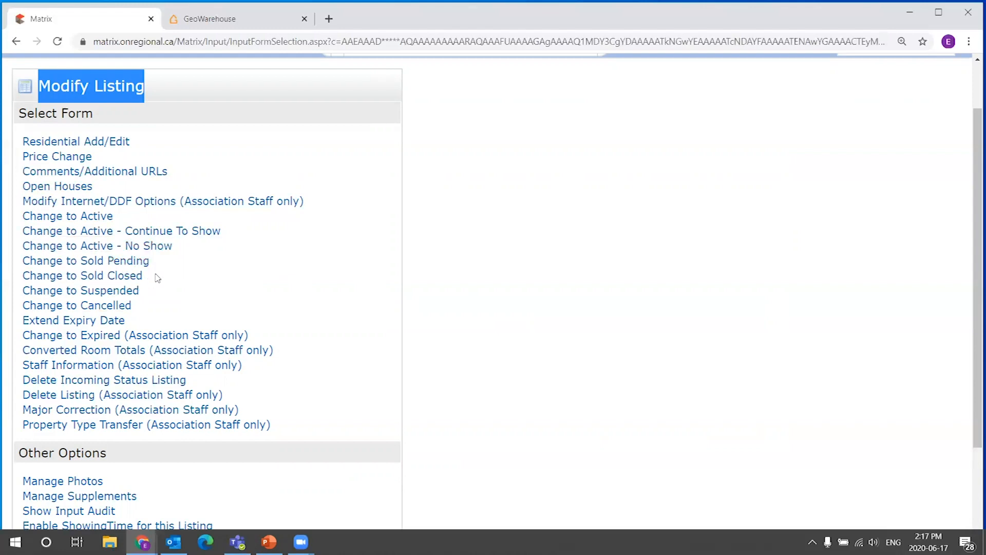
pyautogui.scroll(2, 222, 282)
pyautogui.click(140, 151)
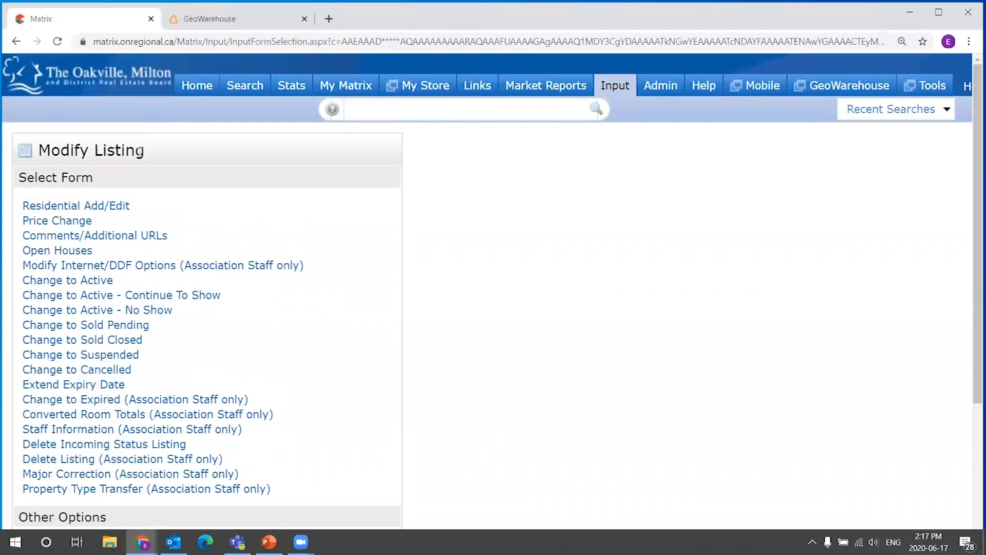
pyautogui.scroll(-2, 380, 185)
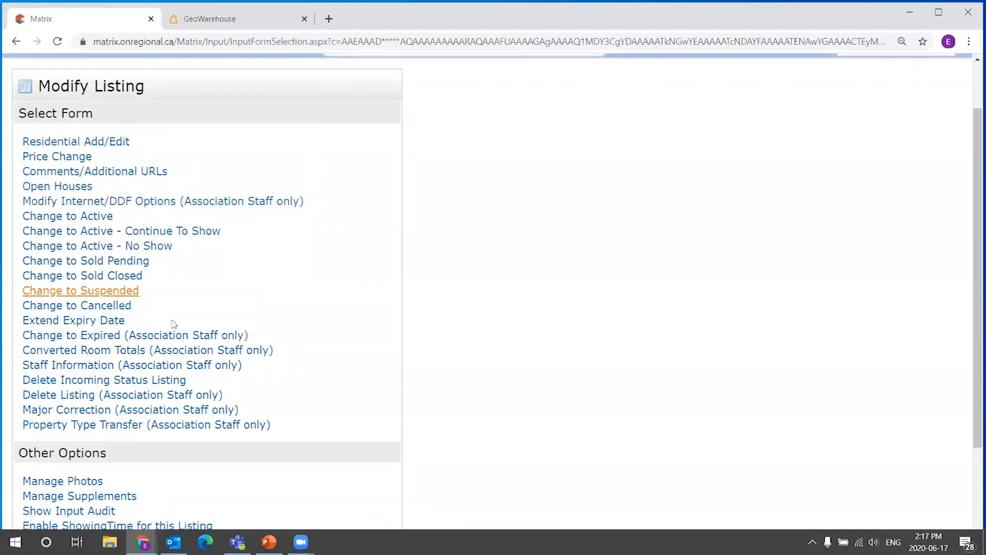
pyautogui.moveTo(283, 425); pyautogui.dragTo(220, 277)
pyautogui.click(313, 240)
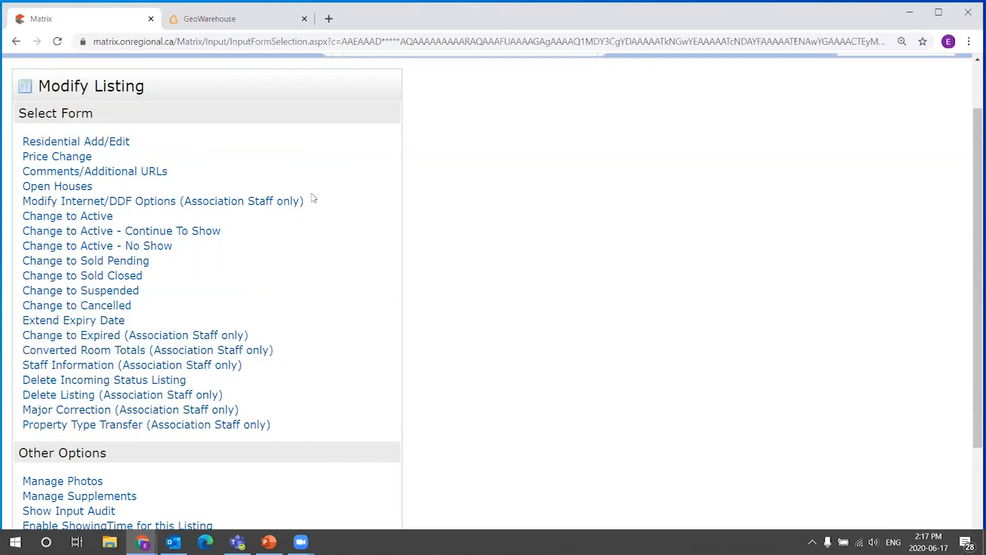
pyautogui.moveTo(311, 199); pyautogui.dragTo(9, 195)
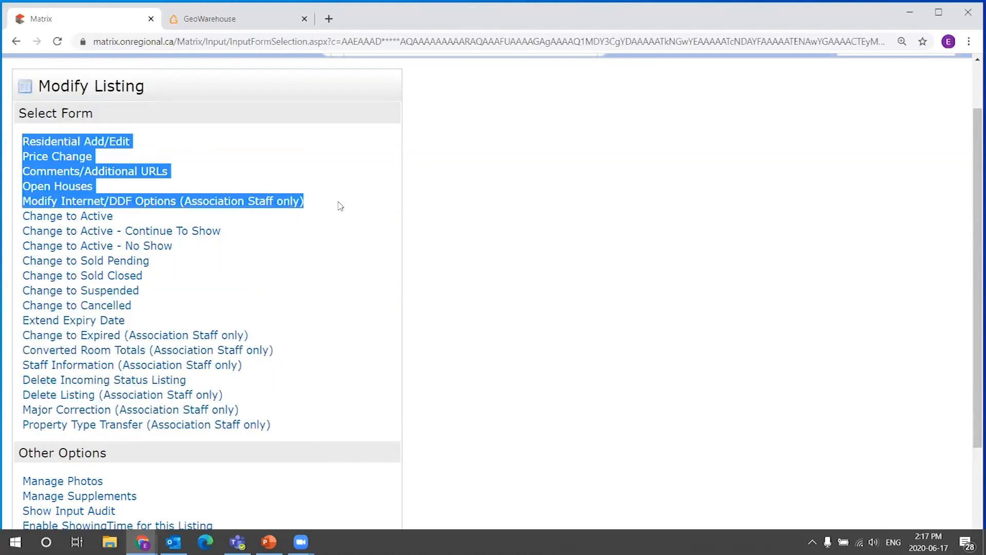
pyautogui.click(325, 271)
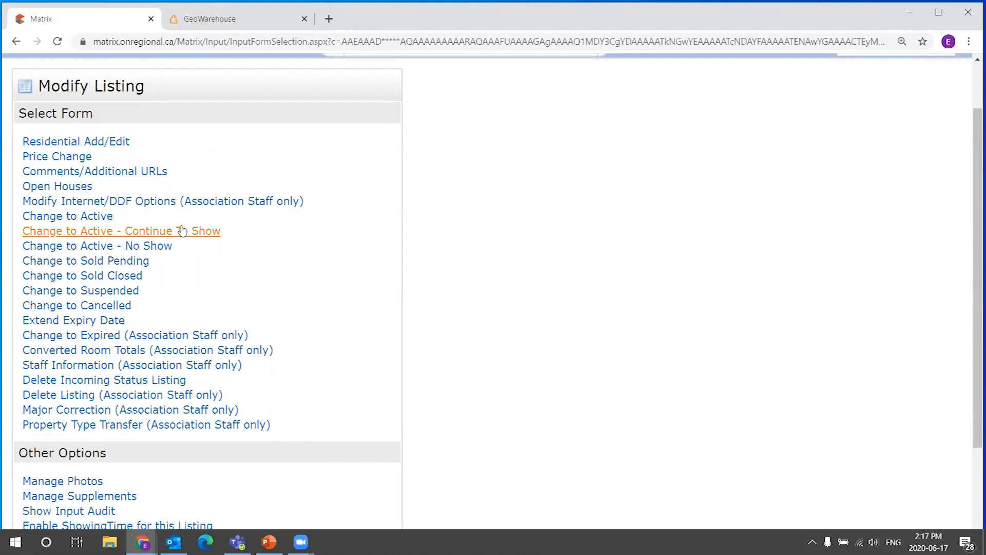
pyautogui.moveTo(11, 140); pyautogui.dragTo(200, 180)
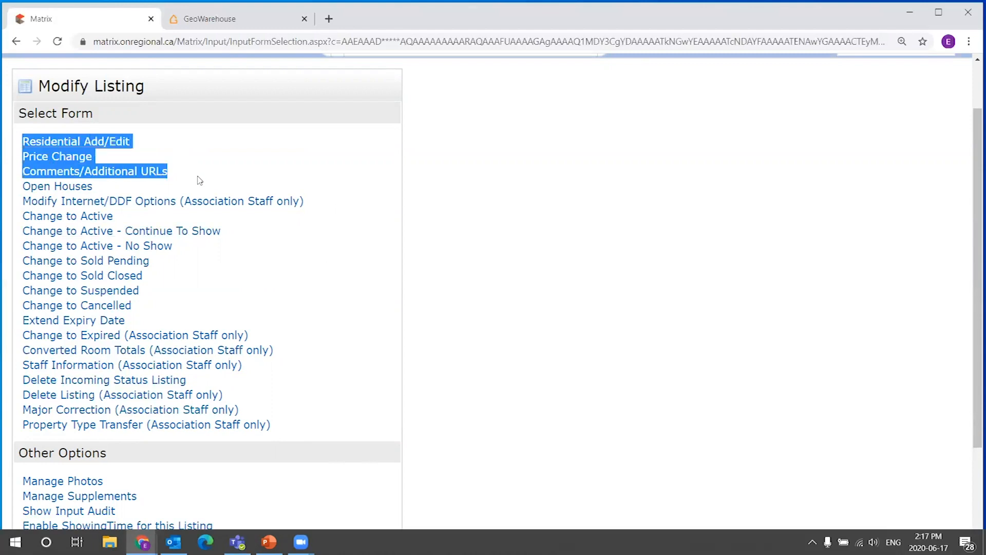
pyautogui.click(208, 179)
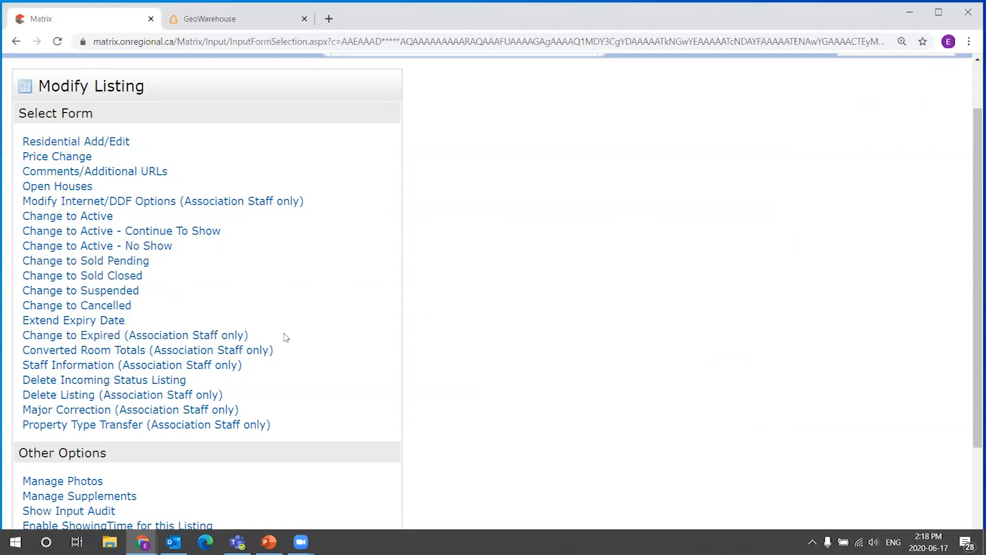
pyautogui.scroll(-3, 442, 301)
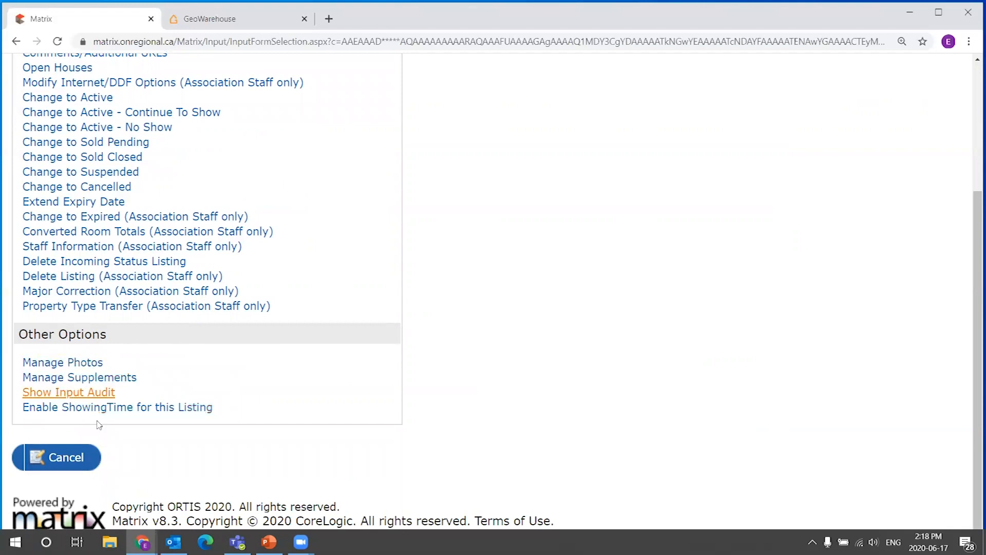
pyautogui.scroll(4, 442, 375)
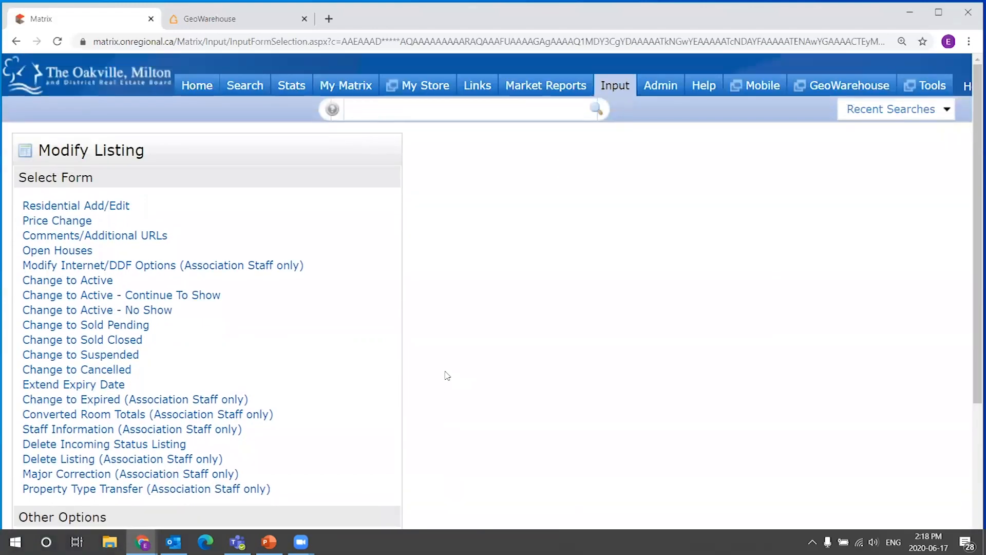
pyautogui.click(200, 87)
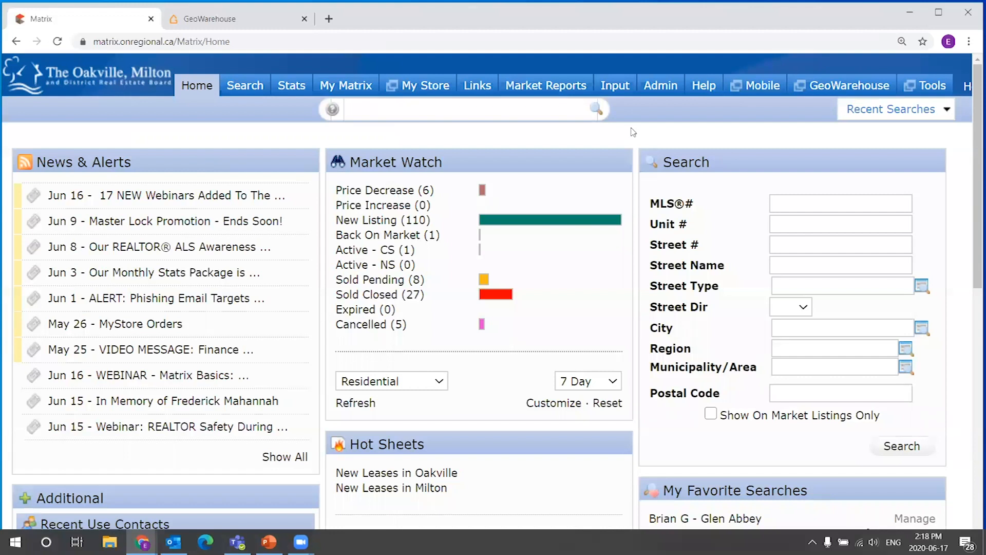
pyautogui.moveTo(615, 88)
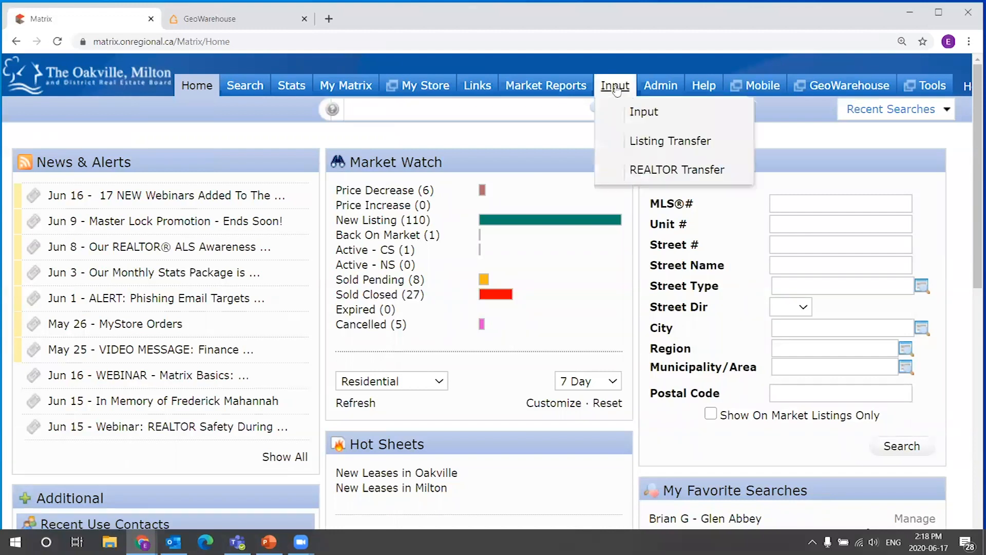